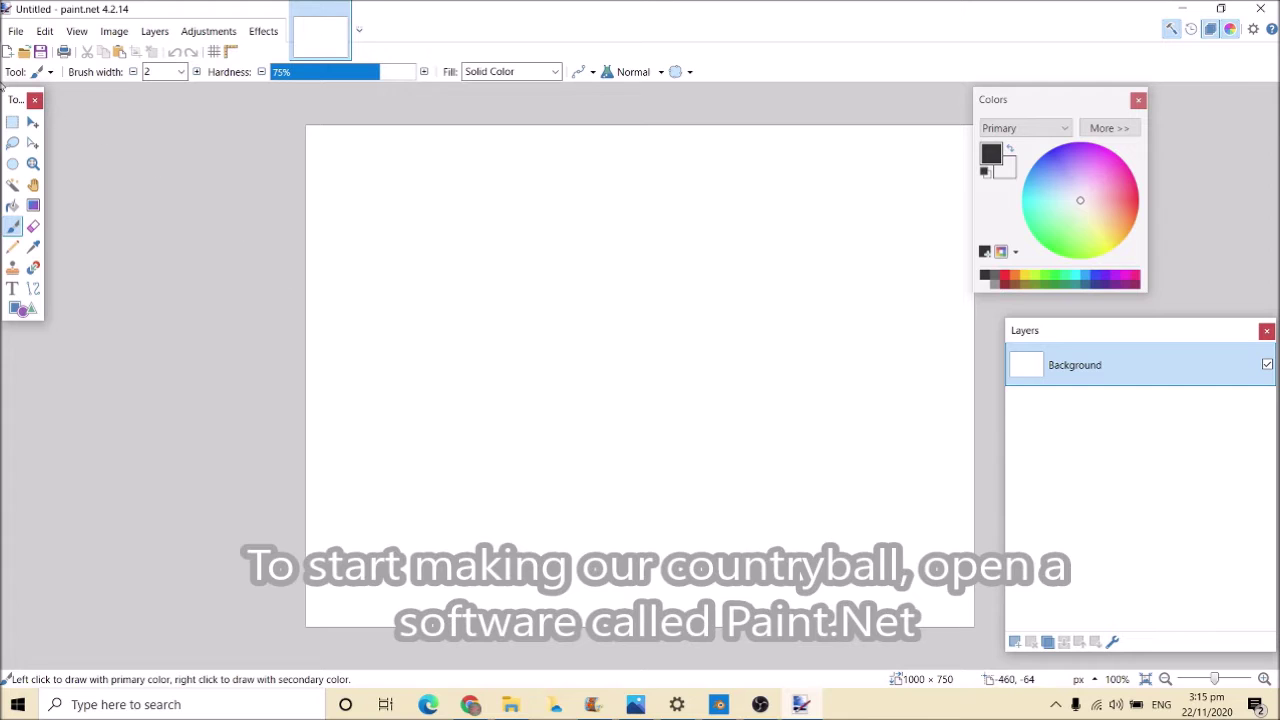
Create a new blank image 1000 pixels wide and 1000 pixels high
{"action": "left_click", "coordinate": [8, 52]}
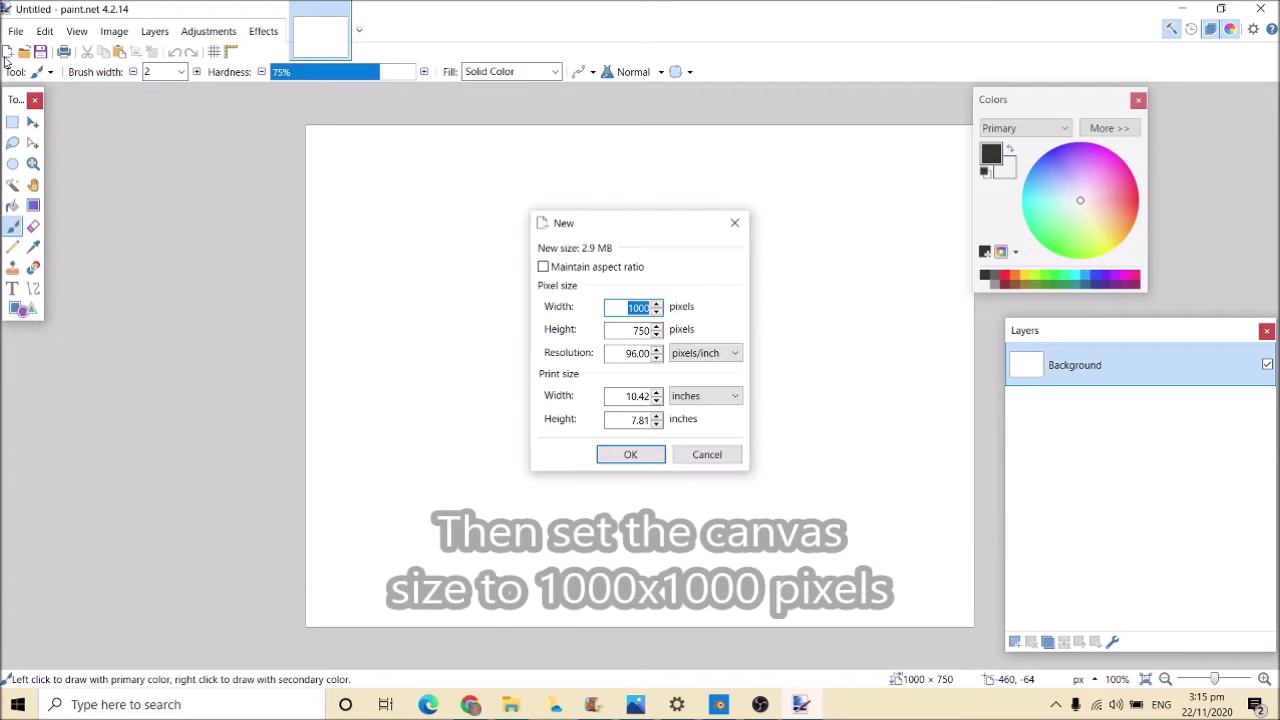
{"action": "key", "text": "Tab"}
{"action": "type", "text": "1000"}
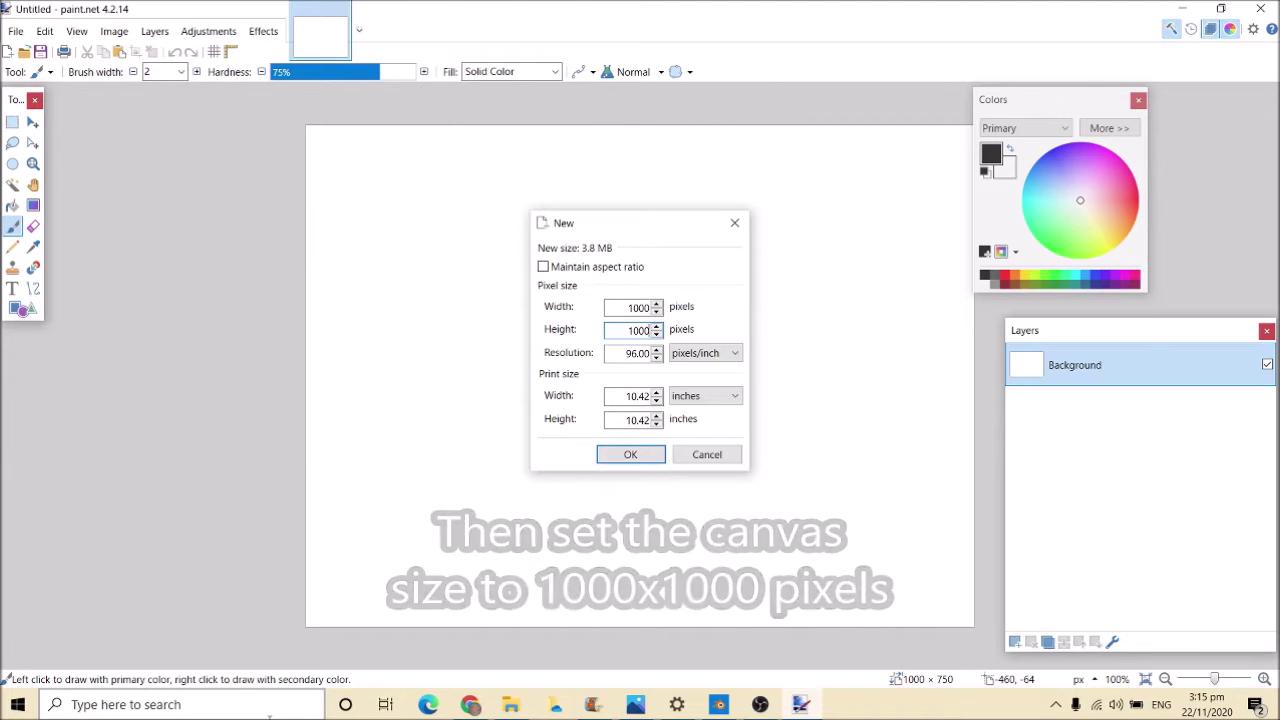
{"action": "left_click", "coordinate": [630, 454]}
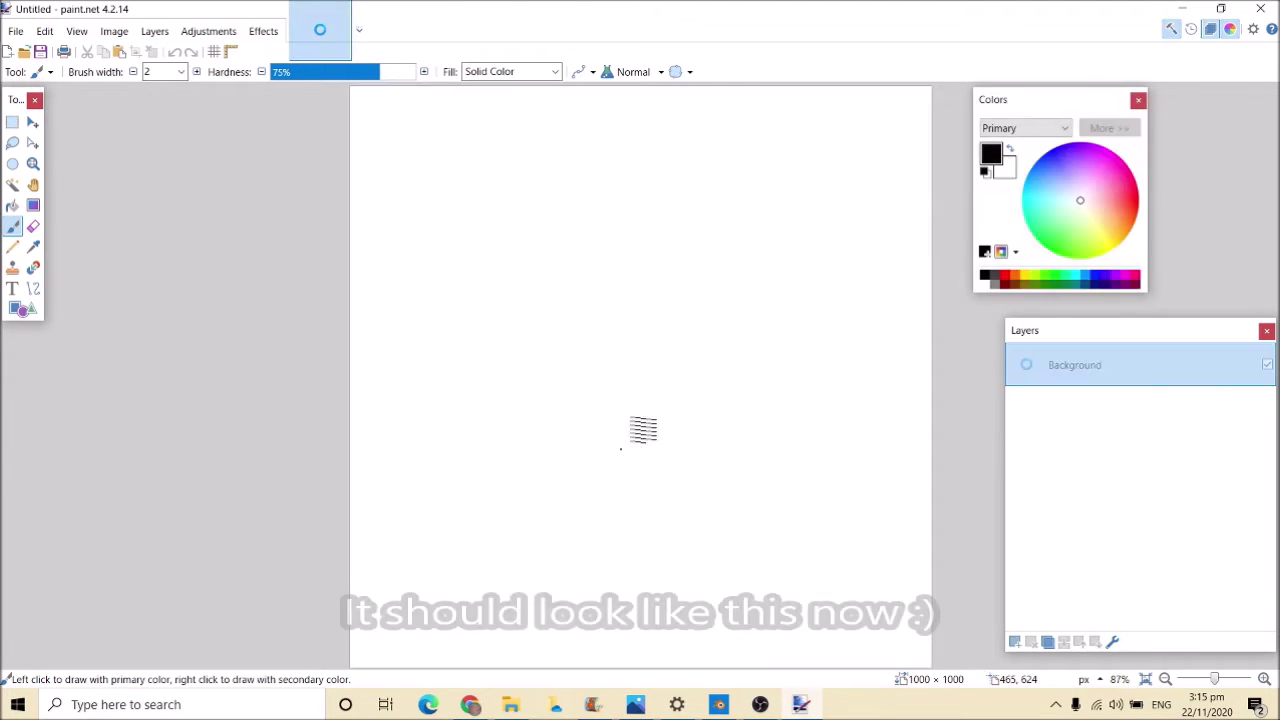
Select the white background with the Magic Wand and delete it to leave the canvas transparent
{"action": "left_click", "coordinate": [12, 186]}
{"action": "left_click", "coordinate": [685, 427]}
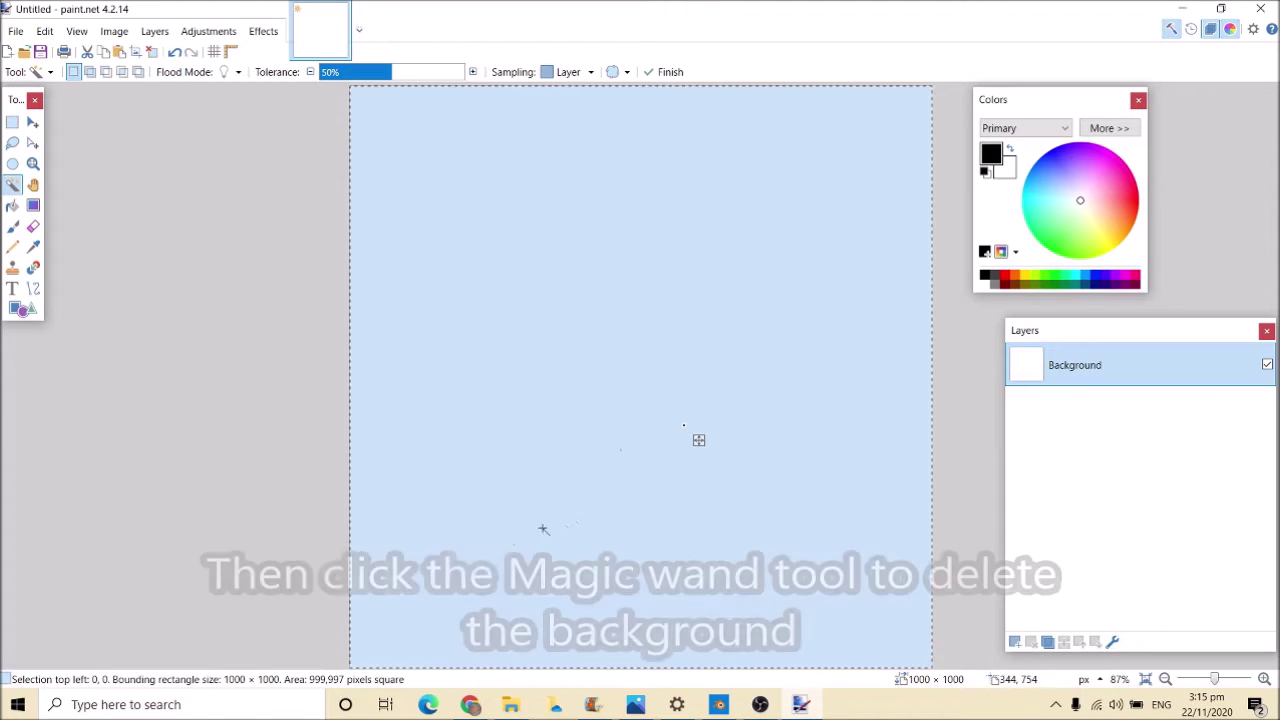
{"action": "key", "text": "BackSpace"}
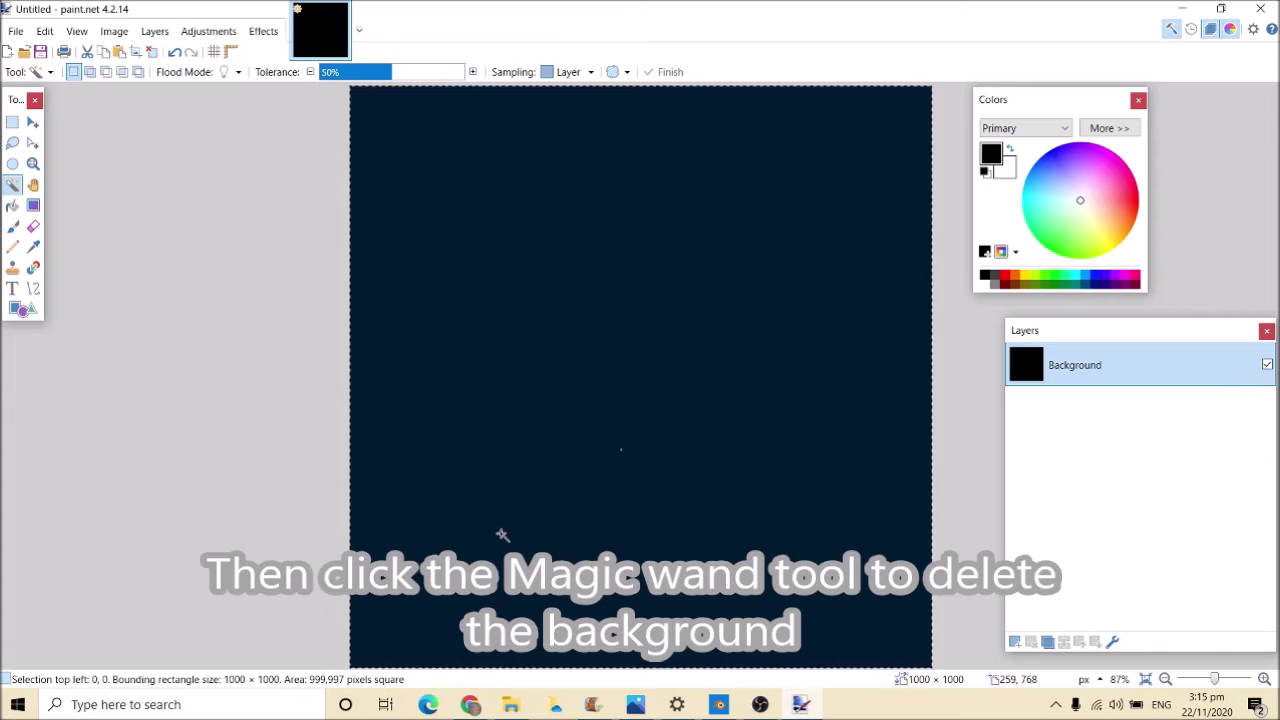
{"action": "key", "text": "Delete"}
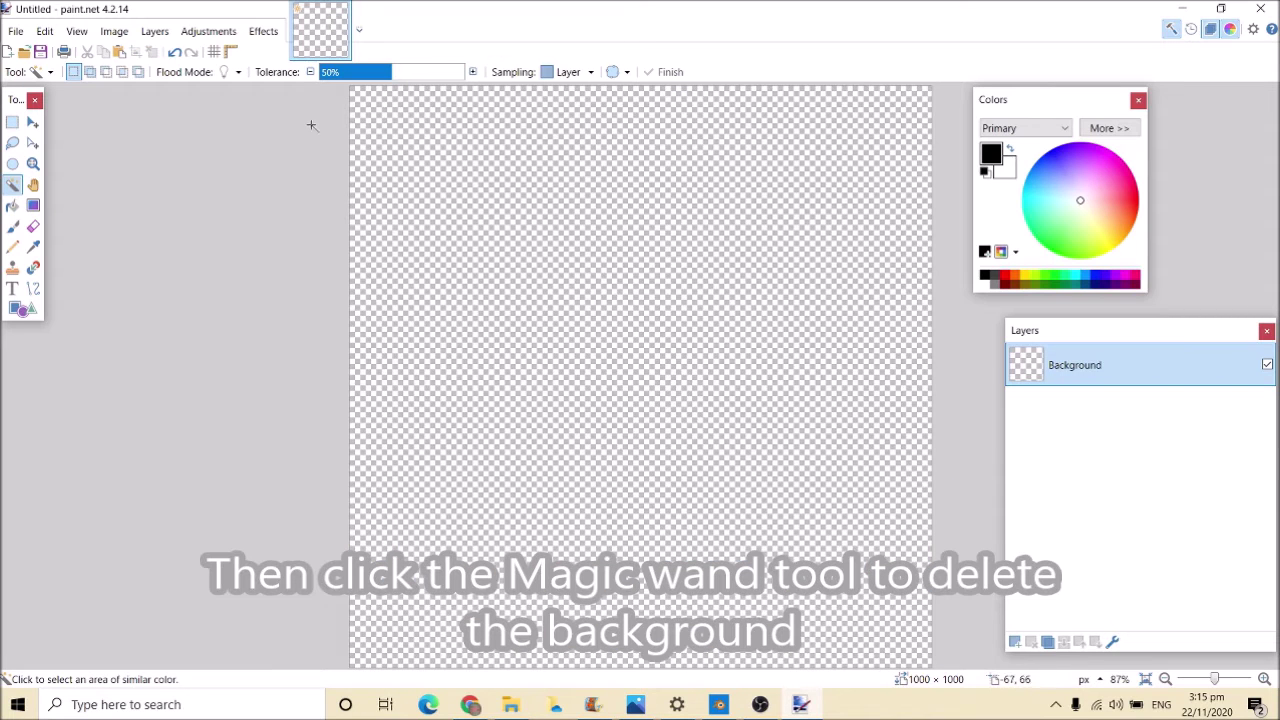
Activate the Shapes tool and set its shape type to Ellipse
{"action": "left_click", "coordinate": [22, 307]}
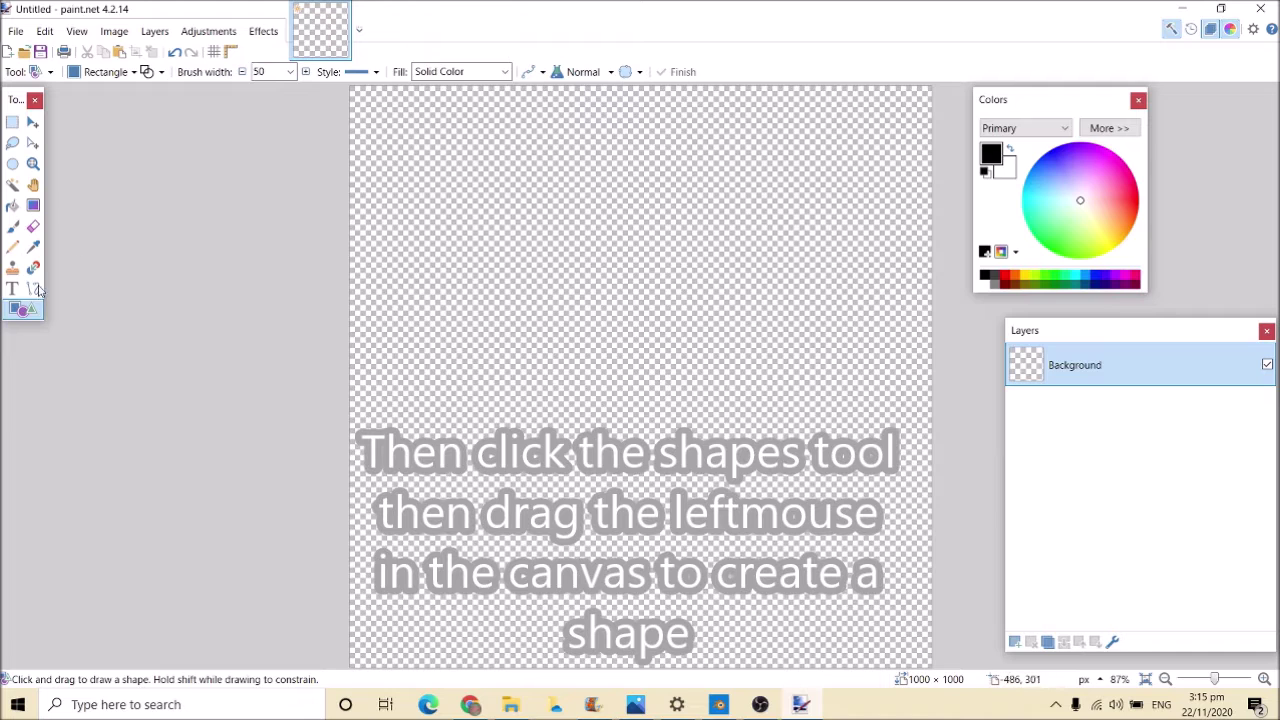
{"action": "mouse_move", "coordinate": [404, 142]}
{"action": "left_mouse_down"}
{"action": "mouse_move", "coordinate": [556, 304]}
{"action": "mouse_move", "coordinate": [608, 334]}
{"action": "left_mouse_up"}
{"action": "key", "text": "ctrl+z"}
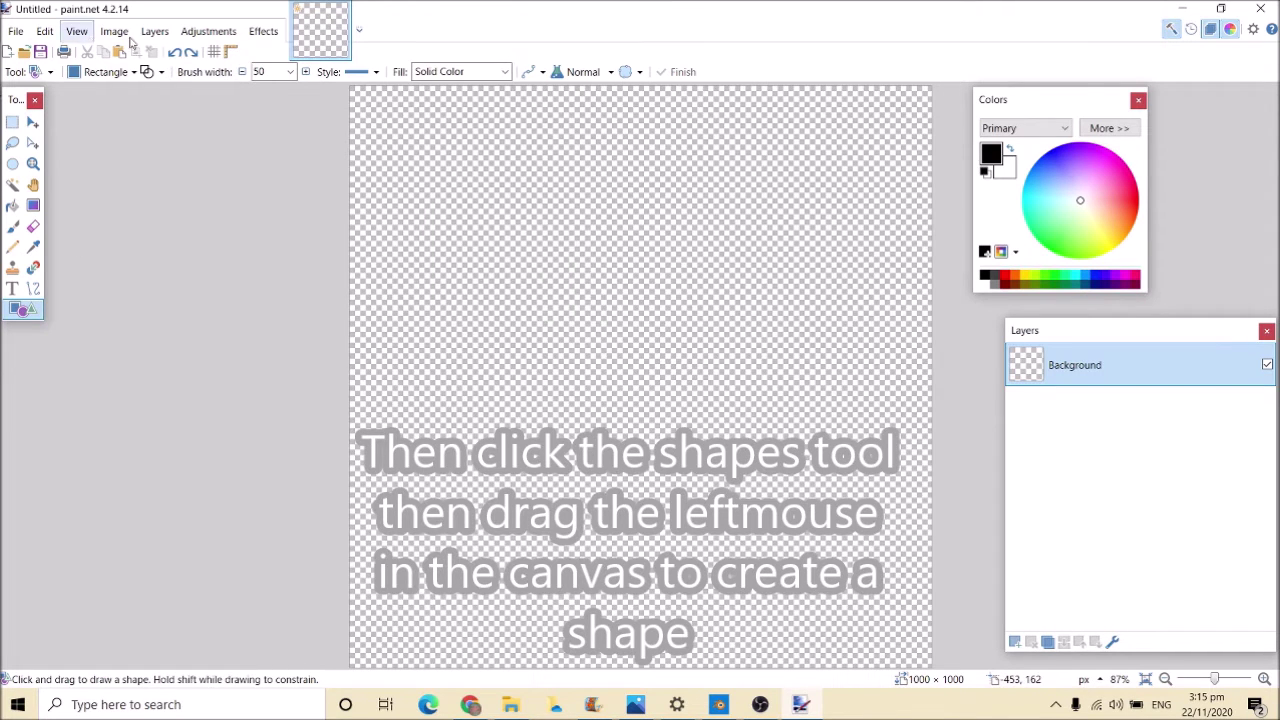
{"action": "left_click", "coordinate": [133, 72]}
{"action": "left_click", "coordinate": [133, 110]}
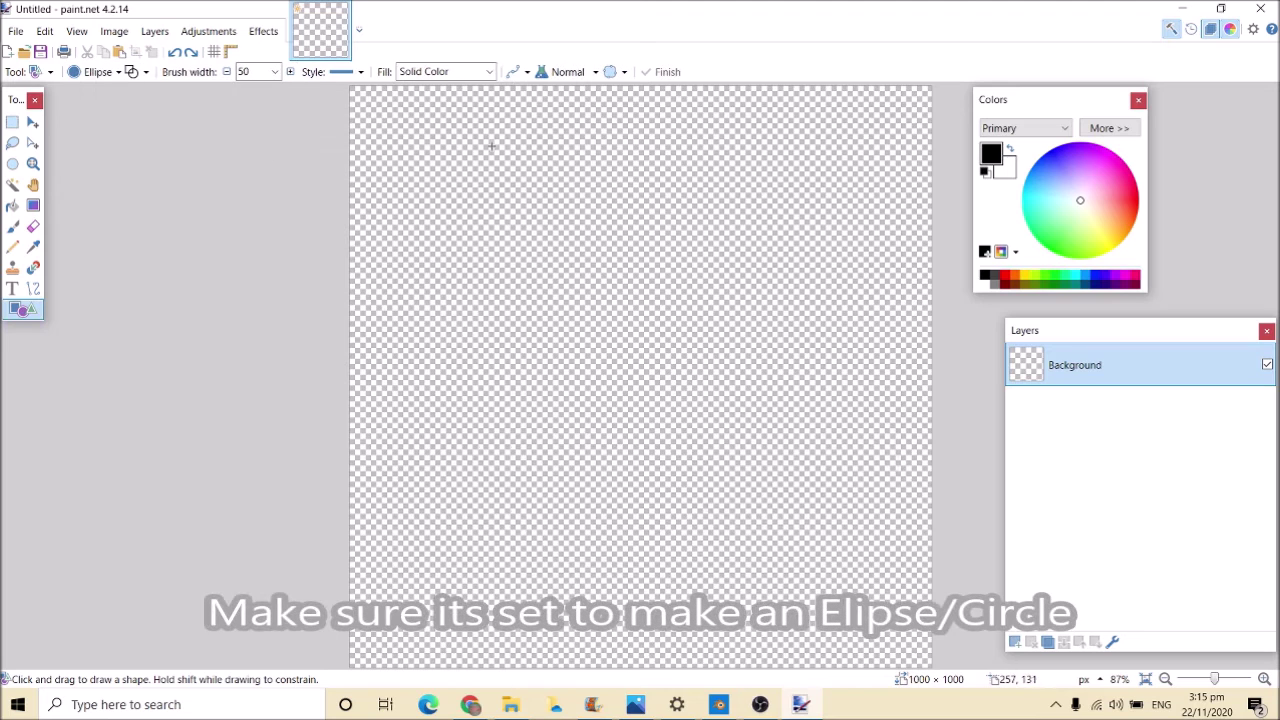
{"action": "left_click_drag", "start_coordinate": [403, 136], "coordinate": [880, 632]}
{"action": "key", "text": "ctrl+z"}
{"action": "key", "text": "ctrl+z"}
{"action": "key", "text": "ctrl+z"}
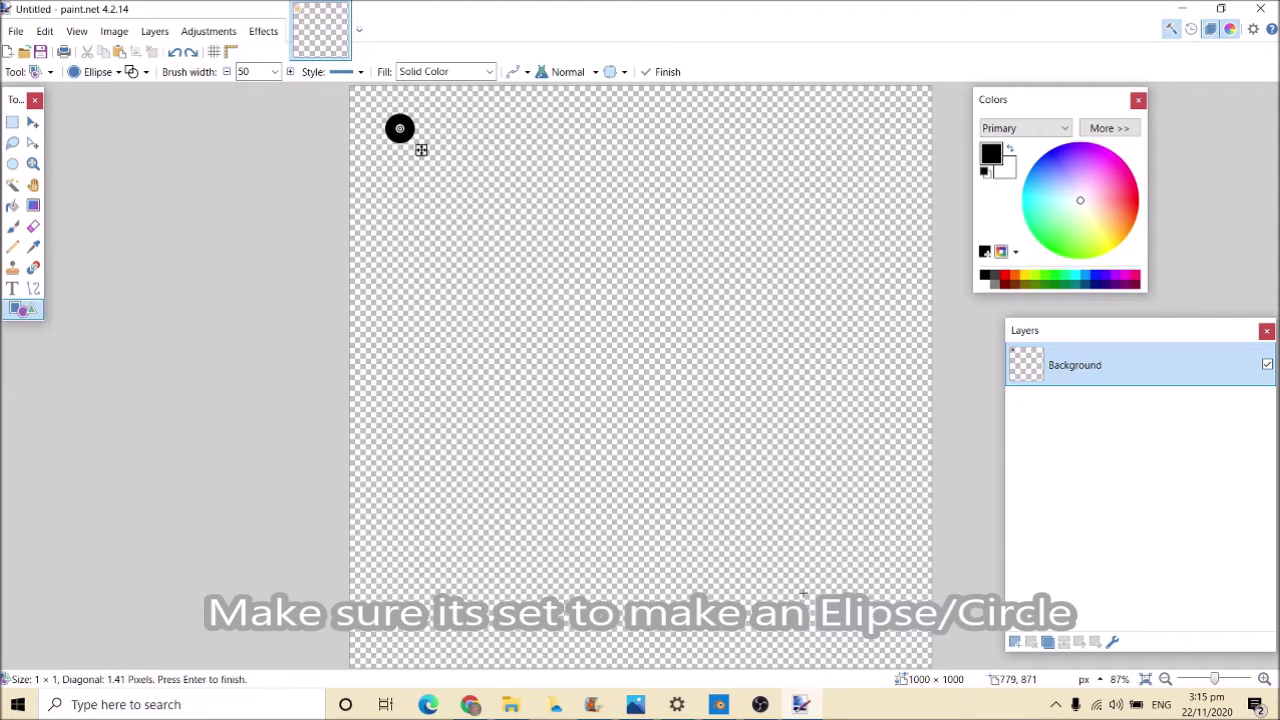
Draw a black ellipse outline about 896 × 860 pixels, centre it on the canvas and commit it
{"action": "left_click_drag", "start_coordinate": [377, 112], "coordinate": [920, 634]}
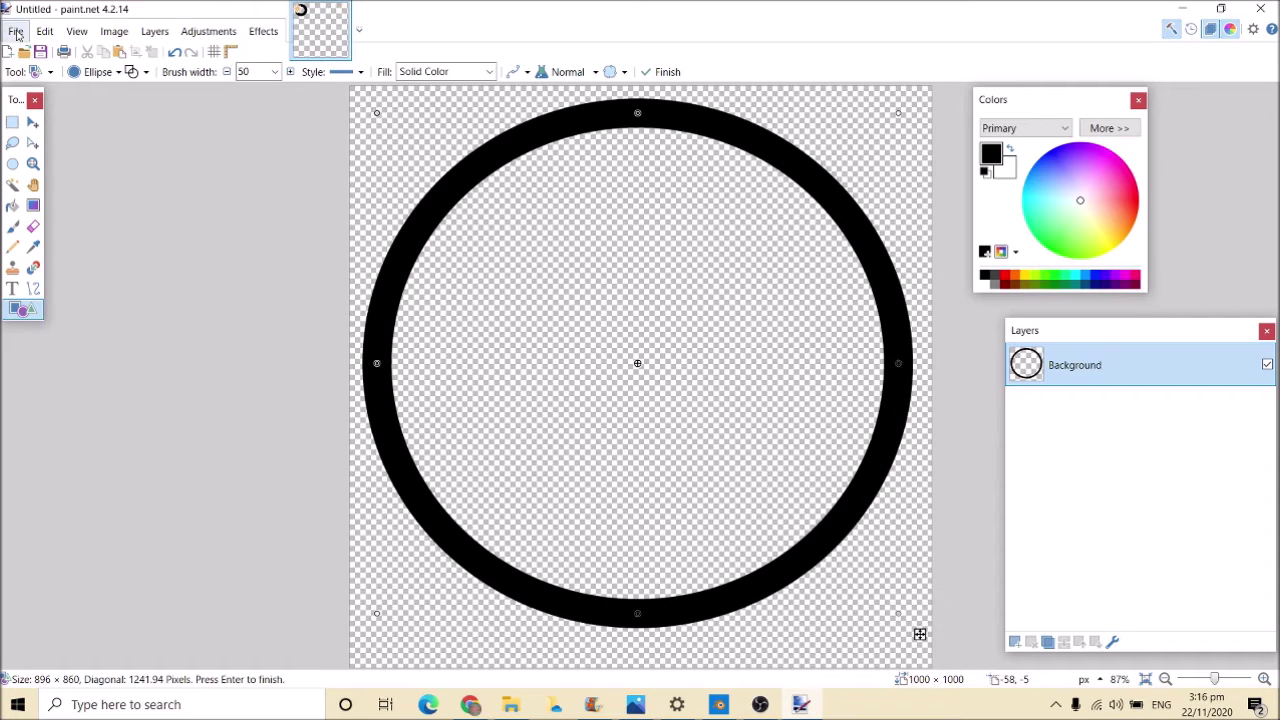
{"action": "left_click_drag", "start_coordinate": [919, 636], "coordinate": [923, 646]}
{"action": "key", "text": "Return"}
{"action": "key", "text": "ctrl+z"}
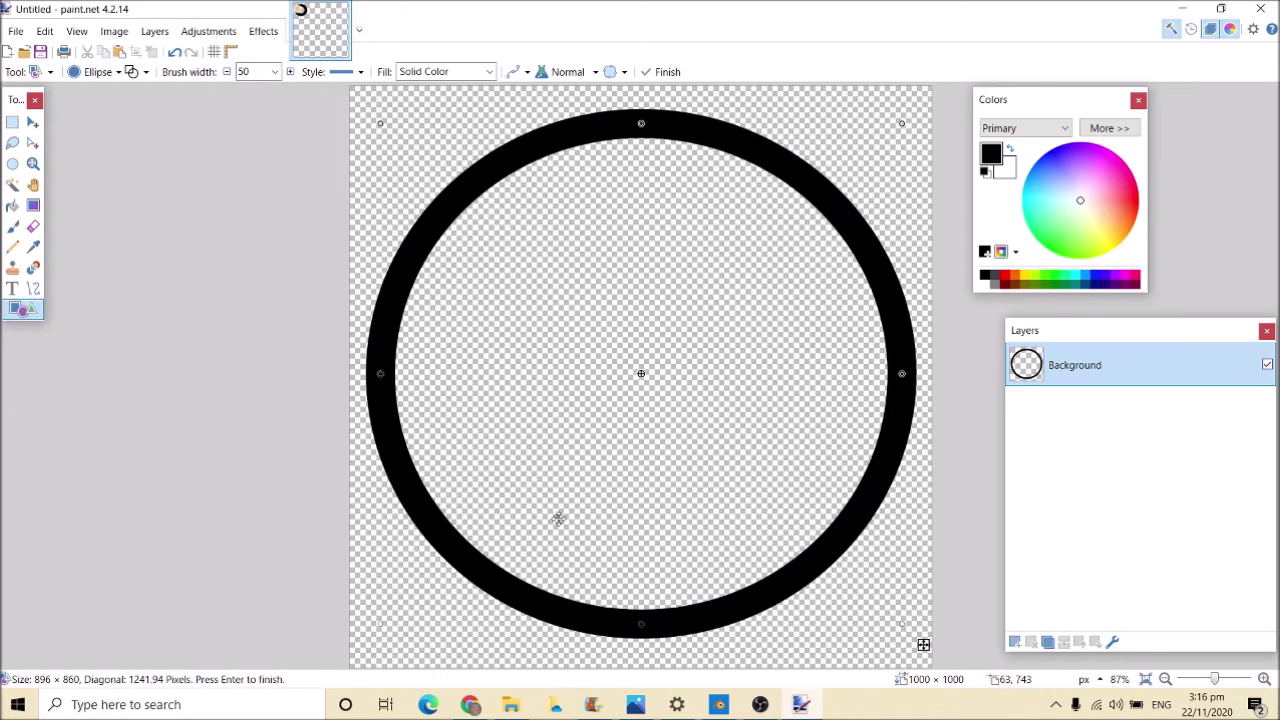
{"action": "key", "text": "Return"}
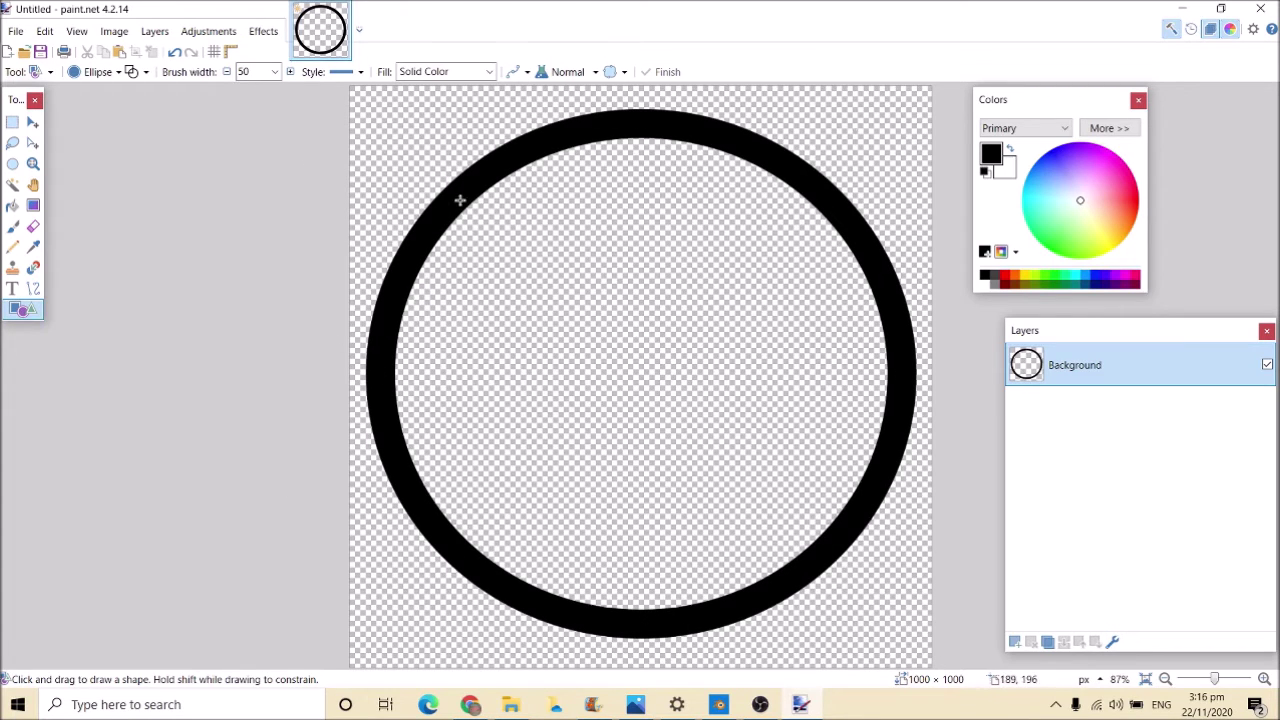
Apply a Bulge distortion of -95 to the circle's upper-left side, centred at -0.87, -1.00
{"action": "left_click", "coordinate": [259, 36]}
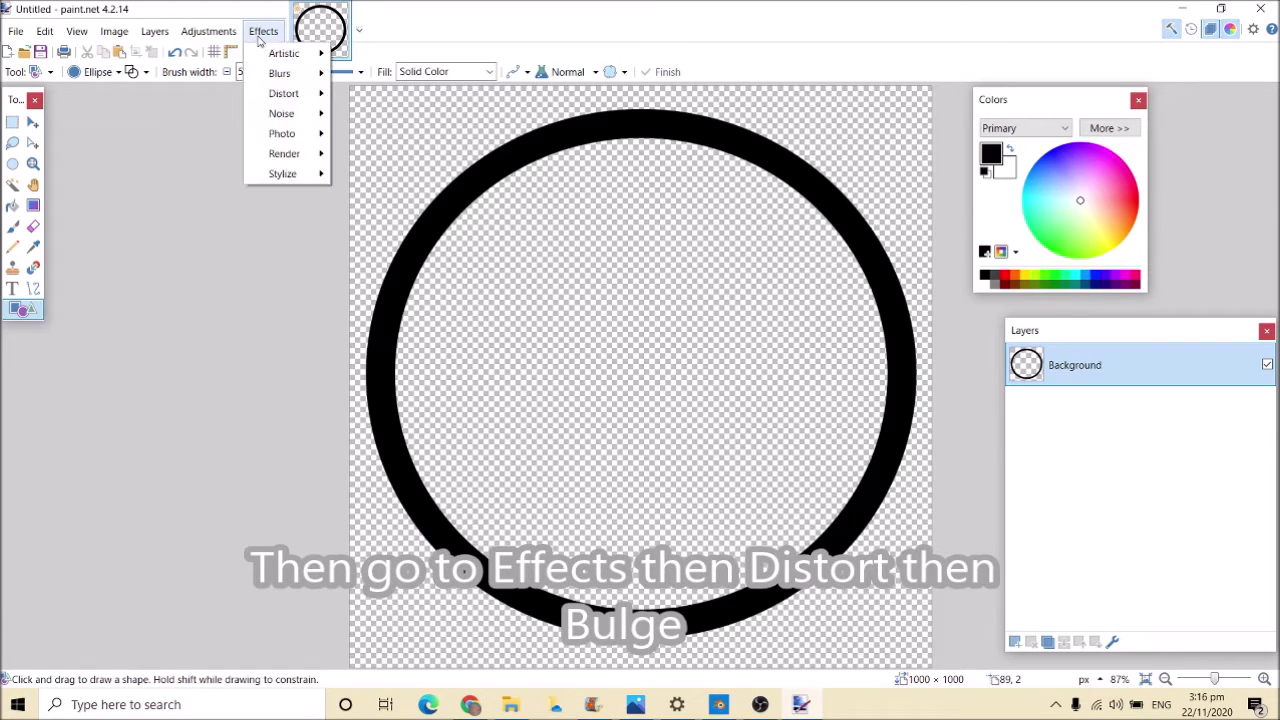
{"action": "mouse_move", "coordinate": [282, 92]}
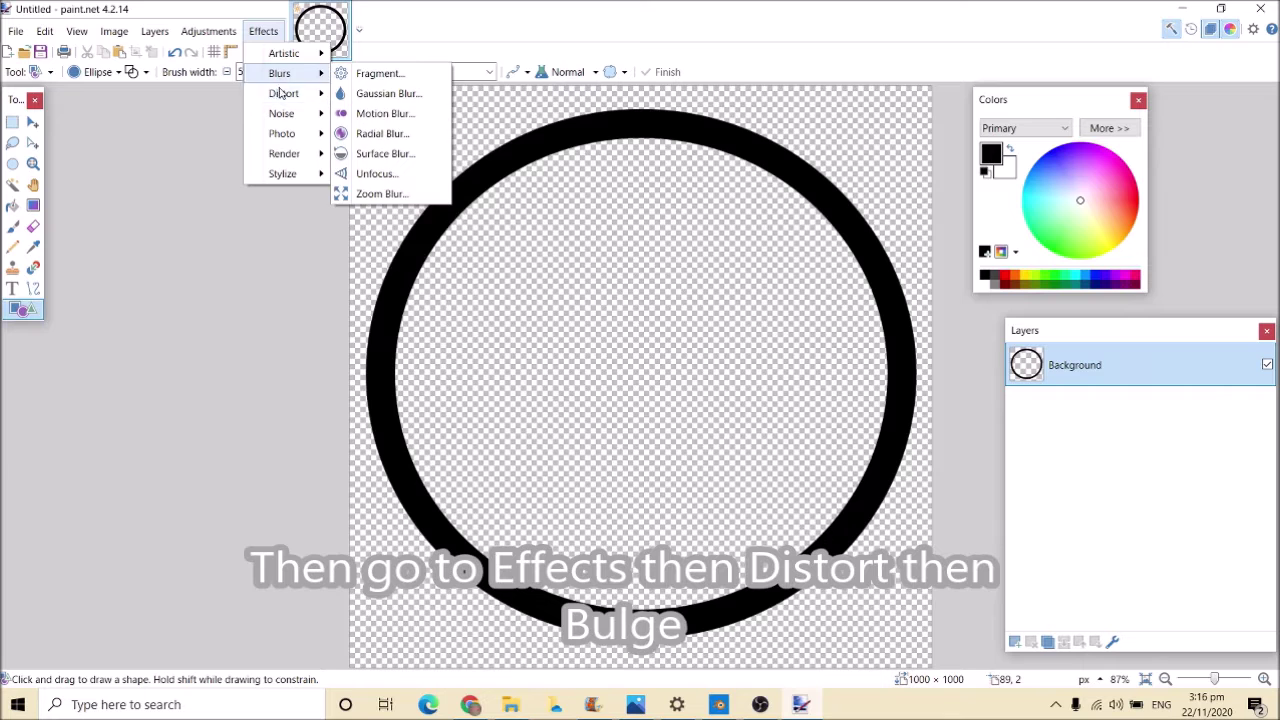
{"action": "left_click", "coordinate": [366, 93]}
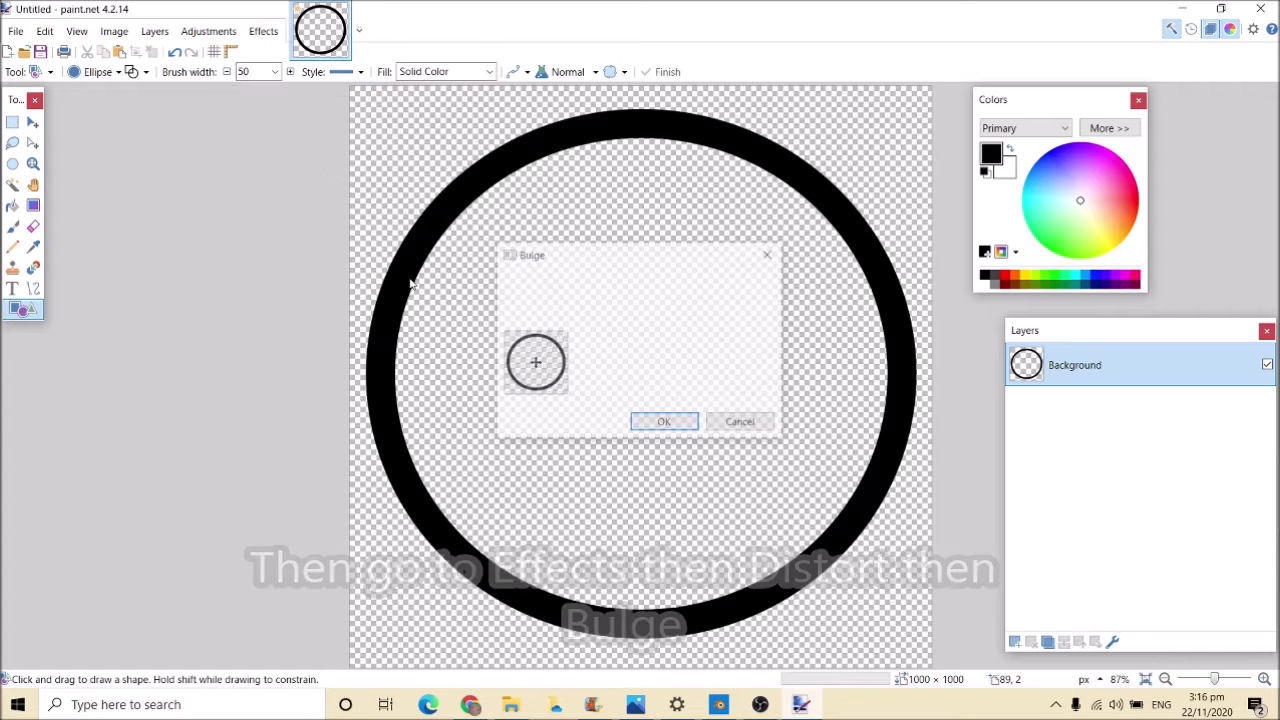
{"action": "left_click", "coordinate": [506, 333]}
{"action": "left_click_drag", "start_coordinate": [656, 297], "coordinate": [572, 297]}
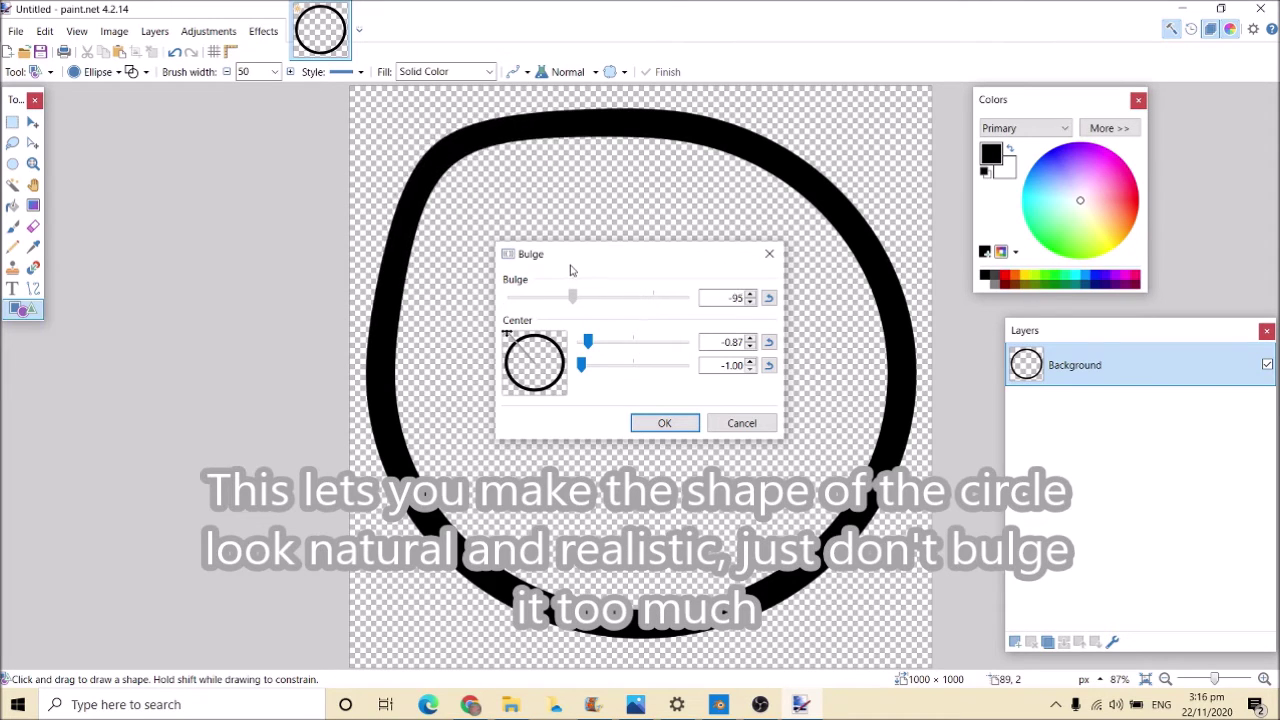
{"action": "left_click", "coordinate": [650, 430]}
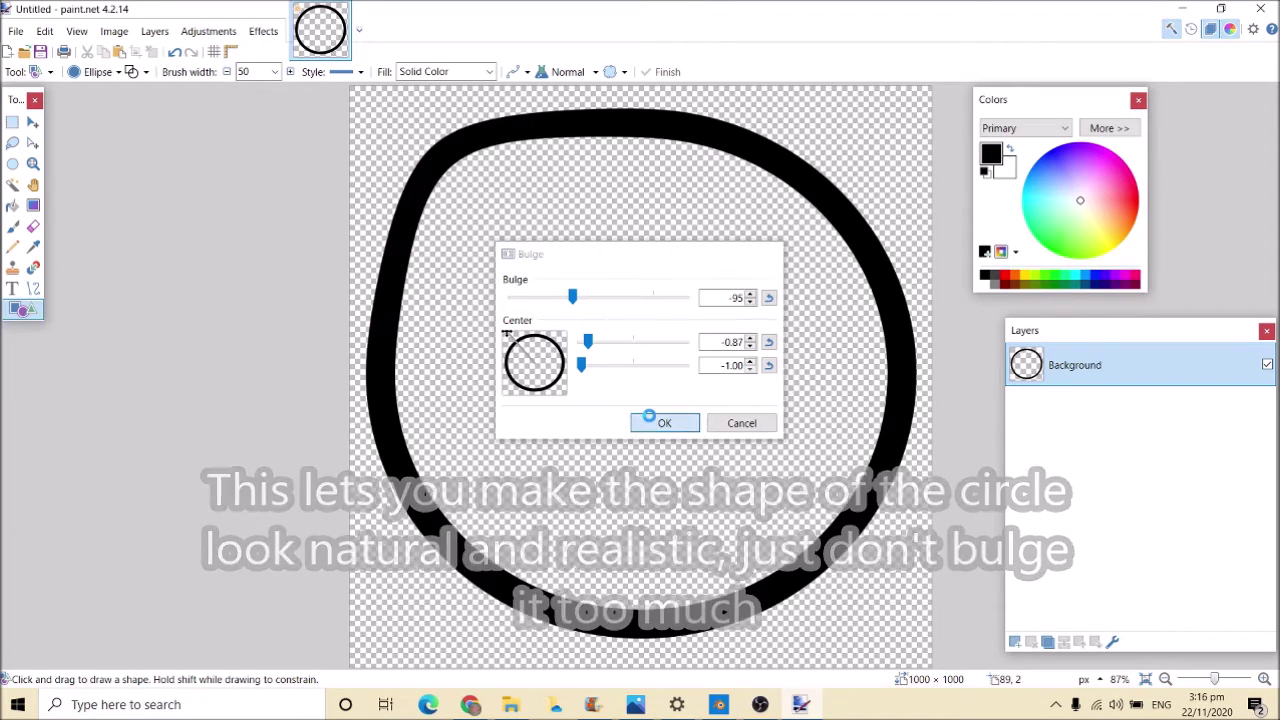
{"action": "left_click", "coordinate": [263, 33]}
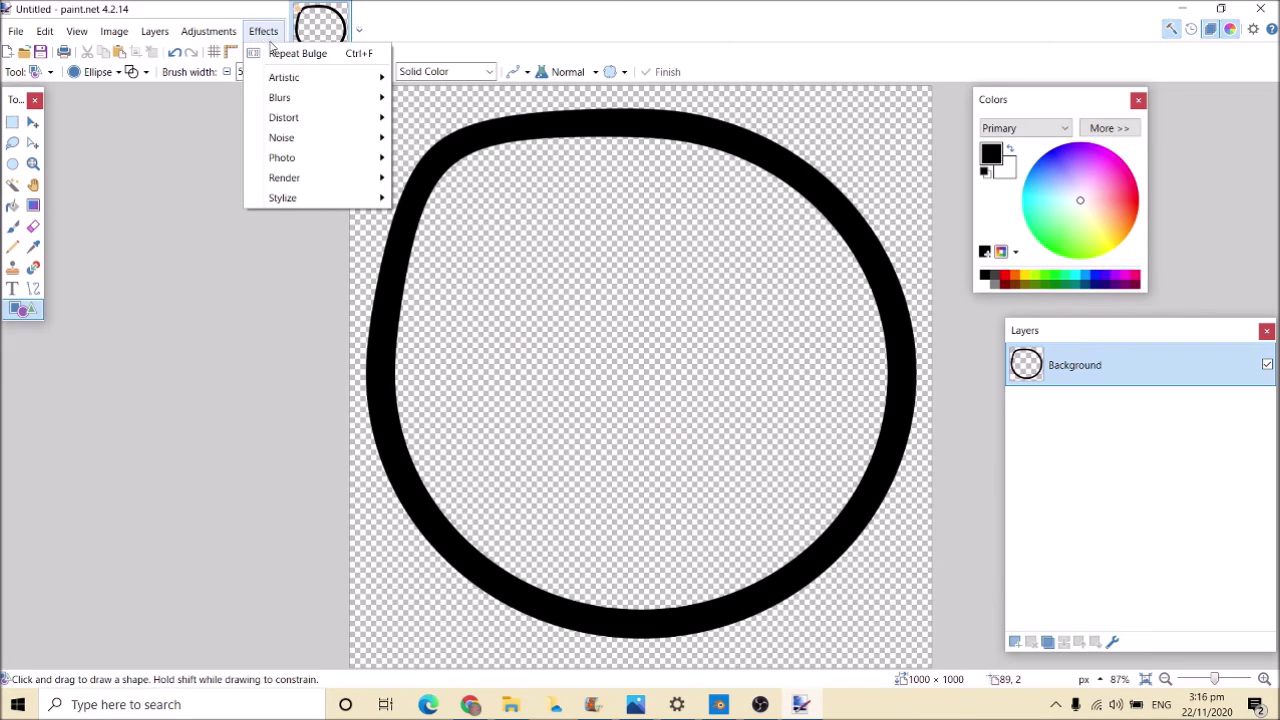
{"action": "left_click", "coordinate": [296, 54]}
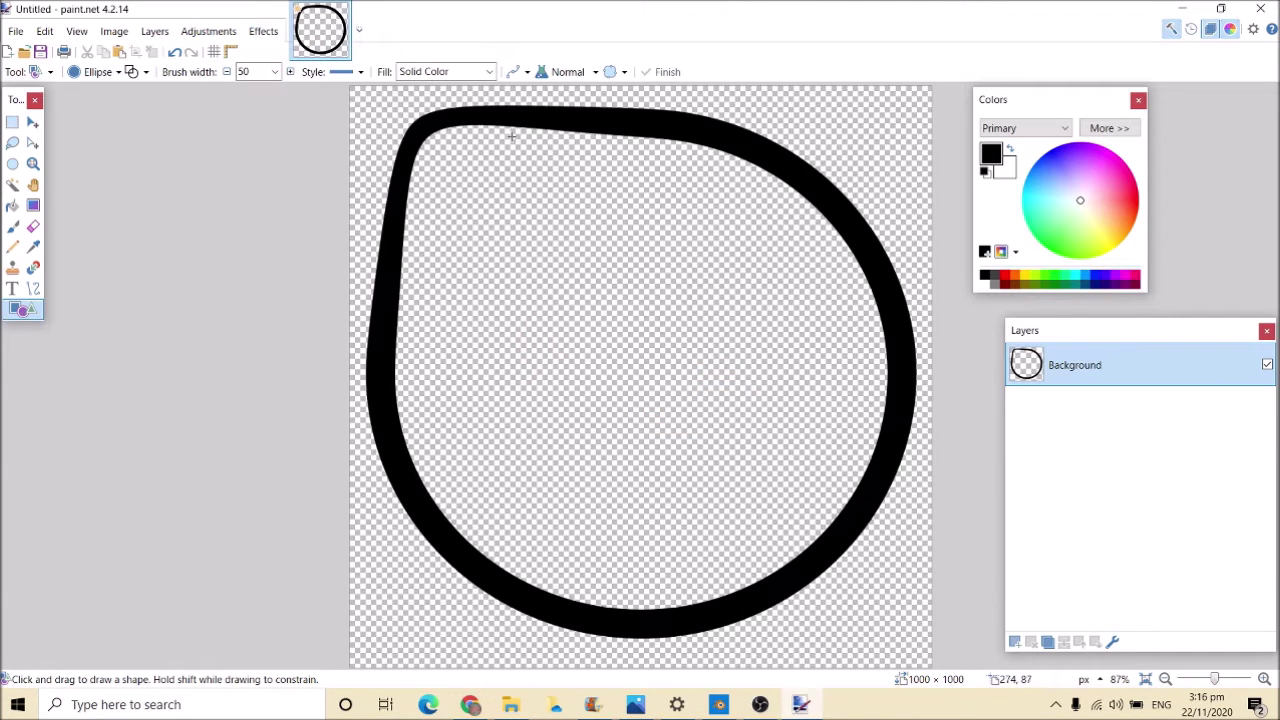
{"action": "left_click", "coordinate": [174, 53]}
Apply a Bulge distortion of -95 to the circle's upper-right side, centred at 0.79, -0.94
{"action": "left_click", "coordinate": [263, 31]}
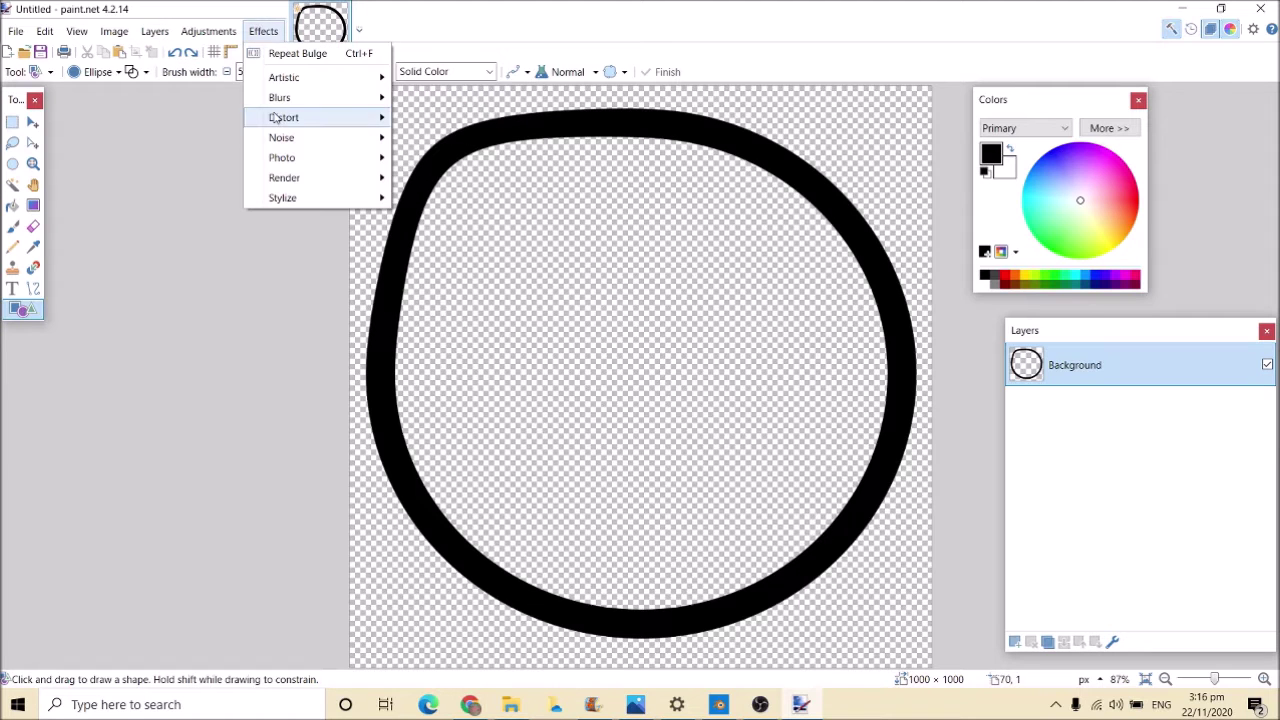
{"action": "mouse_move", "coordinate": [285, 117]}
{"action": "left_click", "coordinate": [432, 117]}
{"action": "left_click_drag", "start_coordinate": [522, 356], "coordinate": [561, 337]}
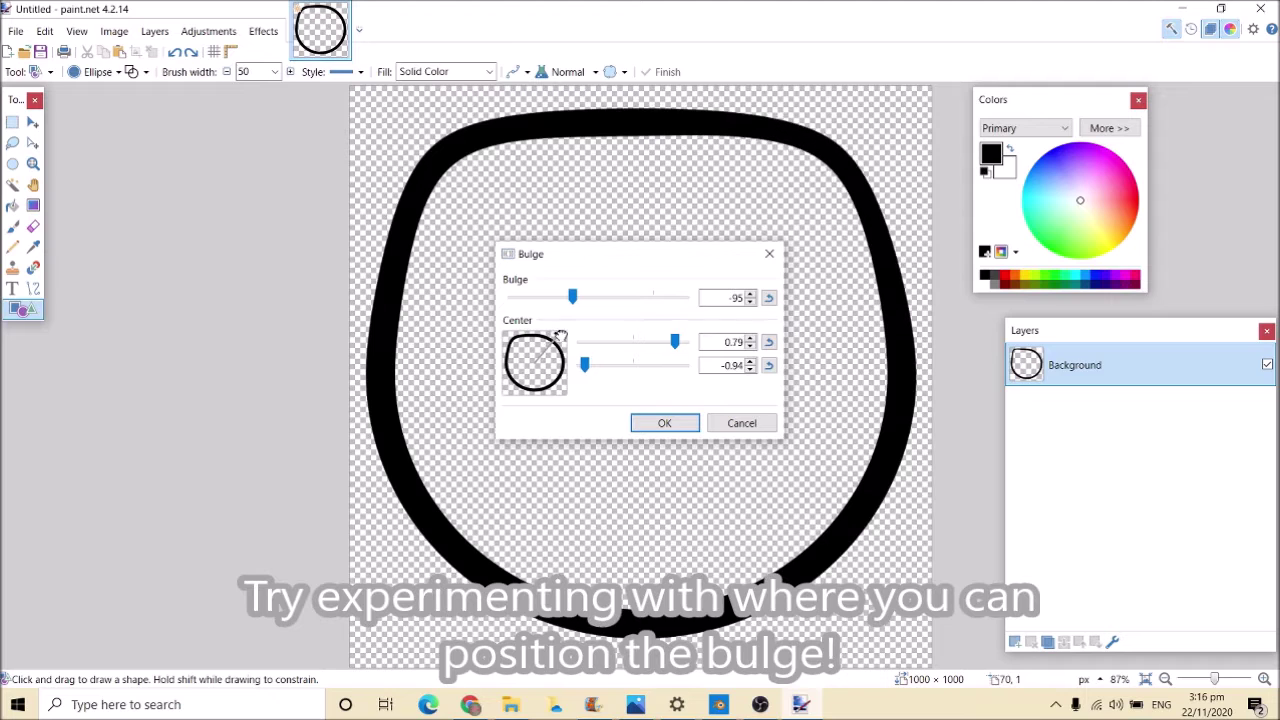
{"action": "left_click", "coordinate": [662, 422]}
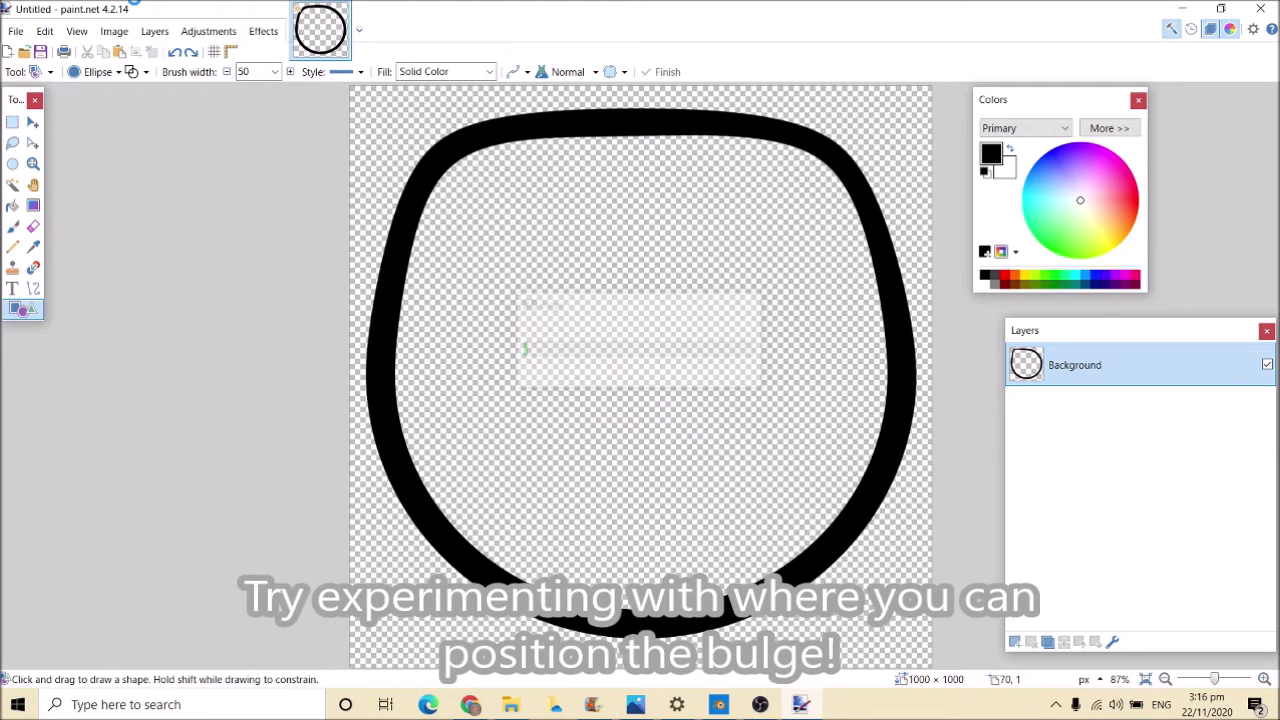
Apply a slight Bulge distortion of -8 to the outline's lower-left side, centred at -0.73, 0.85
{"action": "left_click", "coordinate": [263, 31]}
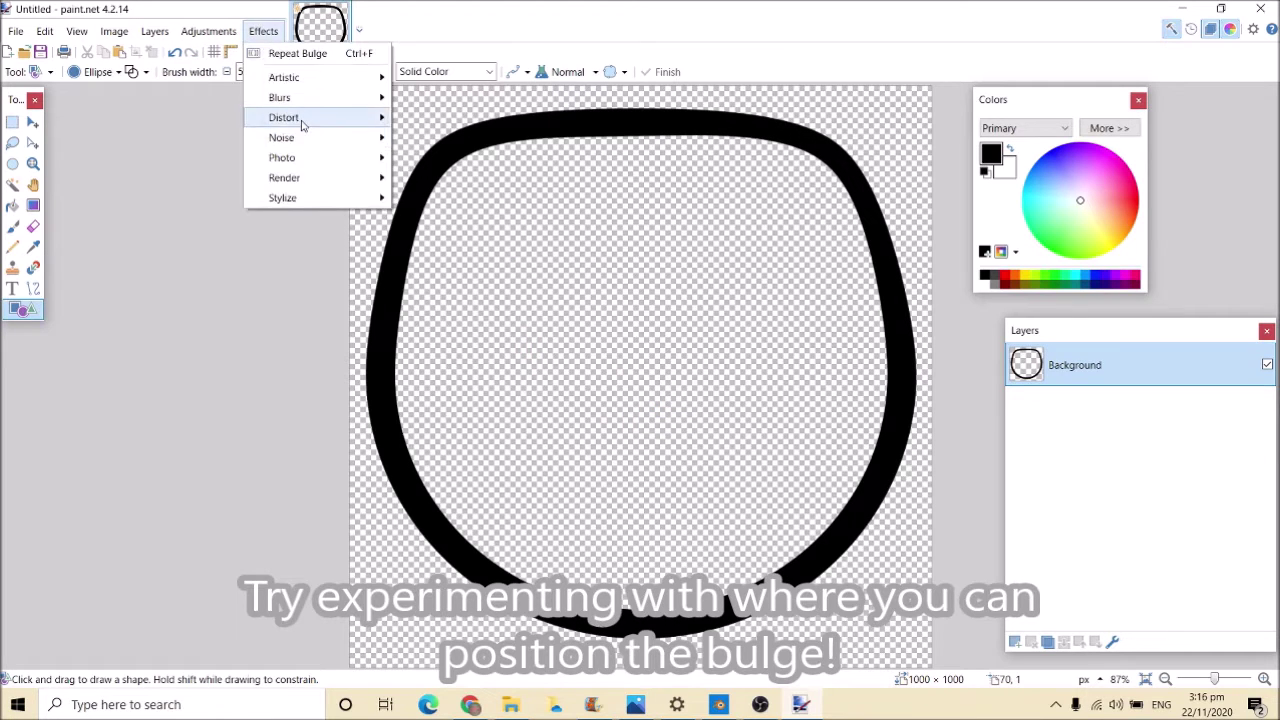
{"action": "mouse_move", "coordinate": [305, 120]}
{"action": "left_click", "coordinate": [430, 124]}
{"action": "left_click_drag", "start_coordinate": [553, 389], "coordinate": [512, 390]}
{"action": "left_click_drag", "start_coordinate": [572, 296], "coordinate": [623, 285]}
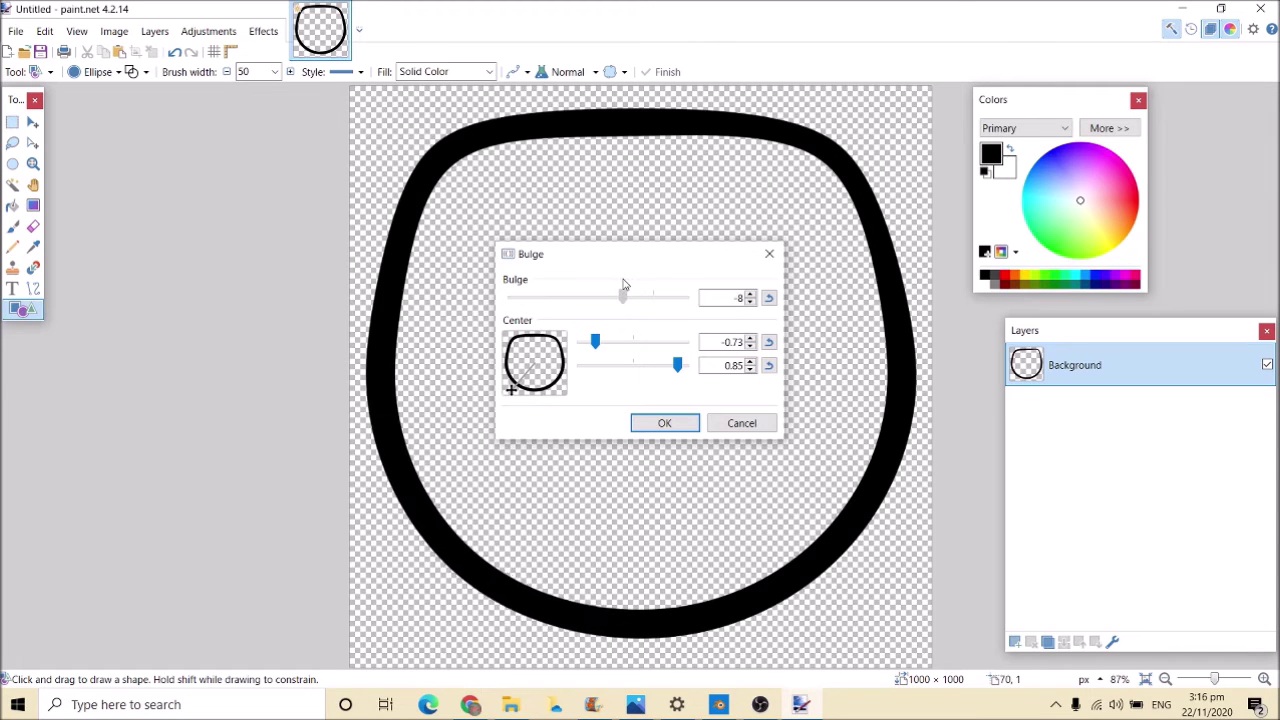
{"action": "left_click", "coordinate": [664, 423]}
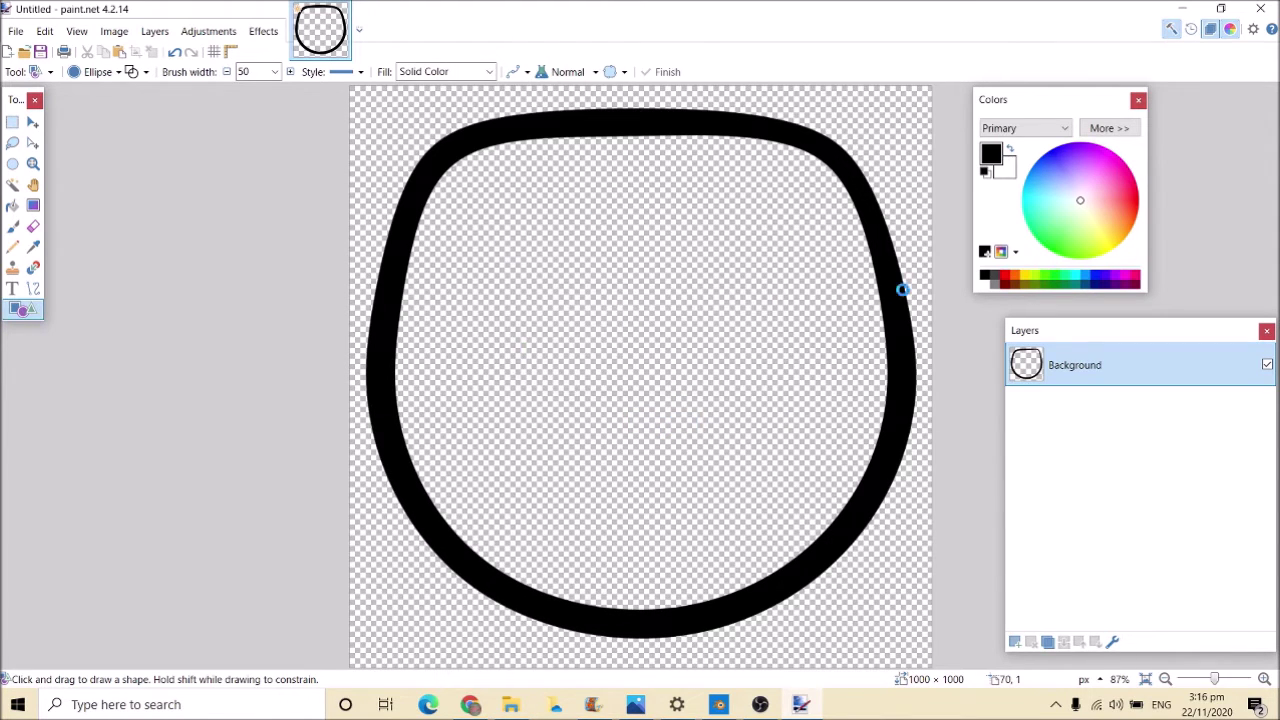
Add a new layer for the flag and move it below the Background layer holding the ball outline
{"action": "left_click", "coordinate": [1015, 642]}
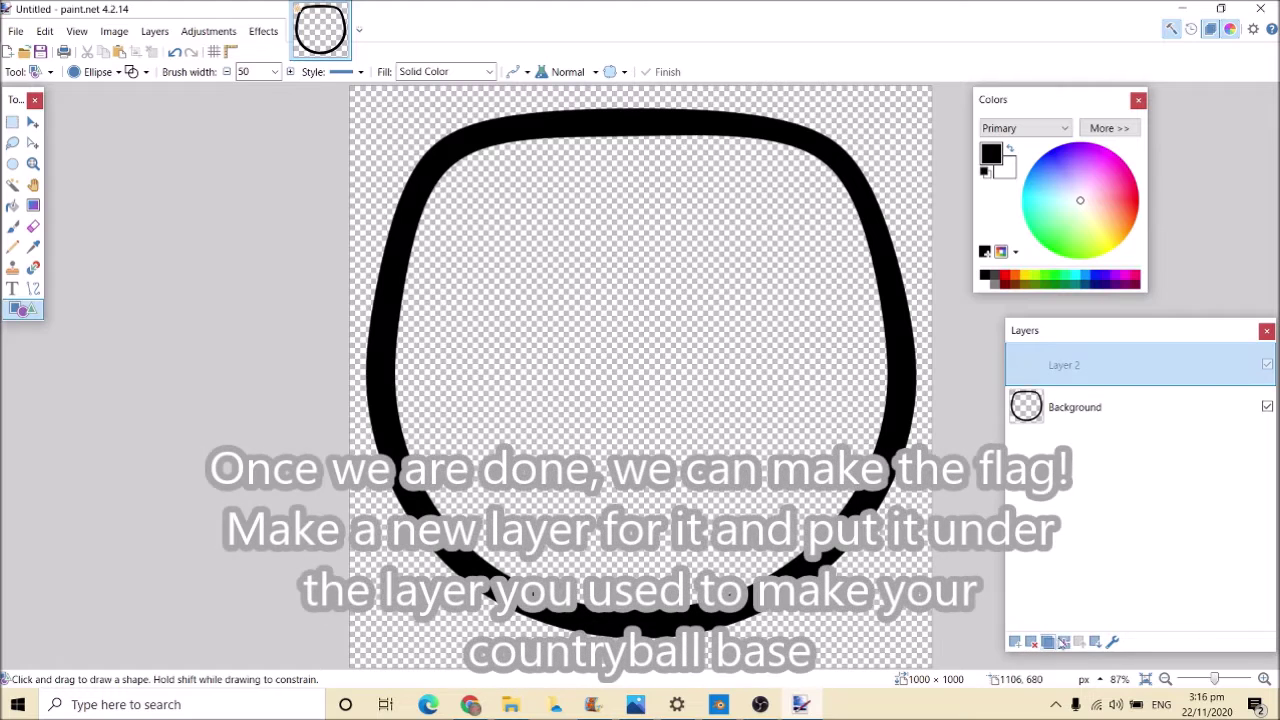
{"action": "left_click", "coordinate": [1095, 642]}
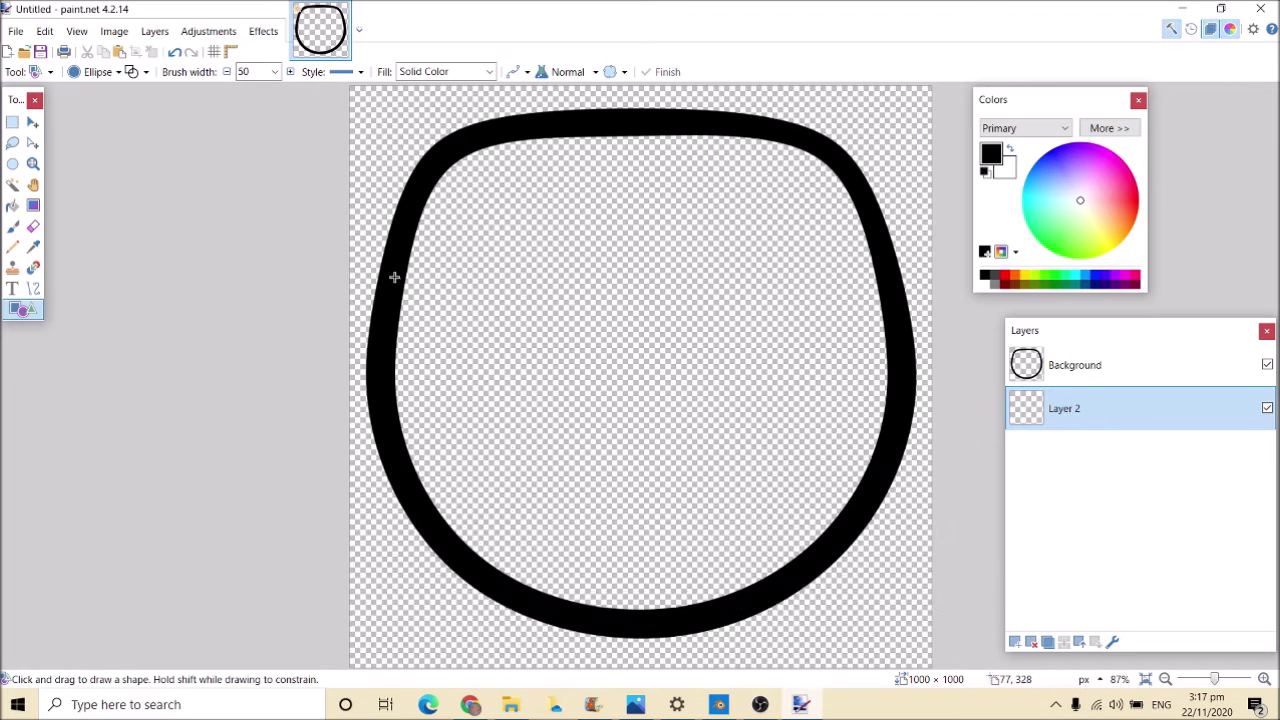
Switch to the Chrome window showing Google Images and close all of its other tabs
{"action": "left_click", "coordinate": [470, 705]}
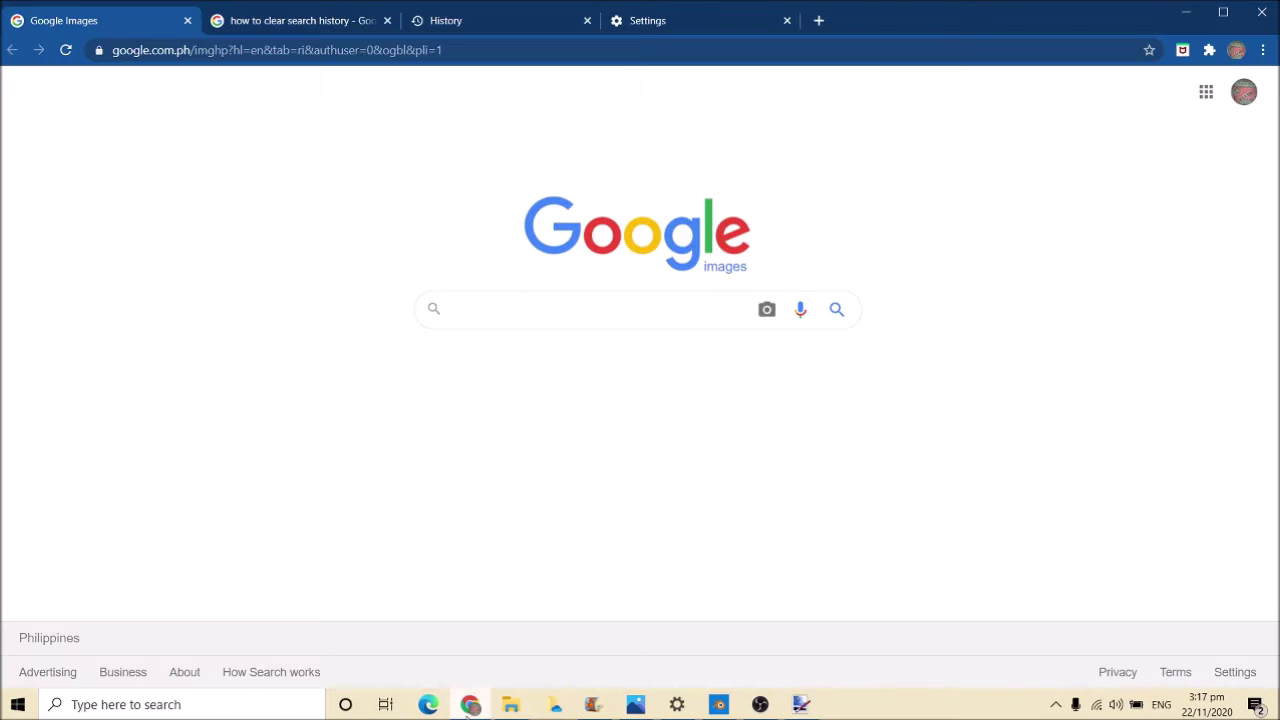
{"action": "left_click", "coordinate": [584, 318]}
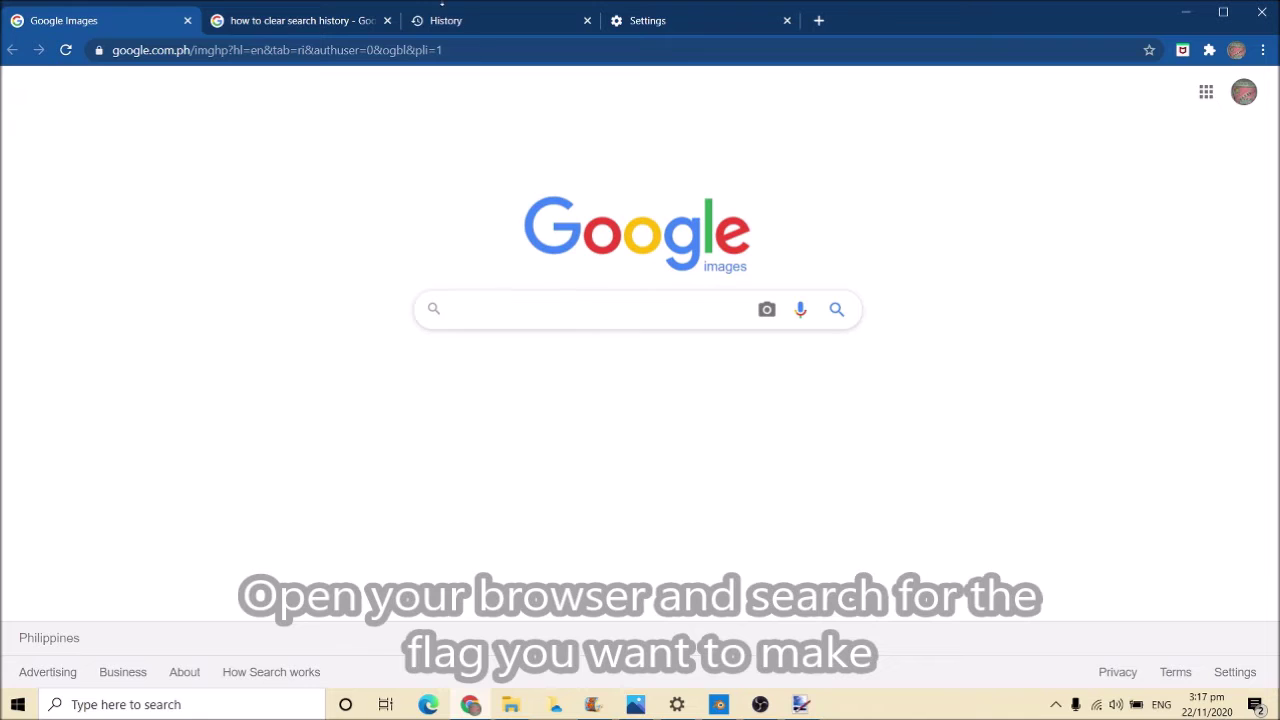
{"action": "left_click", "coordinate": [389, 20]}
{"action": "left_click", "coordinate": [389, 20]}
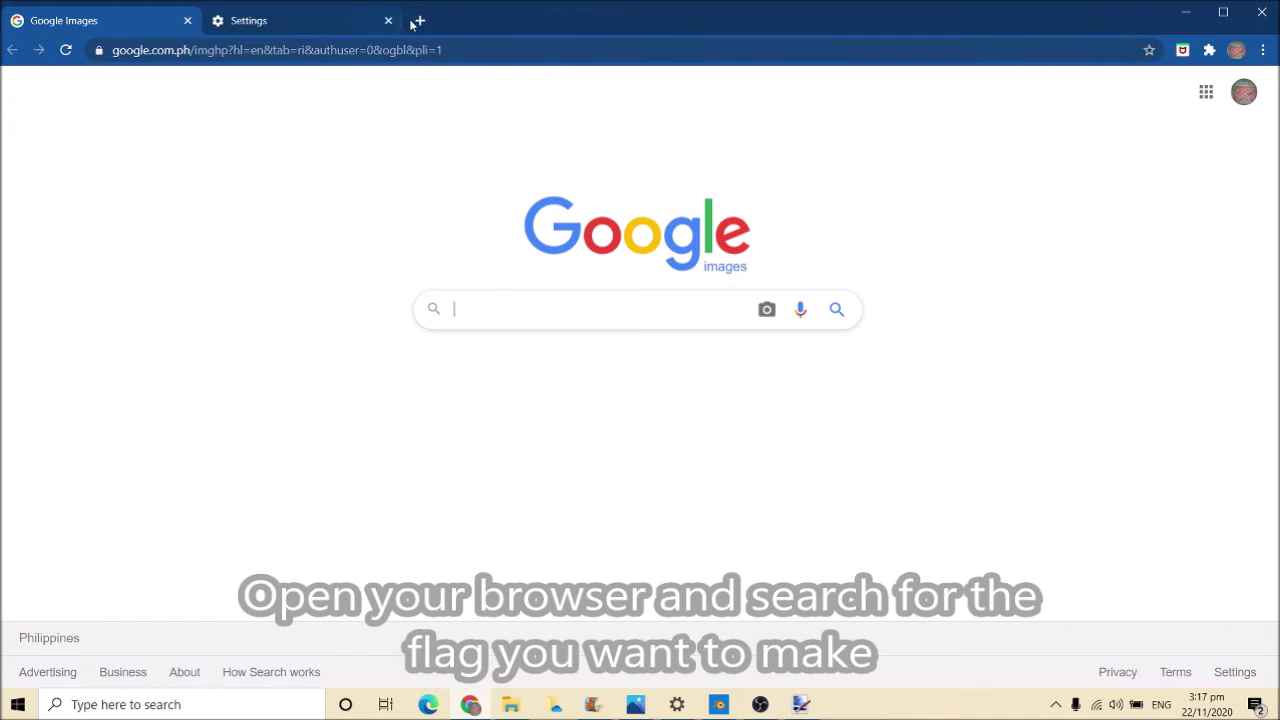
{"action": "left_click", "coordinate": [389, 21]}
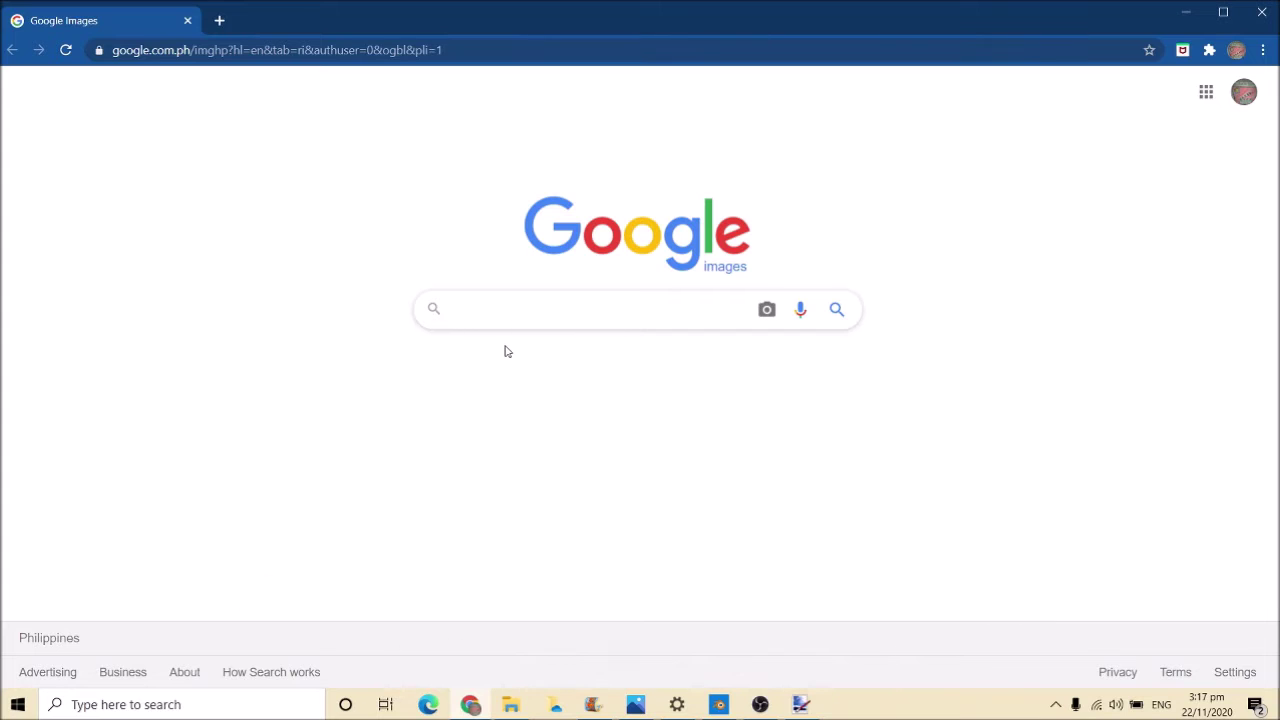
{"action": "type", "text": "h"}
{"action": "key", "text": "BackSpace"}
{"action": "type", "text": "Ph"}
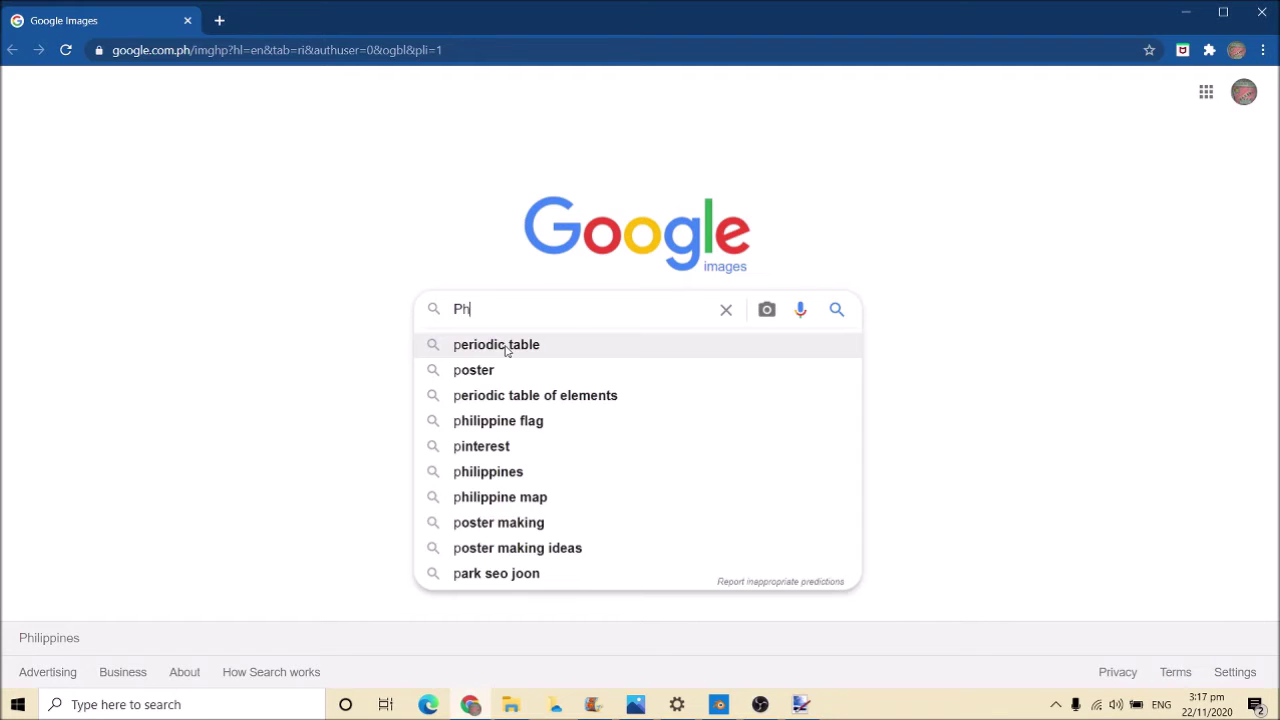
{"action": "type", "text": "ilippine f"}
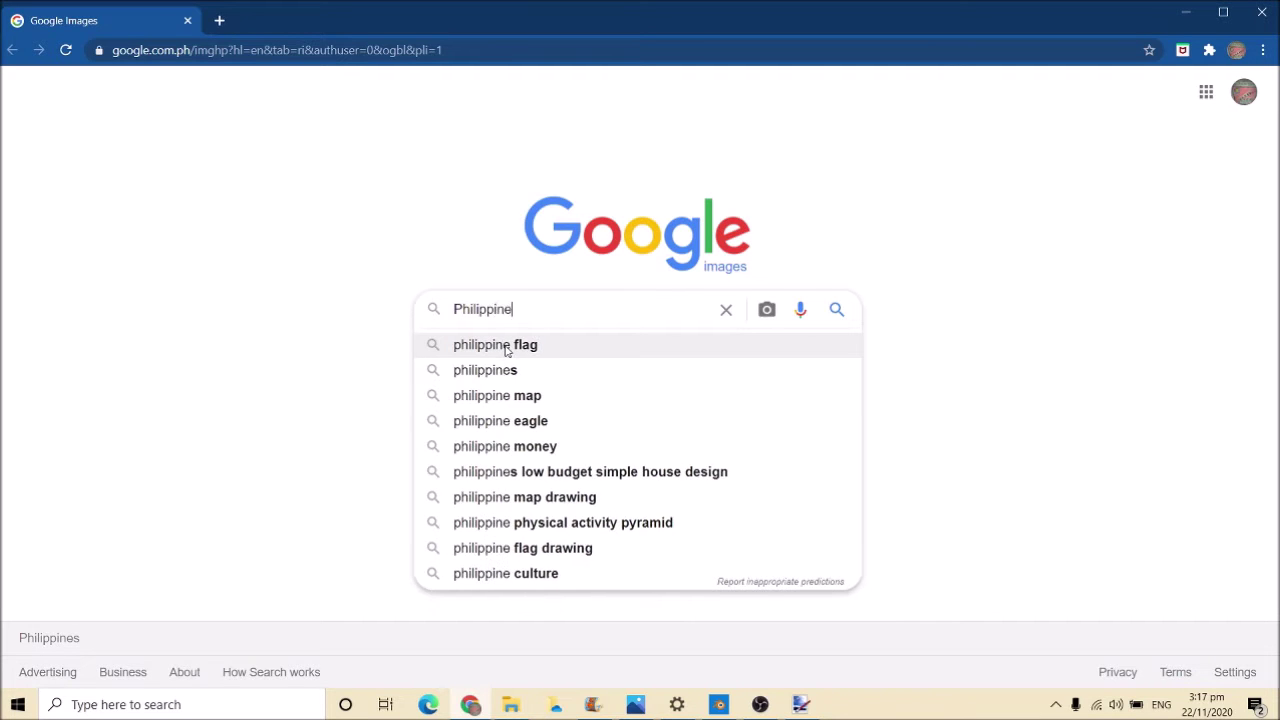
{"action": "key", "text": "BackSpace"}
{"action": "key", "text": "BackSpace"}
{"action": "key", "text": "BackSpace"}
{"action": "key", "text": "BackSpace"}
{"action": "key", "text": "BackSpace"}
{"action": "key", "text": "BackSpace"}
{"action": "key", "text": "BackSpace"}
{"action": "key", "text": "BackSpace"}
{"action": "key", "text": "BackSpace"}
{"action": "key", "text": "BackSpace"}
{"action": "key", "text": "BackSpace"}
{"action": "key", "text": "BackSpace"}
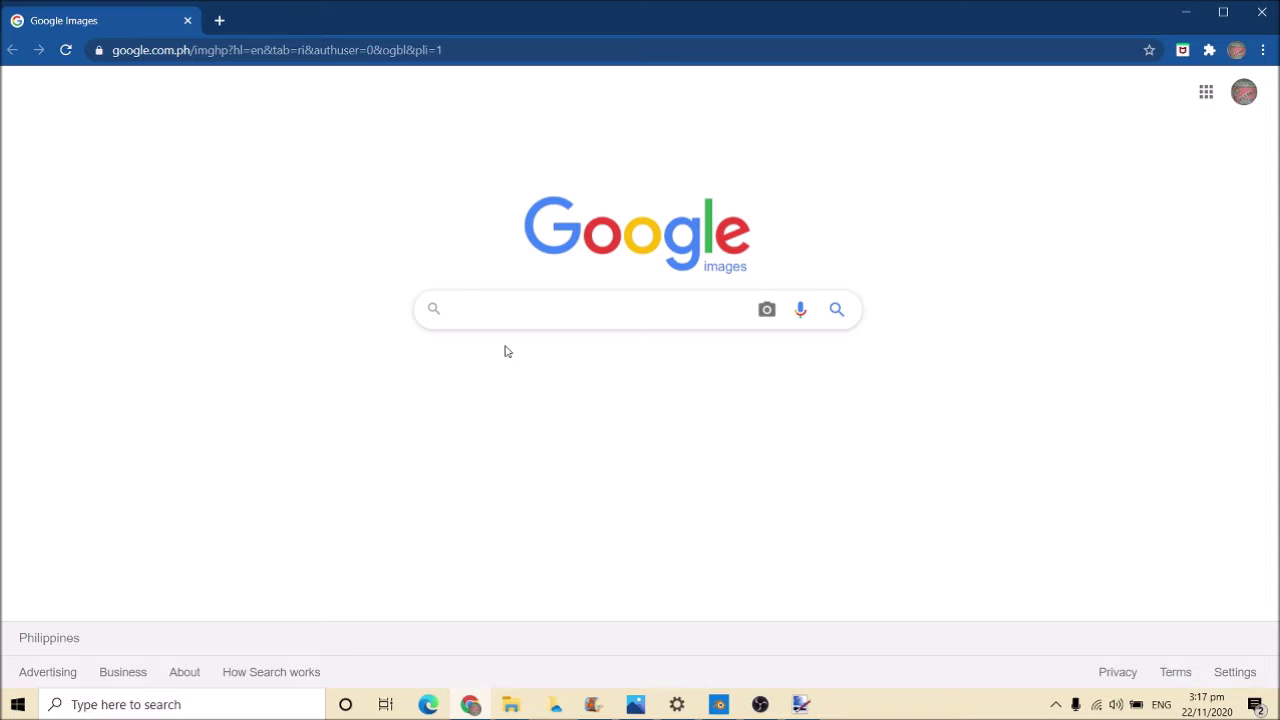
Search Google Images for "UAE flag", copy the Wikipedia flag image and switch back to paint.net
{"action": "type", "text": "UAE flag"}
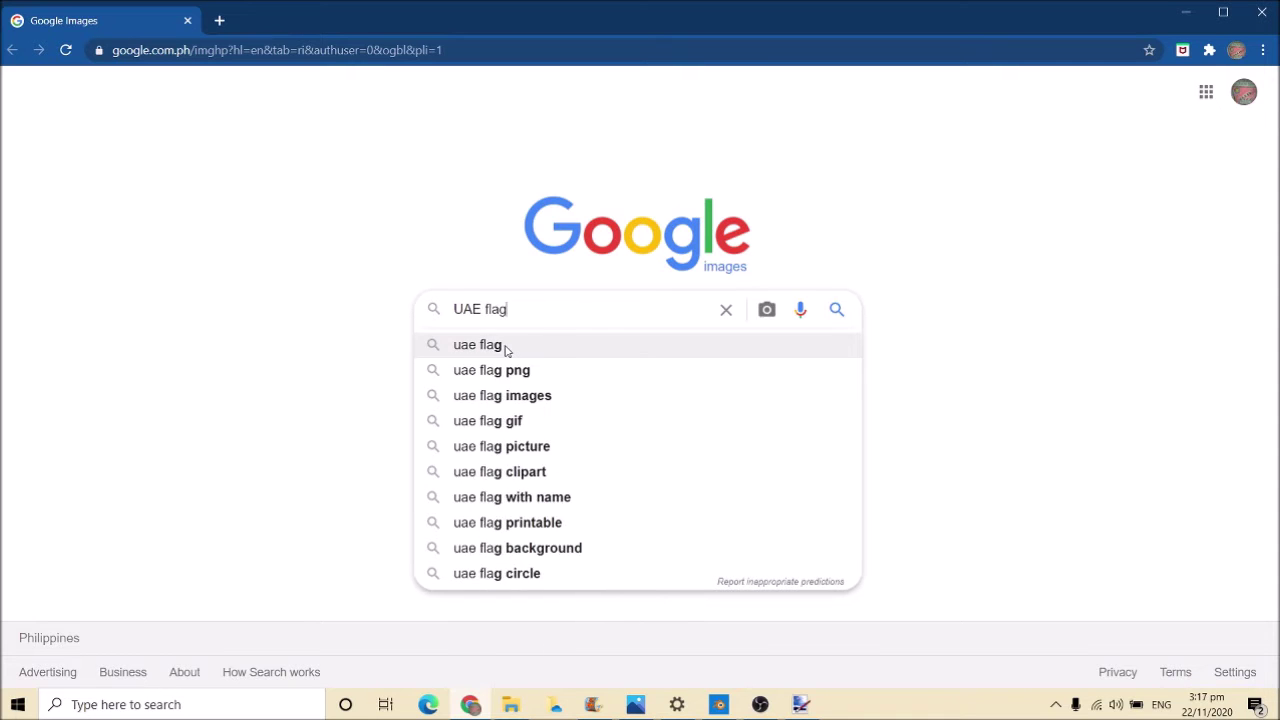
{"action": "key", "text": "Return"}
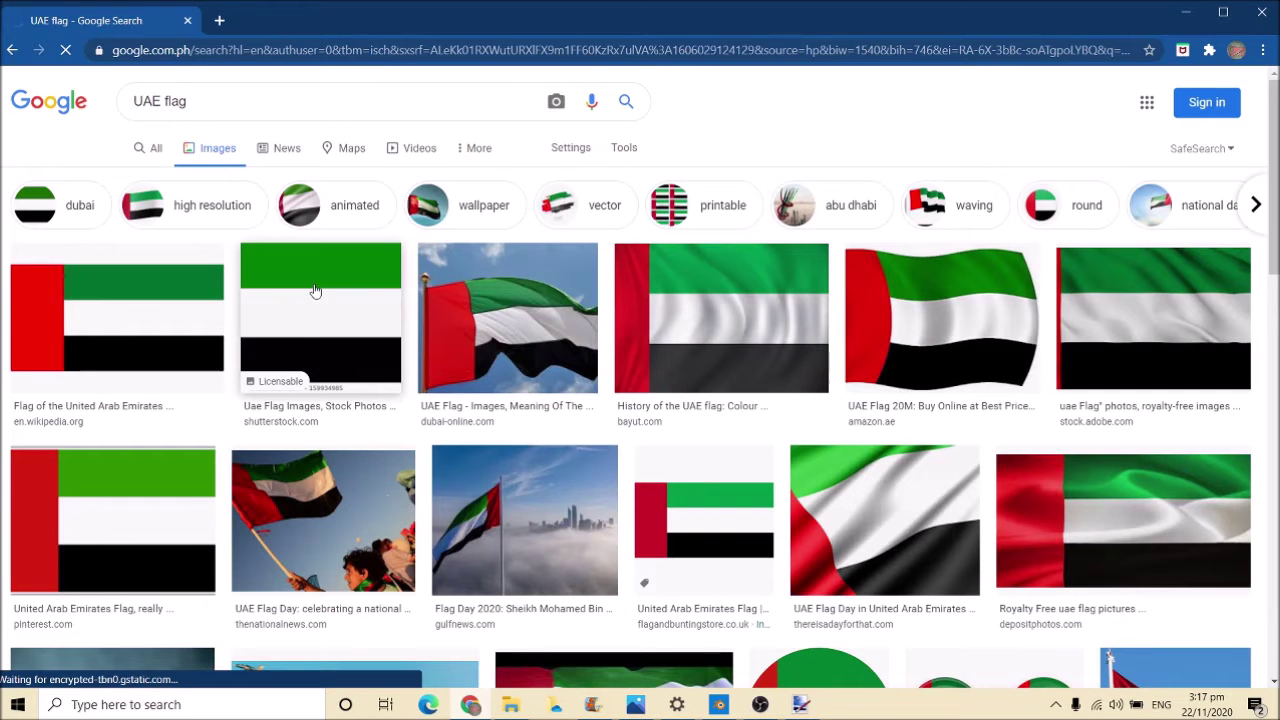
{"action": "left_click", "coordinate": [191, 314]}
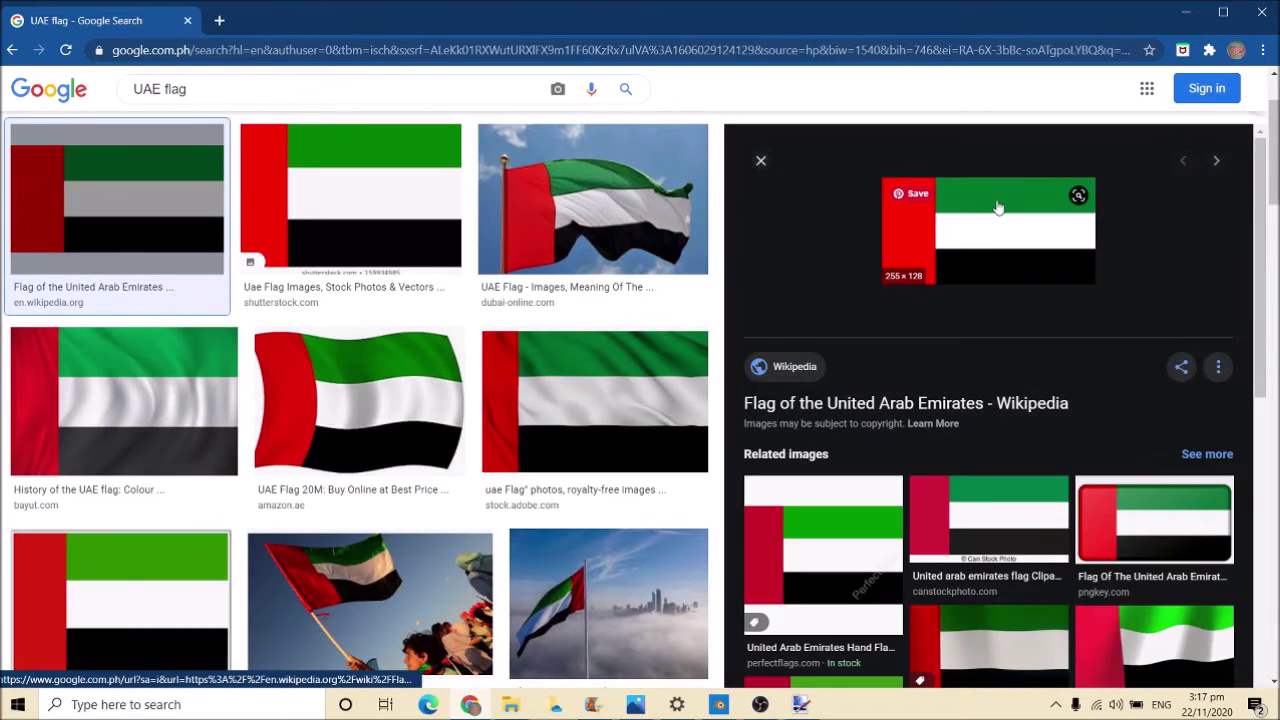
{"action": "right_click", "coordinate": [997, 207]}
{"action": "left_click", "coordinate": [1051, 400]}
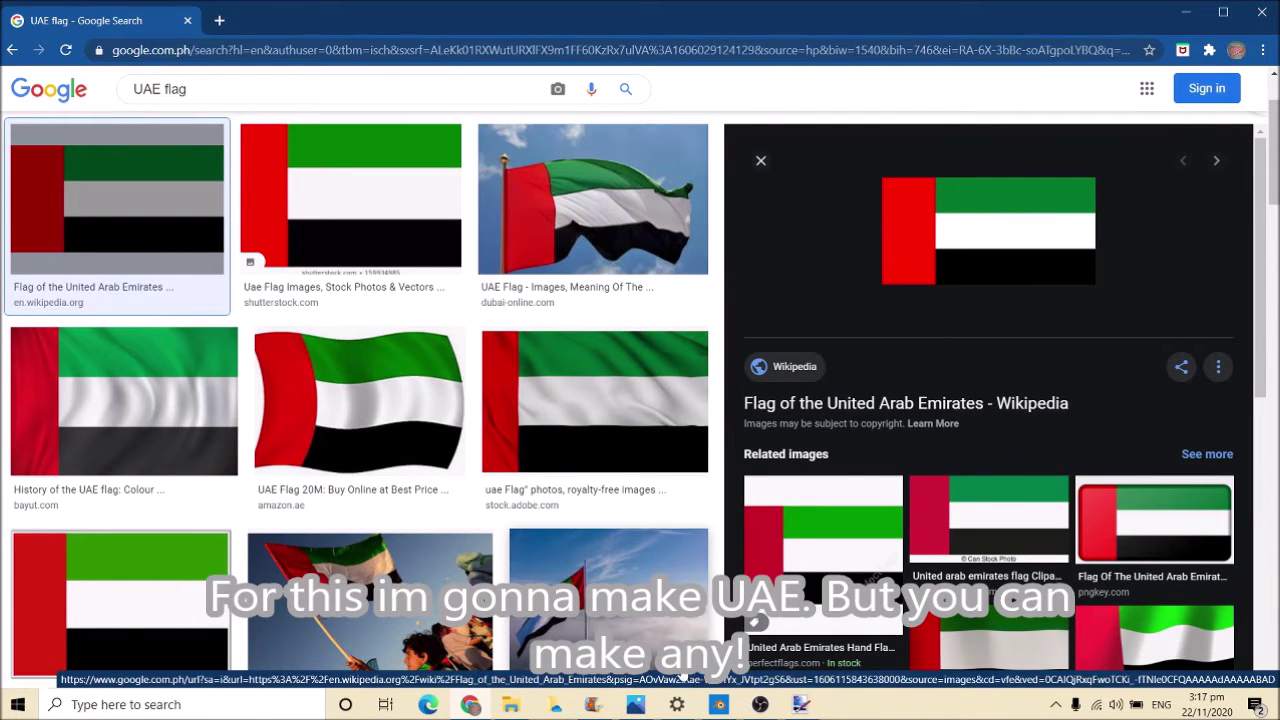
{"action": "left_click", "coordinate": [803, 704]}
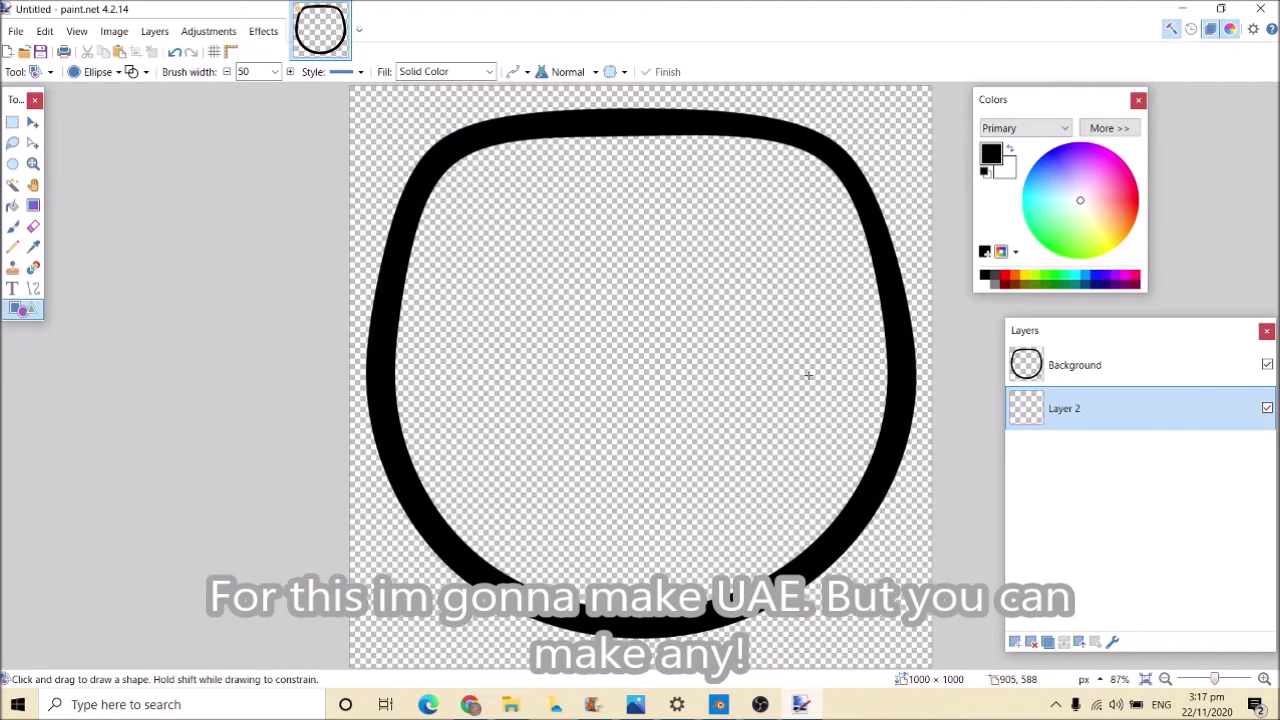
Try pasting the flag onto Layer 2 behind the outline, enlarged to about 820 × 670 pixels, and remove it again
{"action": "left_click", "coordinate": [118, 51]}
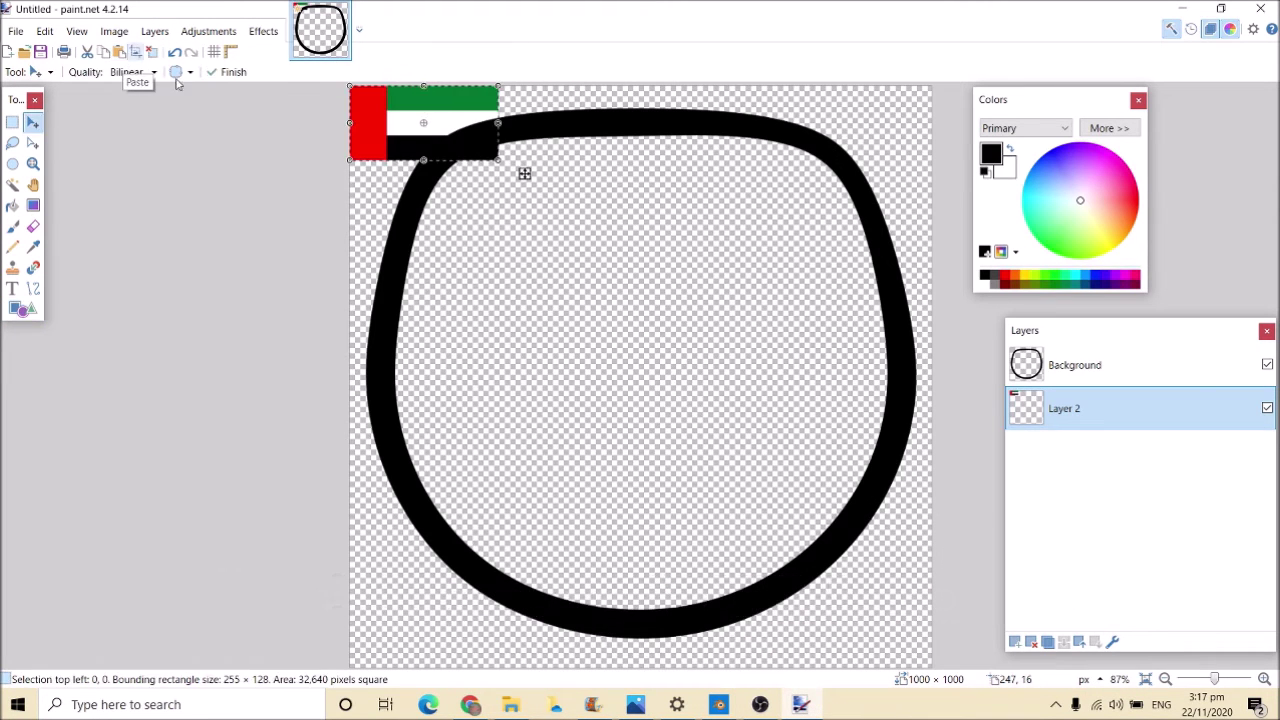
{"action": "left_click_drag", "start_coordinate": [499, 174], "coordinate": [828, 480]}
{"action": "left_click_drag", "start_coordinate": [726, 394], "coordinate": [768, 476]}
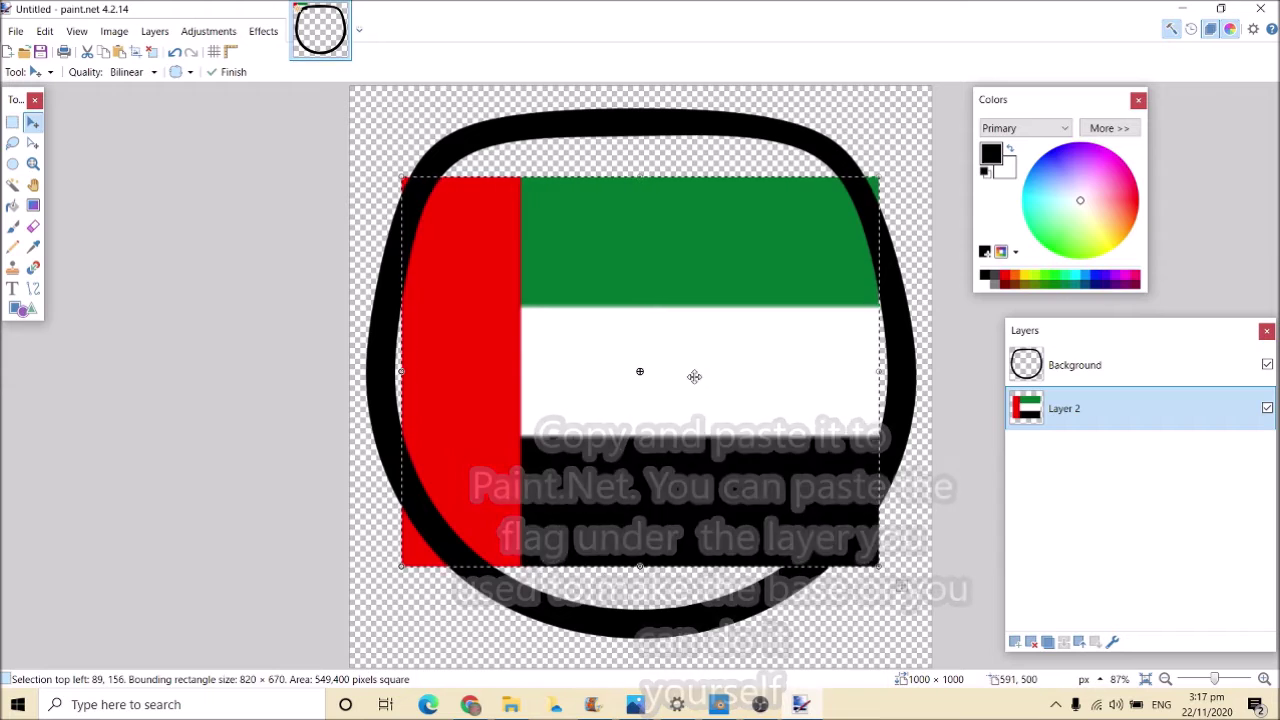
{"action": "key", "text": "ctrl+x"}
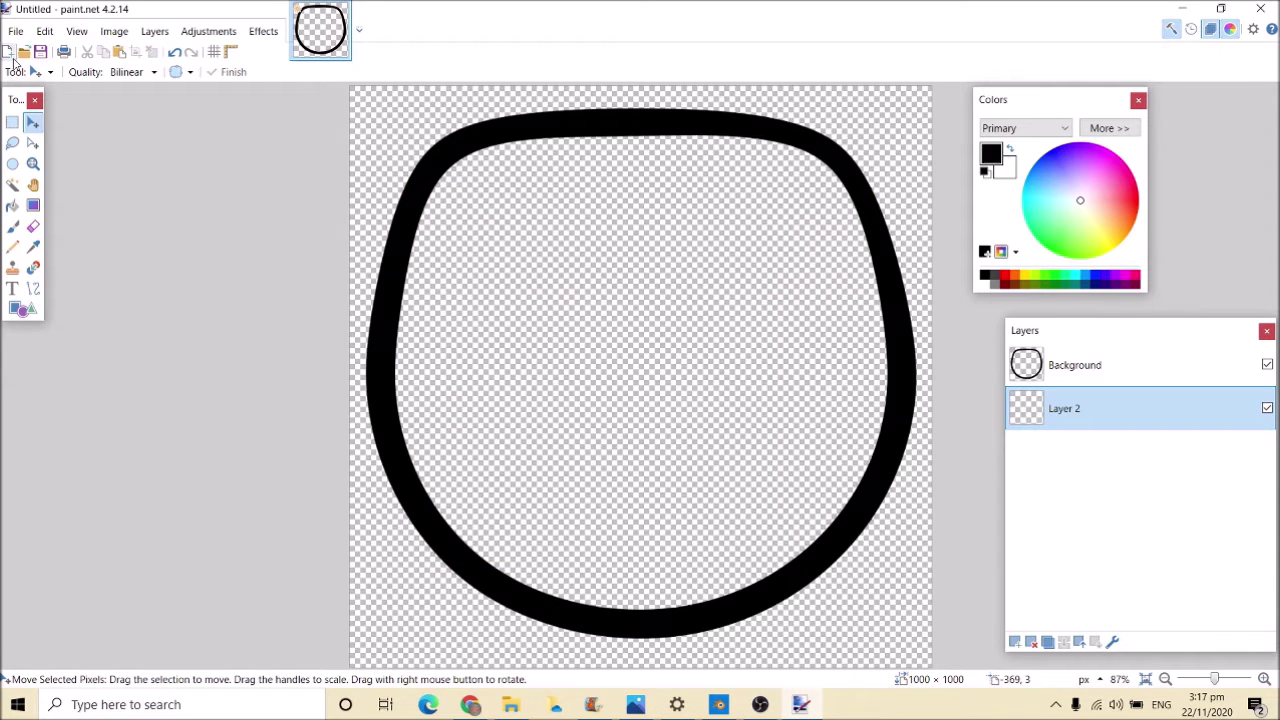
Create a new 255 × 128 pixel image and paste the copied UAE flag into it
{"action": "key", "text": "ctrl+n"}
{"action": "left_click", "coordinate": [634, 452]}
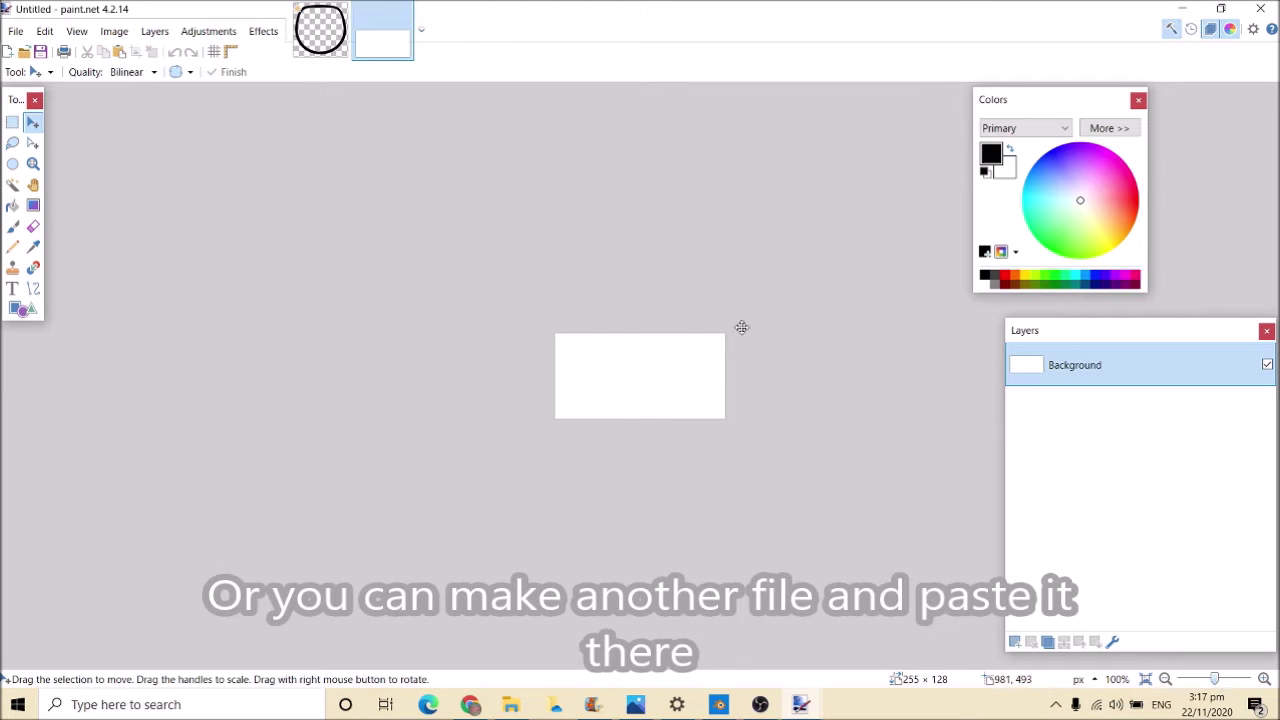
{"action": "left_click", "coordinate": [120, 52]}
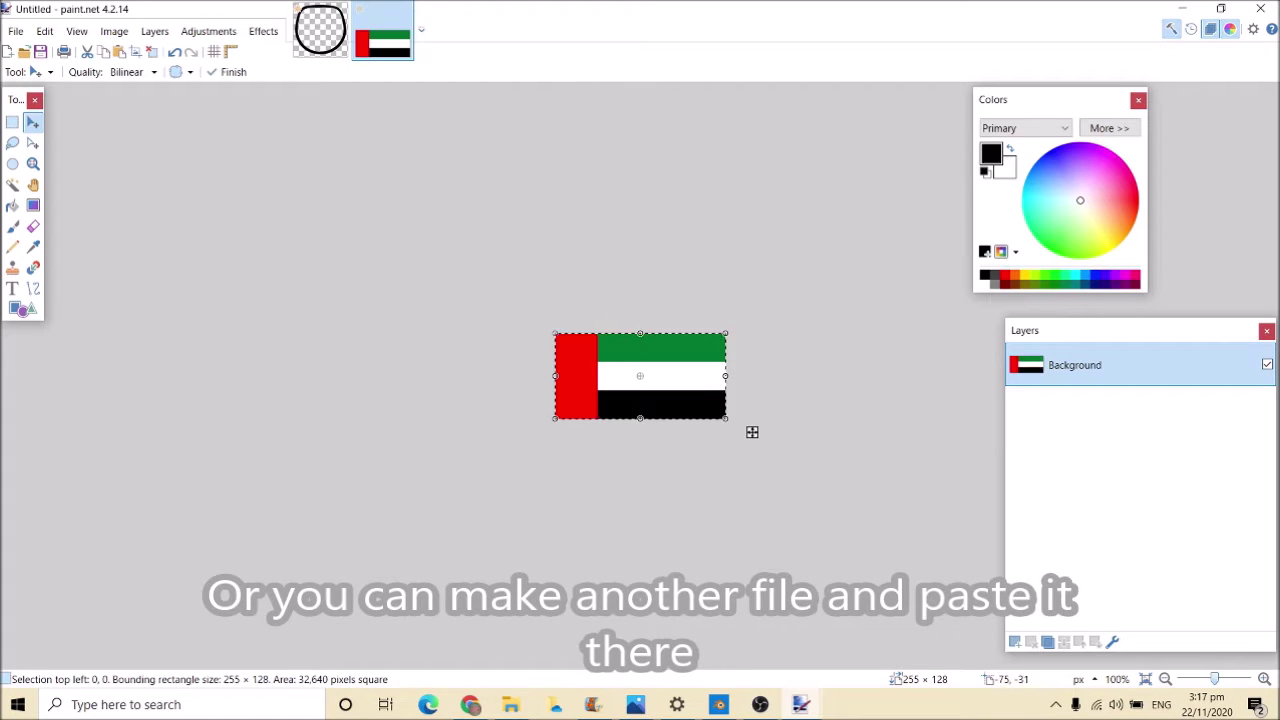
{"action": "left_click", "coordinate": [1264, 680]}
{"action": "left_click", "coordinate": [1264, 680]}
{"action": "left_click", "coordinate": [1264, 680]}
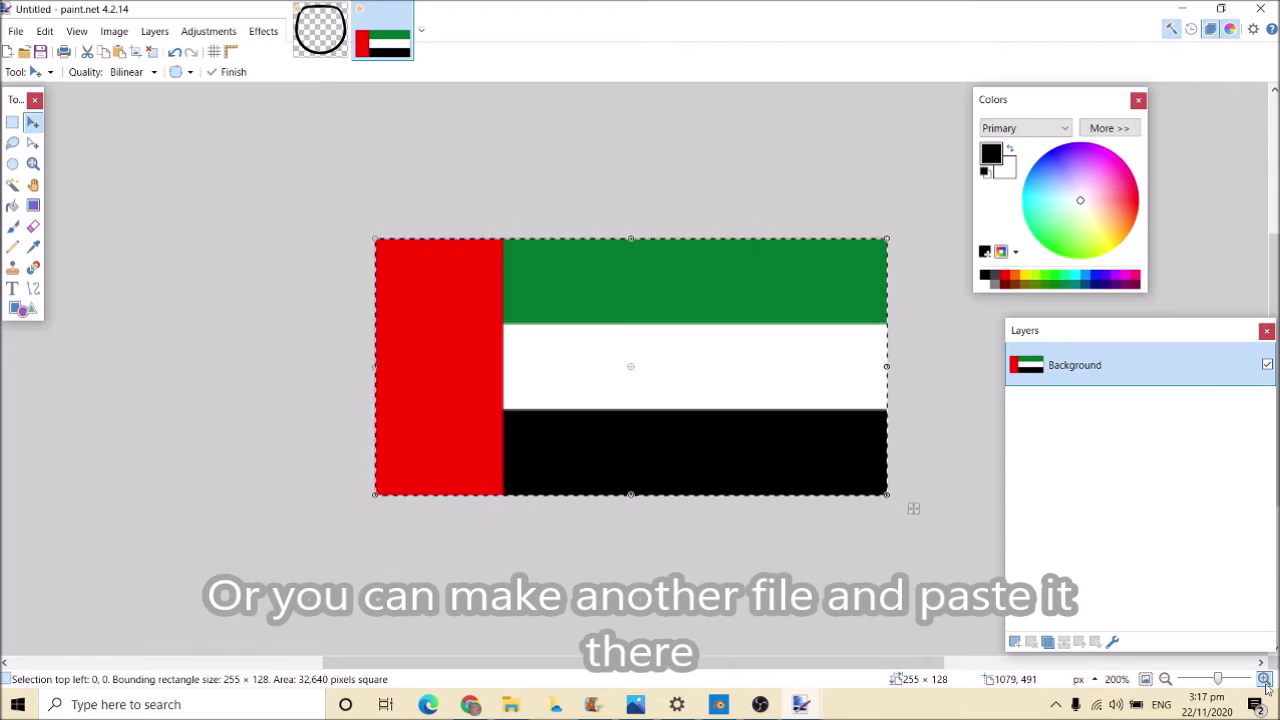
{"action": "left_click", "coordinate": [1264, 680]}
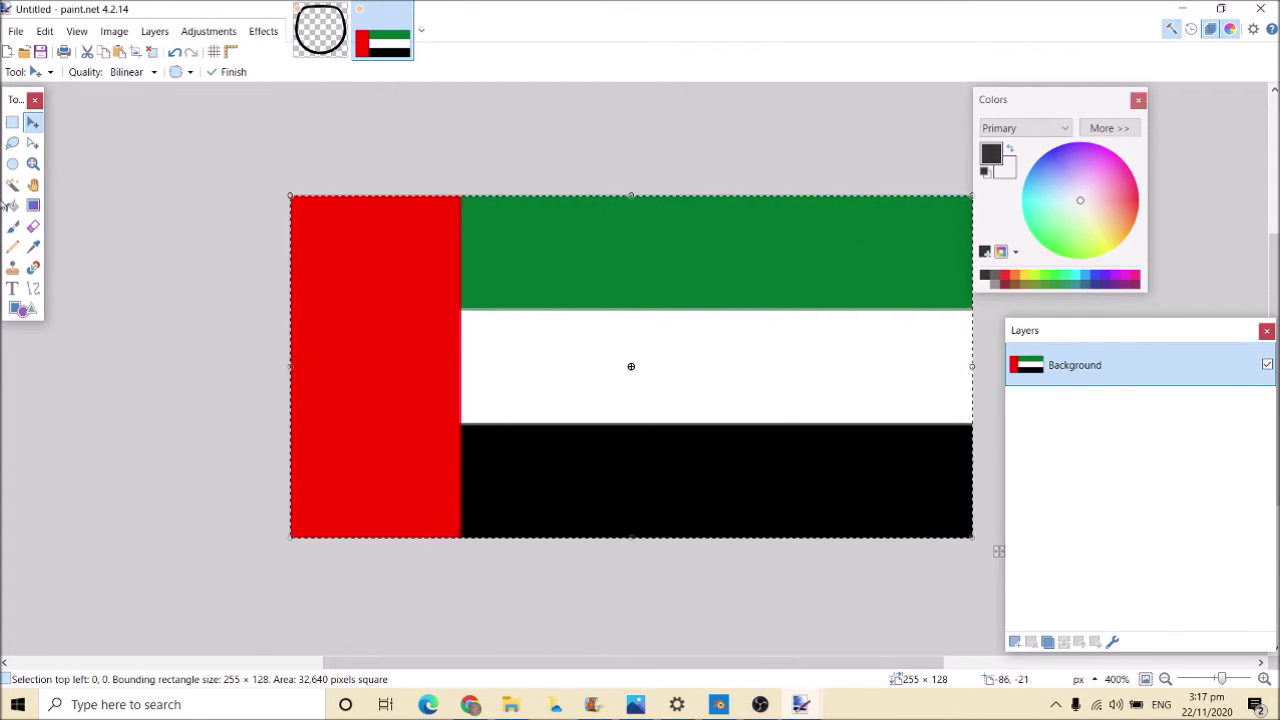
Pick the flag's red as the primary colour and return to the ball drawing
{"action": "left_click", "coordinate": [33, 247]}
{"action": "left_click", "coordinate": [435, 288]}
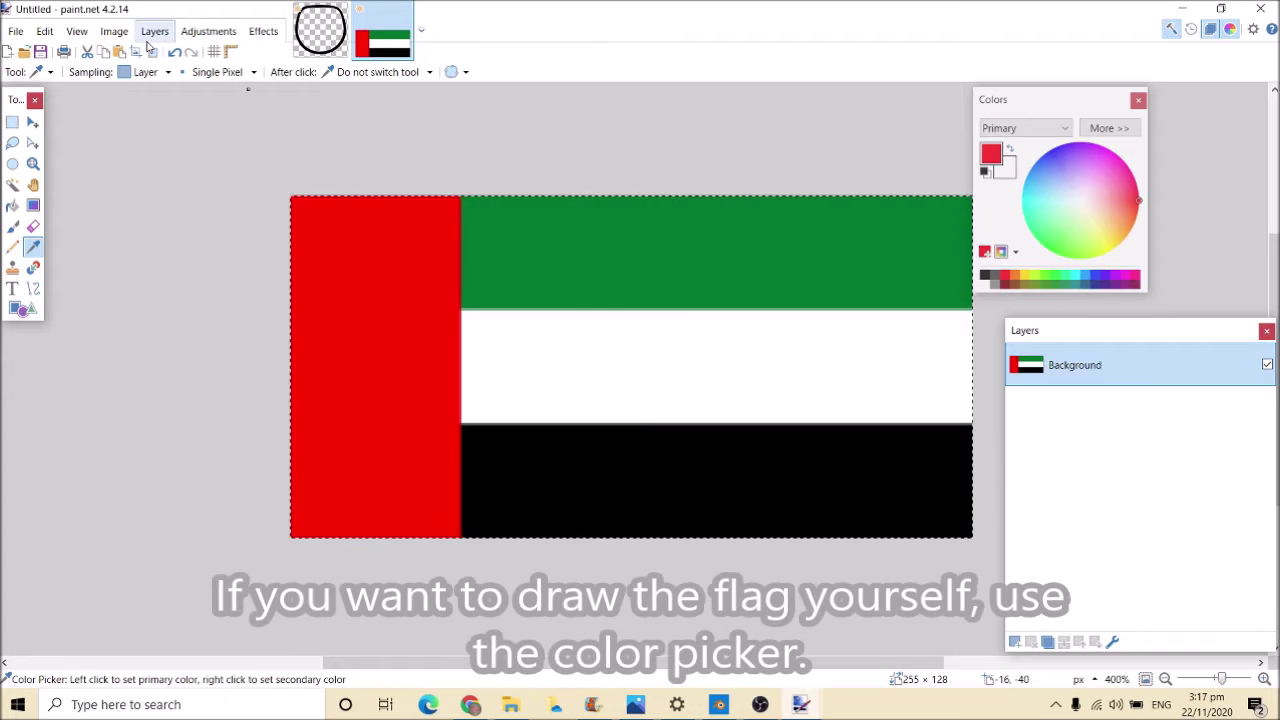
{"action": "left_click", "coordinate": [305, 45]}
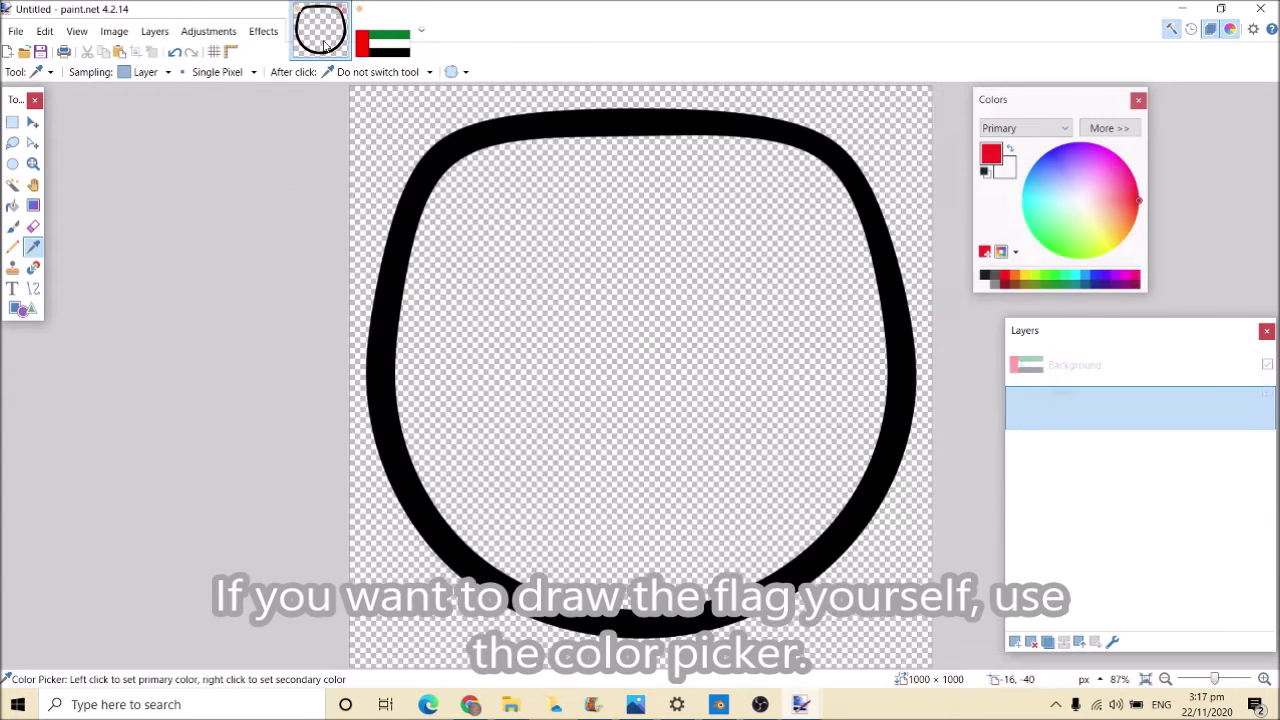
Select the empty interior of the ball outline on the Background layer with the Magic Wand and make Layer 2 active
{"action": "left_click", "coordinate": [1038, 363]}
{"action": "left_click", "coordinate": [12, 184]}
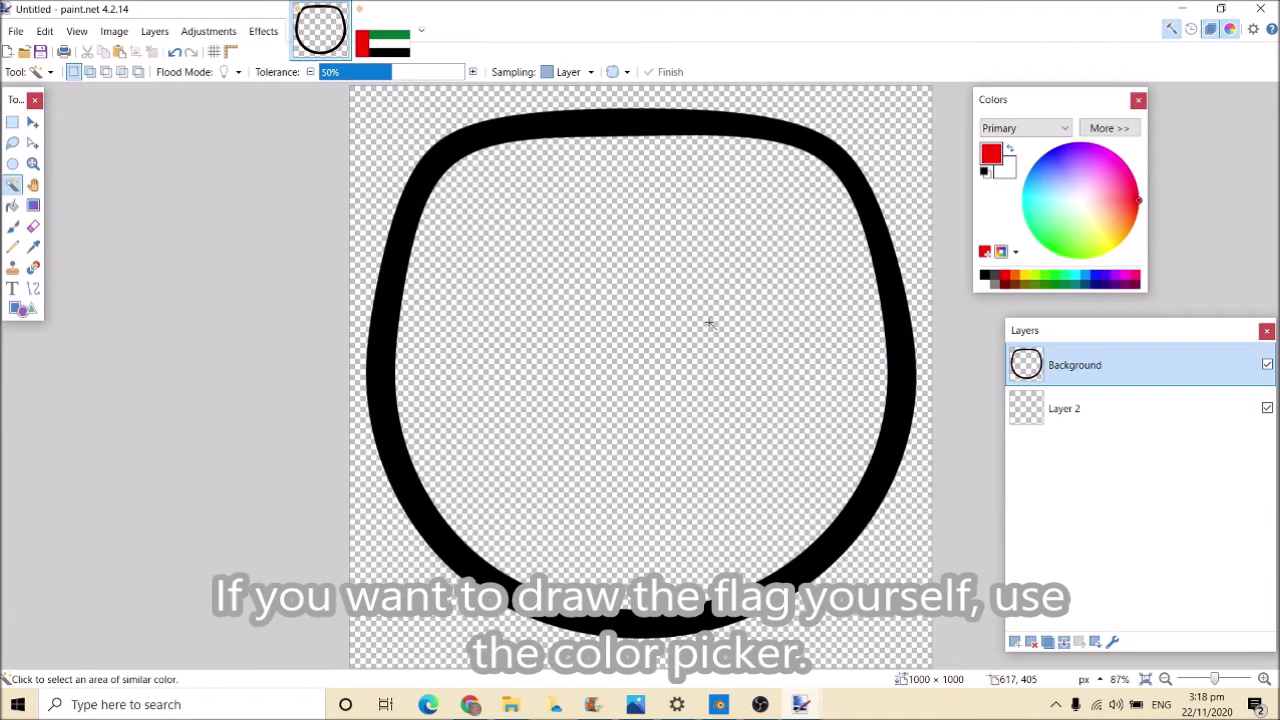
{"action": "left_click", "coordinate": [711, 322]}
{"action": "key", "text": "alt+Page_Down"}
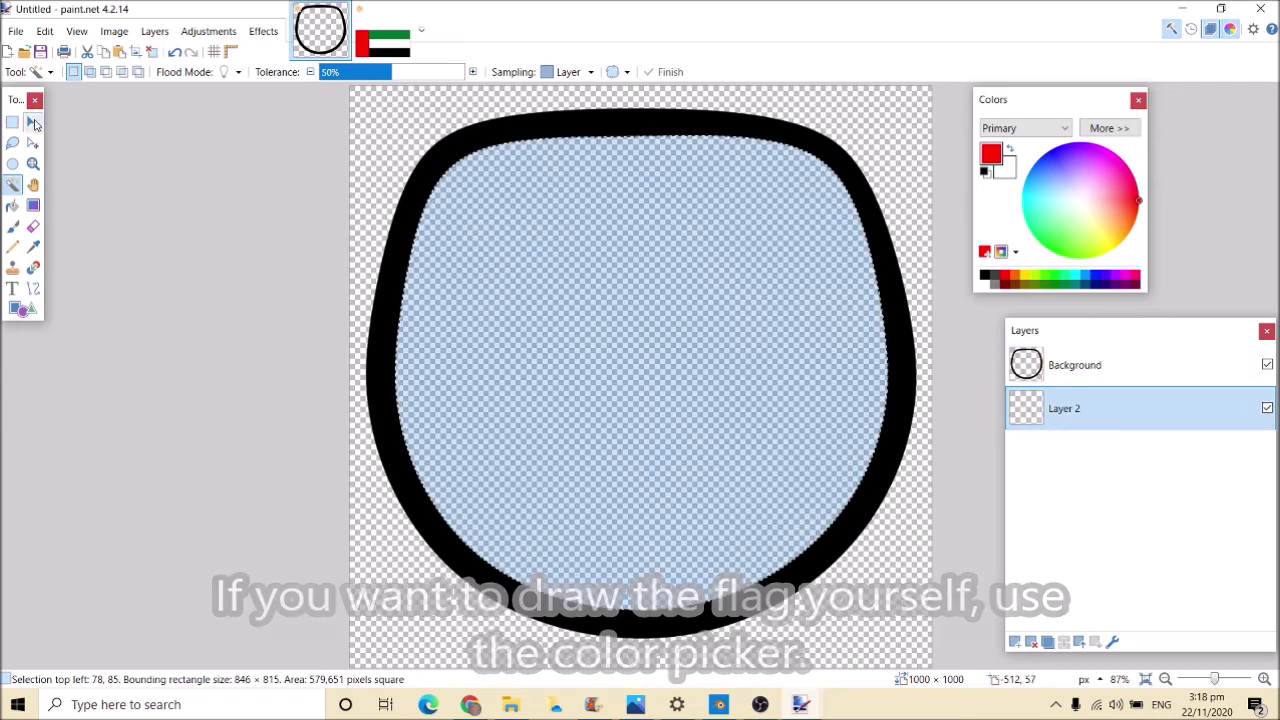
Fill the selected ball interior on Layer 2, changing the fill colour to white before finishing
{"action": "left_click", "coordinate": [12, 205]}
{"action": "left_click", "coordinate": [451, 317]}
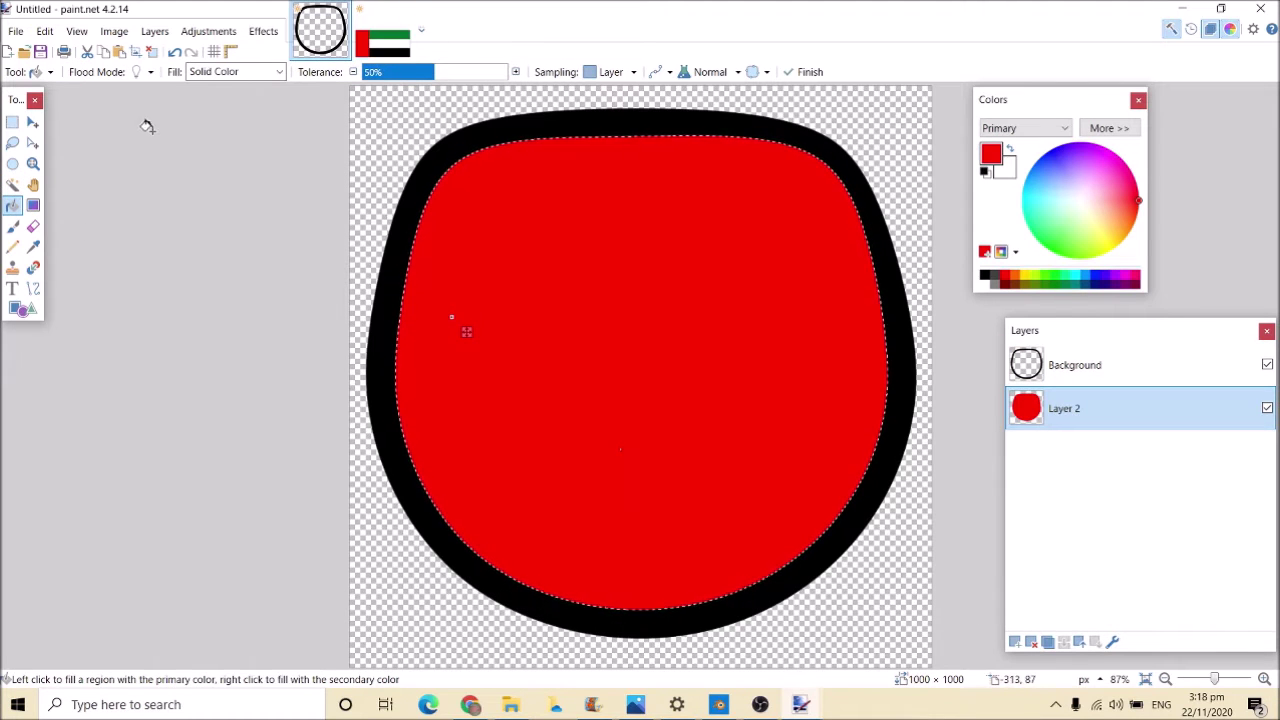
{"action": "left_click", "coordinate": [983, 286]}
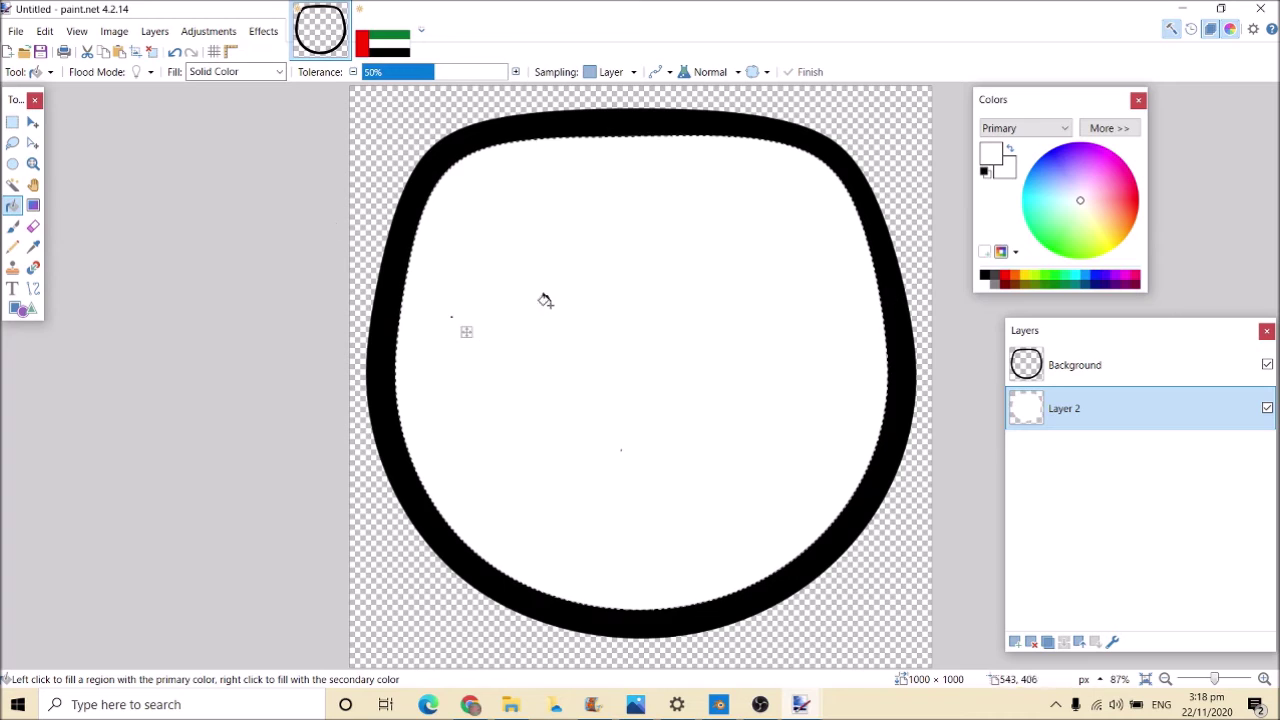
{"action": "left_click", "coordinate": [14, 185]}
{"action": "left_click", "coordinate": [13, 206]}
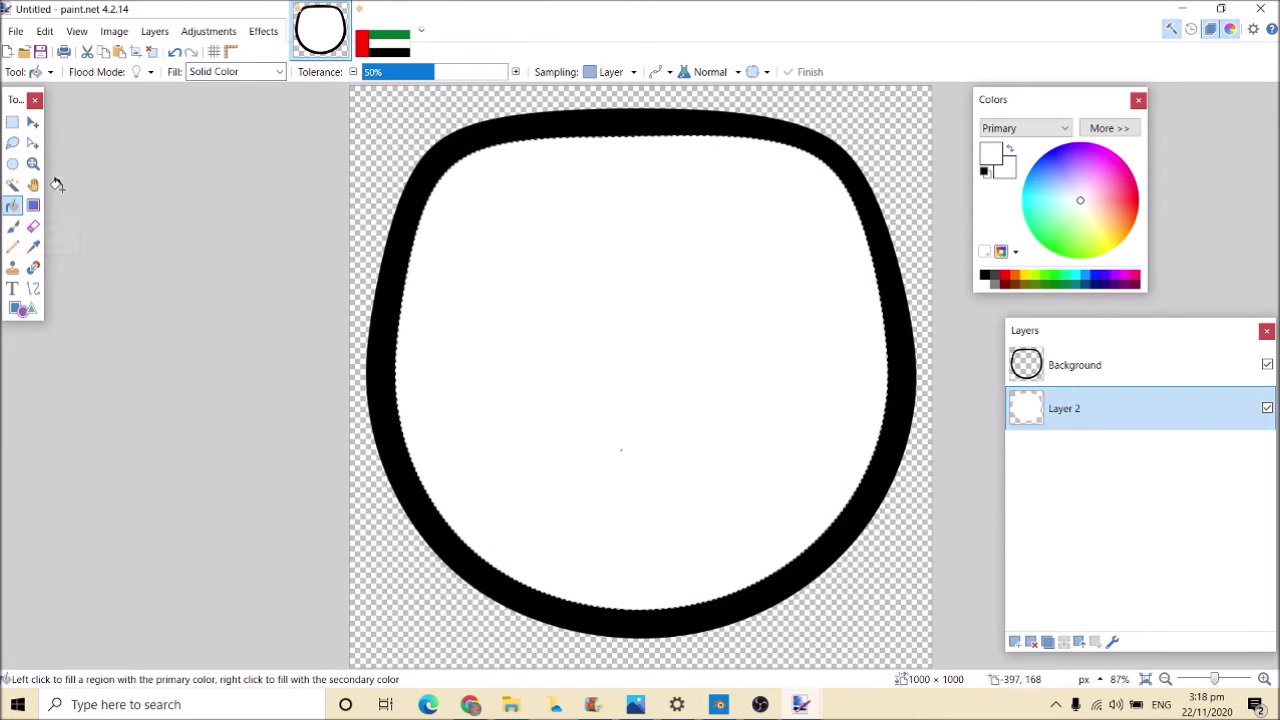
{"action": "left_click", "coordinate": [33, 289]}
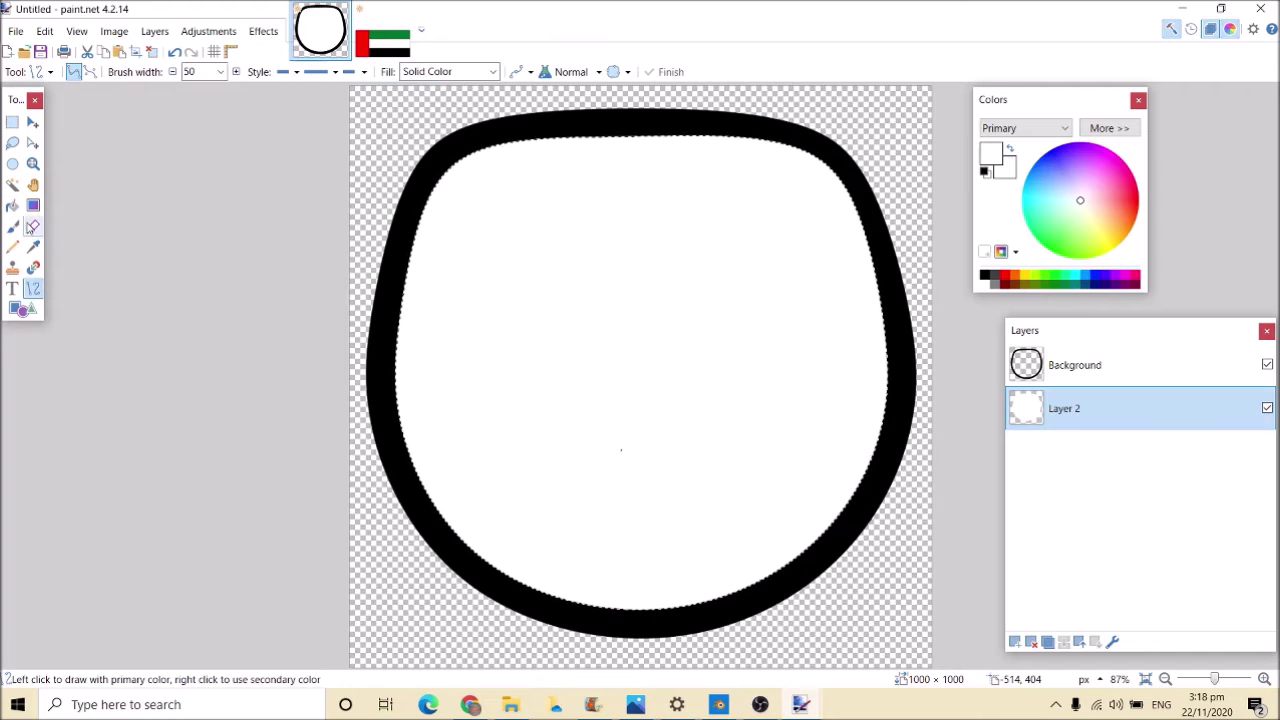
{"action": "left_click", "coordinate": [13, 227]}
Sample the green stripe in the flag image as the primary colour and return to the ball drawing
{"action": "left_click", "coordinate": [33, 247]}
{"action": "left_click", "coordinate": [383, 30]}
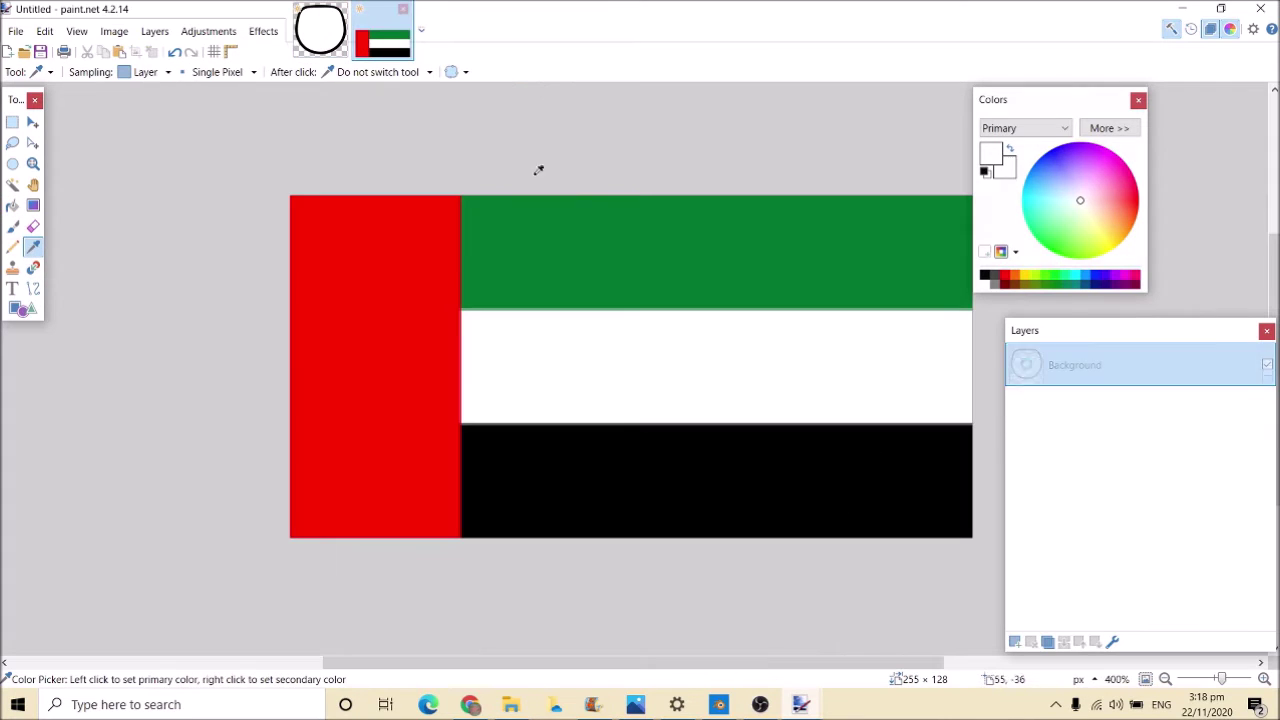
{"action": "left_click", "coordinate": [620, 245]}
{"action": "left_click", "coordinate": [320, 30]}
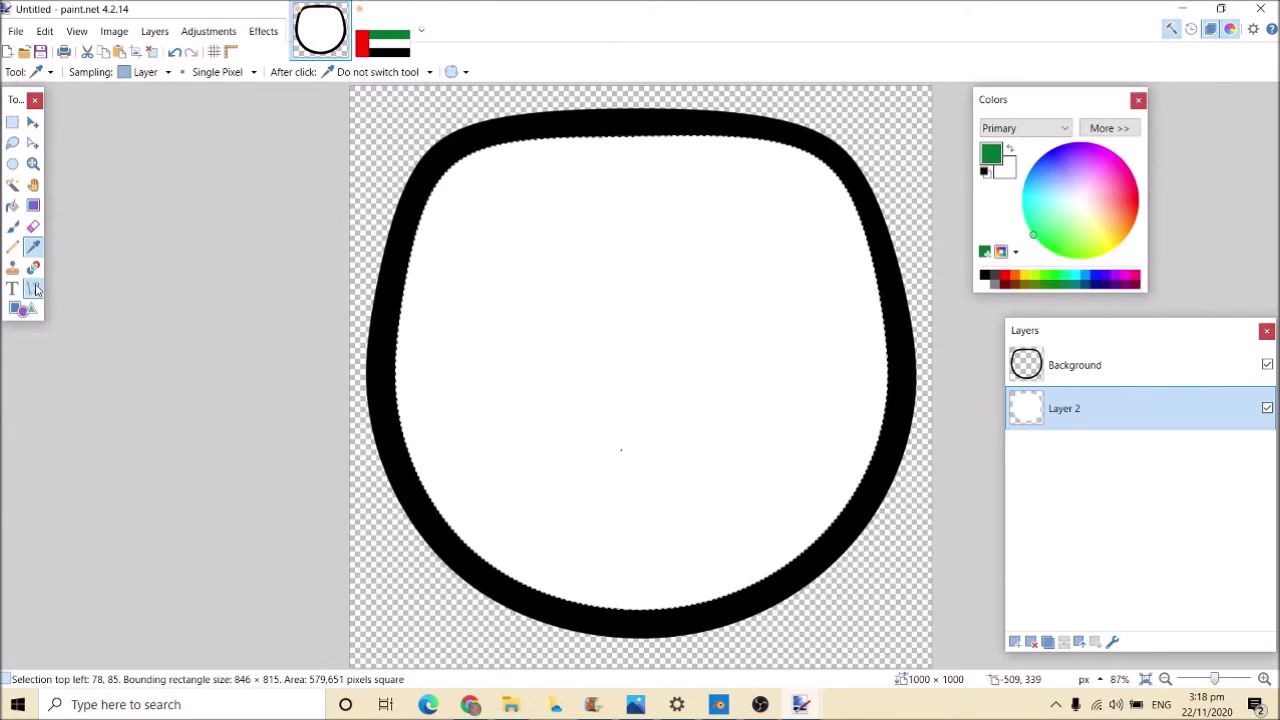
Draw a green line of width 50, about 830 pixels long, across the ball's upper part and bend its middle downwards
{"action": "left_click", "coordinate": [33, 289]}
{"action": "left_click_drag", "start_coordinate": [405, 281], "coordinate": [869, 260]}
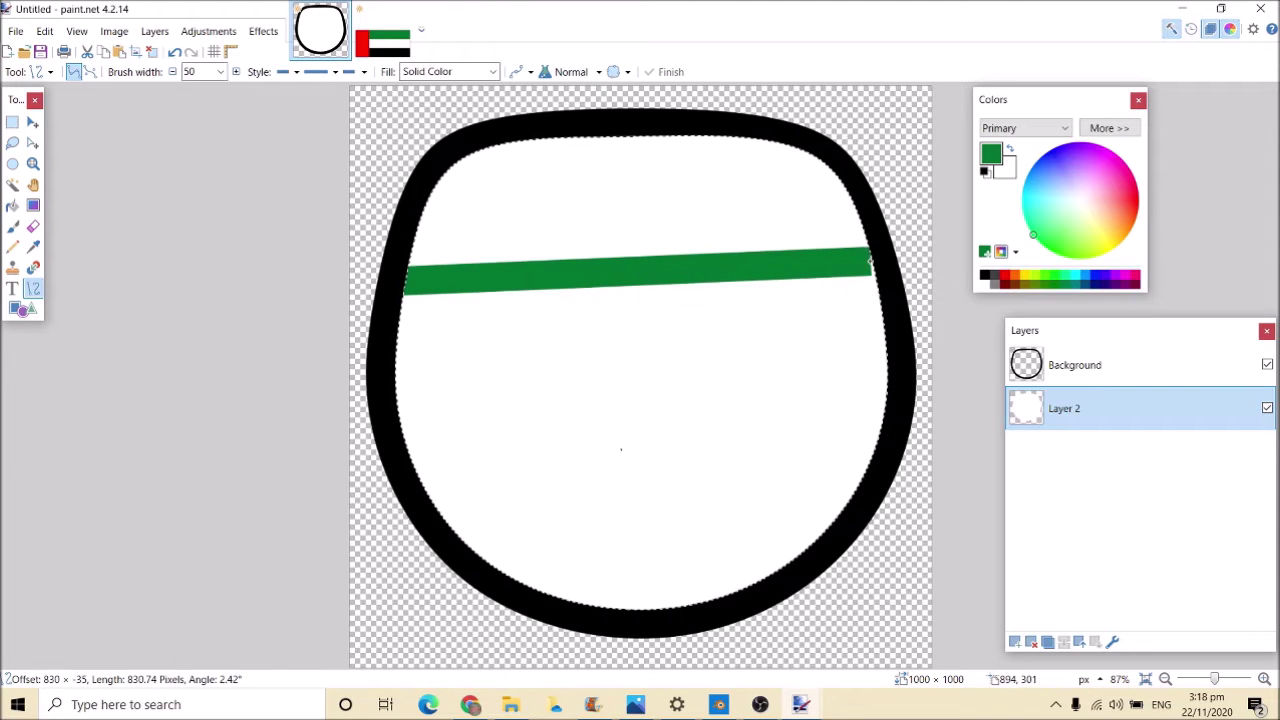
{"action": "left_click_drag", "start_coordinate": [706, 277], "coordinate": [716, 293]}
{"action": "left_click_drag", "start_coordinate": [549, 280], "coordinate": [553, 294]}
Fill the white area above the green curve on Layer 2 with the same green
{"action": "left_click", "coordinate": [12, 207]}
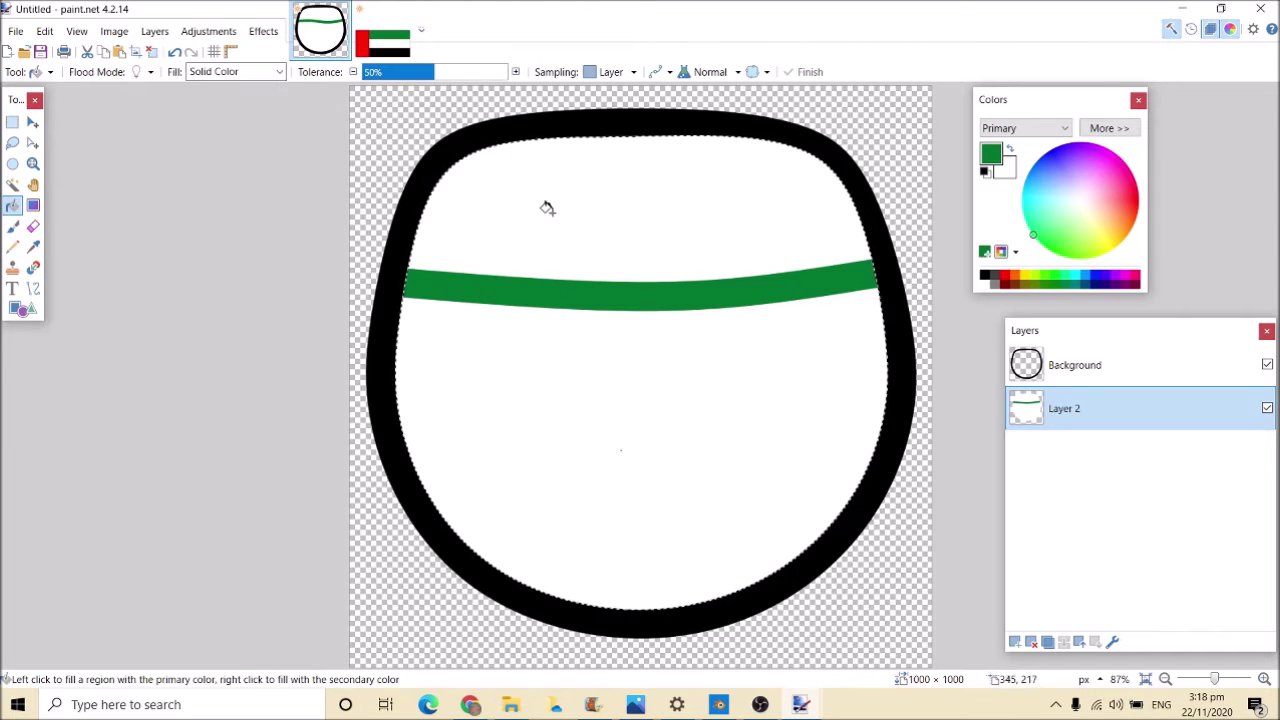
{"action": "left_click", "coordinate": [382, 40]}
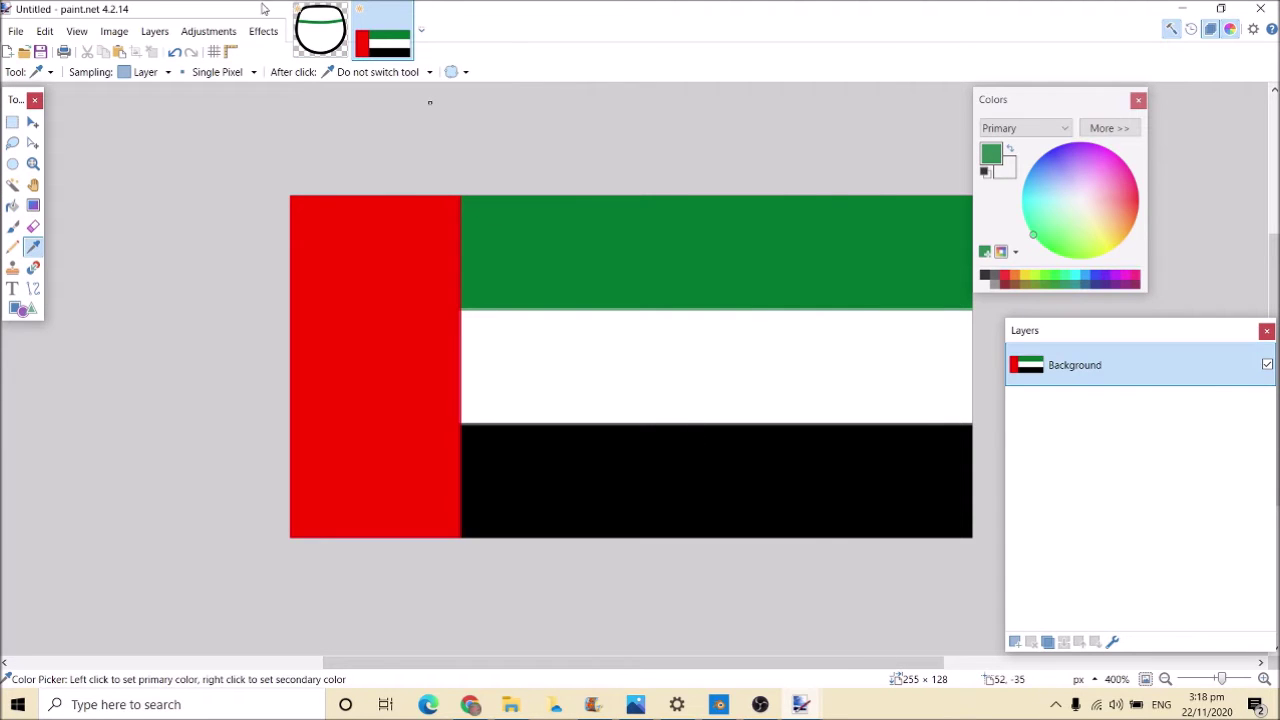
{"action": "left_click", "coordinate": [320, 30]}
{"action": "left_click", "coordinate": [12, 205]}
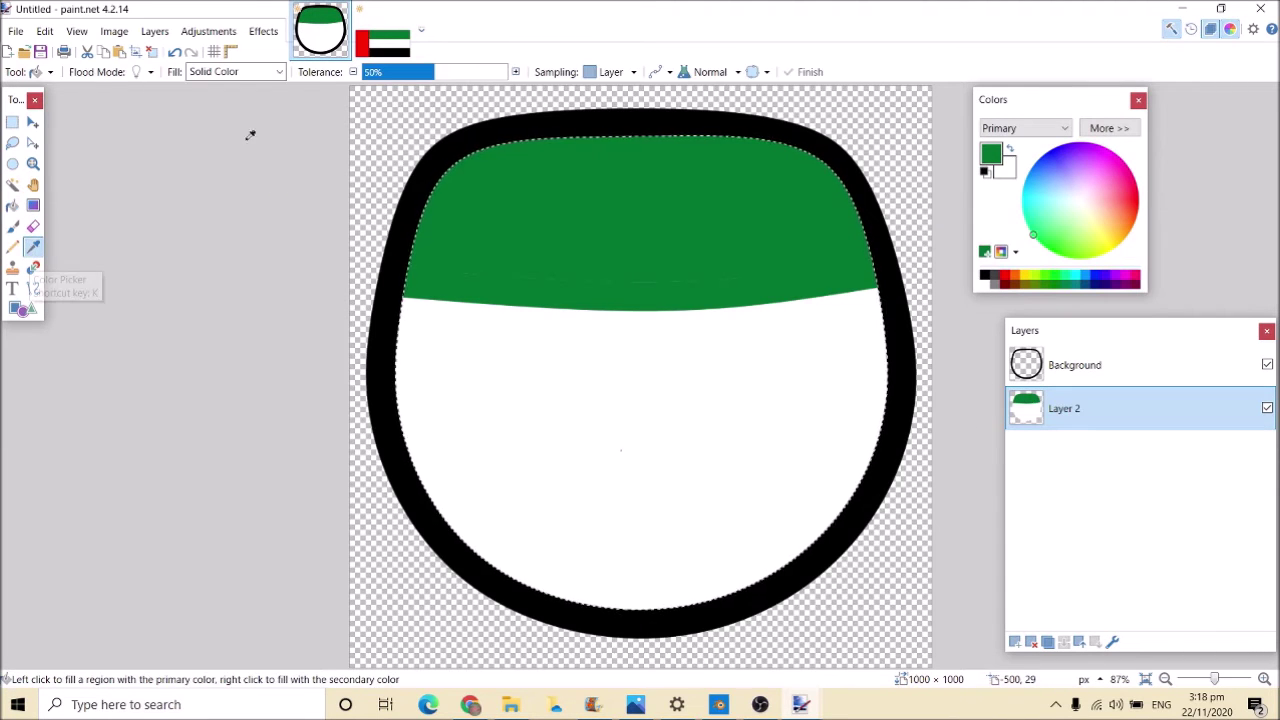
Sample the black stripe in the flag image as the primary colour and return to the ball drawing
{"action": "left_click", "coordinate": [33, 246]}
{"action": "left_click", "coordinate": [383, 40]}
{"action": "left_click", "coordinate": [594, 434]}
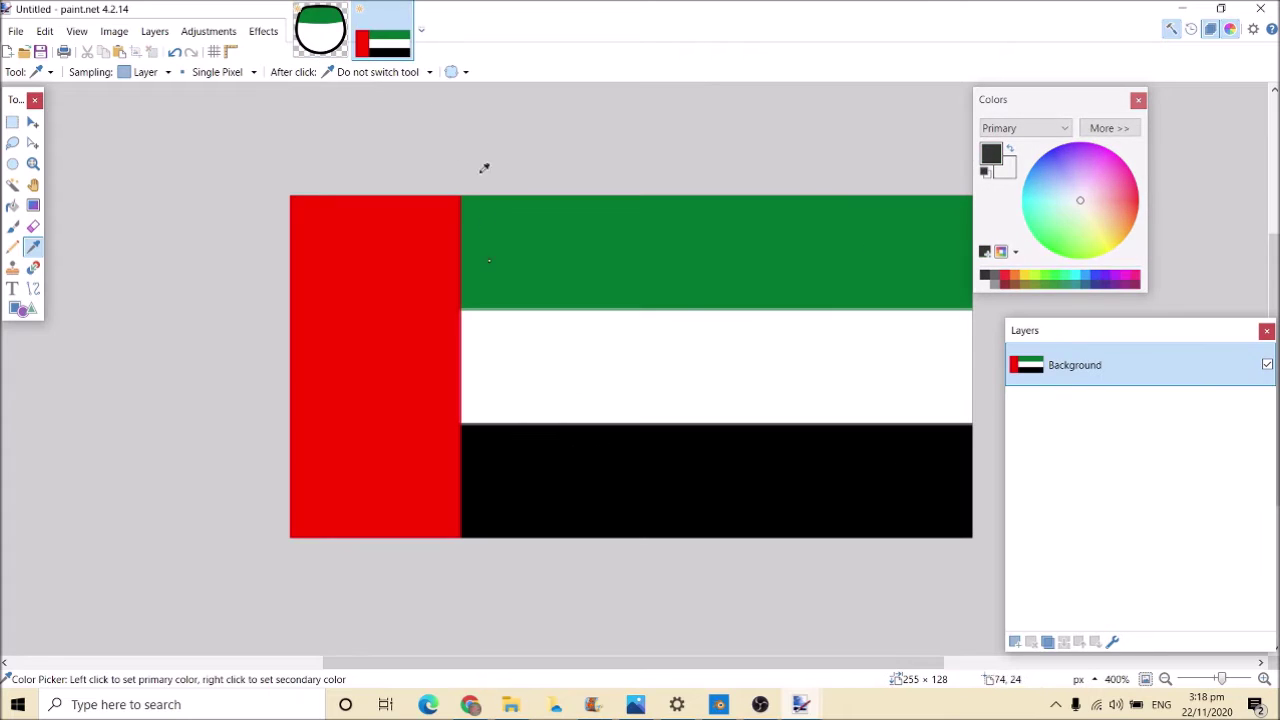
{"action": "left_click", "coordinate": [320, 30]}
Draw a black line of width 50, about 821 pixels long, across the ball's lower part and bend its middle downwards
{"action": "left_click", "coordinate": [33, 288]}
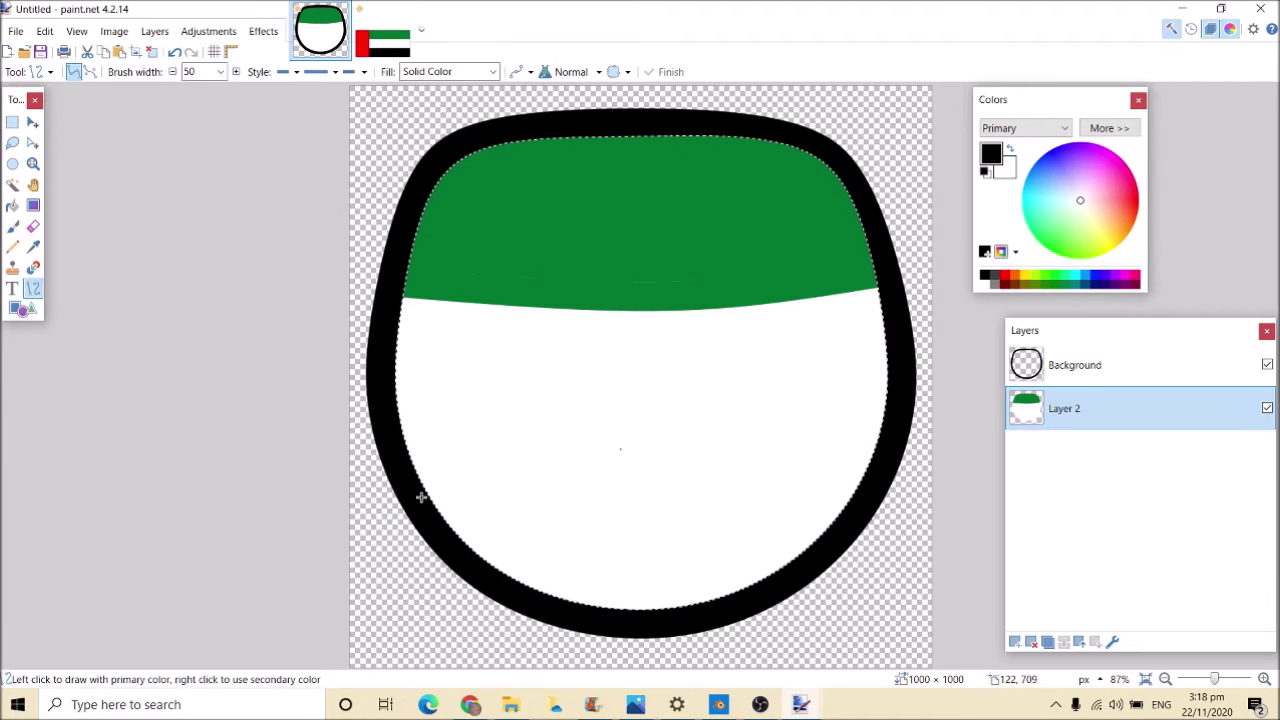
{"action": "left_click_drag", "start_coordinate": [421, 497], "coordinate": [749, 485]}
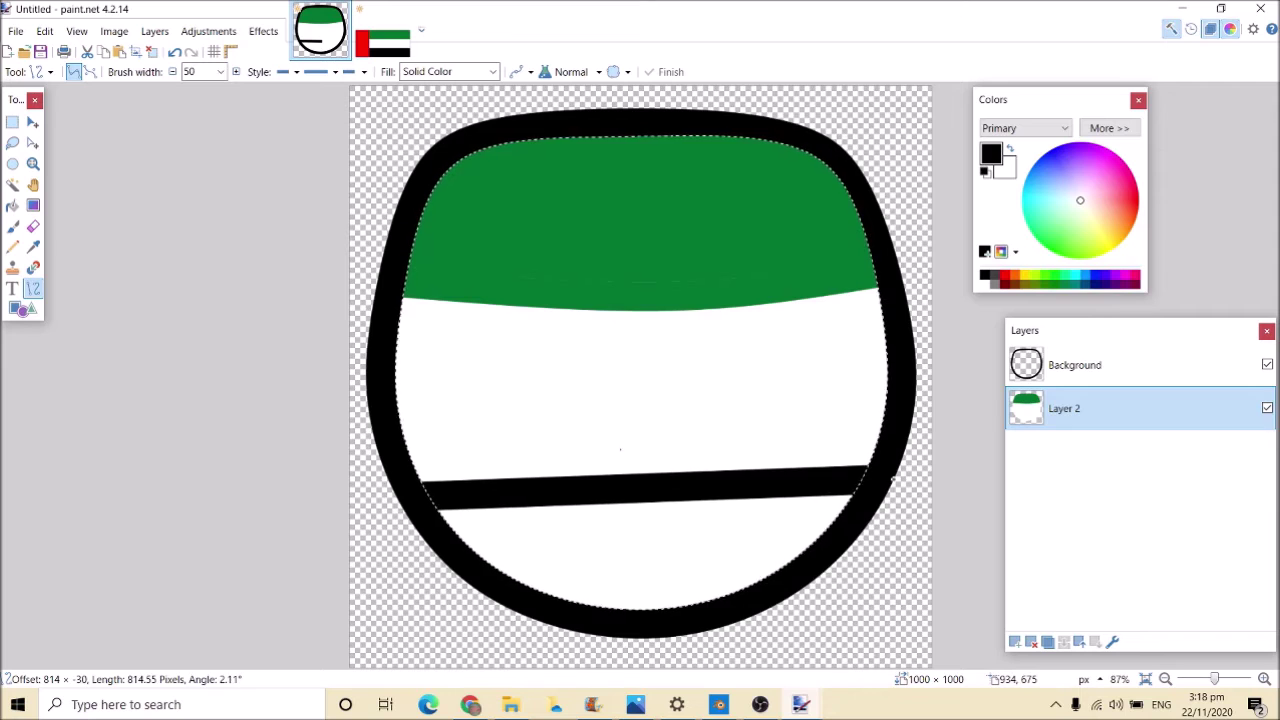
{"action": "left_click_drag", "start_coordinate": [896, 483], "coordinate": [896, 483]}
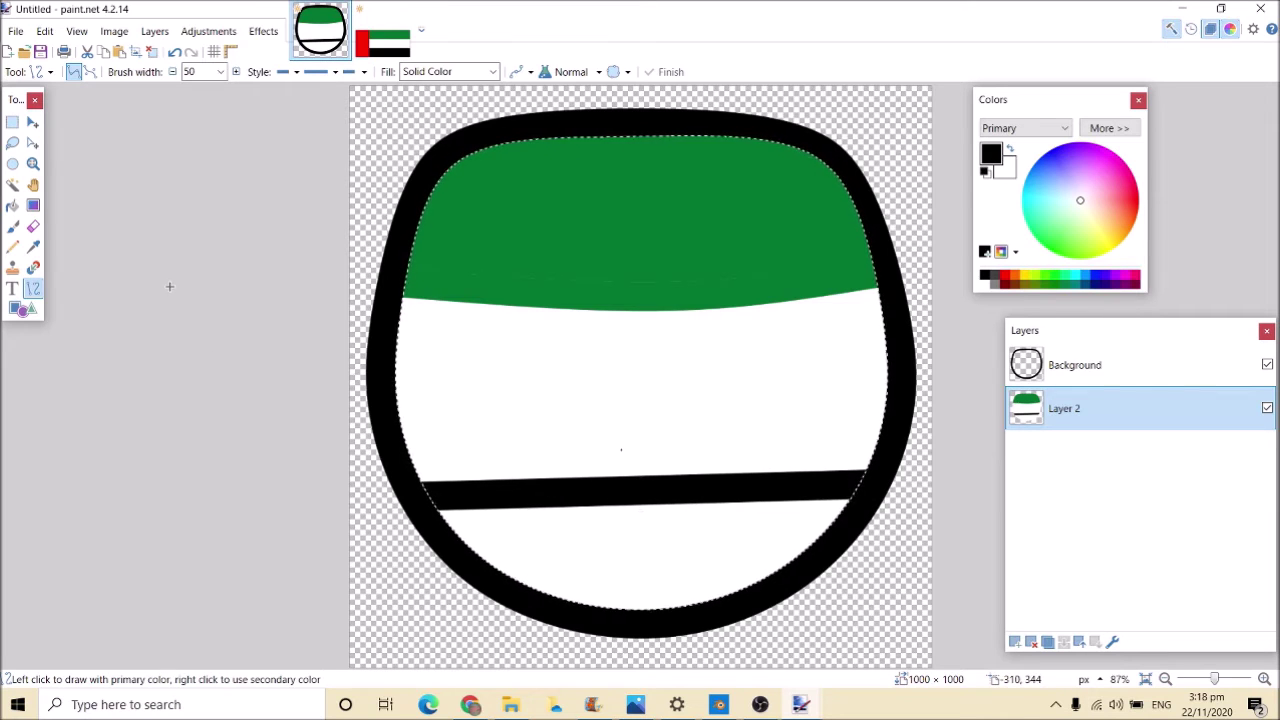
{"action": "key", "text": "ctrl+z"}
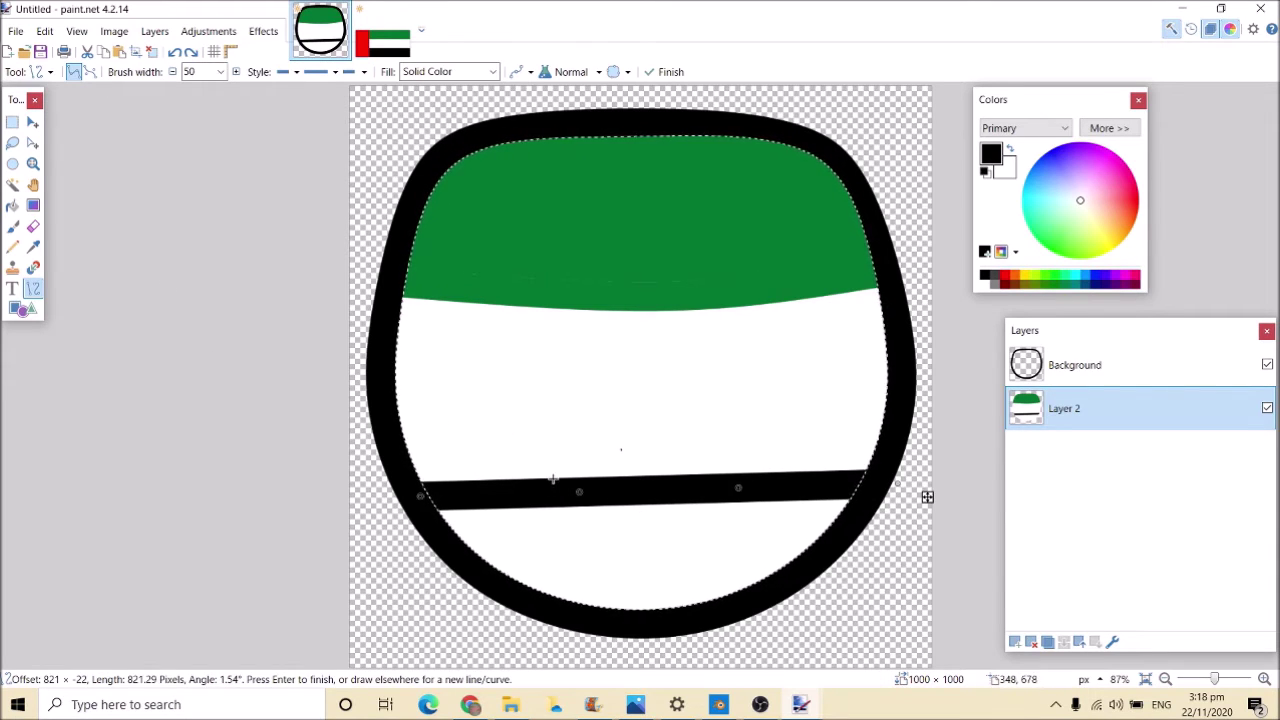
{"action": "left_click_drag", "start_coordinate": [582, 490], "coordinate": [579, 511]}
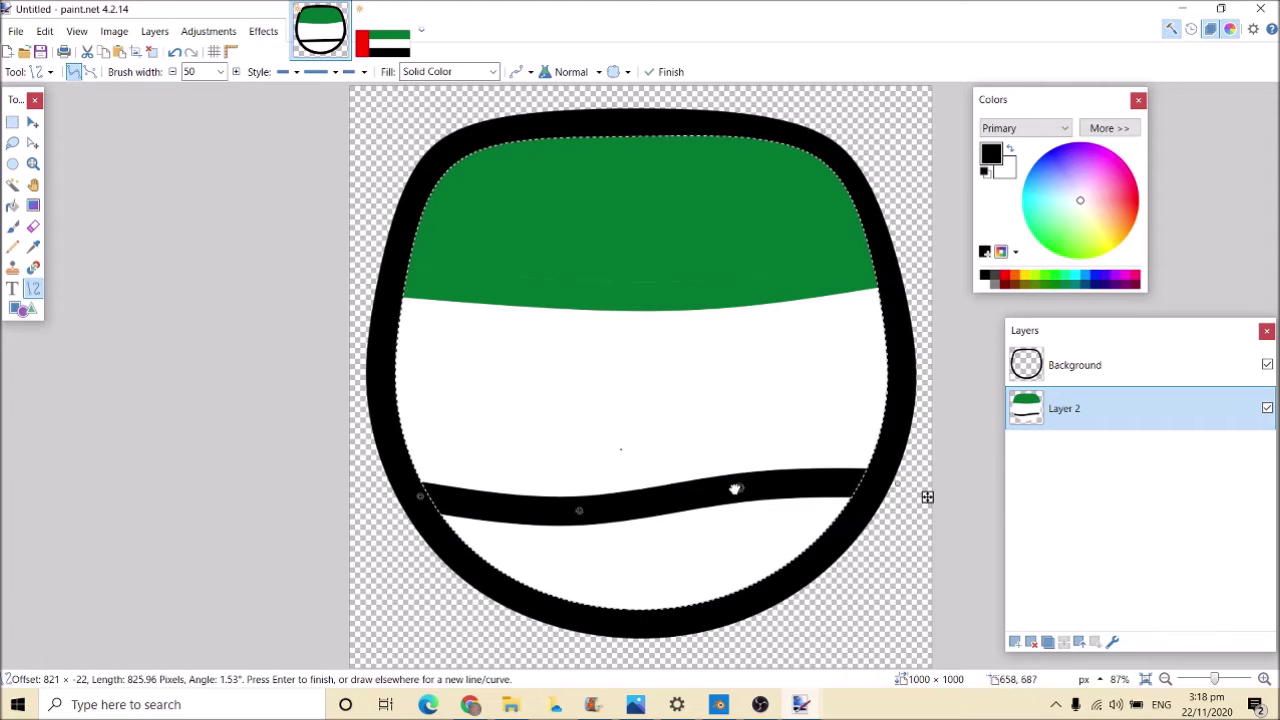
{"action": "left_click_drag", "start_coordinate": [734, 487], "coordinate": [743, 506]}
Fill the white area below the black curve on Layer 2 with black
{"action": "left_click", "coordinate": [12, 205]}
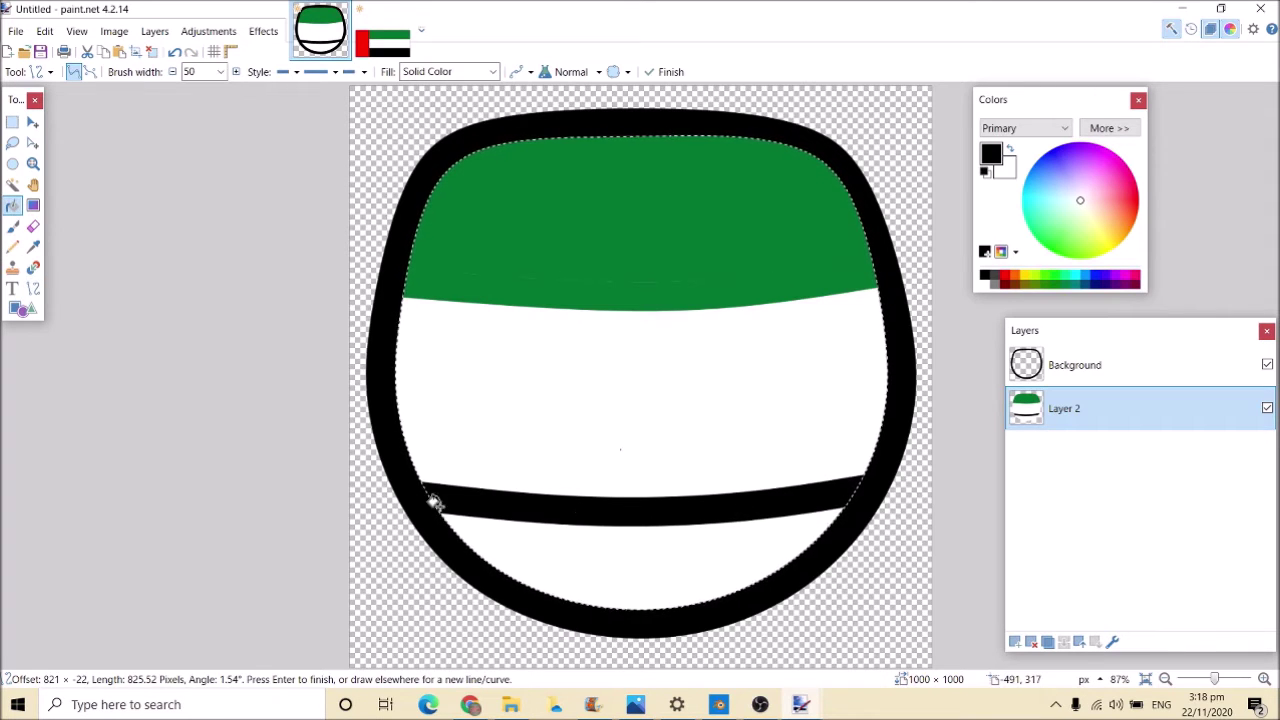
{"action": "left_click", "coordinate": [527, 549]}
Sample the green of the ball's upper stripe and fill over the faint seam in that stripe with it
{"action": "left_click", "coordinate": [32, 185]}
{"action": "left_click", "coordinate": [33, 288]}
{"action": "left_click", "coordinate": [13, 228]}
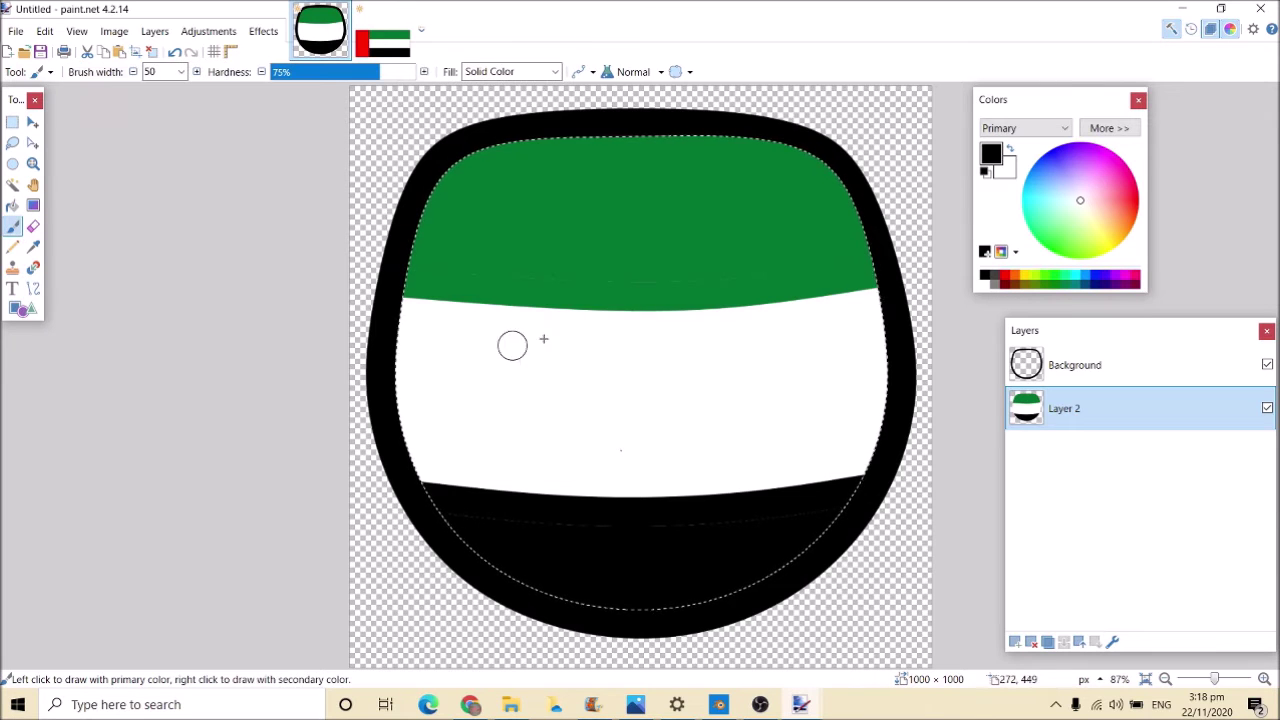
{"action": "key", "text": "k"}
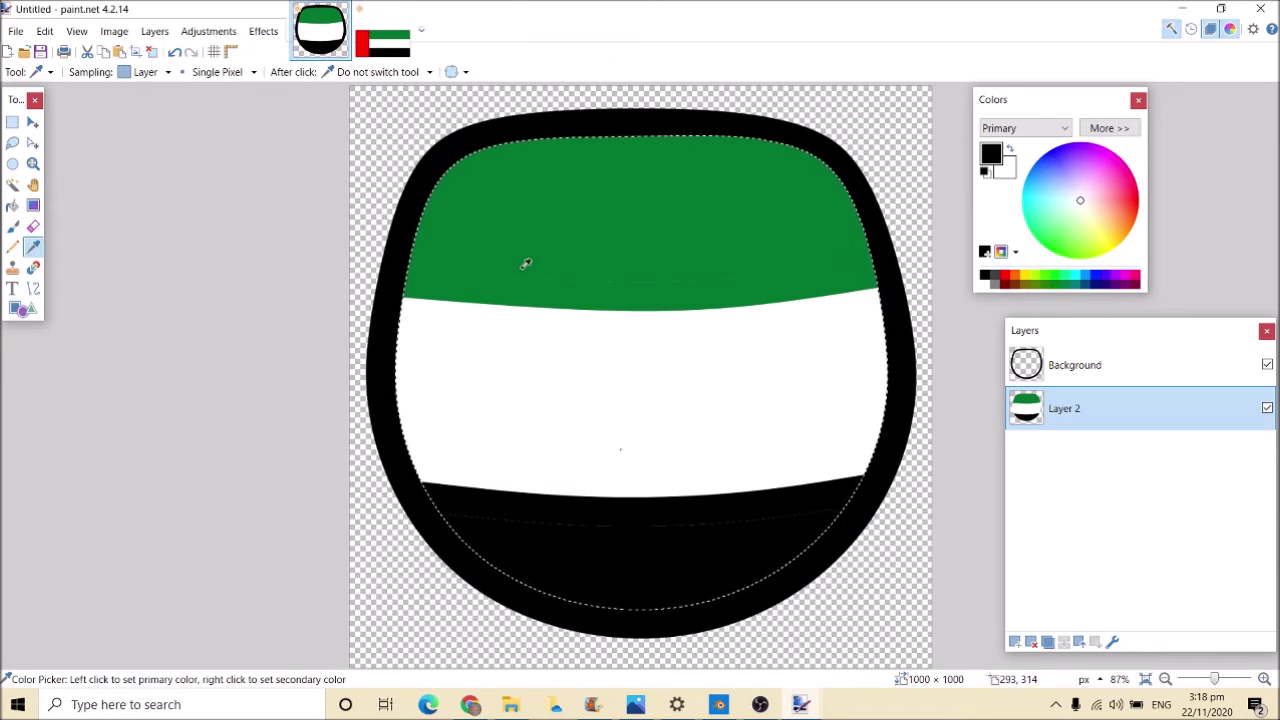
{"action": "left_click", "coordinate": [12, 206]}
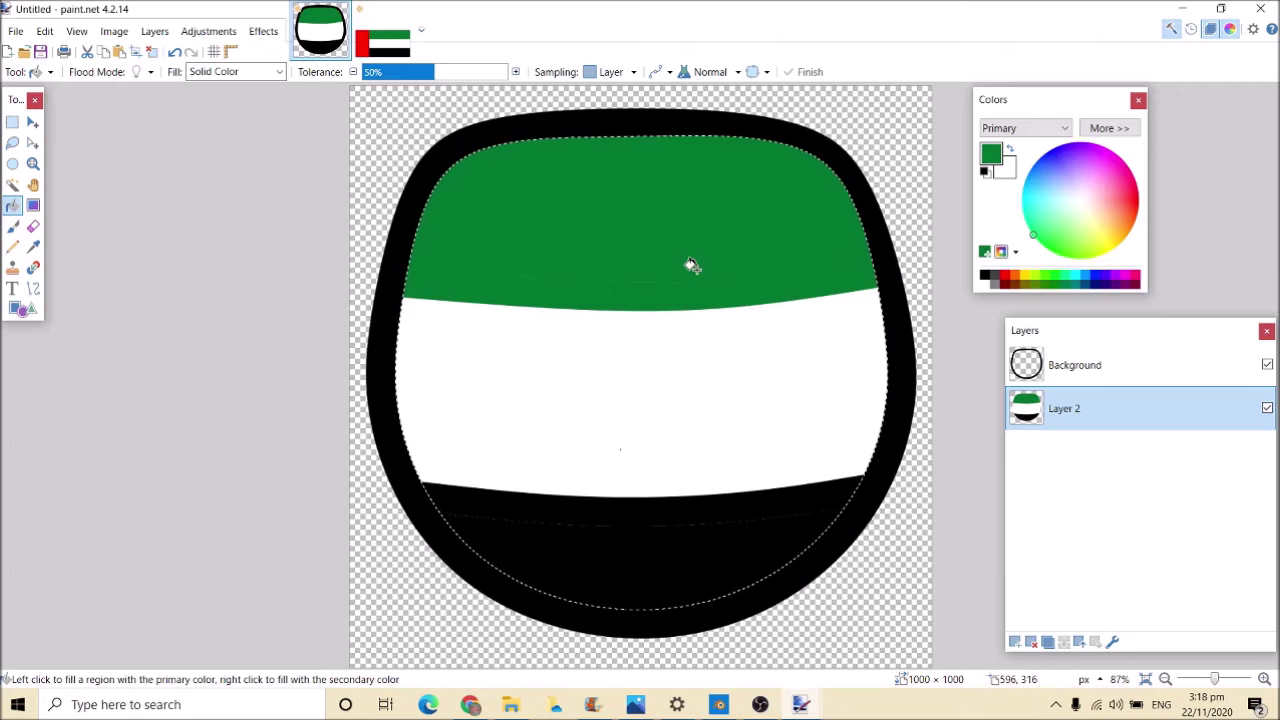
Sample the red band in the flag image as the primary colour and return to the ball drawing
{"action": "left_click", "coordinate": [12, 163]}
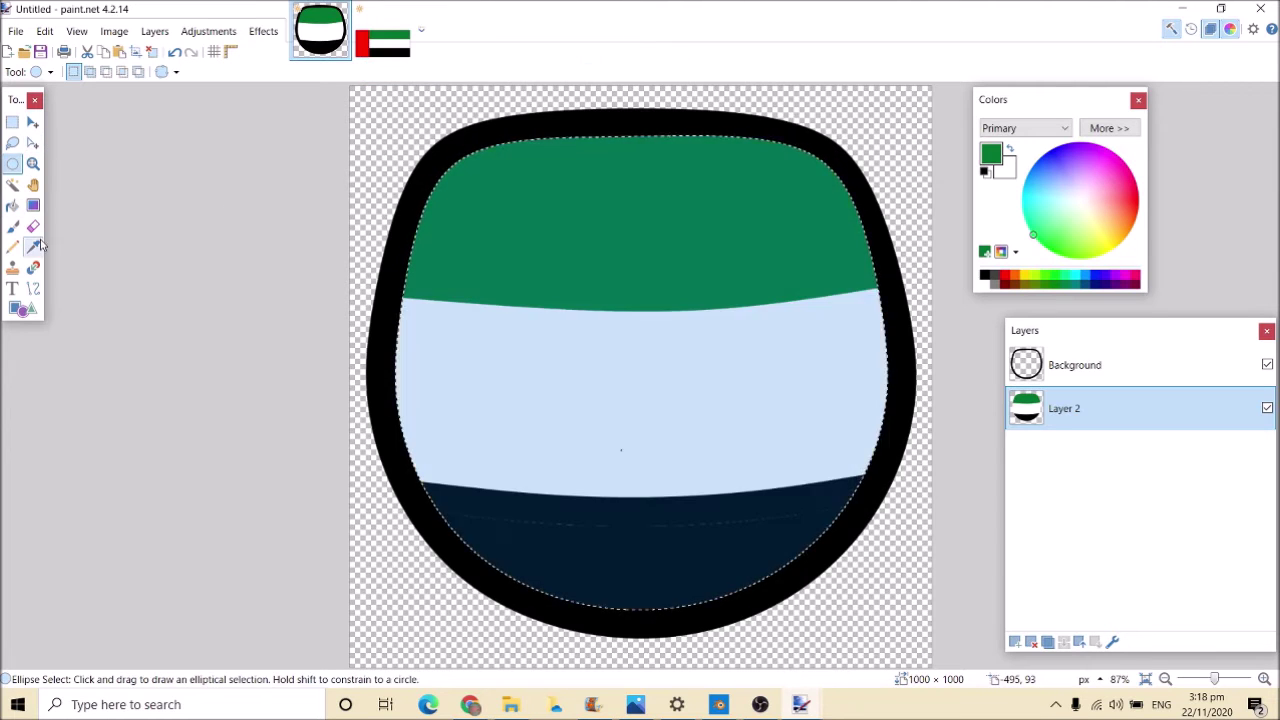
{"action": "left_click", "coordinate": [33, 246]}
{"action": "left_click", "coordinate": [382, 40]}
{"action": "left_click", "coordinate": [394, 294]}
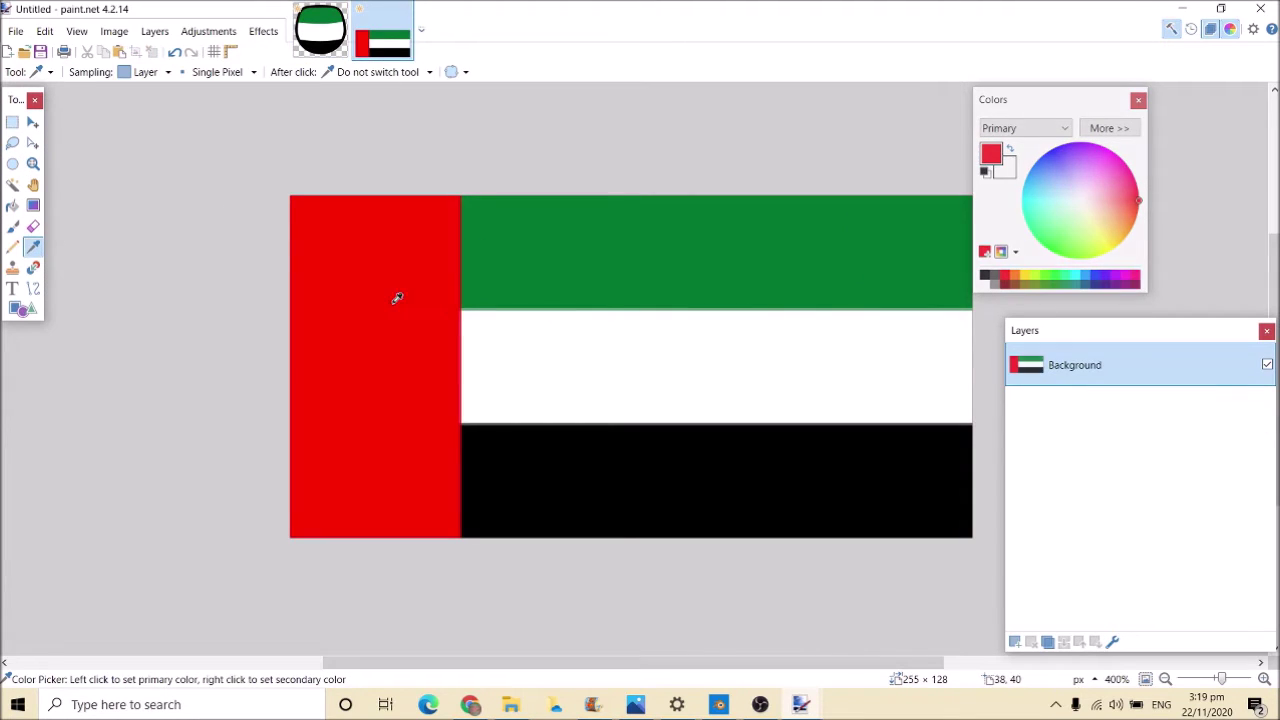
{"action": "left_click", "coordinate": [320, 30]}
Draw a red vertical line of width 50 left of the ball's centre, bow it to the right and fill everything left of it red
{"action": "left_click", "coordinate": [33, 288]}
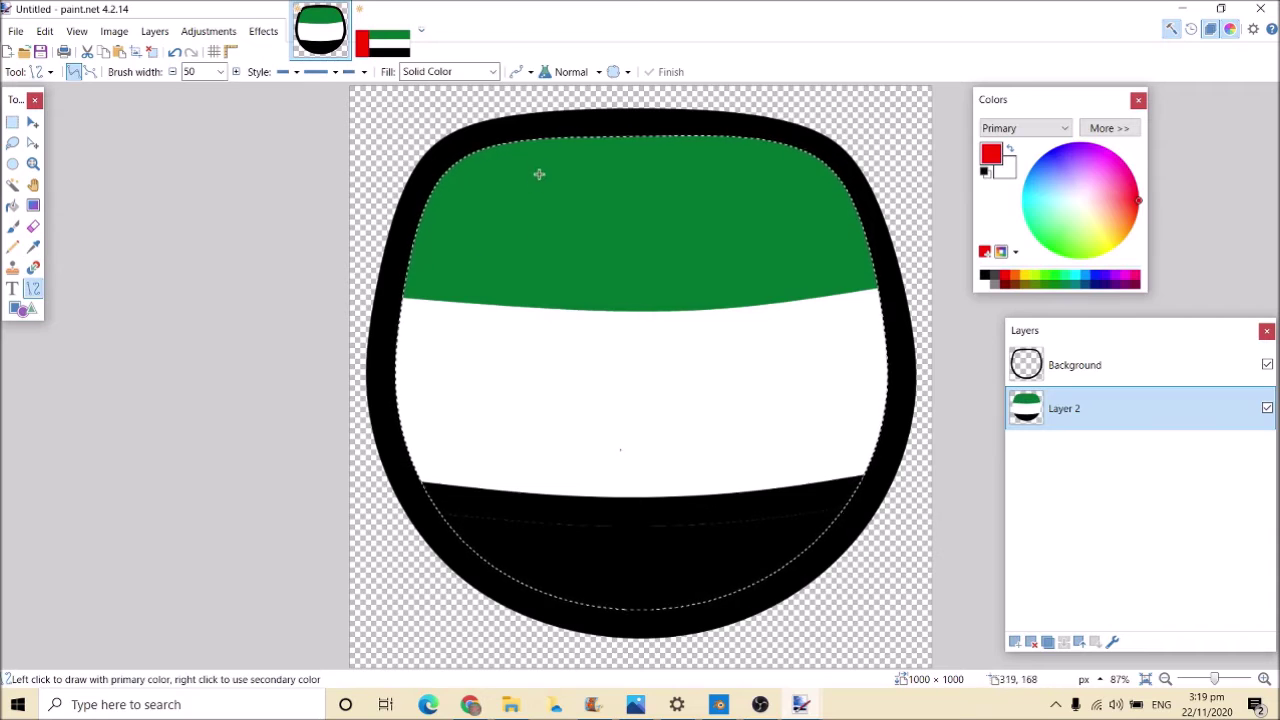
{"action": "left_click_drag", "start_coordinate": [555, 121], "coordinate": [558, 614]}
{"action": "left_click_drag", "start_coordinate": [557, 286], "coordinate": [584, 286]}
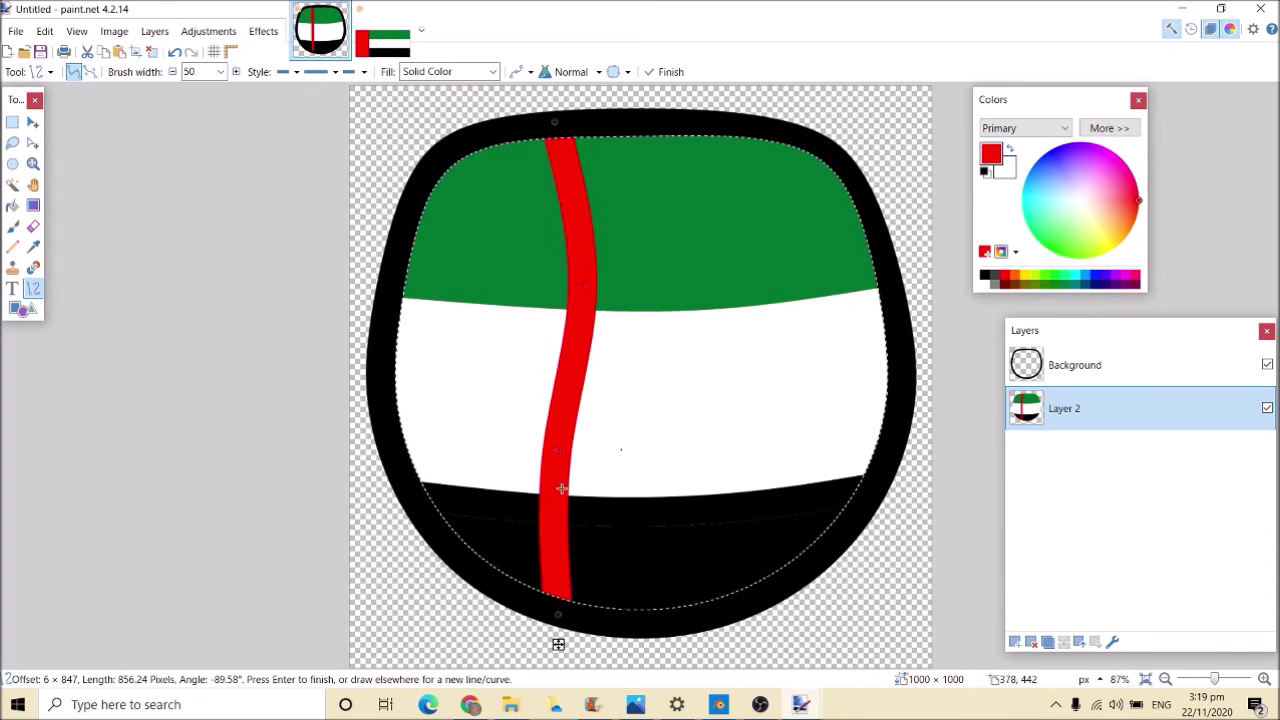
{"action": "left_click_drag", "start_coordinate": [557, 452], "coordinate": [581, 466]}
{"action": "left_click", "coordinate": [13, 206]}
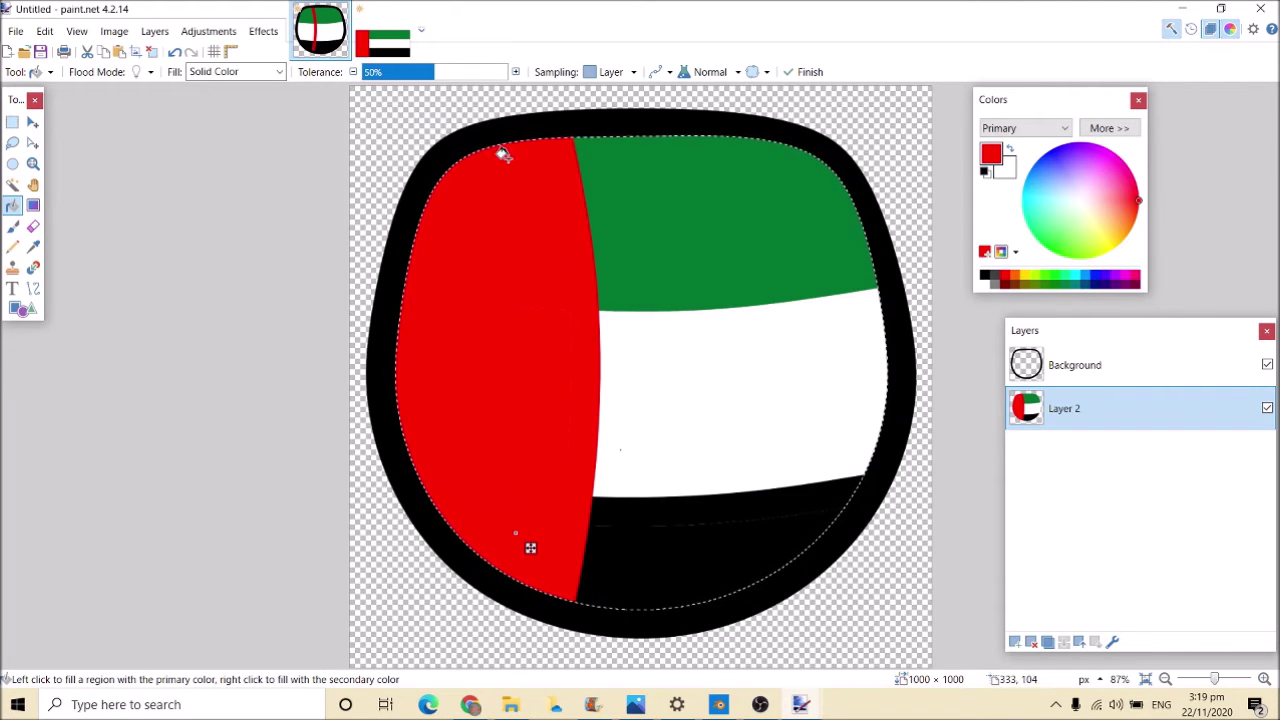
{"action": "left_click", "coordinate": [14, 124]}
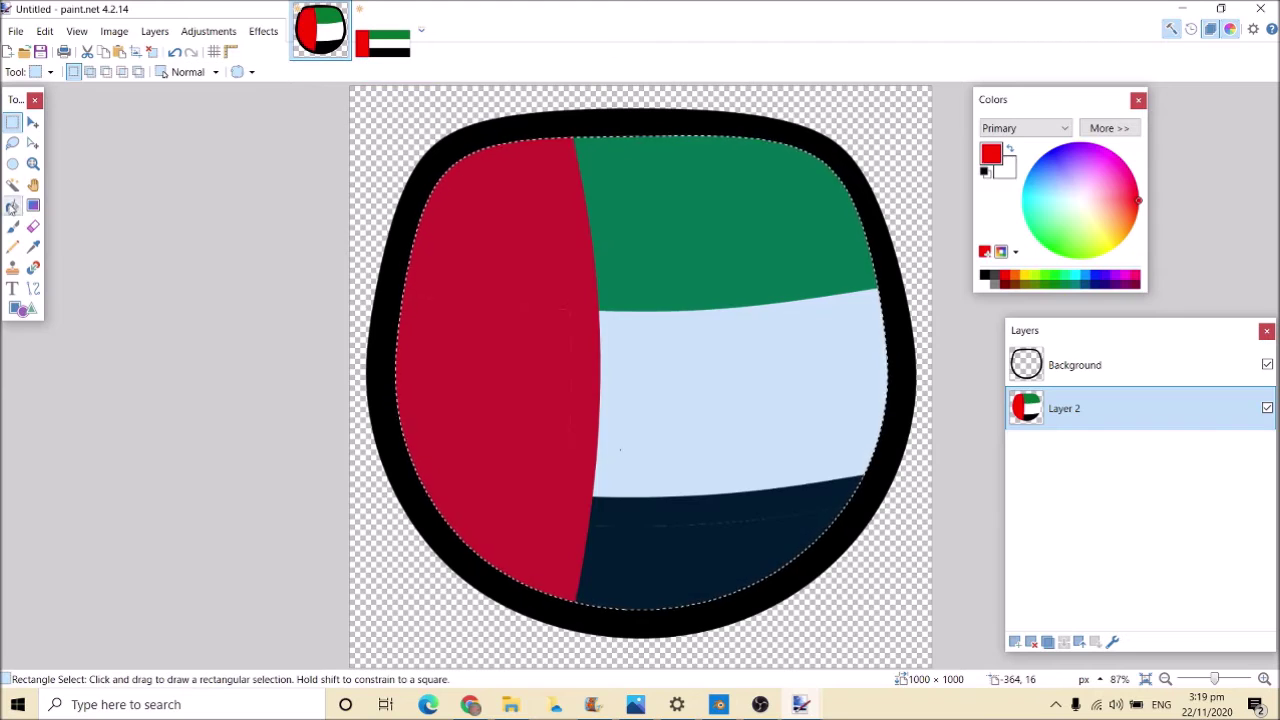
{"action": "left_click", "coordinate": [12, 184]}
{"action": "left_click", "coordinate": [31, 123]}
{"action": "left_click", "coordinate": [10, 123]}
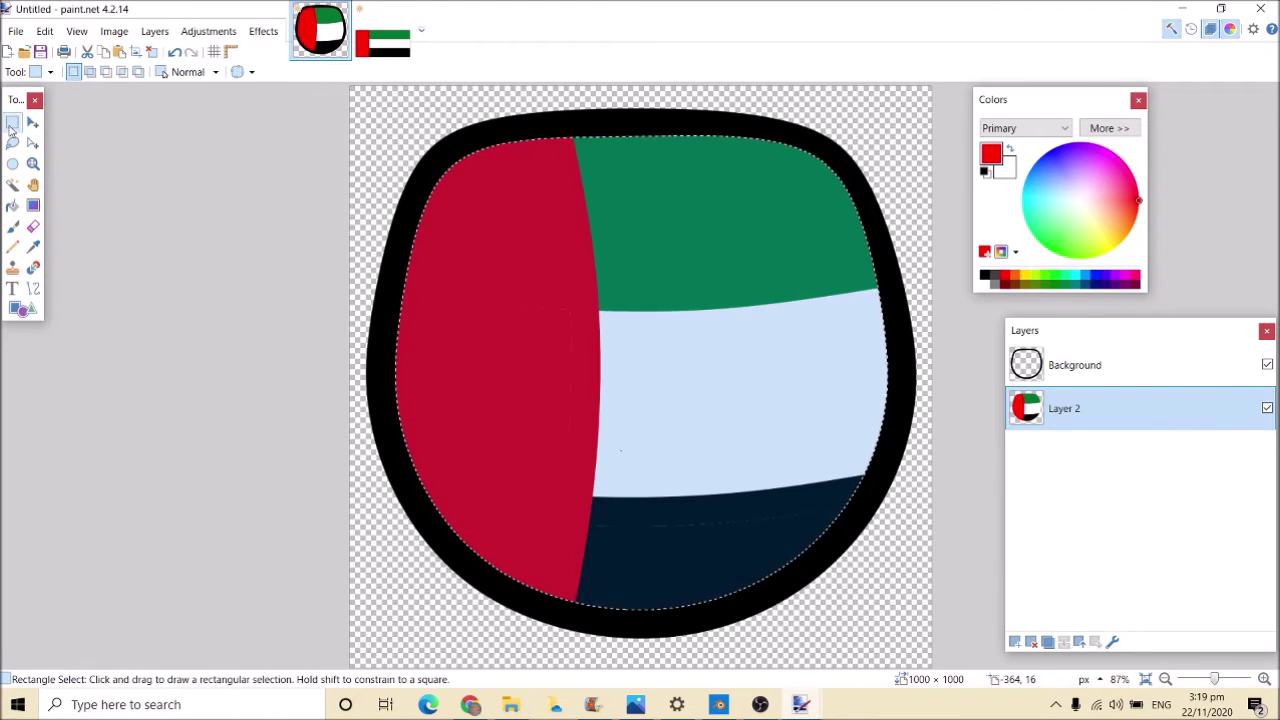
{"action": "left_click", "coordinate": [12, 205]}
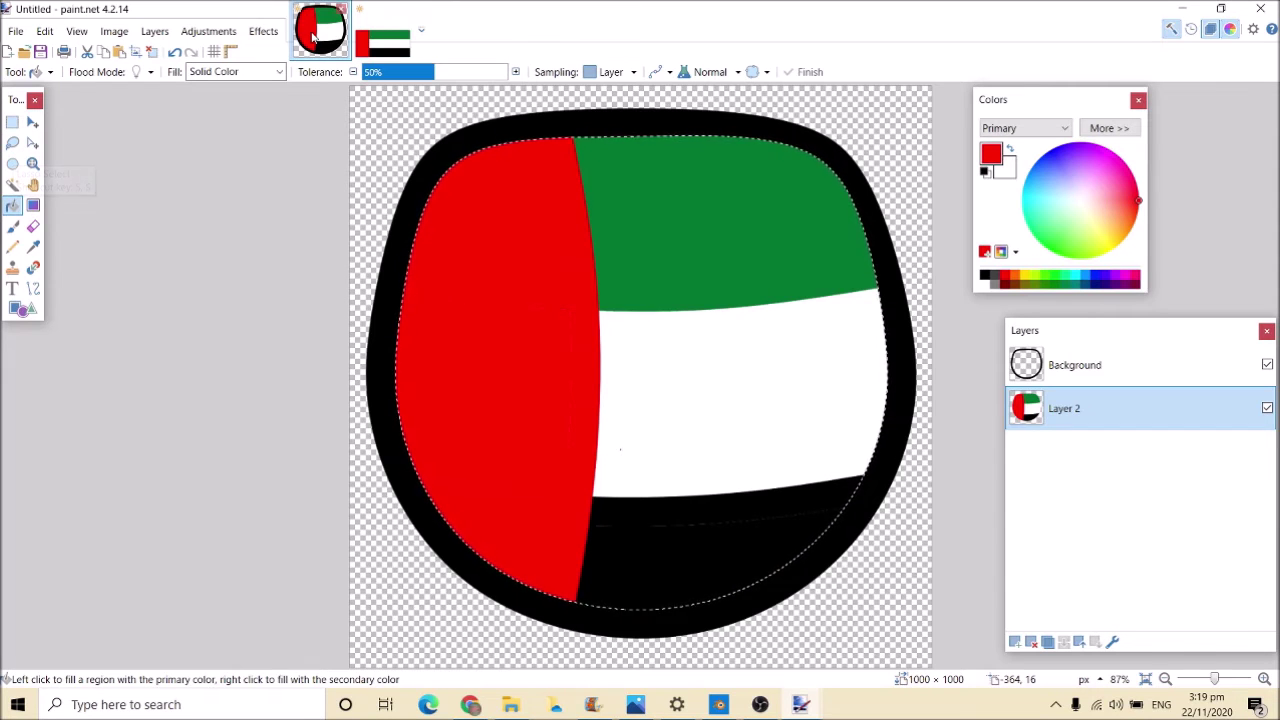
{"action": "right_click", "coordinate": [314, 38]}
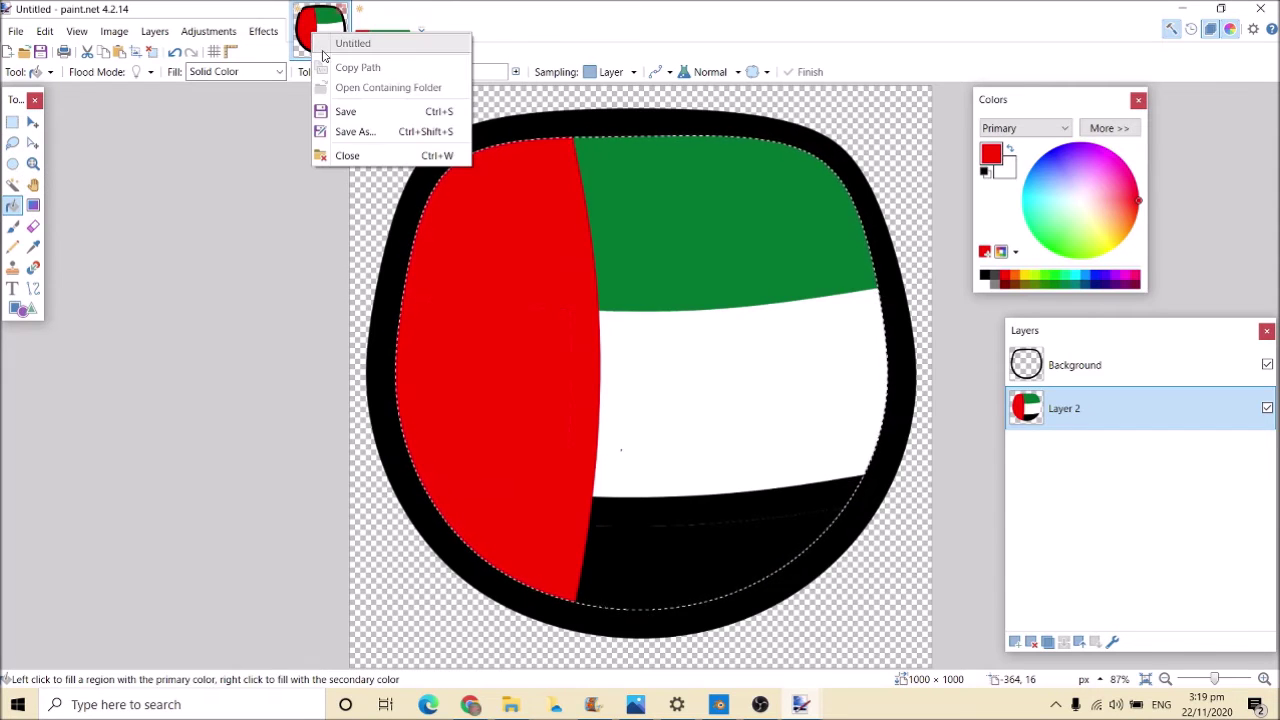
{"action": "left_click", "coordinate": [228, 155]}
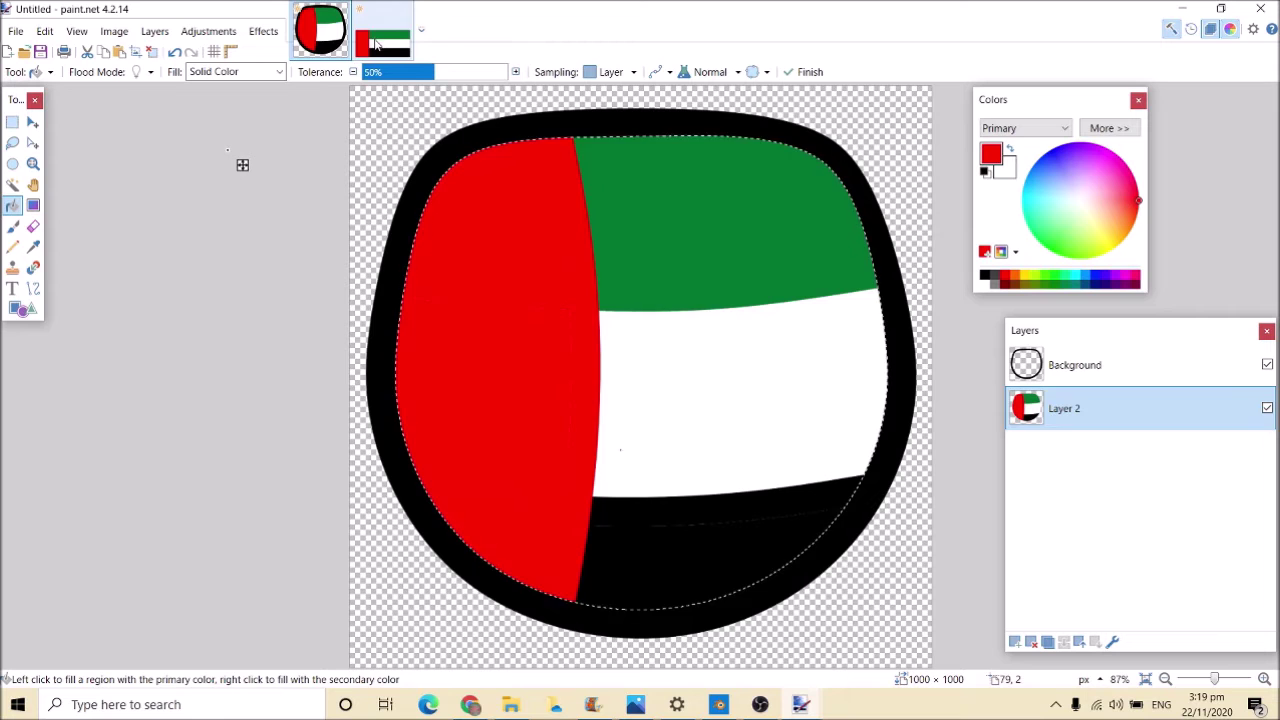
Hide Layer 2 and clear the selection inside the ball outline
{"action": "left_click", "coordinate": [1267, 407]}
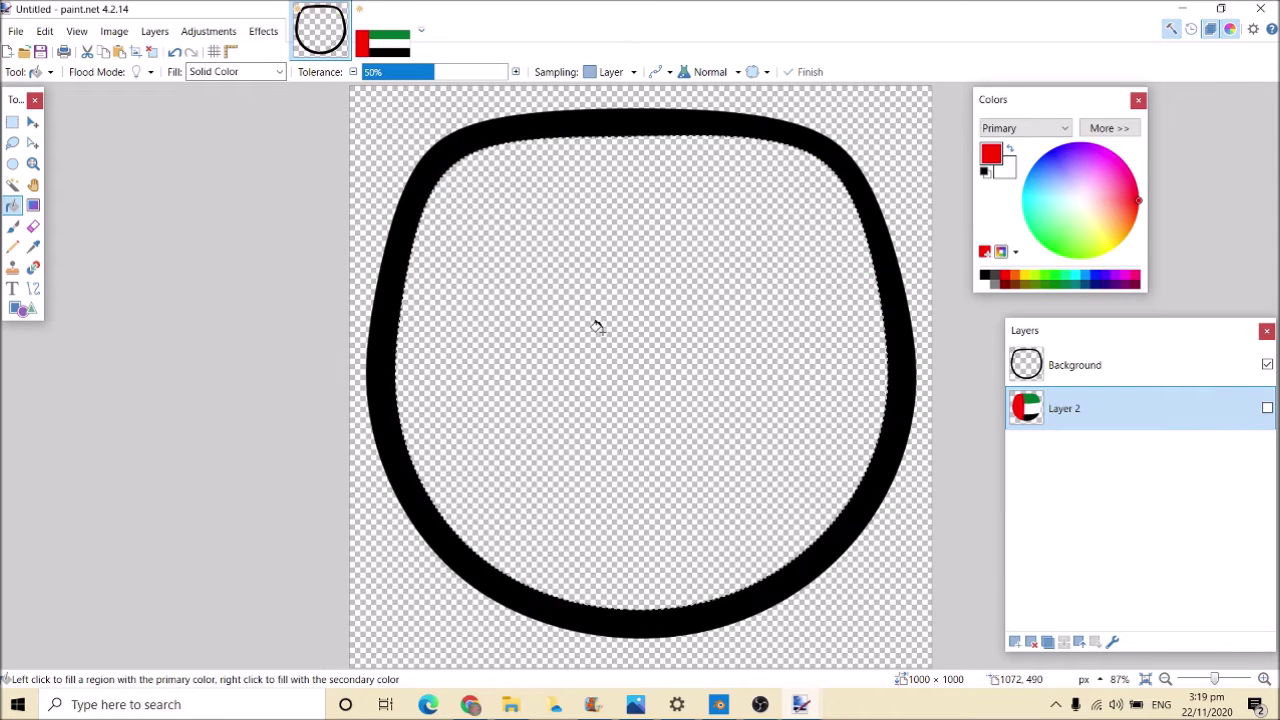
{"action": "key", "text": "ctrl+d"}
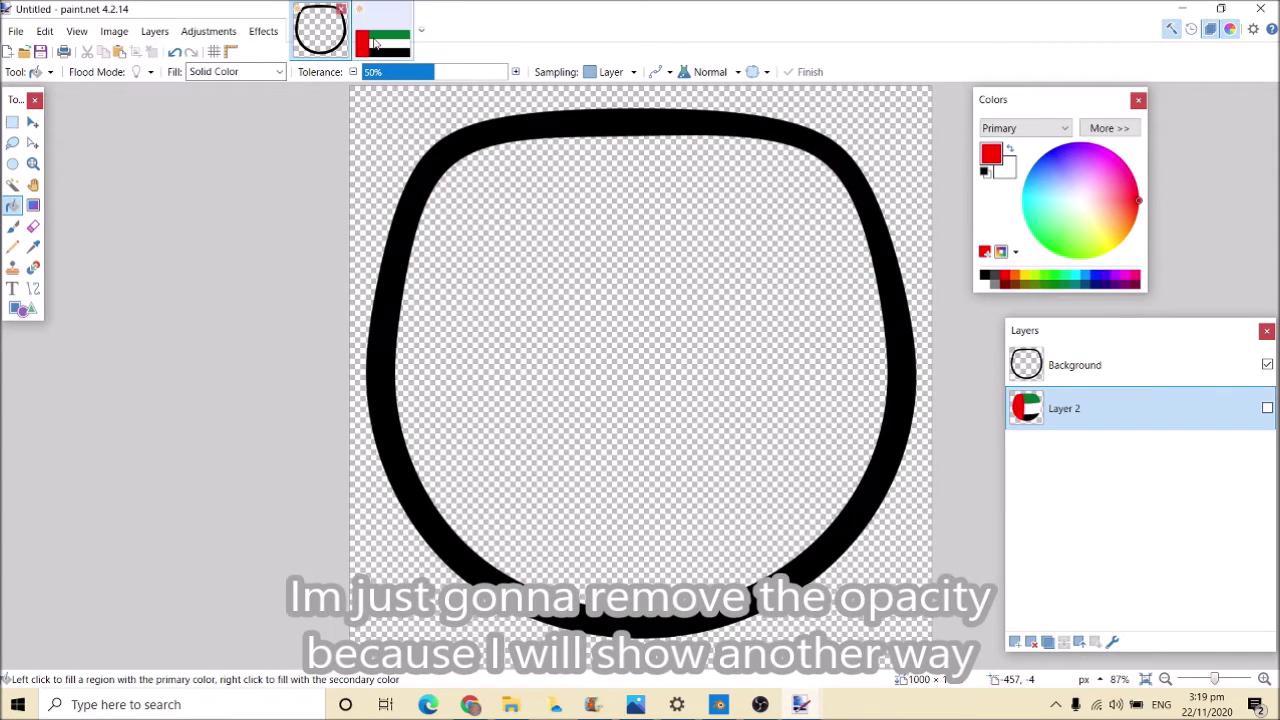
Copy the reference flag image and return to the ball drawing
{"action": "left_click", "coordinate": [375, 42]}
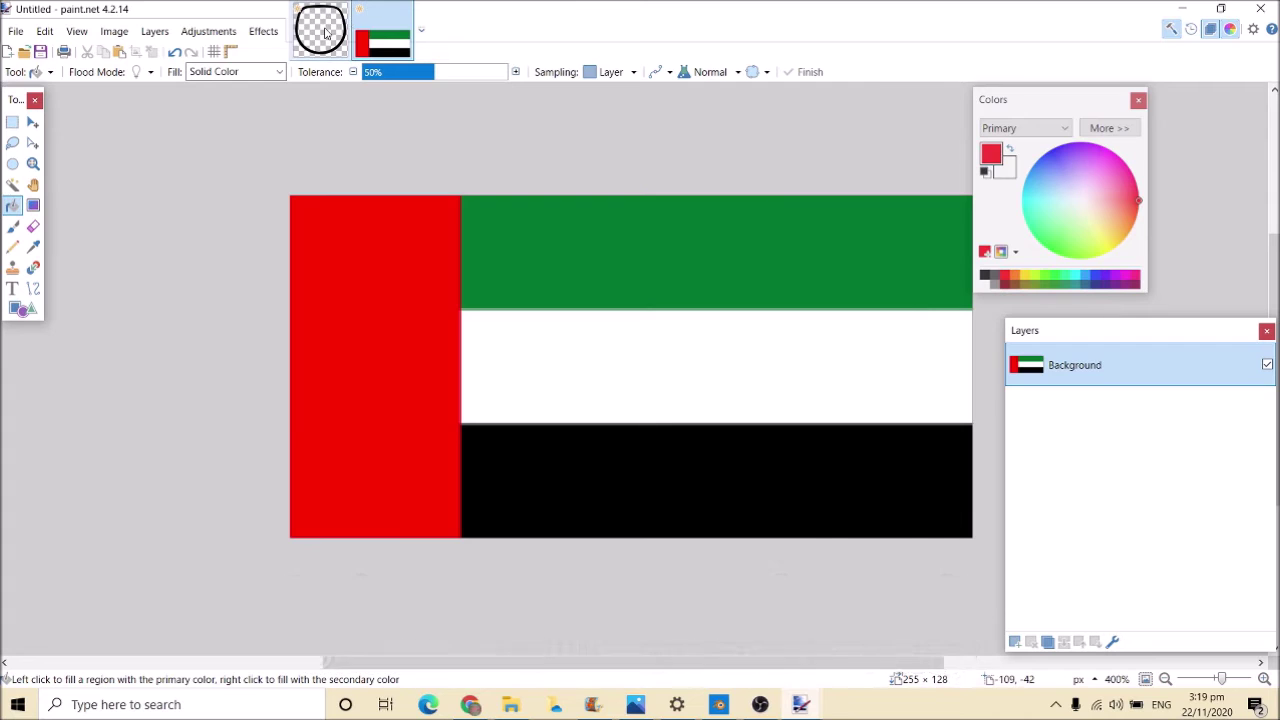
{"action": "left_click", "coordinate": [325, 33]}
{"action": "left_click", "coordinate": [118, 51]}
{"action": "left_click_drag", "start_coordinate": [466, 143], "coordinate": [709, 351]}
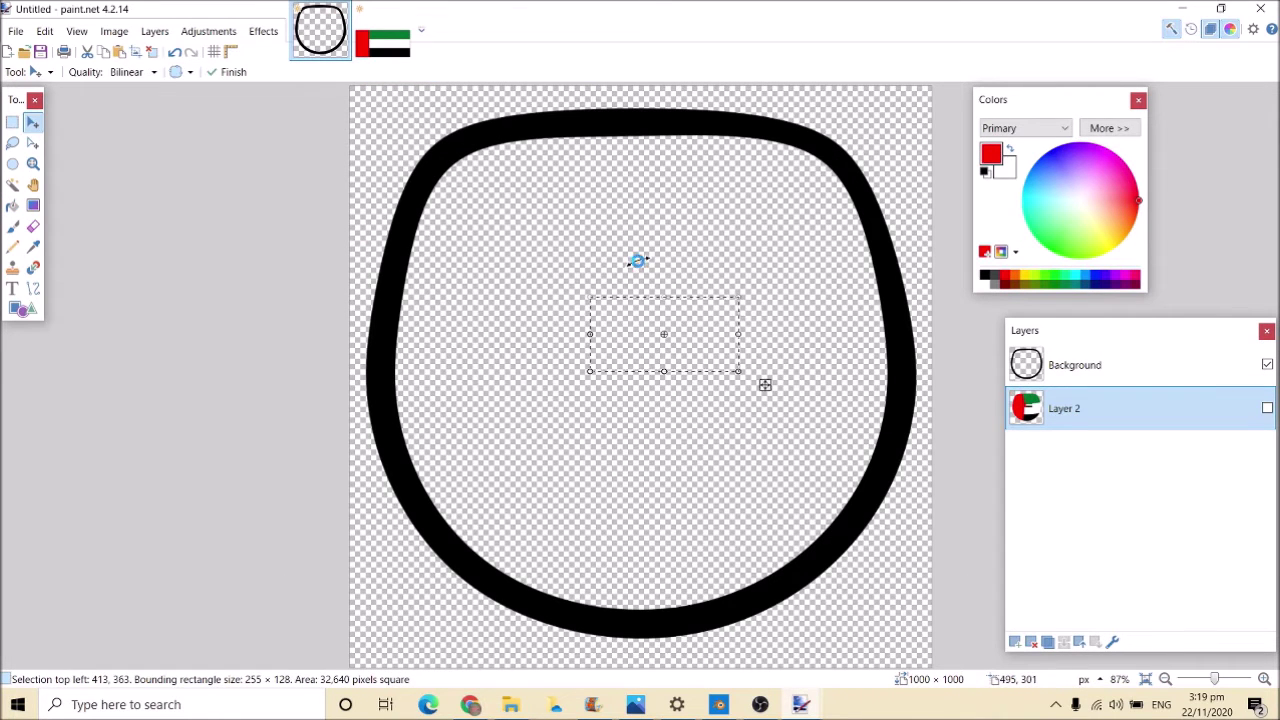
{"action": "key", "text": "ctrl+z"}
{"action": "key", "text": "ctrl+z"}
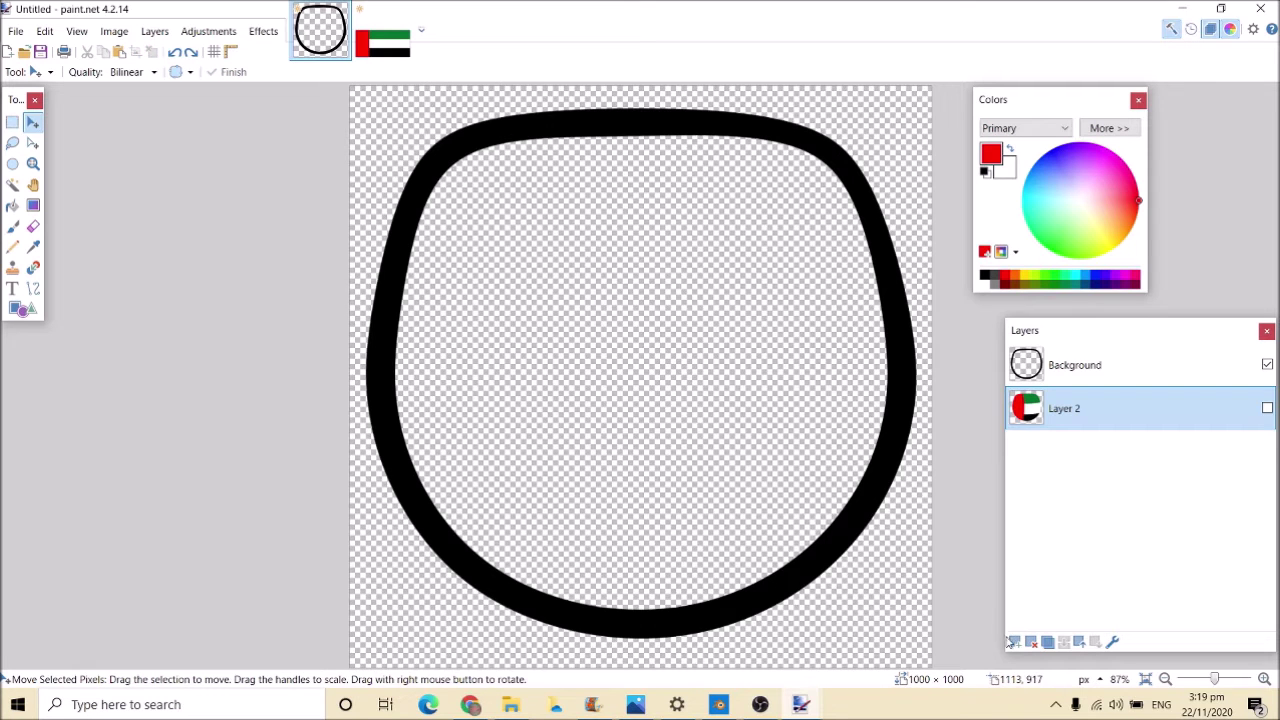
Paste the flag onto a new layer between Layer 2 and the outline and enlarge it to about 889 × 616 pixels over the ball
{"action": "left_click", "coordinate": [1014, 641]}
{"action": "left_click", "coordinate": [118, 51]}
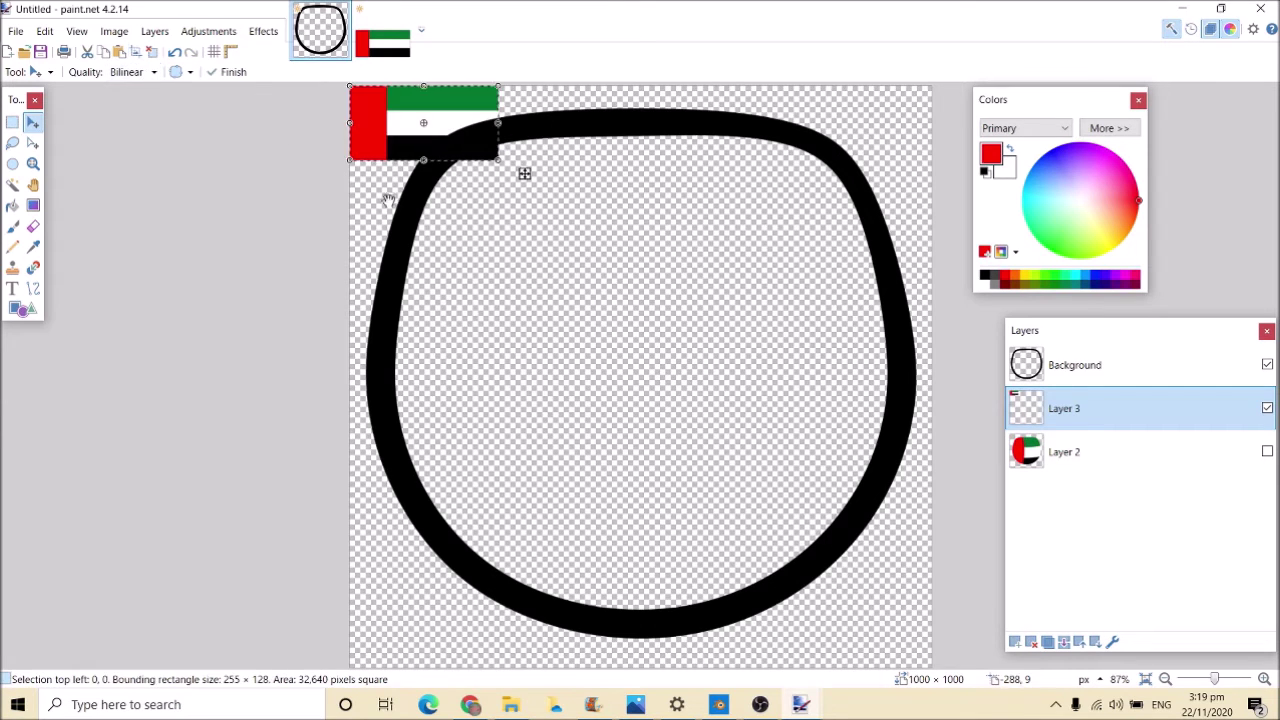
{"action": "left_click_drag", "start_coordinate": [524, 173], "coordinate": [891, 461]}
{"action": "left_click_drag", "start_coordinate": [734, 371], "coordinate": [751, 404]}
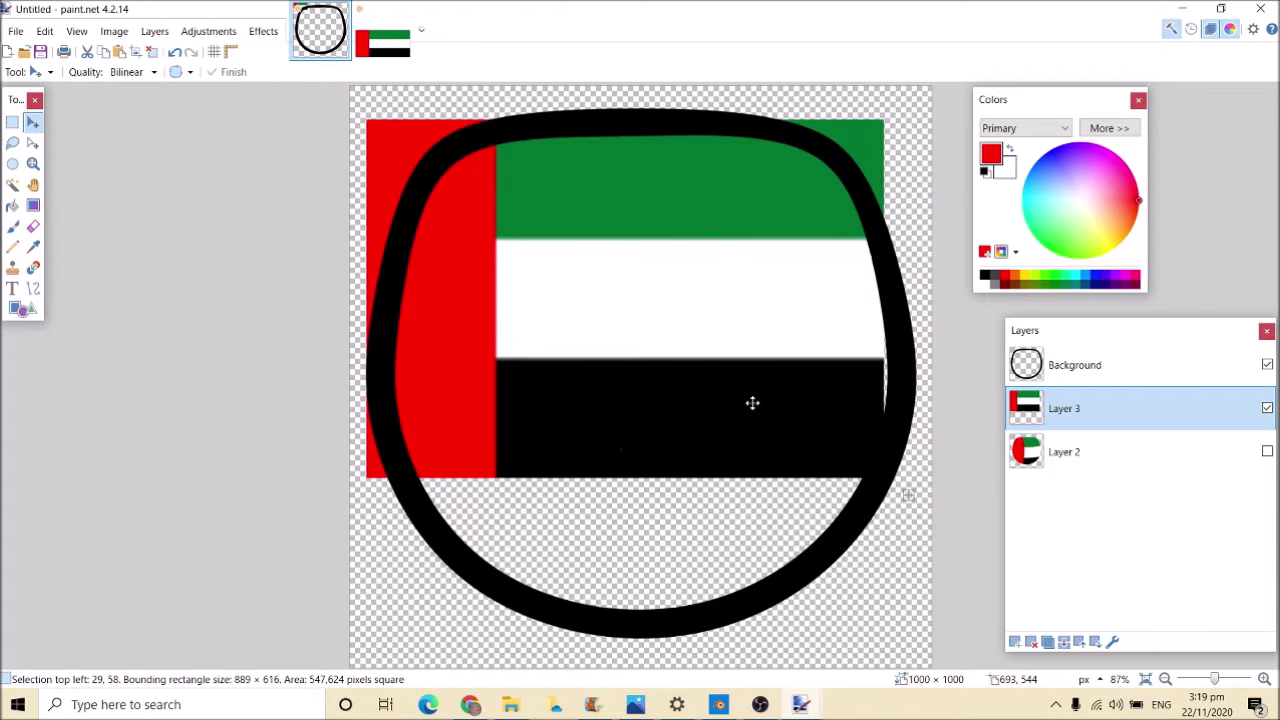
Stretch the pasted flag on Layer 3 to about 1082 × 866 pixels, with its upper-left corner at 29, 44
{"action": "left_click_drag", "start_coordinate": [626, 486], "coordinate": [626, 576]}
{"action": "key", "text": "ctrl+z"}
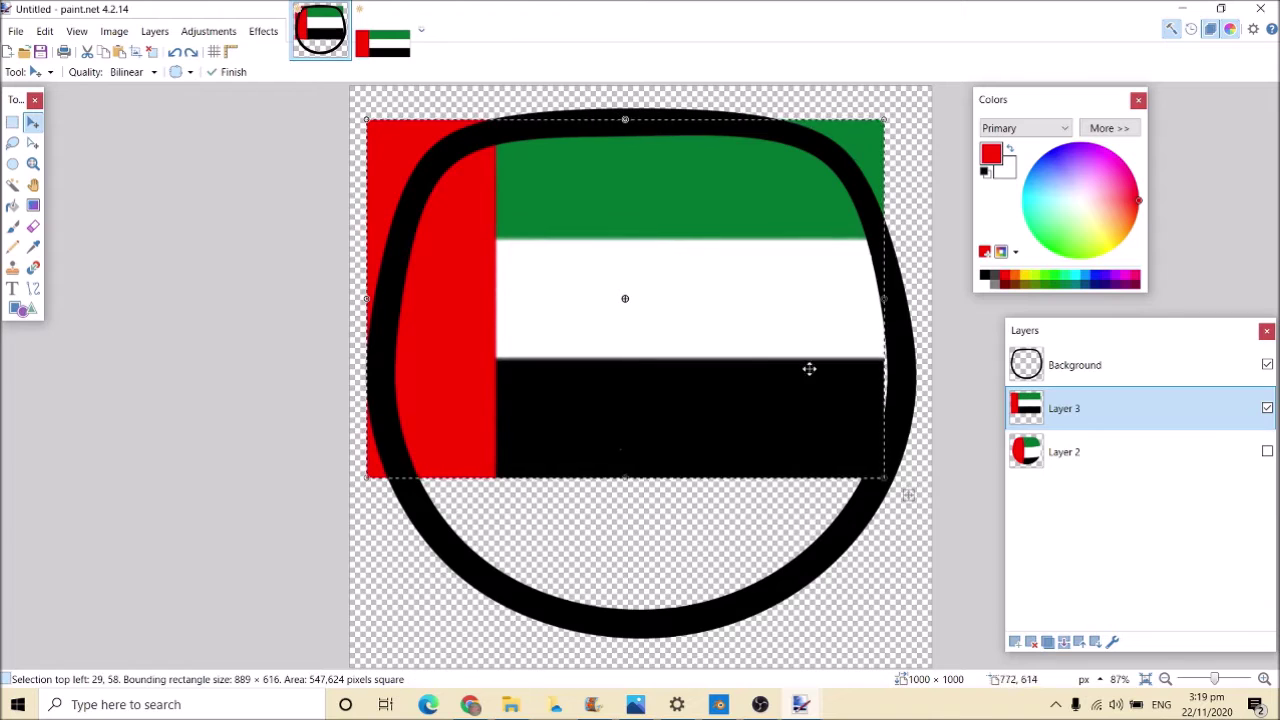
{"action": "left_click_drag", "start_coordinate": [887, 302], "coordinate": [997, 299]}
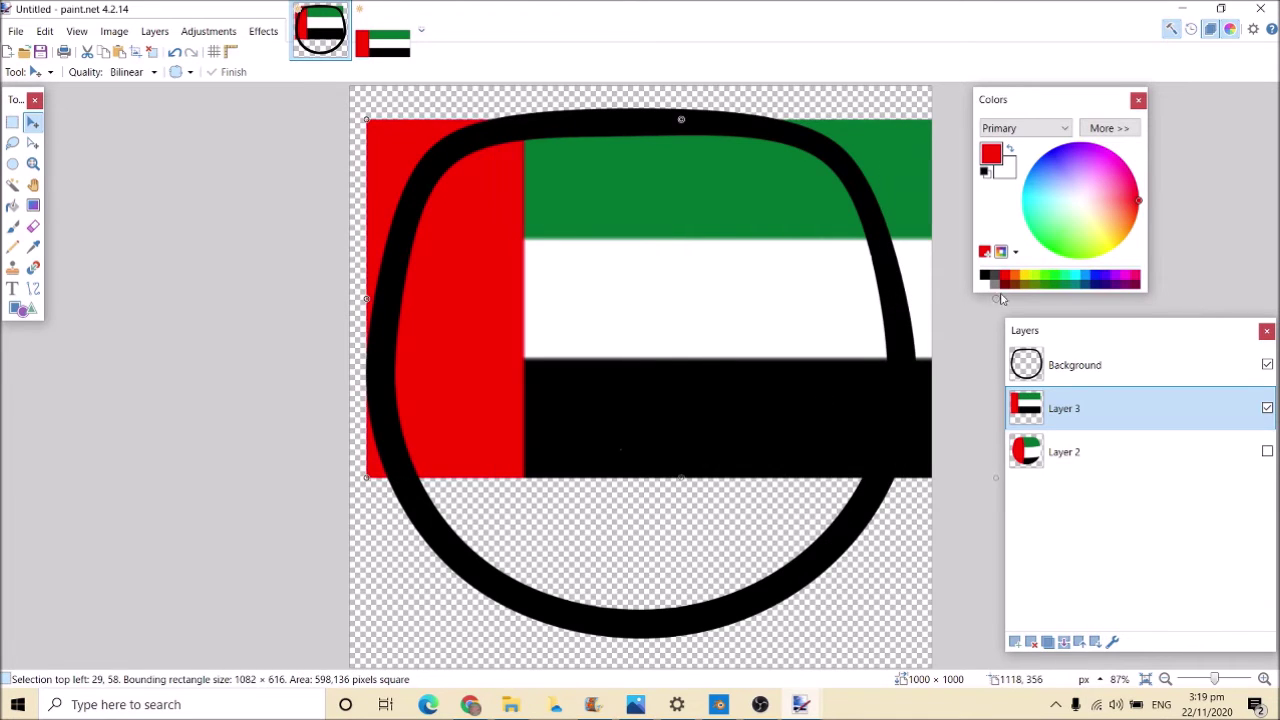
{"action": "left_click_drag", "start_coordinate": [681, 480], "coordinate": [697, 618]}
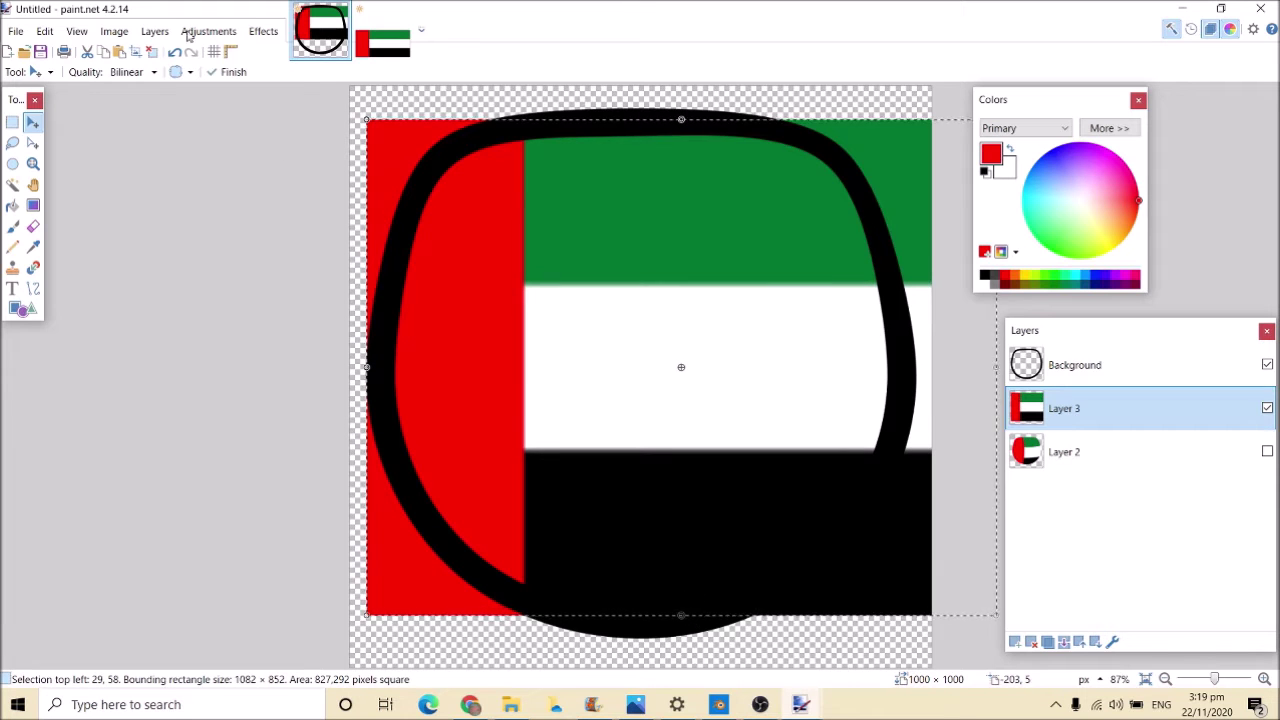
{"action": "left_click_drag", "start_coordinate": [683, 121], "coordinate": [683, 109]}
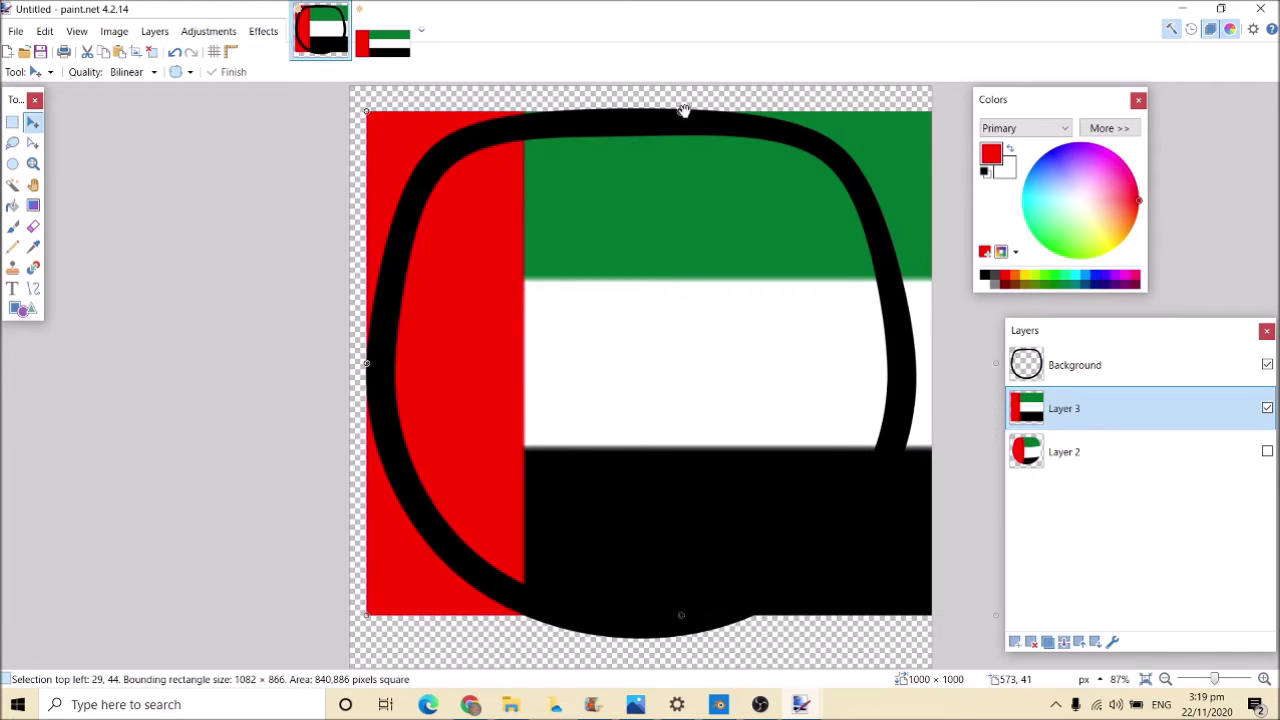
Apply a Bulge distortion of -26 to the flag on Layer 3, centred at 0.14 horizontally and 1.00 vertically
{"action": "left_click", "coordinate": [264, 31]}
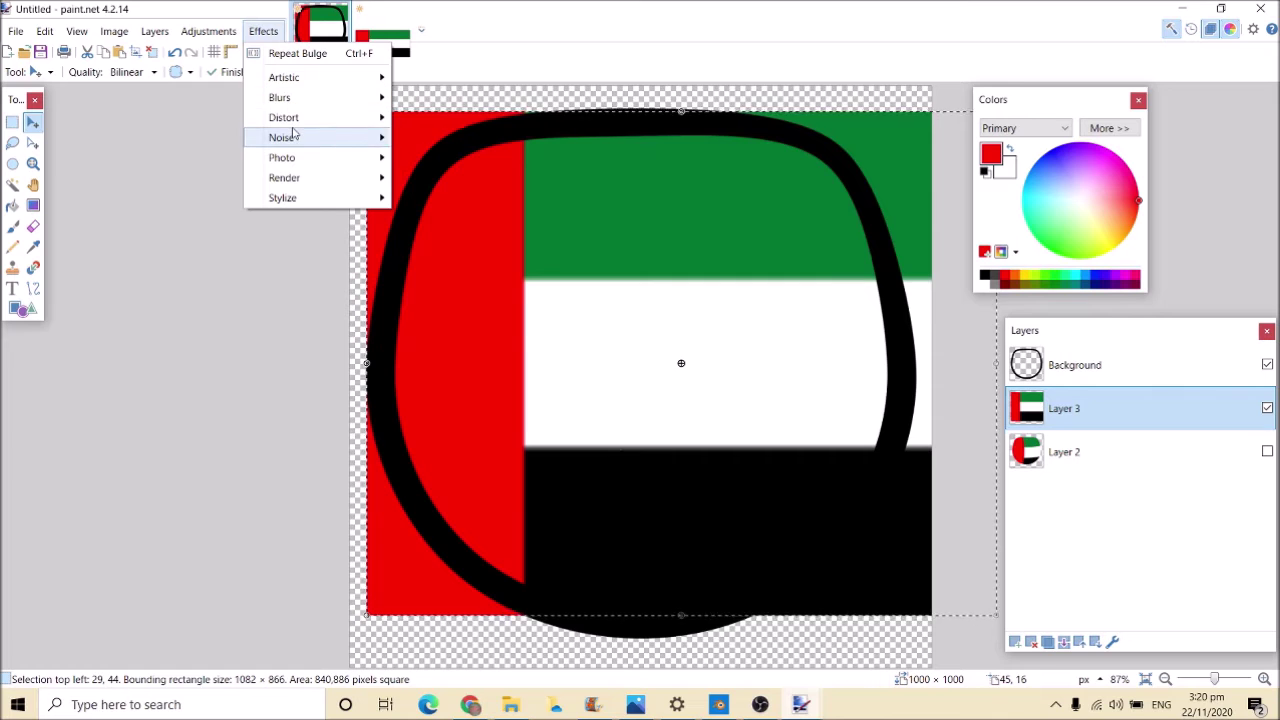
{"action": "left_click", "coordinate": [410, 113]}
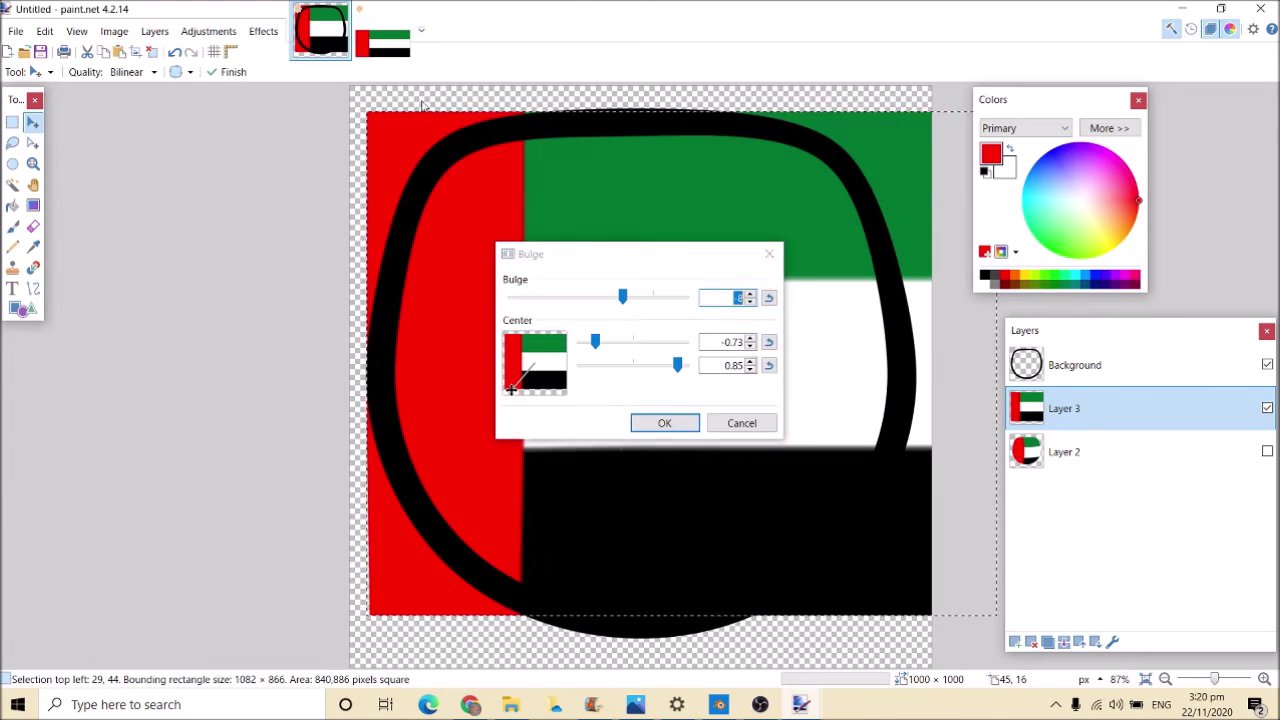
{"action": "left_click", "coordinate": [540, 375]}
{"action": "mouse_move", "coordinate": [540, 375]}
{"action": "left_mouse_down"}
{"action": "mouse_move", "coordinate": [560, 391]}
{"action": "mouse_move", "coordinate": [543, 426]}
{"action": "mouse_move", "coordinate": [562, 390]}
{"action": "left_mouse_up"}
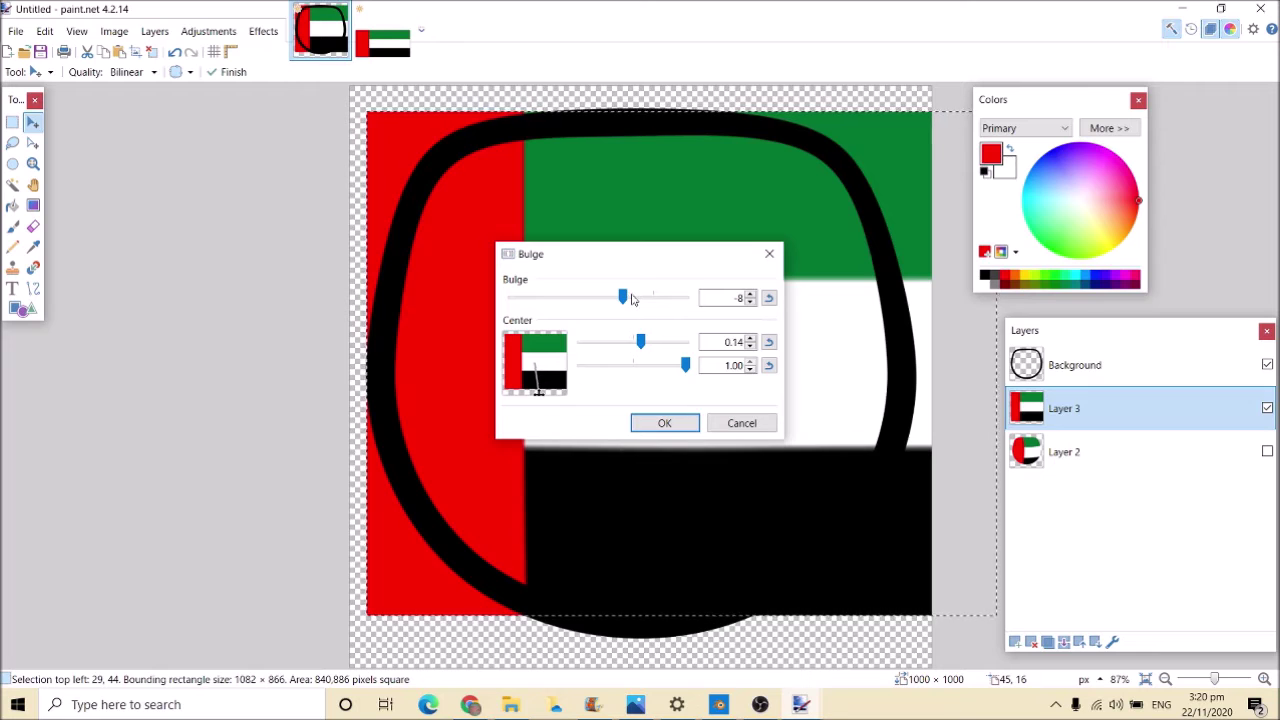
{"action": "mouse_move", "coordinate": [626, 298]}
{"action": "left_mouse_down"}
{"action": "mouse_move", "coordinate": [651, 298]}
{"action": "mouse_move", "coordinate": [604, 298]}
{"action": "left_mouse_up"}
{"action": "left_click", "coordinate": [664, 423]}
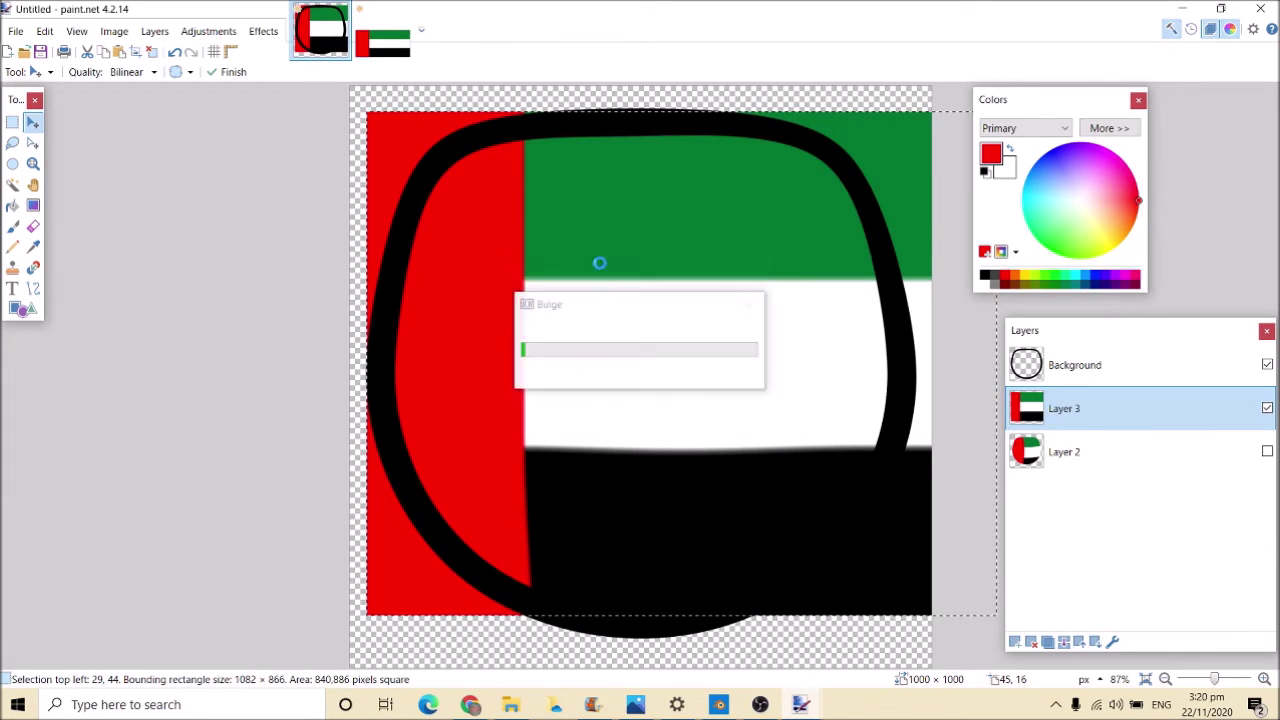
Apply another Bulge distortion to the Layer 3 flag, with strength -24 and centre 0.03, 1.00, after trying other centres and strengths
{"action": "left_click", "coordinate": [264, 32]}
{"action": "mouse_move", "coordinate": [297, 118]}
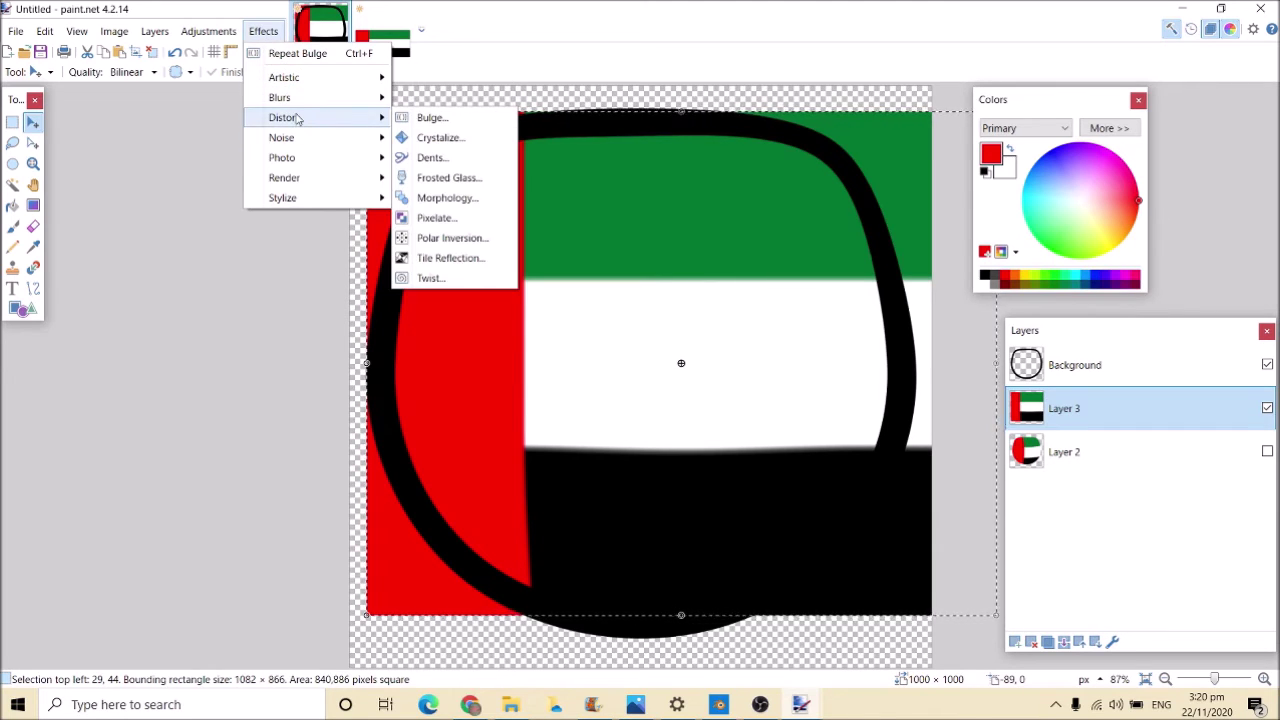
{"action": "left_click", "coordinate": [430, 118]}
{"action": "left_click", "coordinate": [531, 372]}
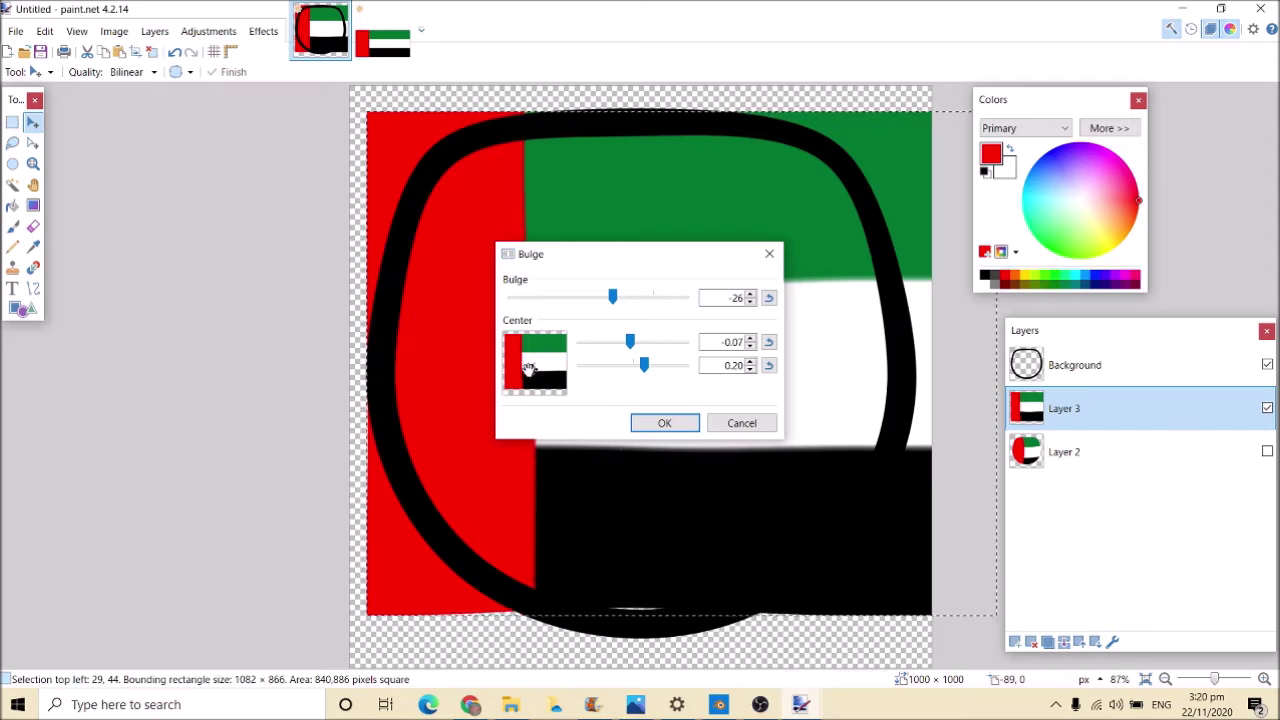
{"action": "left_click", "coordinate": [520, 360]}
{"action": "left_click_drag", "start_coordinate": [550, 257], "coordinate": [133, 83]}
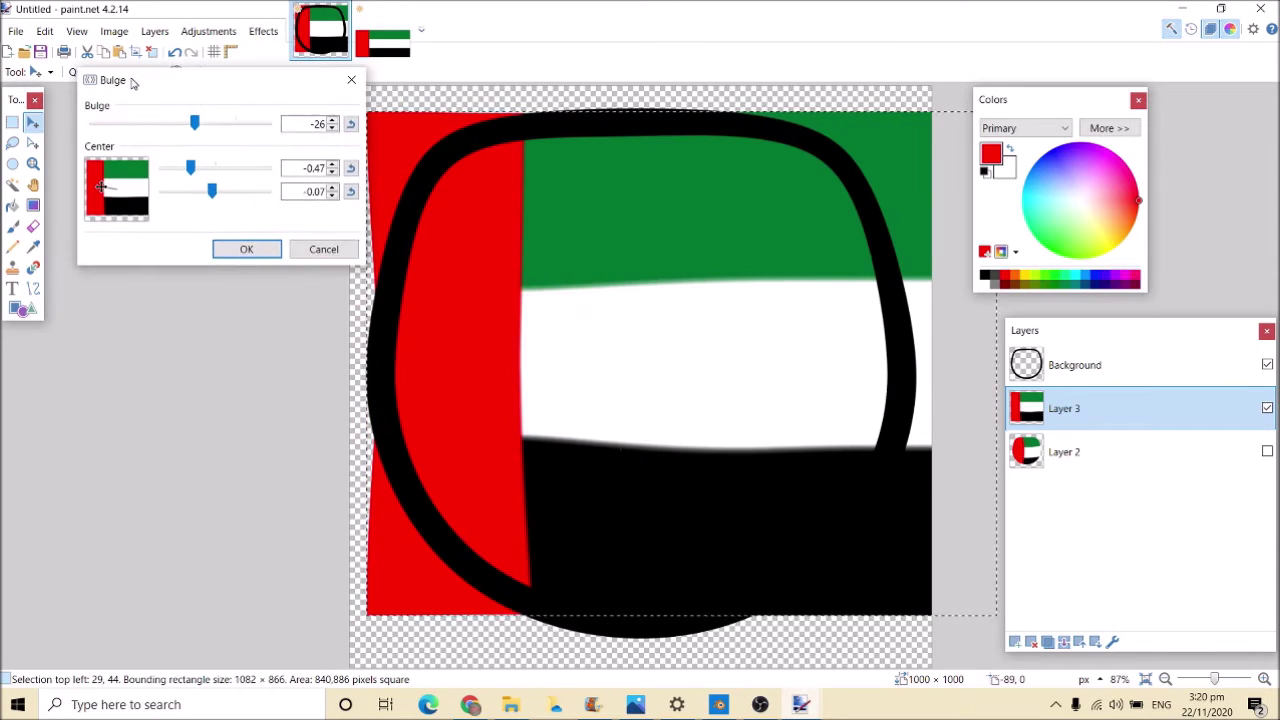
{"action": "mouse_move", "coordinate": [203, 130]}
{"action": "left_mouse_down"}
{"action": "mouse_move", "coordinate": [167, 131]}
{"action": "mouse_move", "coordinate": [184, 131]}
{"action": "left_mouse_up"}
{"action": "left_click_drag", "start_coordinate": [101, 187], "coordinate": [131, 196]}
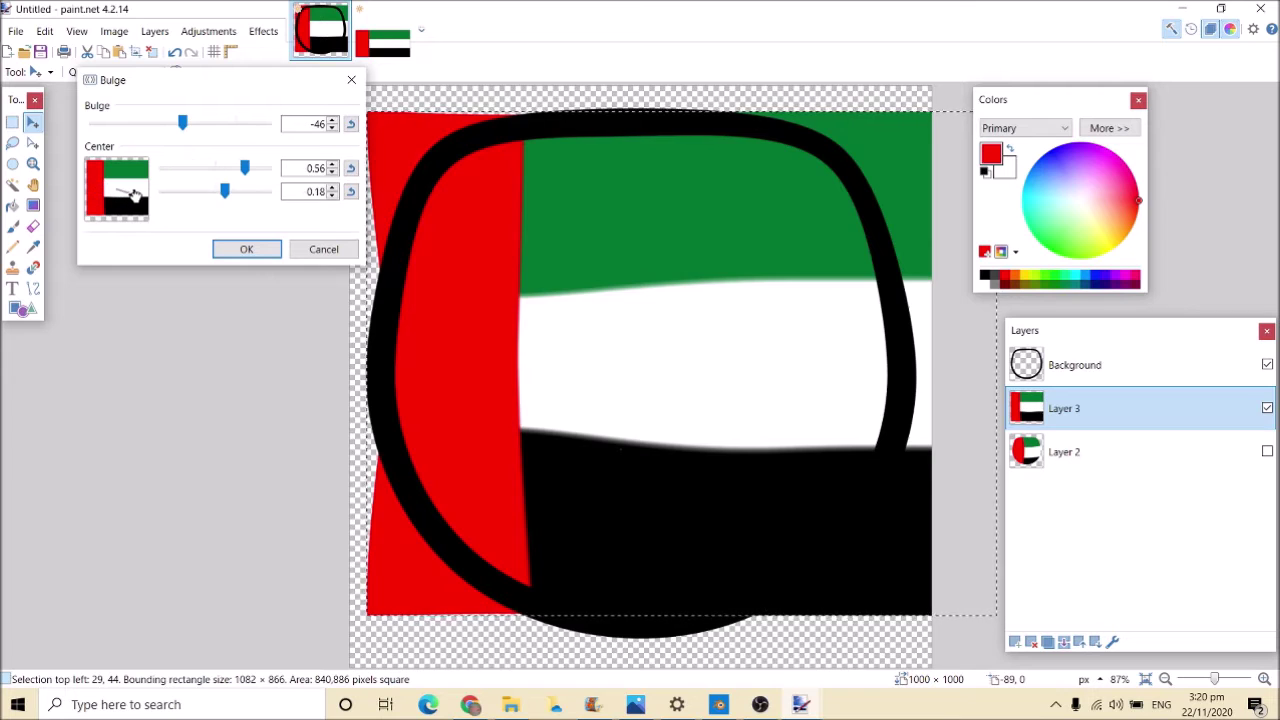
{"action": "mouse_move", "coordinate": [181, 122]}
{"action": "left_mouse_down"}
{"action": "mouse_move", "coordinate": [211, 126]}
{"action": "mouse_move", "coordinate": [187, 135]}
{"action": "left_mouse_up"}
{"action": "left_click_drag", "start_coordinate": [131, 194], "coordinate": [112, 214]}
{"action": "mouse_move", "coordinate": [182, 122]}
{"action": "left_mouse_down"}
{"action": "mouse_move", "coordinate": [149, 126]}
{"action": "mouse_move", "coordinate": [218, 128]}
{"action": "mouse_move", "coordinate": [191, 124]}
{"action": "left_mouse_up"}
{"action": "left_click_drag", "start_coordinate": [116, 209], "coordinate": [118, 241]}
{"action": "mouse_move", "coordinate": [186, 124]}
{"action": "left_mouse_down"}
{"action": "mouse_move", "coordinate": [169, 126]}
{"action": "mouse_move", "coordinate": [217, 126]}
{"action": "mouse_move", "coordinate": [194, 138]}
{"action": "left_mouse_up"}
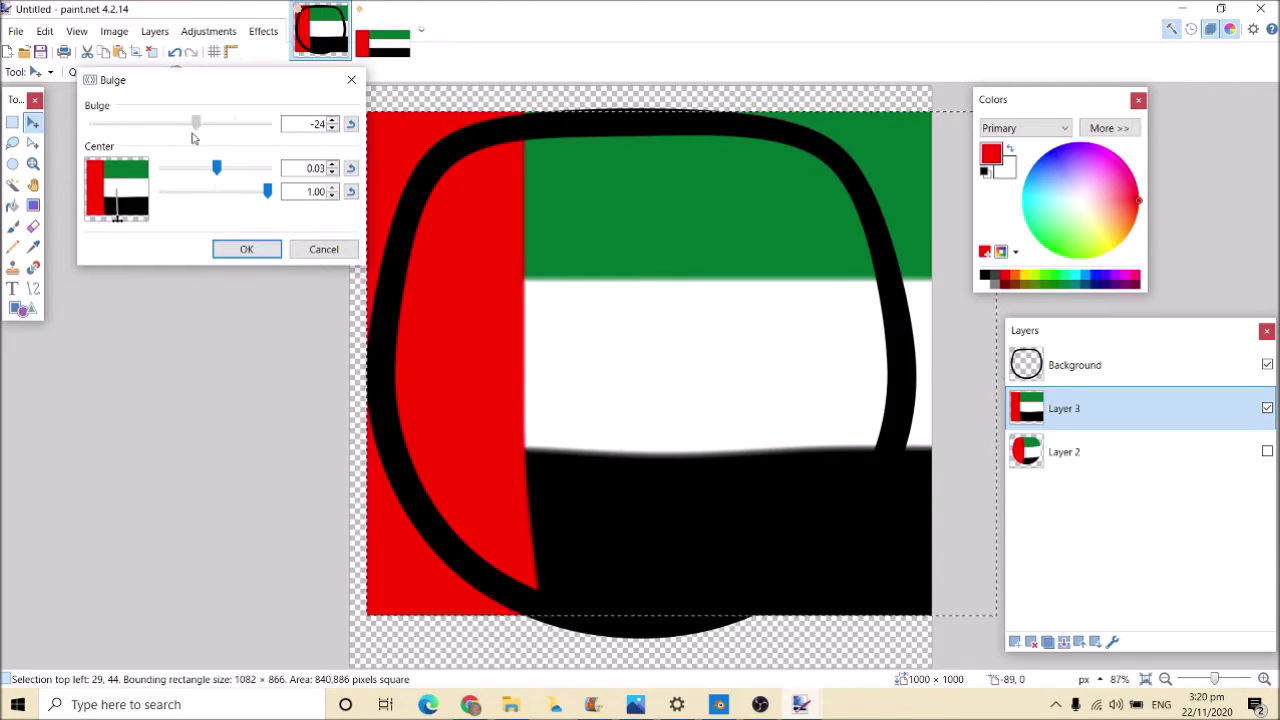
{"action": "left_click", "coordinate": [232, 250]}
Apply a Bulge distortion of -24 to the Layer 3 flag, centred at -0.10 horizontally and -1.00 vertically, and deselect it
{"action": "left_click", "coordinate": [262, 31]}
{"action": "mouse_move", "coordinate": [283, 117]}
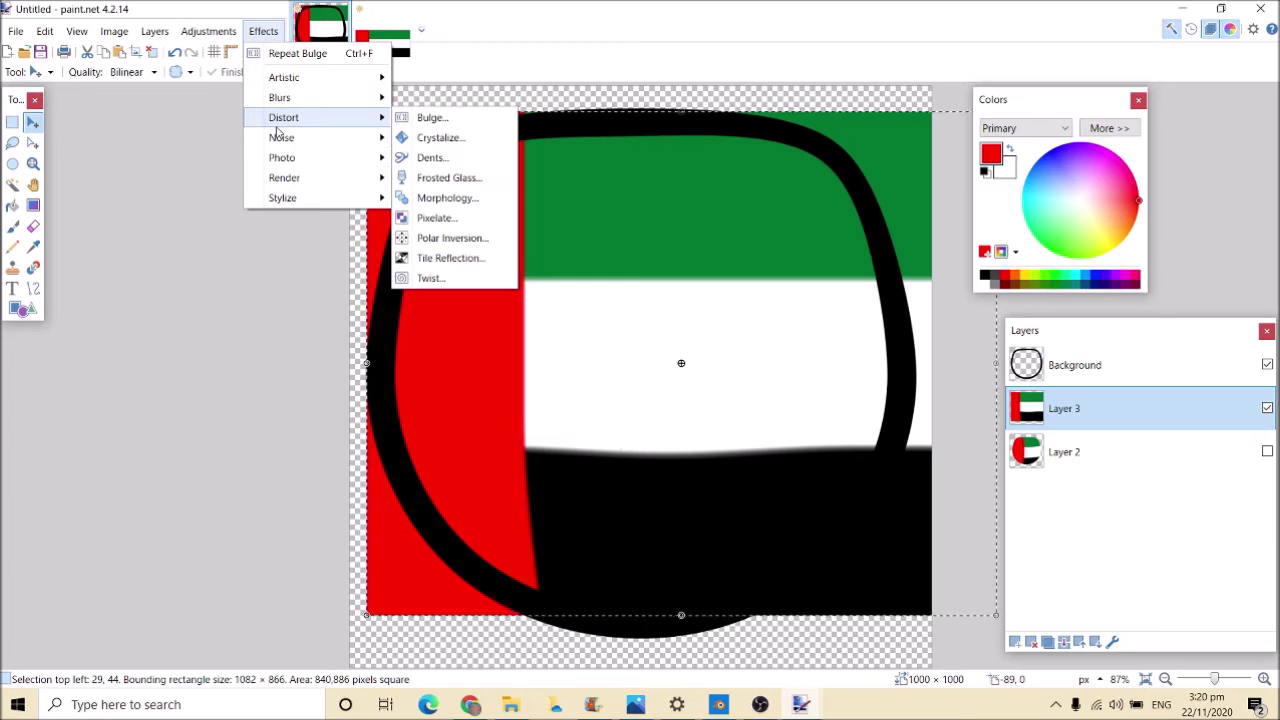
{"action": "left_click", "coordinate": [424, 117]}
{"action": "left_click_drag", "start_coordinate": [543, 374], "coordinate": [533, 325]}
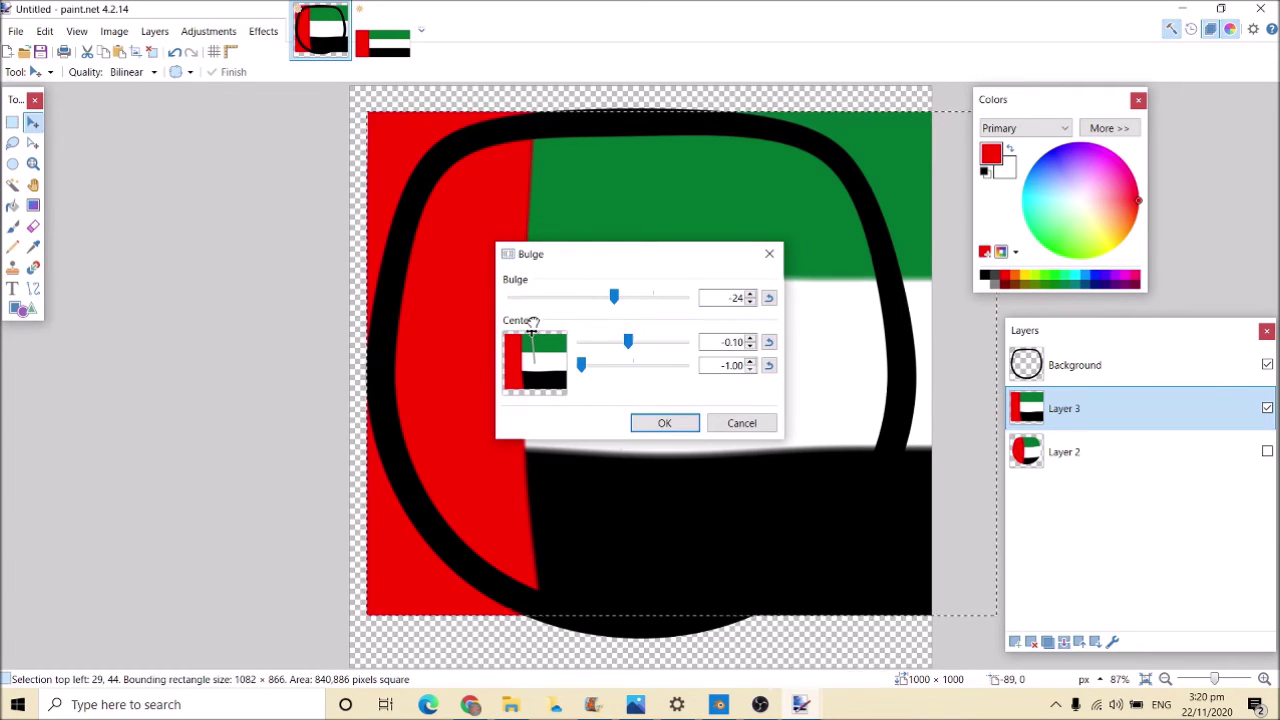
{"action": "left_click", "coordinate": [664, 423]}
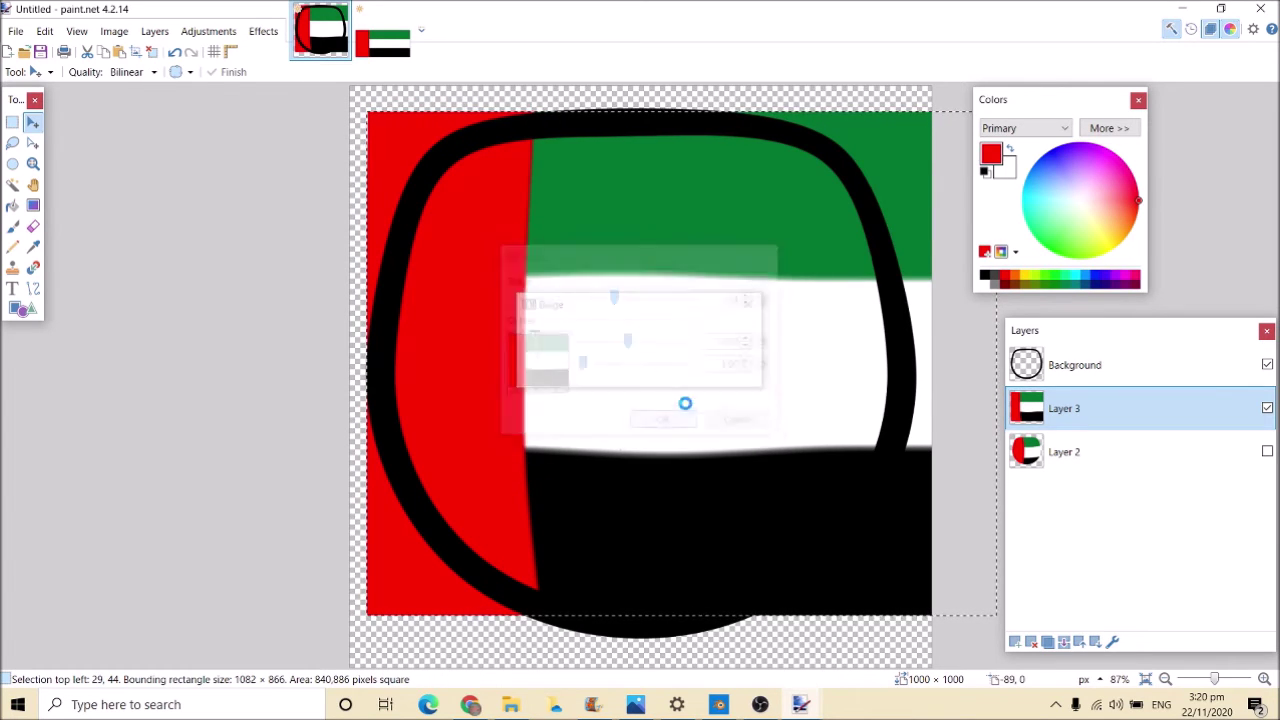
{"action": "left_click", "coordinate": [146, 53]}
Select the area outside the ball outline on the Background layer with the Magic Wand and delete that area from Layer 3
{"action": "left_click", "coordinate": [1010, 380]}
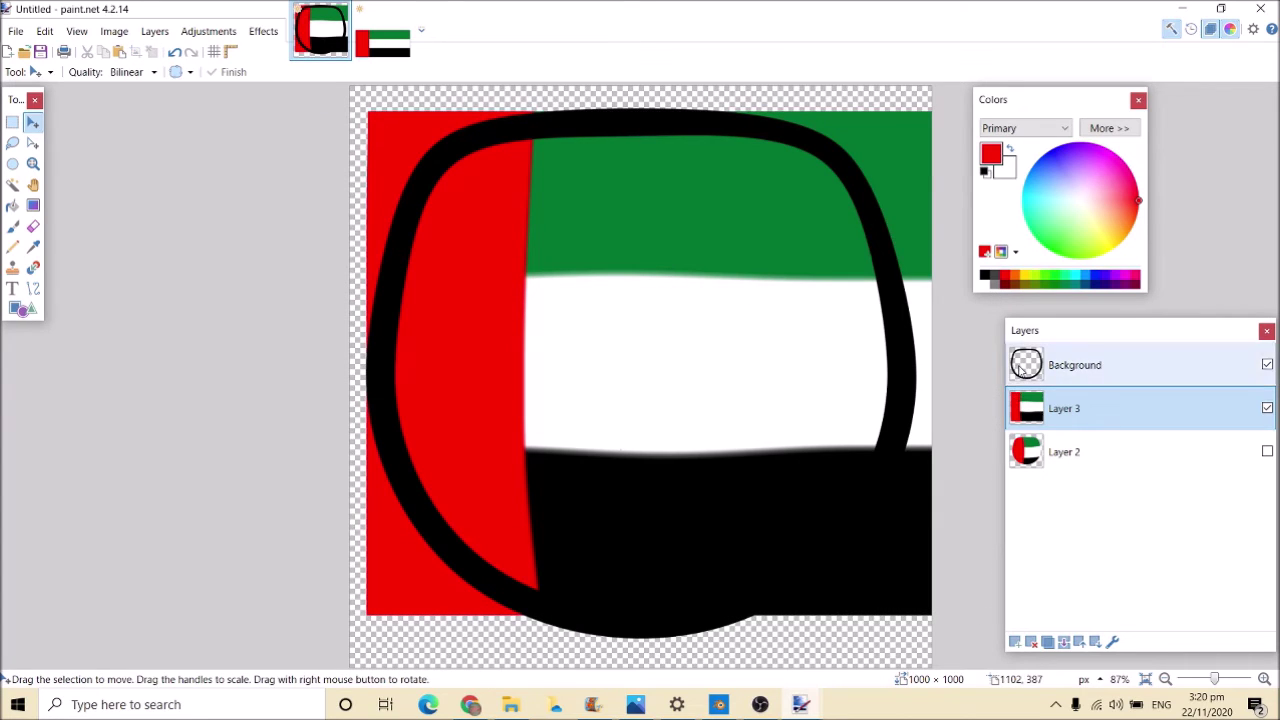
{"action": "left_click", "coordinate": [12, 185]}
{"action": "left_click", "coordinate": [405, 128]}
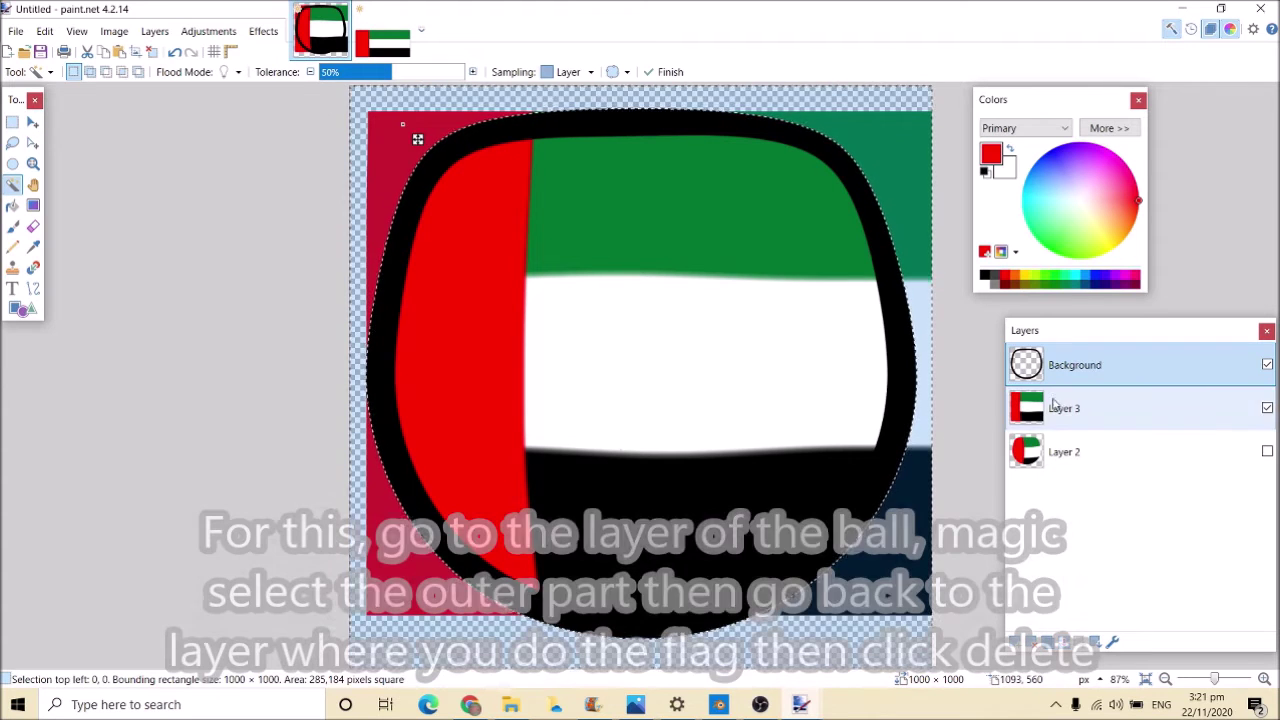
{"action": "left_click", "coordinate": [1040, 410]}
{"action": "key", "text": "Delete"}
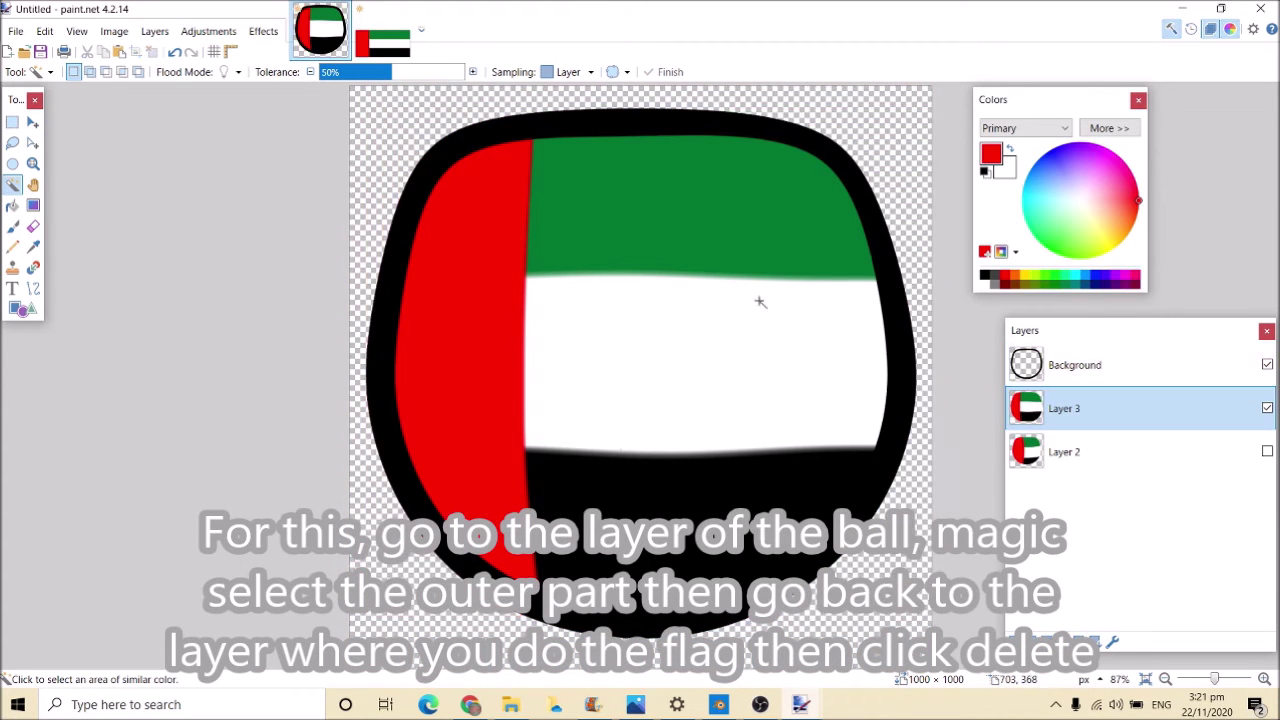
Refill the flag's red band with red and its white stripe with the sampled white on Layer 3
{"action": "left_click", "coordinate": [12, 205]}
{"action": "left_click", "coordinate": [33, 247]}
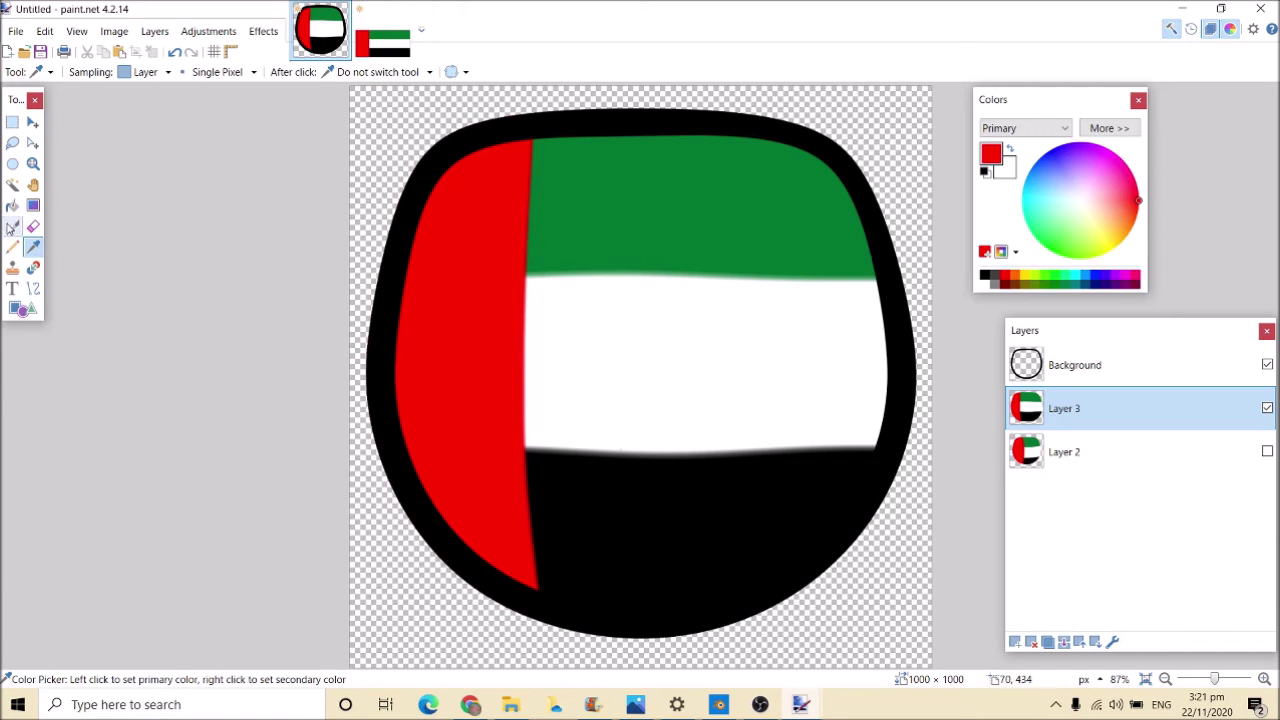
{"action": "left_click", "coordinate": [12, 205]}
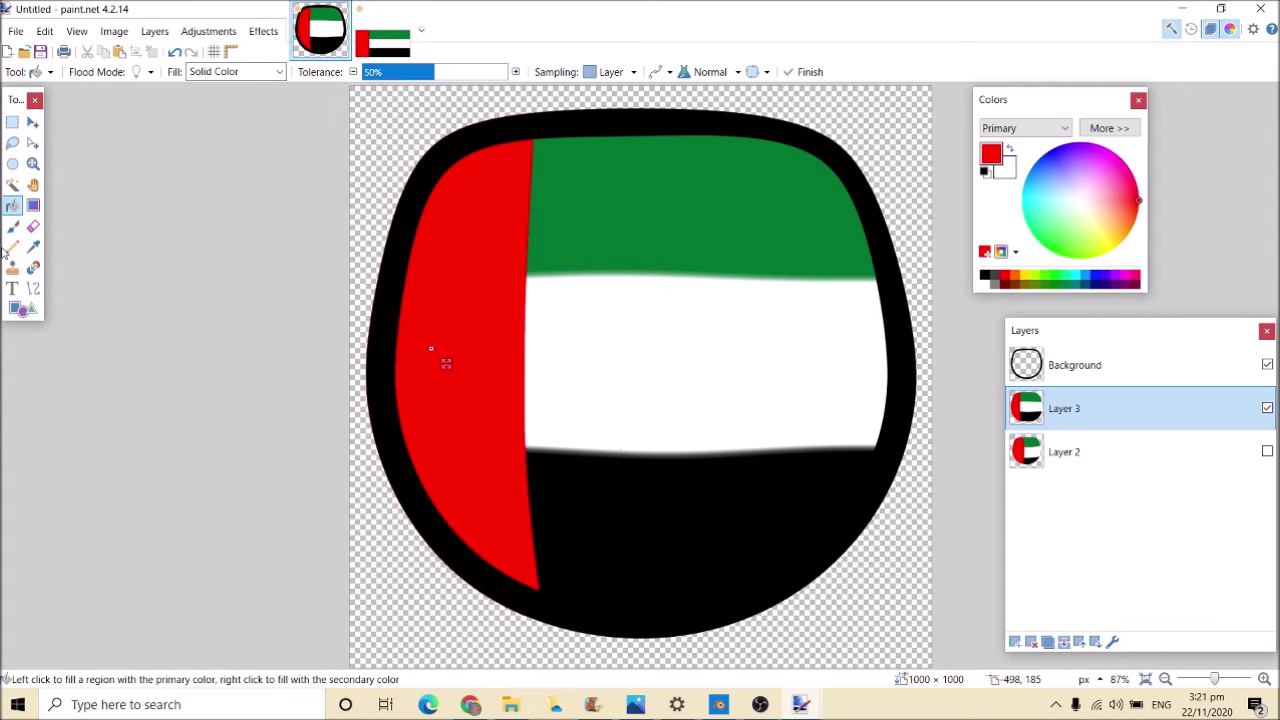
{"action": "left_click", "coordinate": [33, 247]}
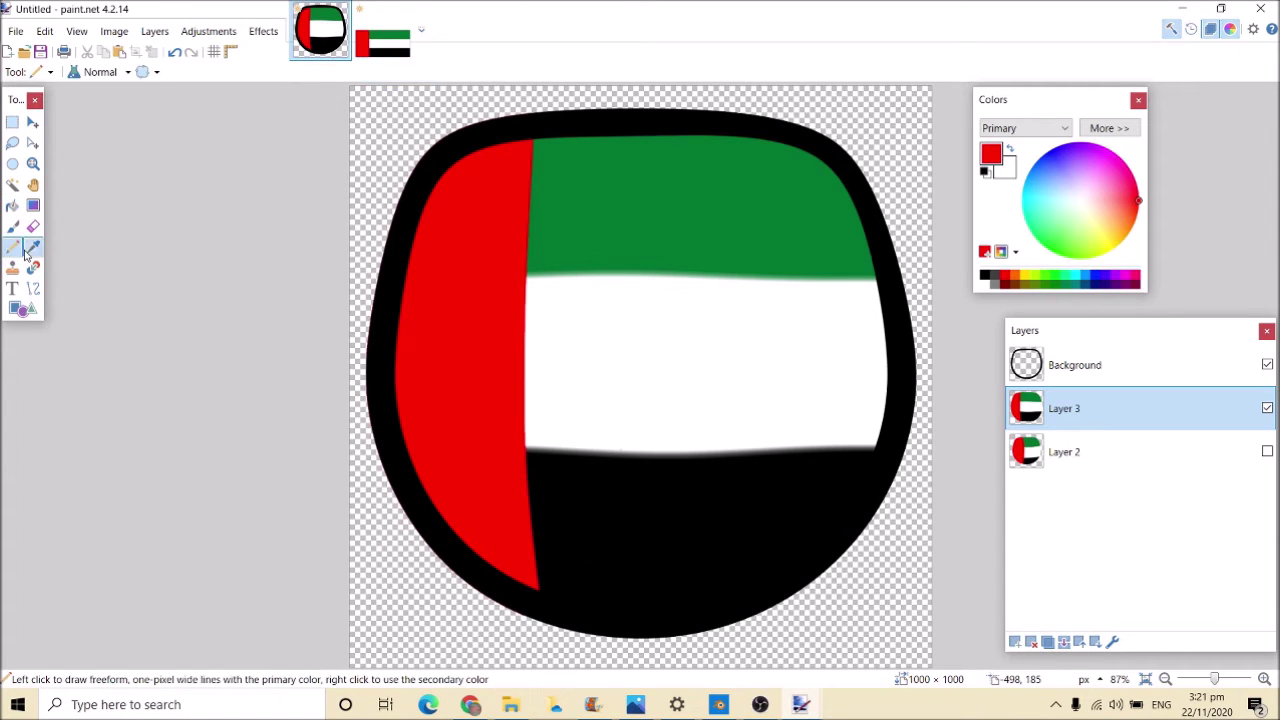
{"action": "left_click", "coordinate": [581, 341]}
{"action": "left_click", "coordinate": [12, 205]}
{"action": "left_click", "coordinate": [682, 347]}
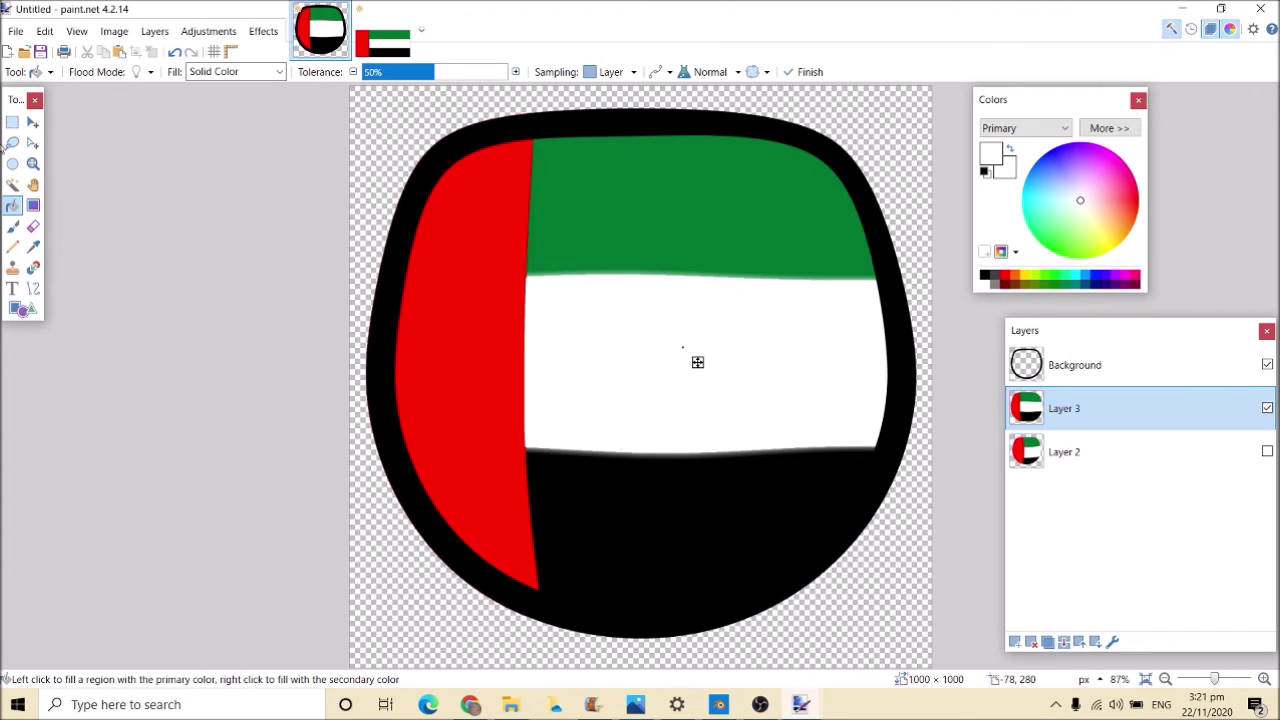
Sample the flag's green and refill the green stripe with it to clean up the blurred edge
{"action": "left_click", "coordinate": [12, 184]}
{"action": "left_click", "coordinate": [33, 247]}
{"action": "left_click", "coordinate": [557, 204]}
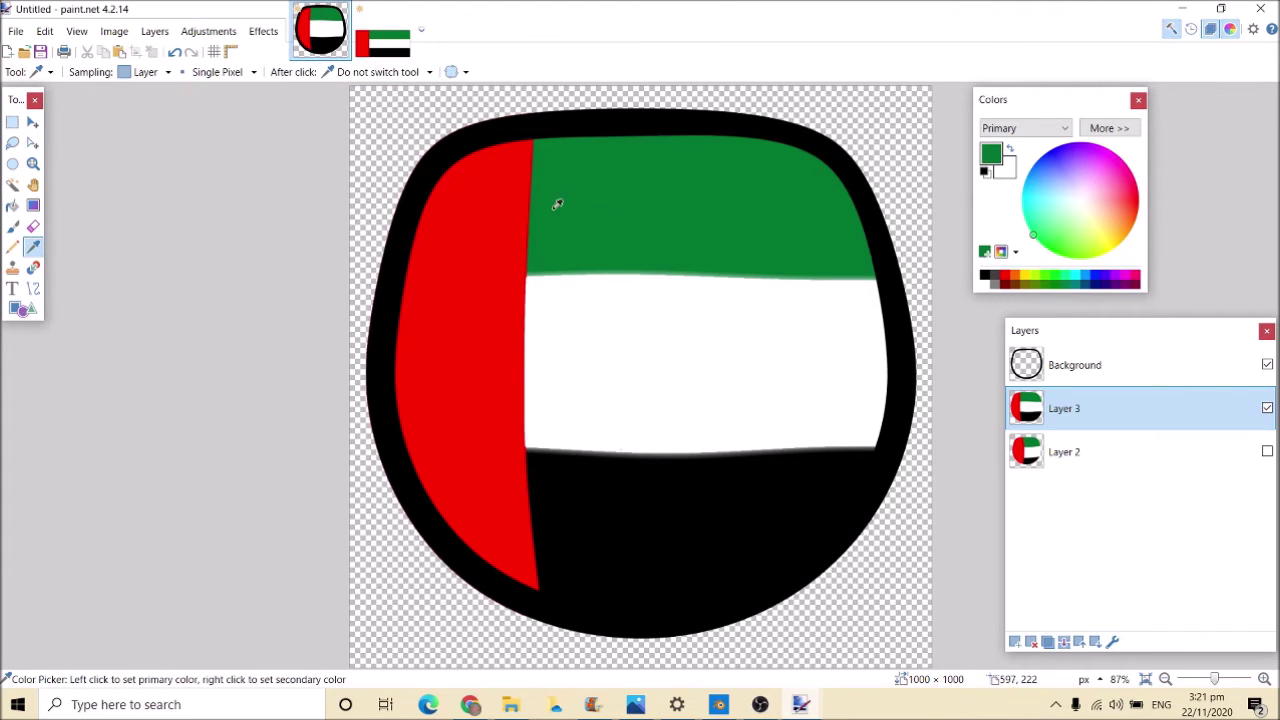
{"action": "left_click", "coordinate": [12, 205]}
{"action": "left_click", "coordinate": [603, 245]}
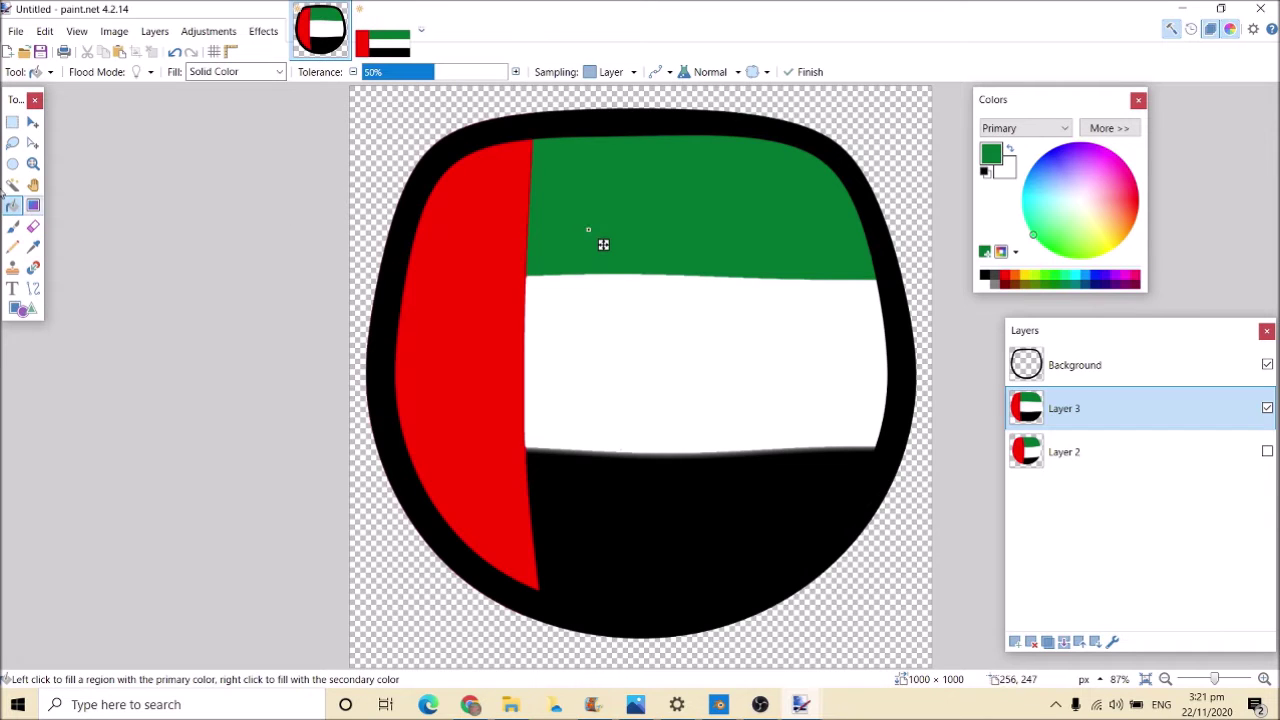
Sample the flag's black and refill the black stripe with it to sharpen its blurred edge
{"action": "left_click", "coordinate": [12, 226]}
{"action": "left_click", "coordinate": [33, 247]}
{"action": "left_click", "coordinate": [547, 492]}
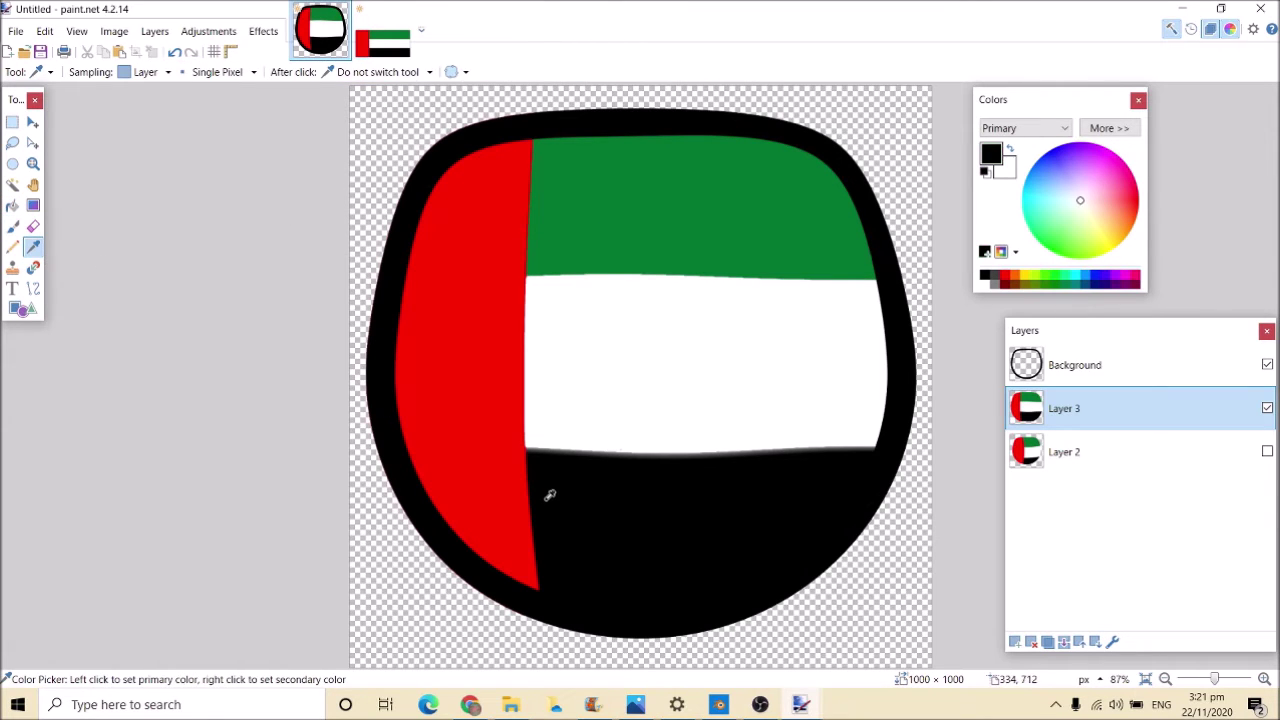
{"action": "left_click", "coordinate": [12, 206]}
{"action": "left_click", "coordinate": [584, 509]}
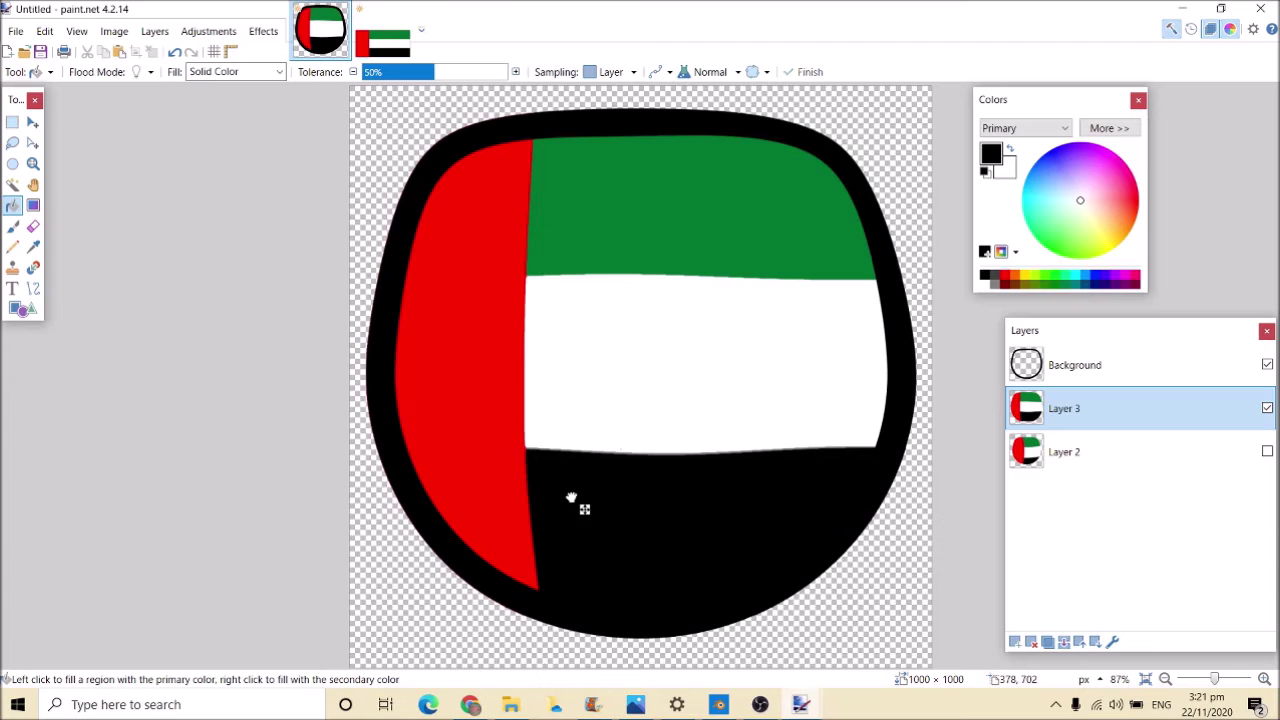
Add a new layer above Layer 3 and draw a black ellipse outline about 217 × 211 pixels on the white stripe
{"action": "left_click", "coordinate": [12, 164]}
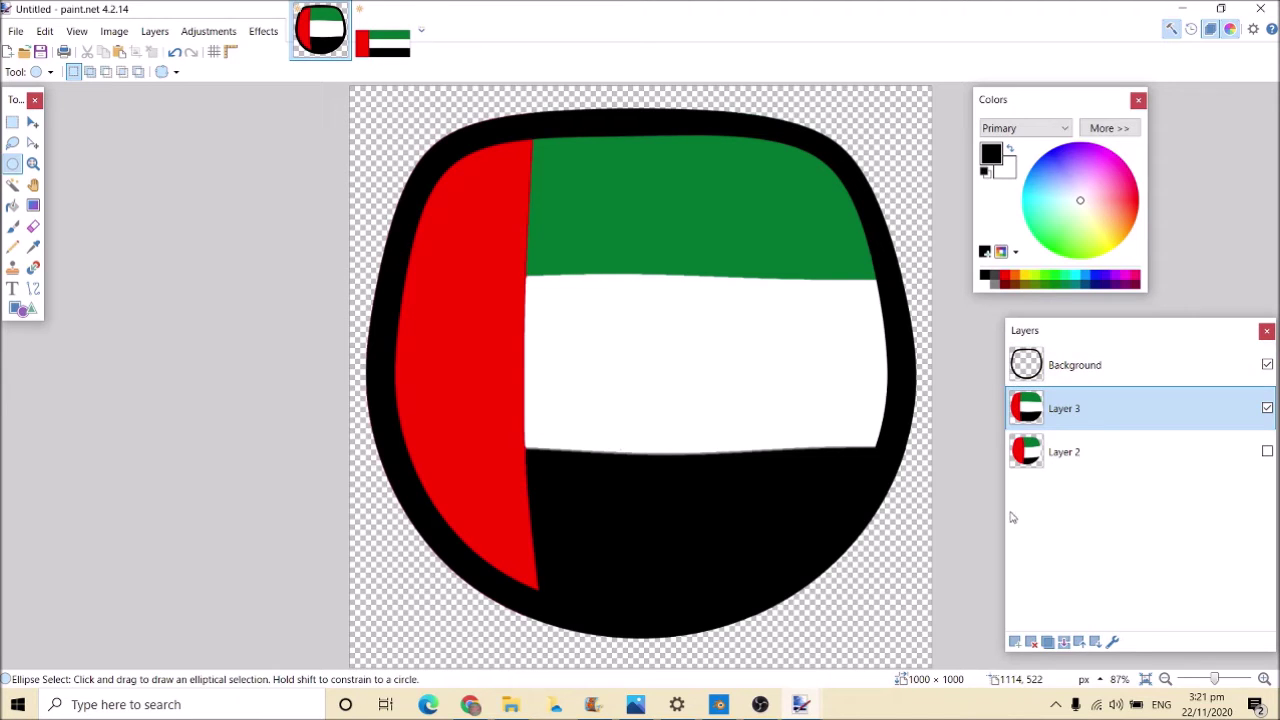
{"action": "left_click", "coordinate": [1013, 642]}
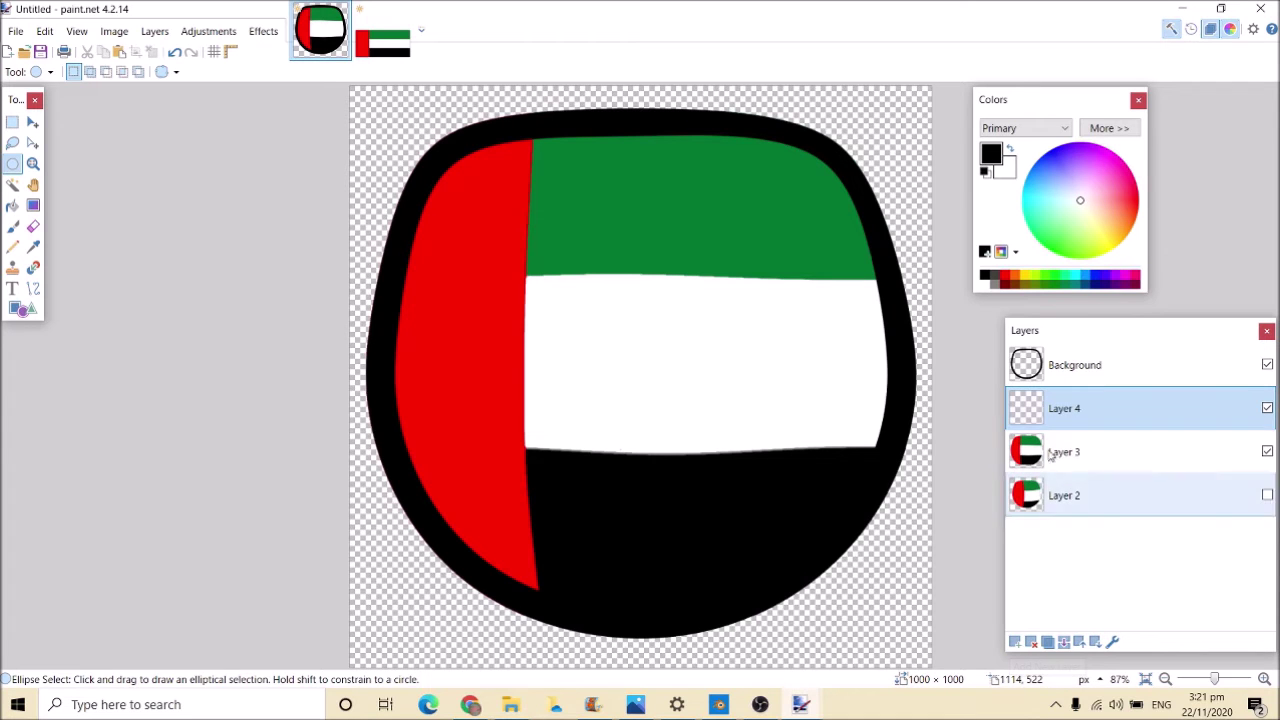
{"action": "left_click", "coordinate": [1264, 679]}
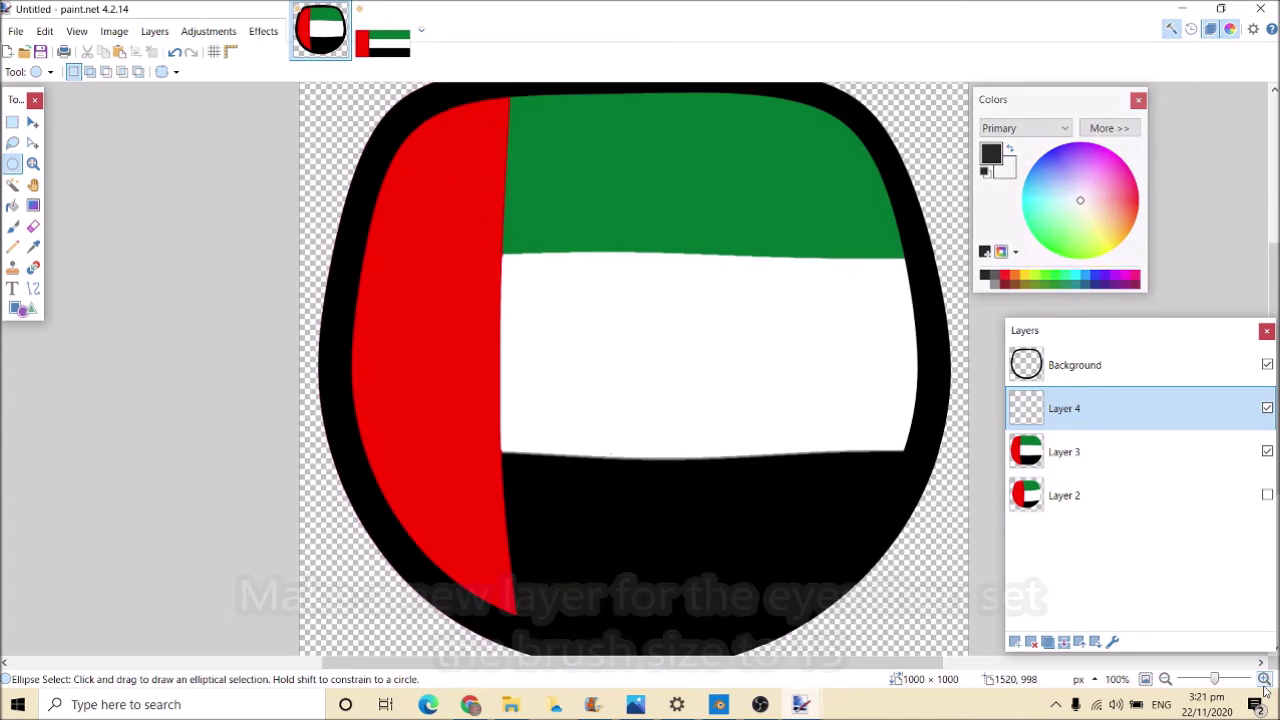
{"action": "left_click", "coordinate": [1264, 679]}
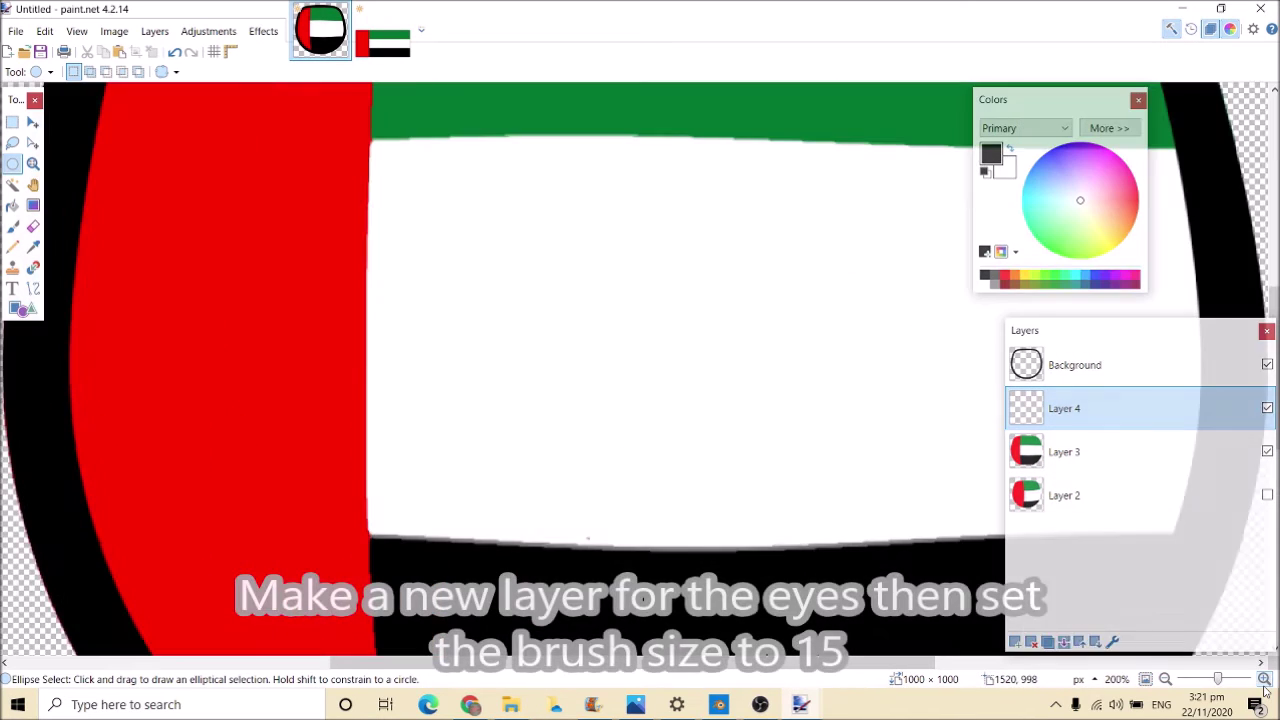
{"action": "left_click", "coordinate": [20, 308]}
{"action": "left_click_drag", "start_coordinate": [446, 244], "coordinate": [736, 526]}
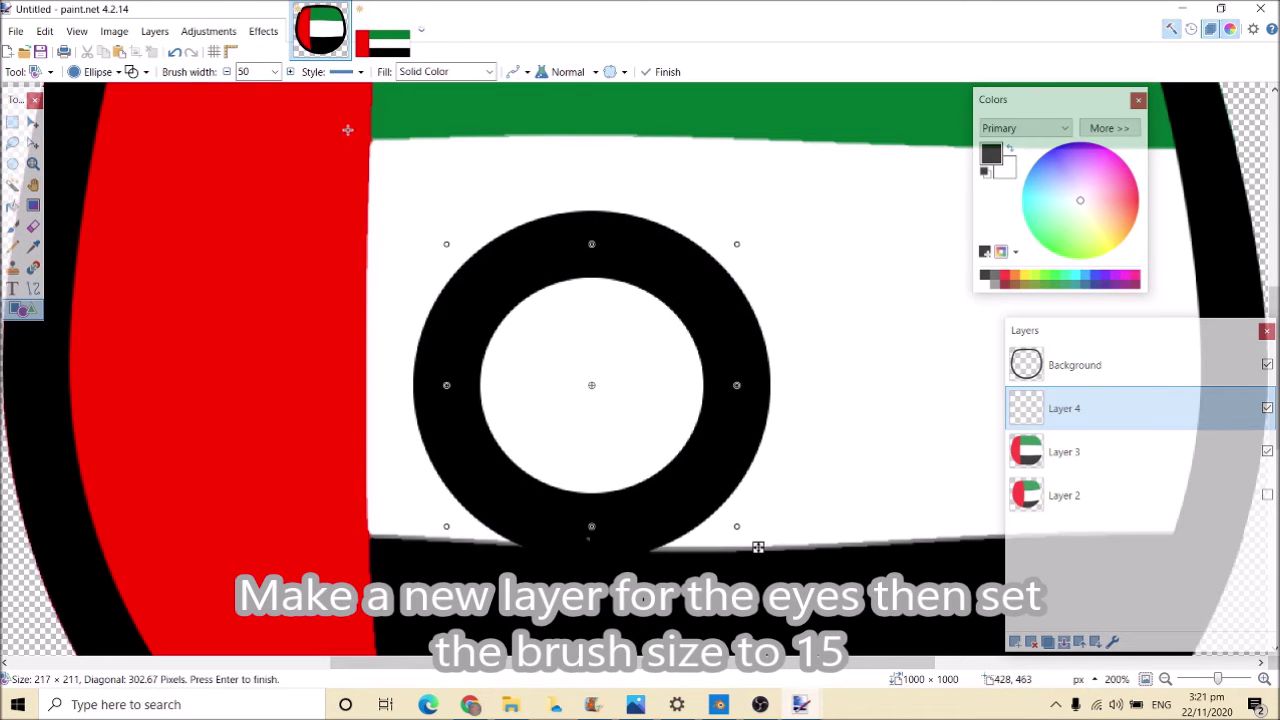
Set the eye ellipse's brush width to 15
{"action": "left_click", "coordinate": [274, 72]}
{"action": "scroll", "coordinate": [260, 130], "scroll_direction": "up", "scroll_amount": 3}
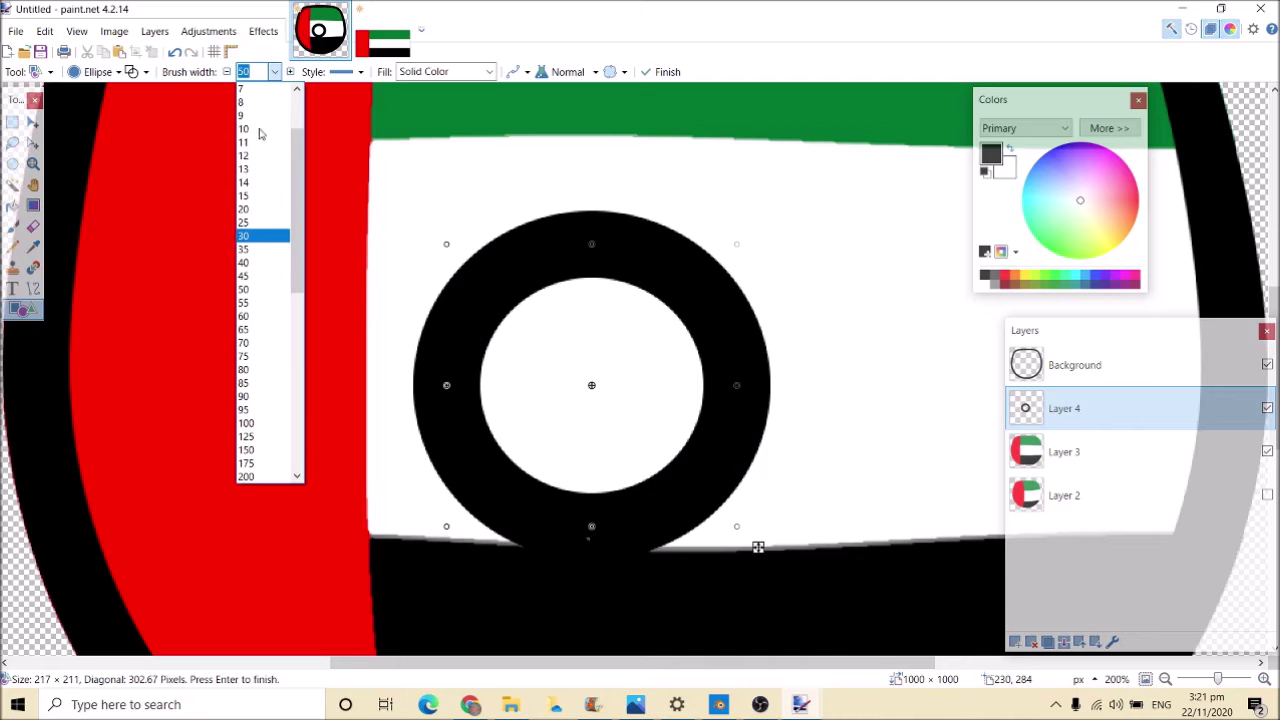
{"action": "left_click", "coordinate": [248, 195]}
{"action": "key", "text": "ctrl+z"}
{"action": "key", "text": "ctrl+z"}
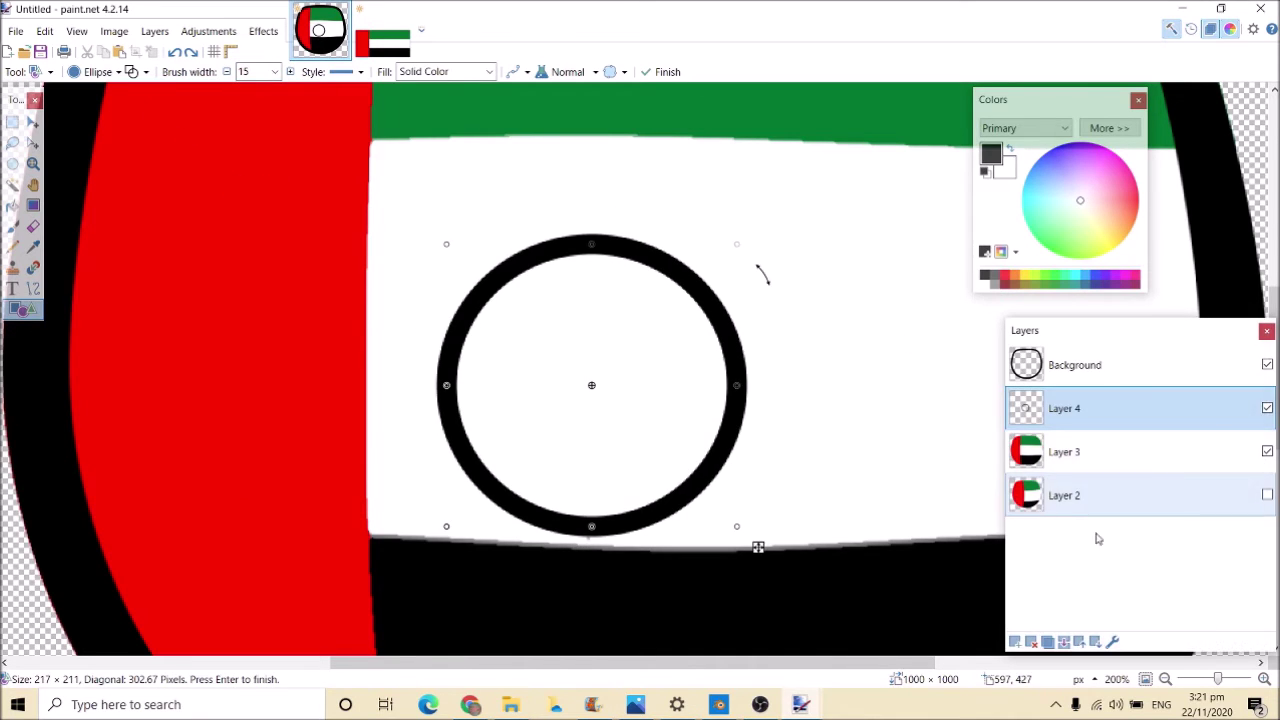
Draw a nearly horizontal line about 168 pixels long across the lower part of the eye ellipse with brush width 15
{"action": "left_click", "coordinate": [1165, 680]}
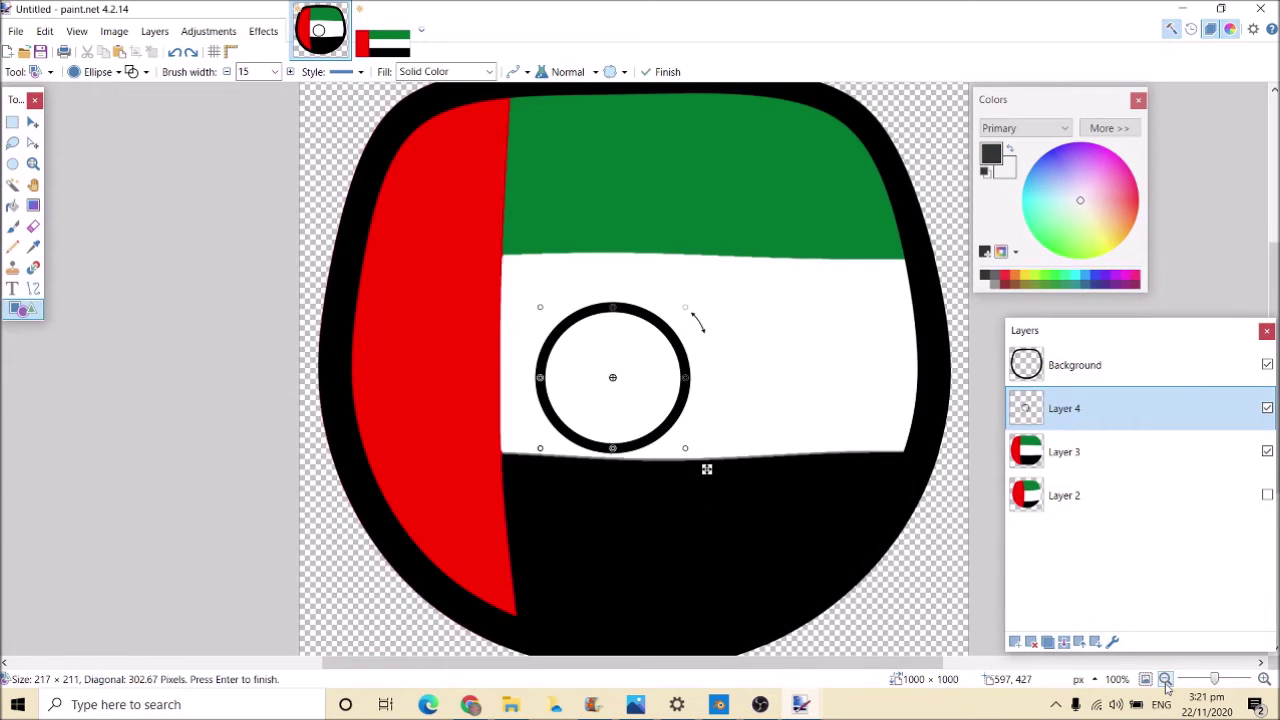
{"action": "left_click", "coordinate": [1166, 680]}
{"action": "left_click", "coordinate": [1264, 679]}
{"action": "left_click", "coordinate": [1264, 679]}
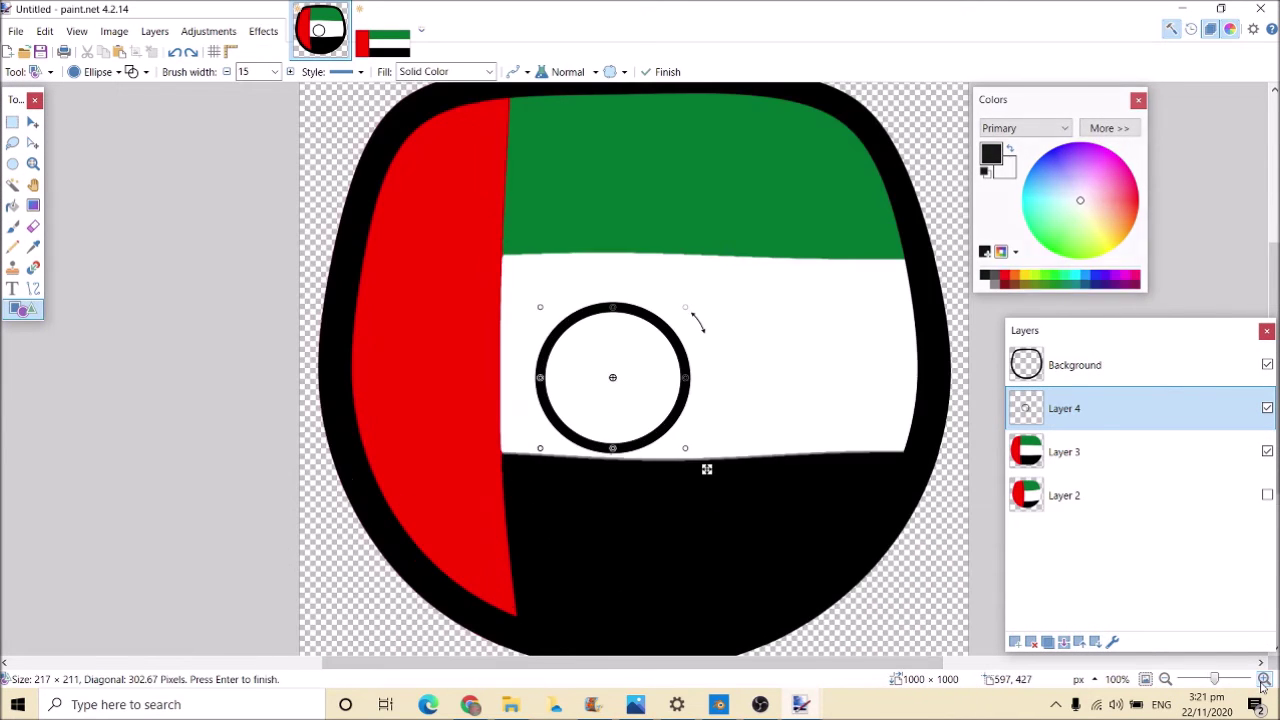
{"action": "left_click", "coordinate": [1264, 679]}
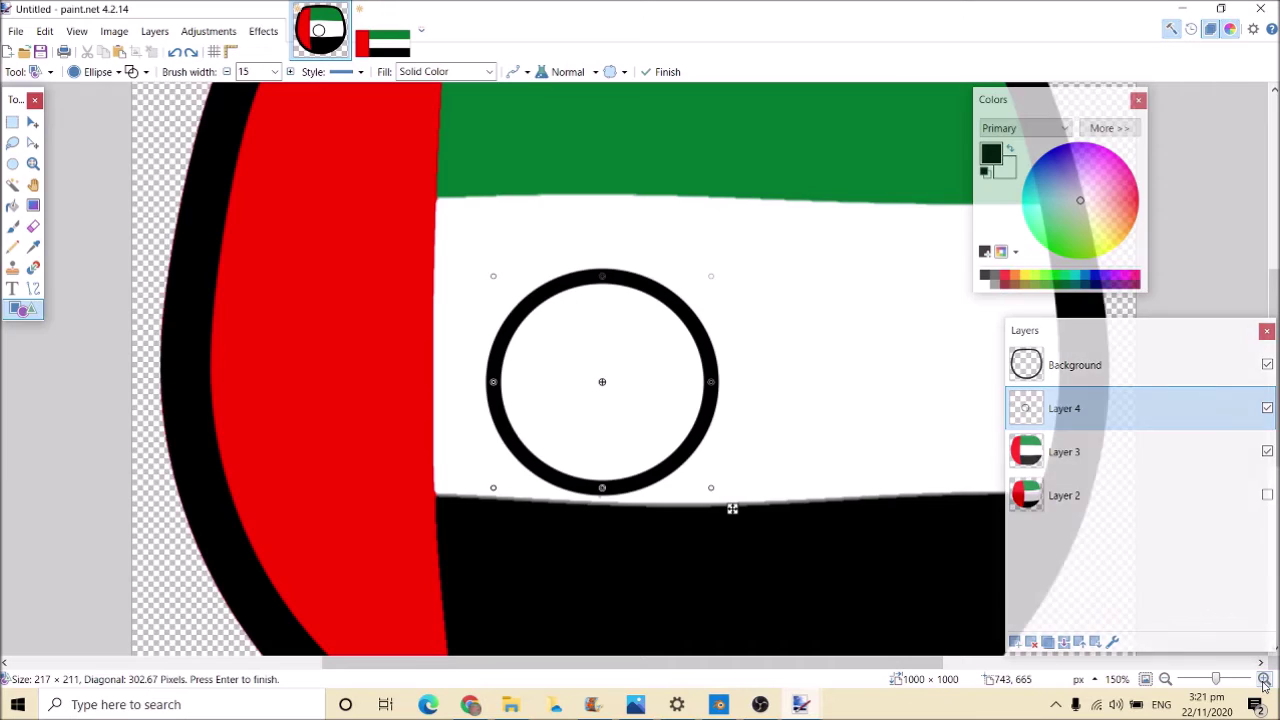
{"action": "key", "text": "ctrl+plus"}
{"action": "key", "text": "ctrl+plus"}
{"action": "left_click", "coordinate": [33, 288]}
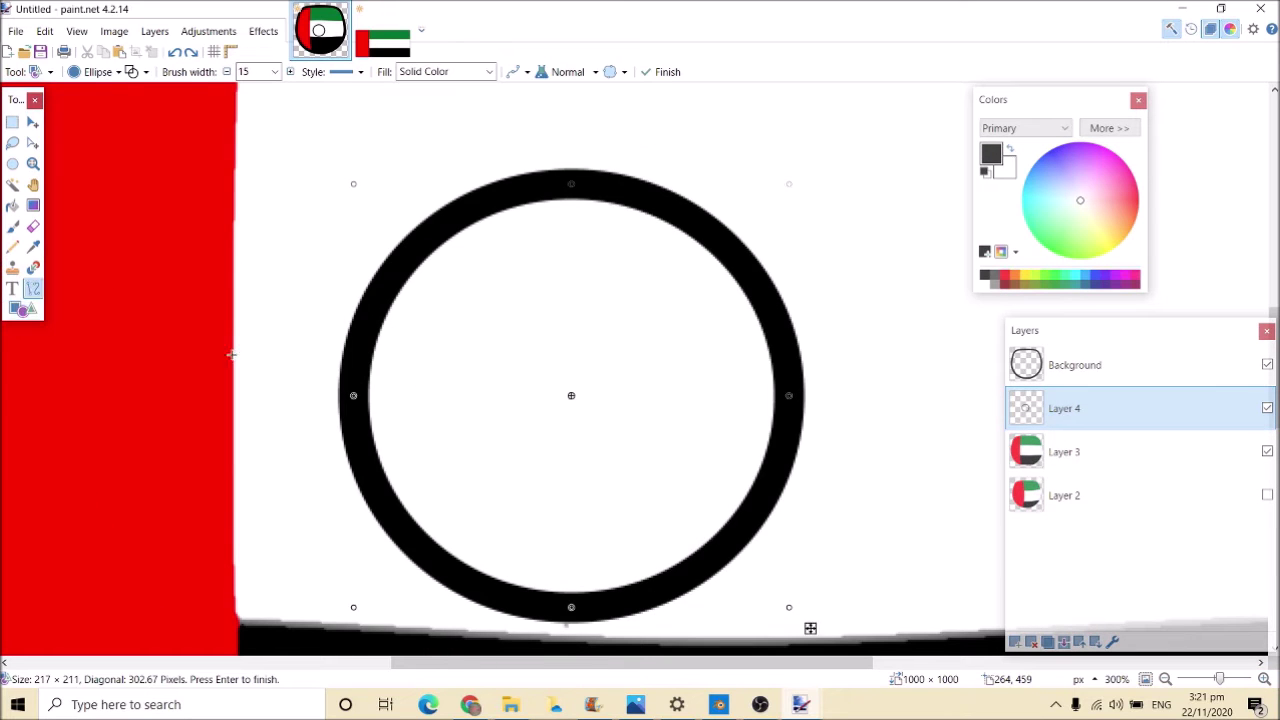
{"action": "mouse_move", "coordinate": [415, 527]}
{"action": "left_mouse_down"}
{"action": "mouse_move", "coordinate": [666, 552]}
{"action": "mouse_move", "coordinate": [741, 535]}
{"action": "left_mouse_up"}
{"action": "key", "text": "Return"}
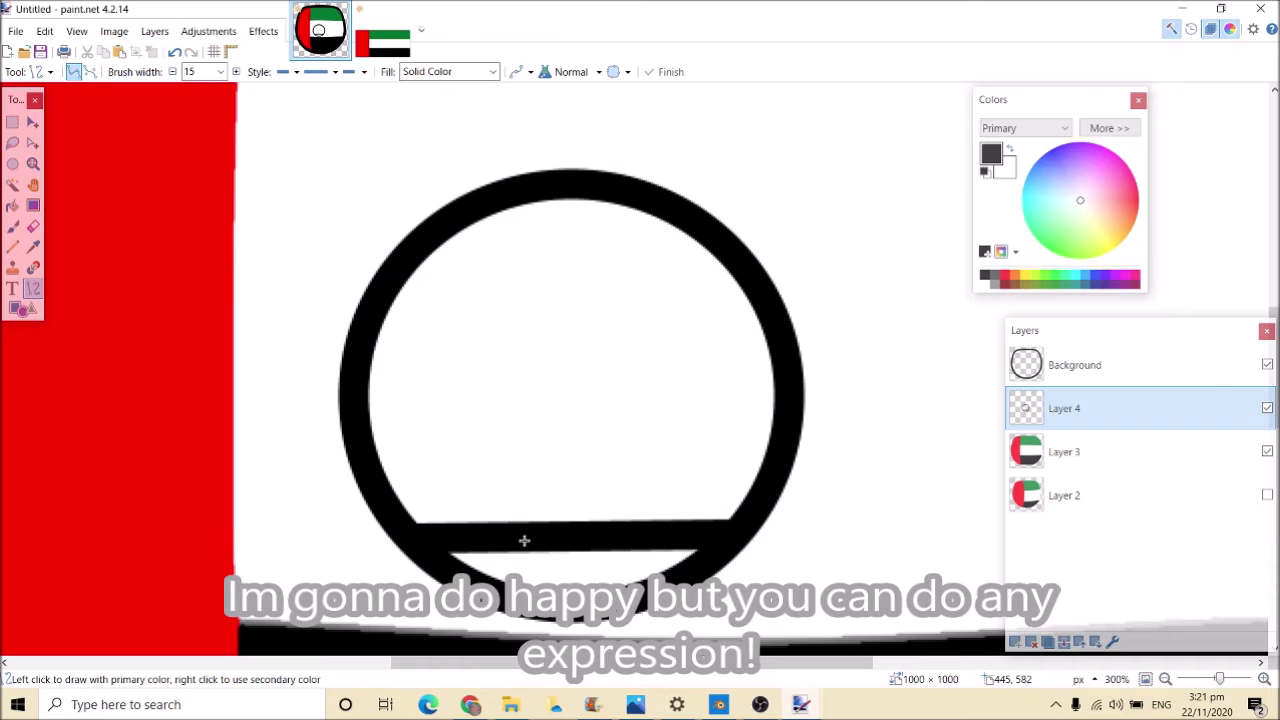
{"action": "key", "text": "ctrl+z"}
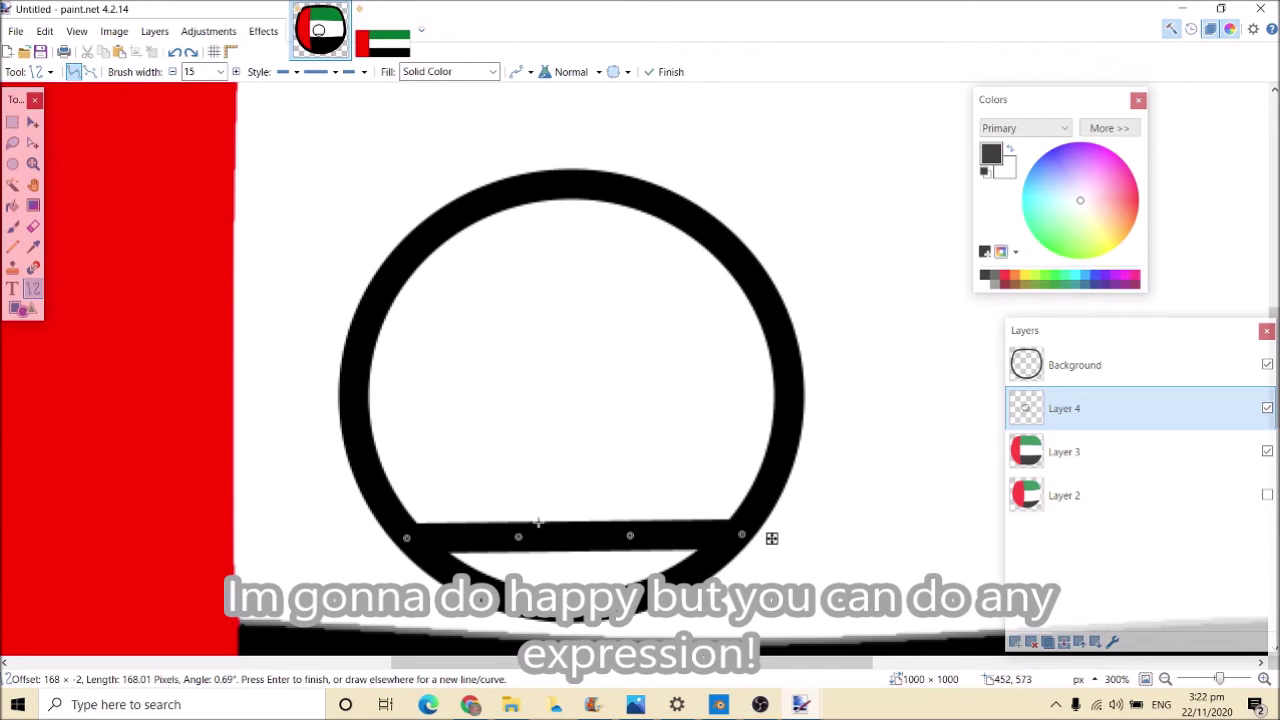
Bend the line across the eye into an upward arch by raising its two middle control points
{"action": "left_click_drag", "start_coordinate": [524, 540], "coordinate": [519, 488]}
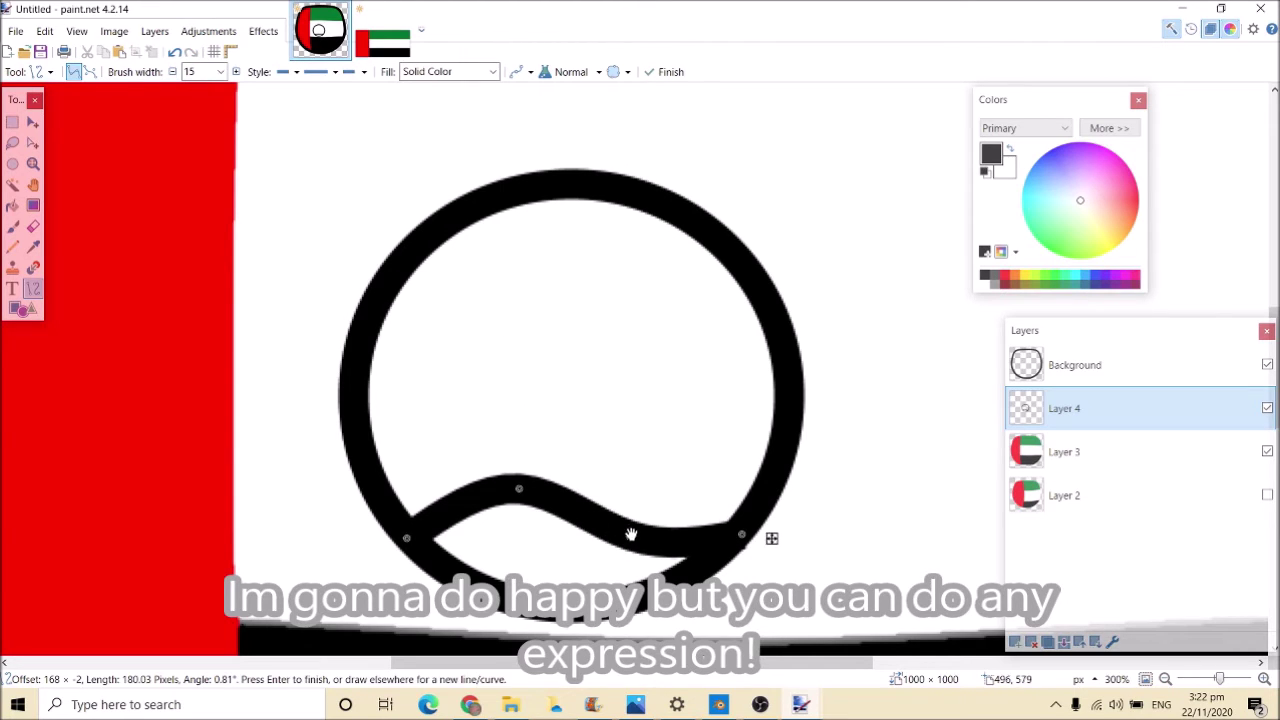
{"action": "left_click_drag", "start_coordinate": [643, 502], "coordinate": [660, 508]}
{"action": "key", "text": "ctrl+z"}
{"action": "key", "text": "ctrl+z"}
{"action": "left_click_drag", "start_coordinate": [640, 533], "coordinate": [665, 499]}
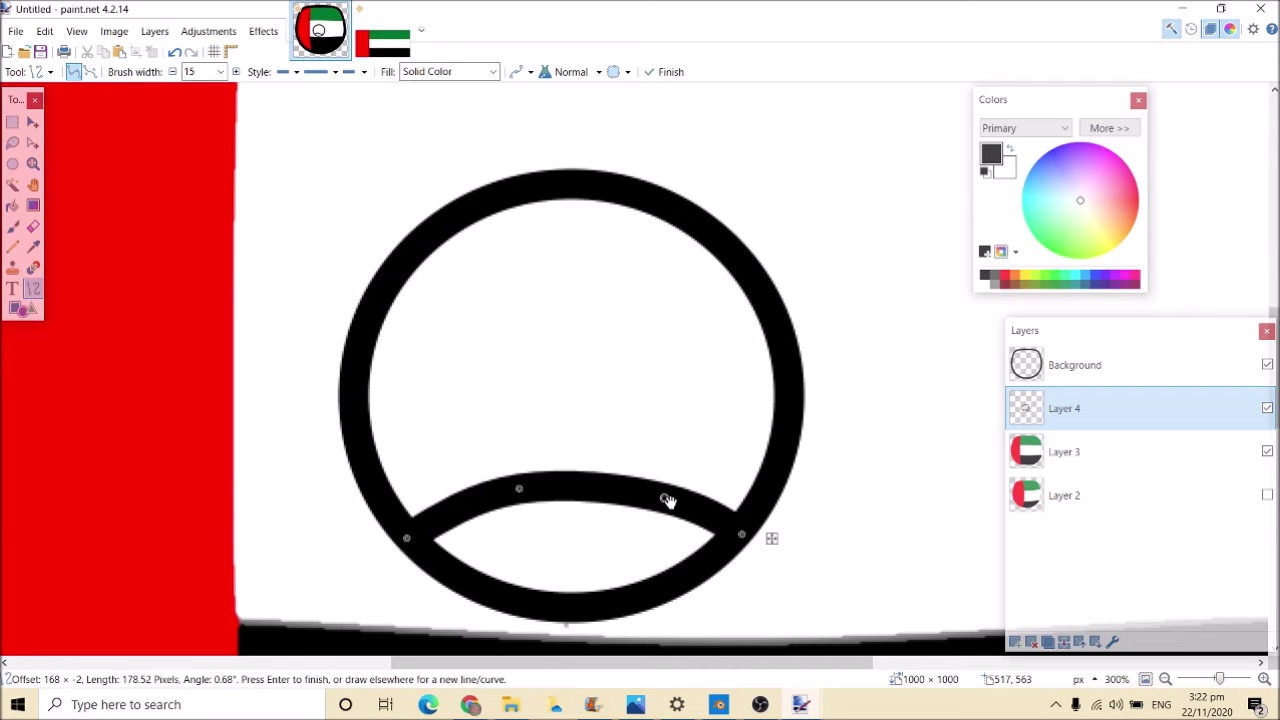
Lasso the bottom part of the eye ellipse below the arch and delete it from Layer 4
{"action": "left_click", "coordinate": [12, 145]}
{"action": "mouse_move", "coordinate": [415, 571]}
{"action": "left_mouse_down"}
{"action": "mouse_move", "coordinate": [586, 537]}
{"action": "mouse_move", "coordinate": [744, 569]}
{"action": "mouse_move", "coordinate": [560, 640]}
{"action": "mouse_move", "coordinate": [418, 572]}
{"action": "left_mouse_up"}
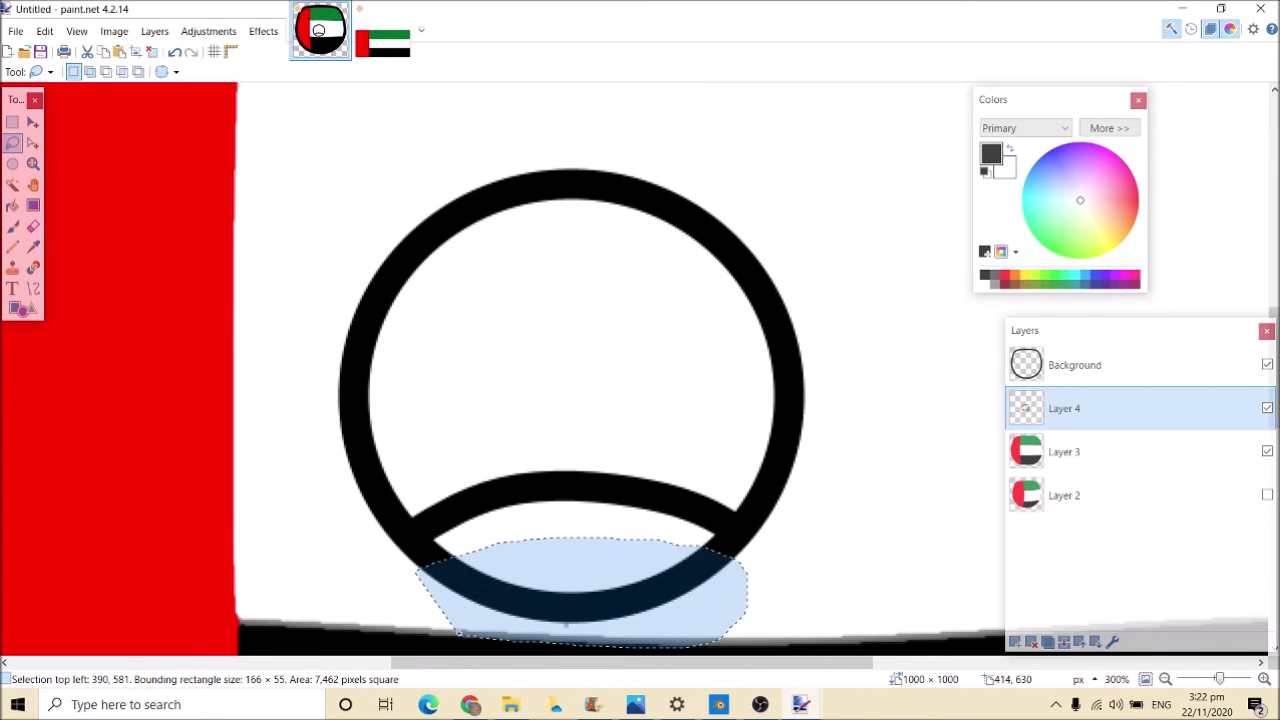
{"action": "key", "text": "Delete"}
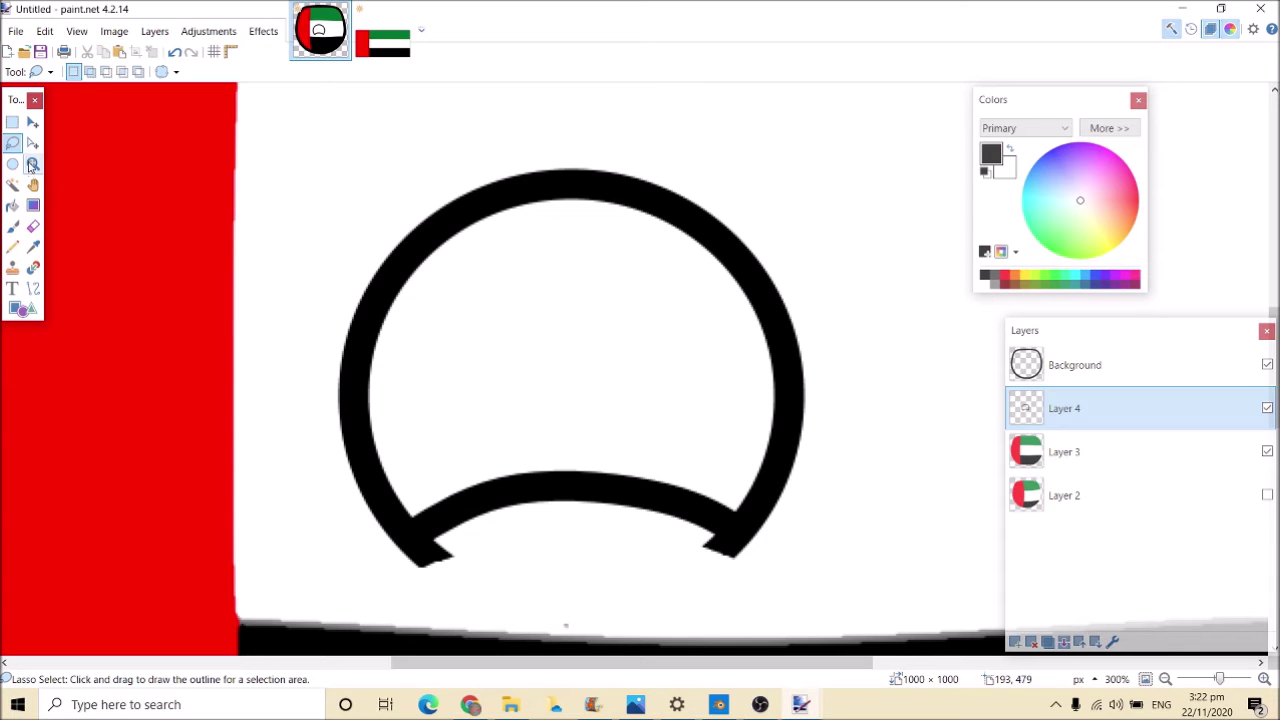
Erase the jagged corners where the arch meets the eye outline, using the Eraser at brush width 15
{"action": "left_click", "coordinate": [33, 226]}
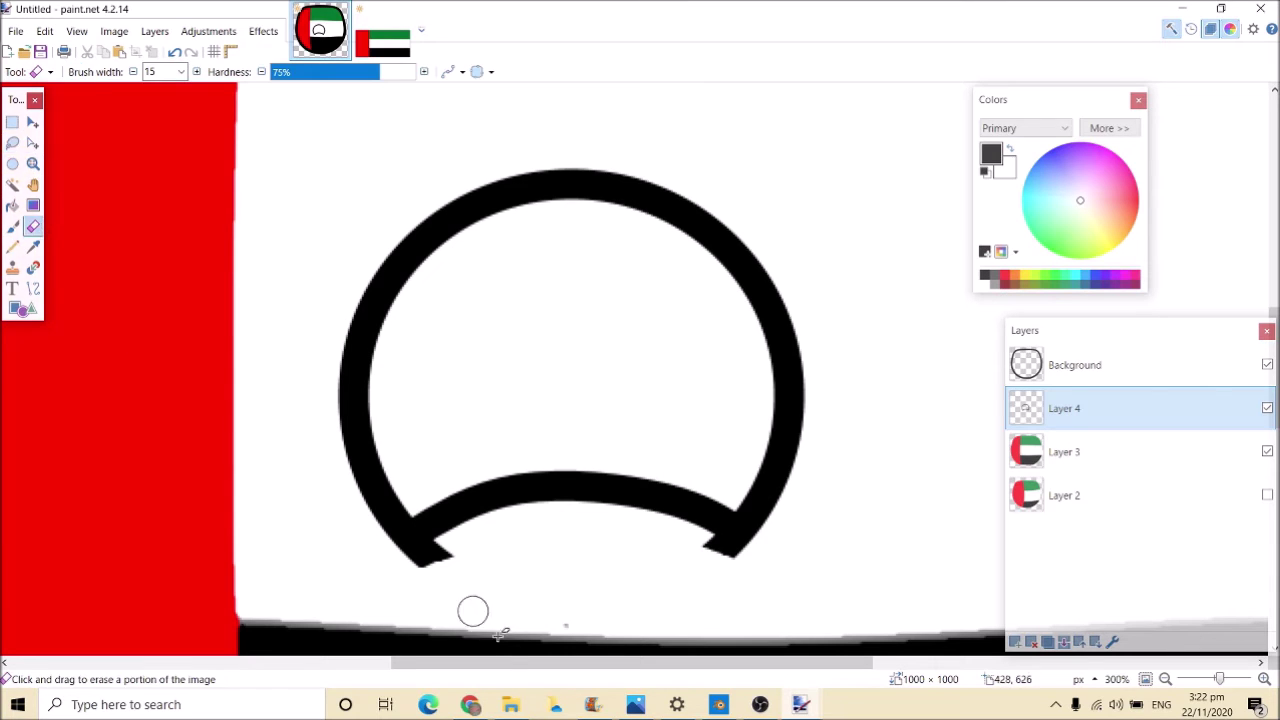
{"action": "left_click", "coordinate": [430, 562]}
{"action": "mouse_move", "coordinate": [705, 555]}
{"action": "left_mouse_down"}
{"action": "mouse_move", "coordinate": [753, 539]}
{"action": "mouse_move", "coordinate": [713, 553]}
{"action": "mouse_move", "coordinate": [750, 500]}
{"action": "left_mouse_up"}
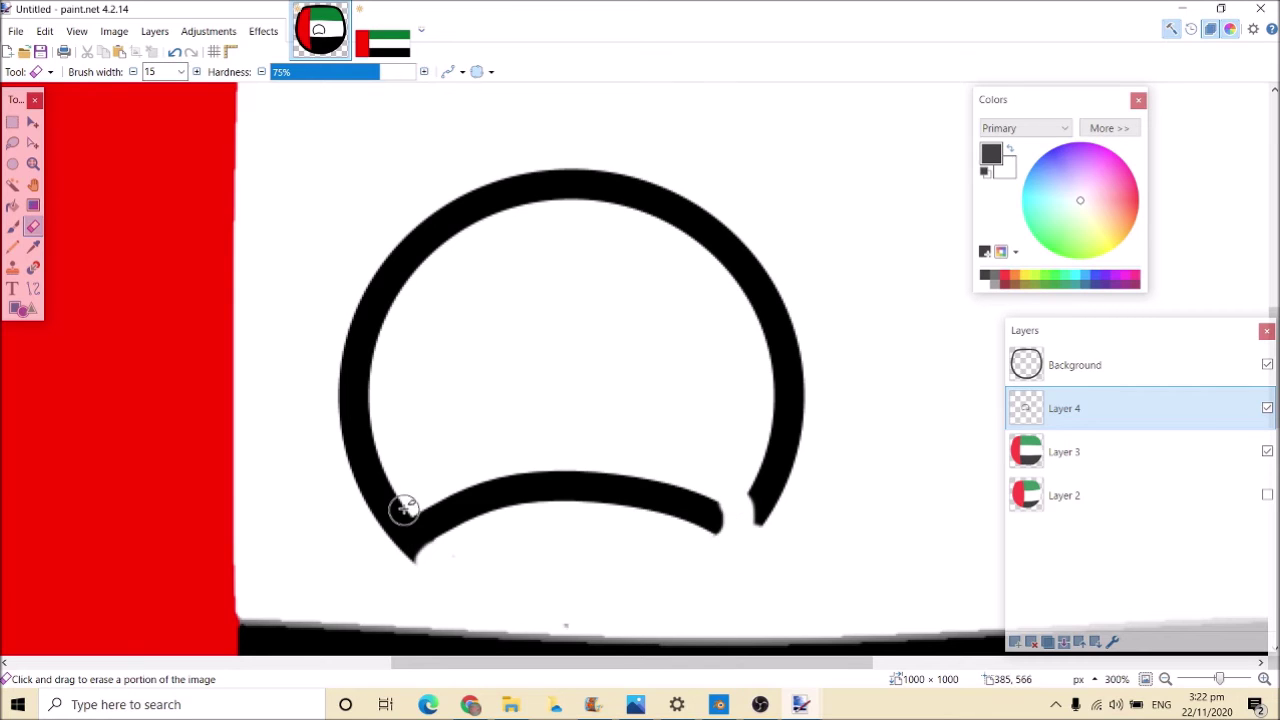
{"action": "mouse_move", "coordinate": [416, 499]}
{"action": "left_mouse_down"}
{"action": "mouse_move", "coordinate": [409, 562]}
{"action": "mouse_move", "coordinate": [410, 492]}
{"action": "left_mouse_up"}
Try to close the erased gap at the eye's lower left corner with black paint at brush width 15
{"action": "left_click", "coordinate": [33, 288]}
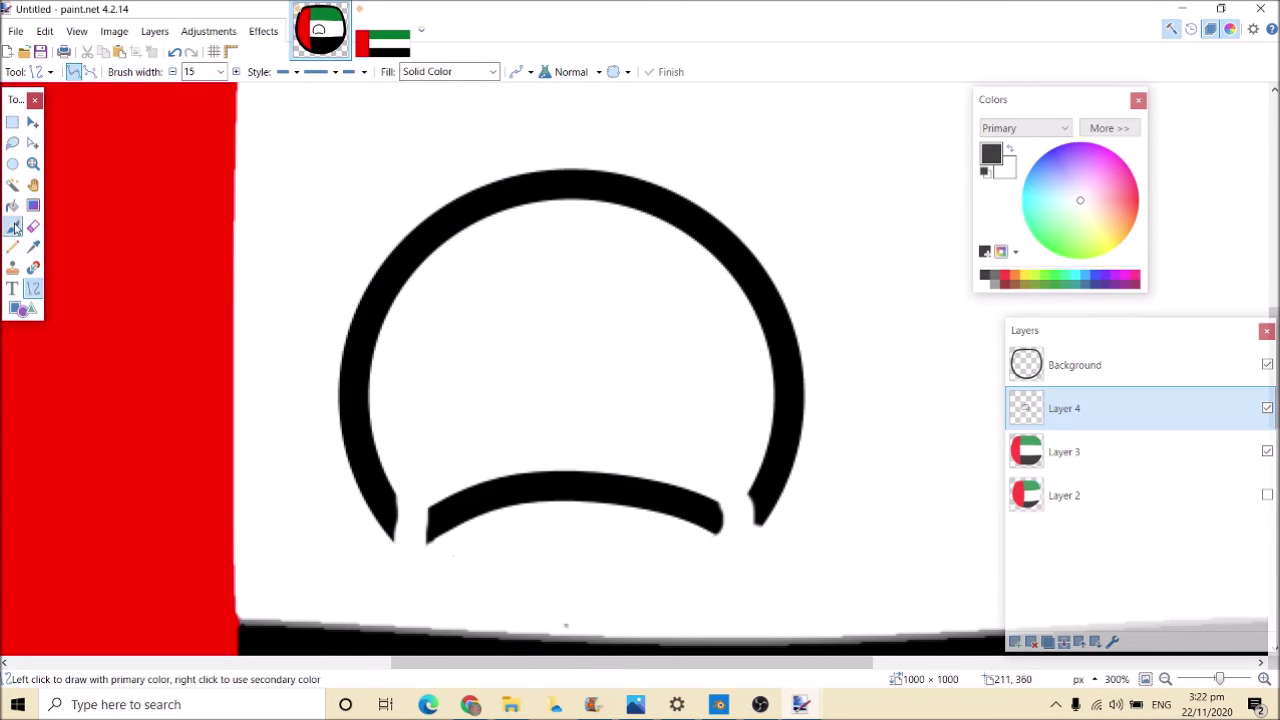
{"action": "left_click", "coordinate": [12, 226]}
{"action": "mouse_move", "coordinate": [397, 518]}
{"action": "left_mouse_down"}
{"action": "mouse_move", "coordinate": [434, 523]}
{"action": "mouse_move", "coordinate": [420, 533]}
{"action": "mouse_move", "coordinate": [382, 514]}
{"action": "left_mouse_up"}
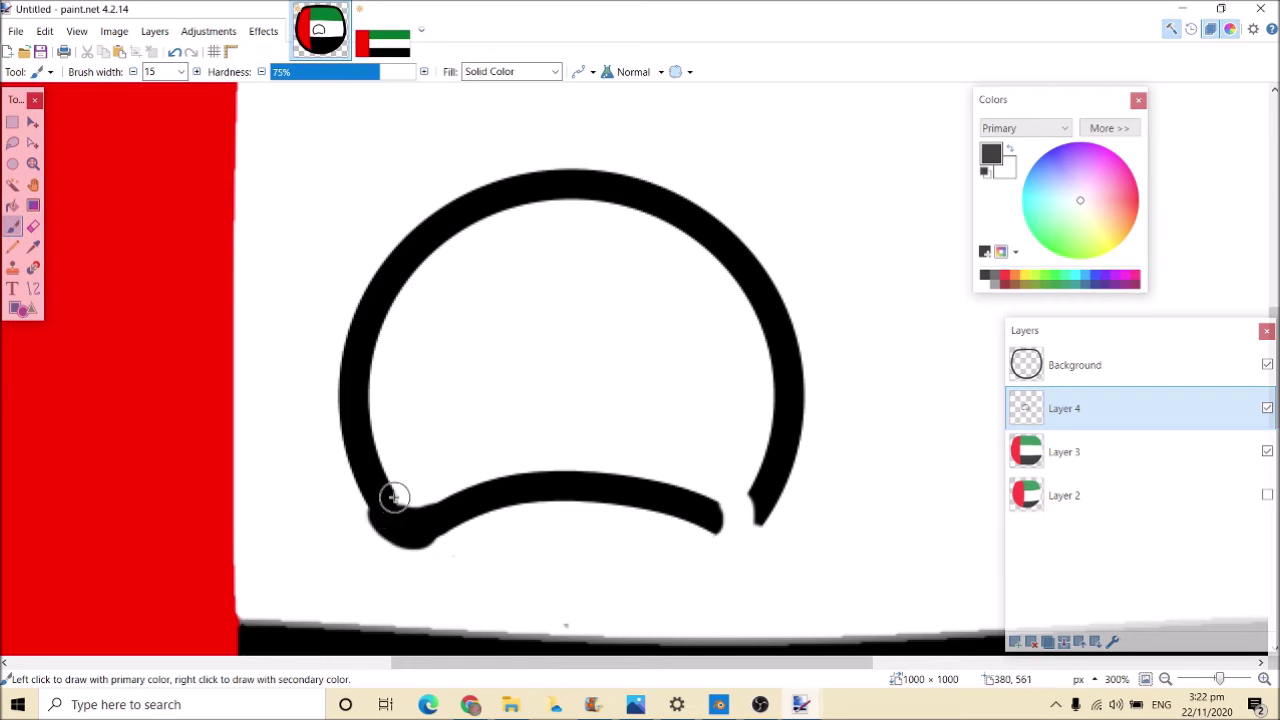
Undo the corner painting and the erased gaps at both lower corners of the eye, and erase the ragged tips beneath the arch's ends
{"action": "key", "text": "ctrl+z"}
{"action": "key", "text": "ctrl+z"}
{"action": "key", "text": "ctrl+z"}
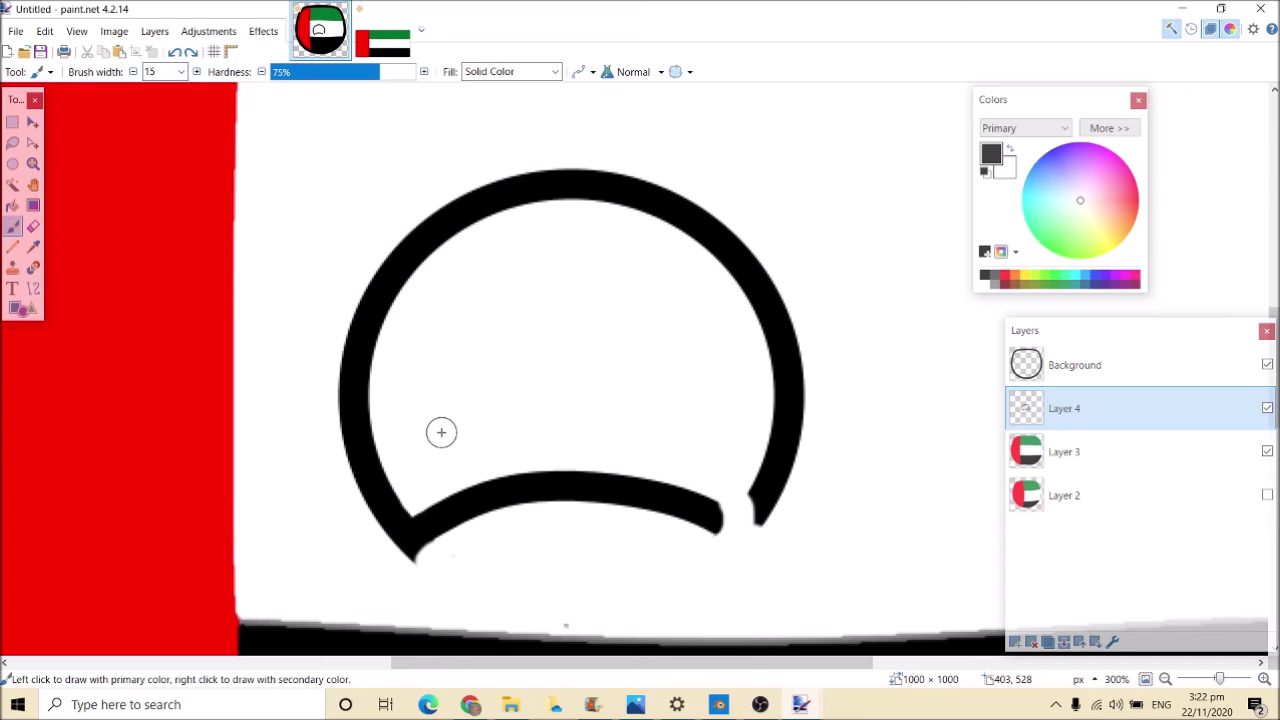
{"action": "key", "text": "ctrl+z"}
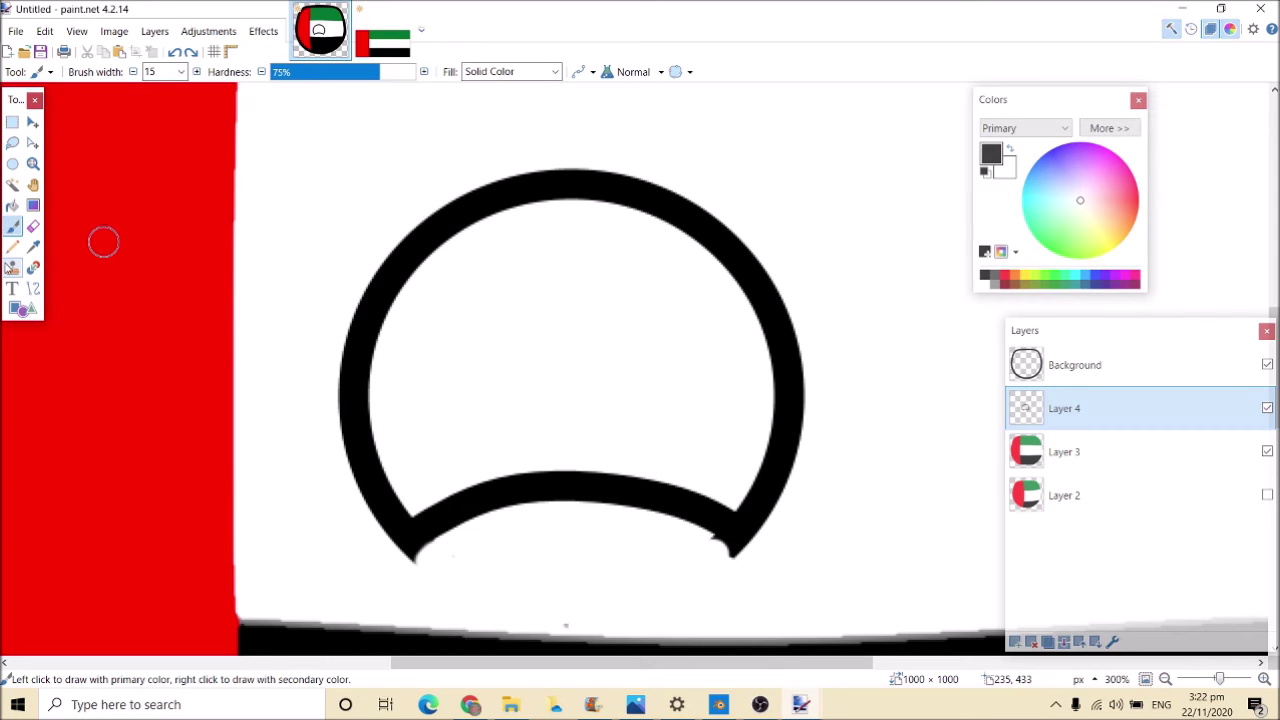
{"action": "left_click", "coordinate": [33, 228]}
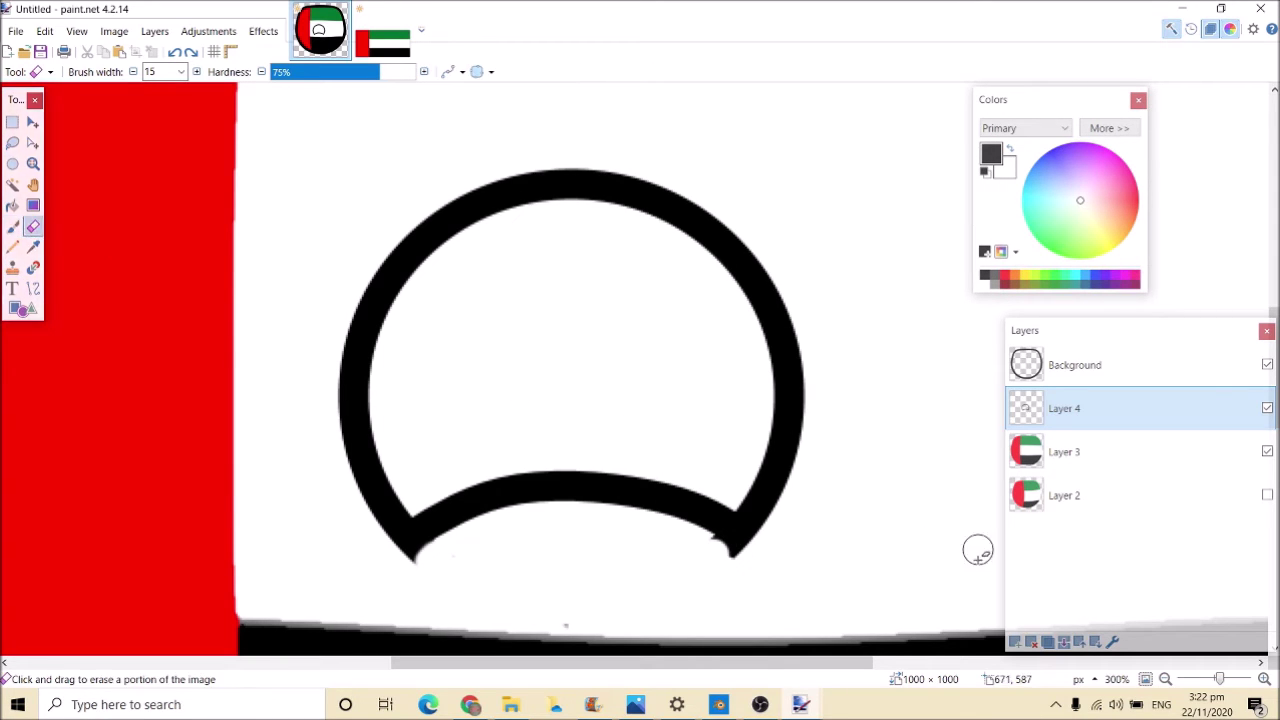
{"action": "left_click_drag", "start_coordinate": [711, 550], "coordinate": [737, 571]}
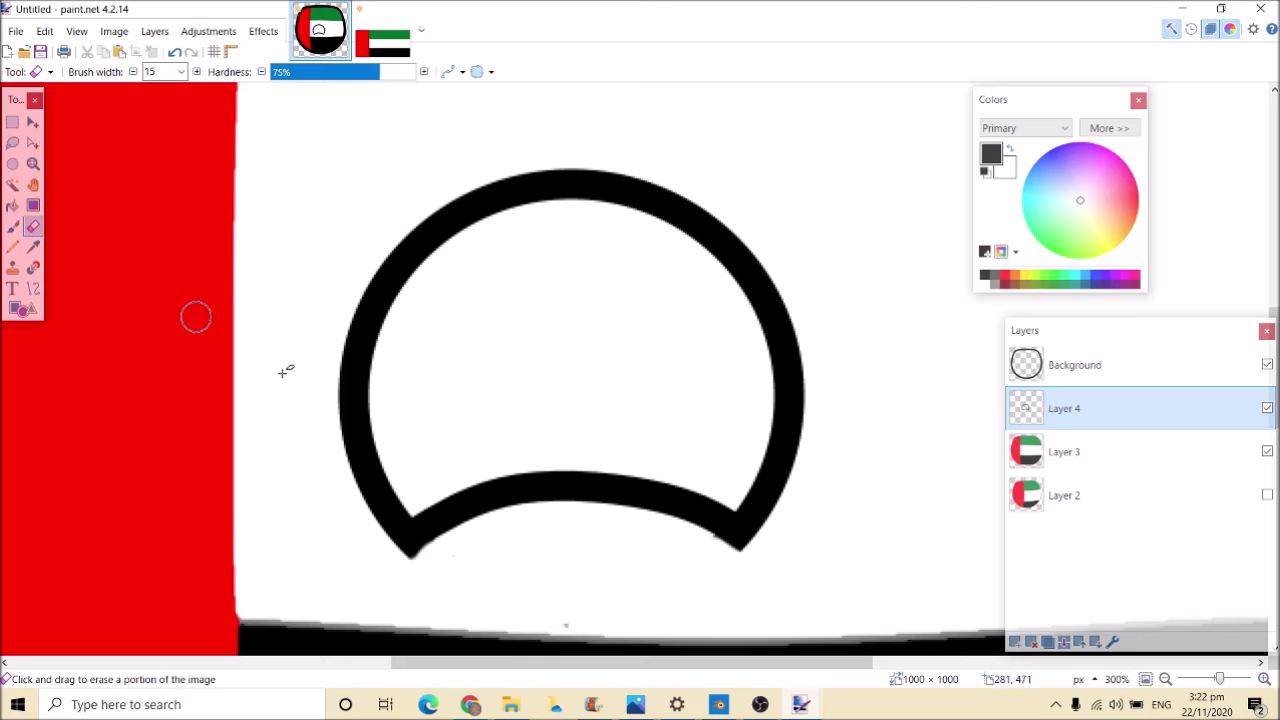
Select the eye on Layer 4 with a rectangle, lower it slightly within the white stripe, and shrink it a little
{"action": "left_click", "coordinate": [1165, 679]}
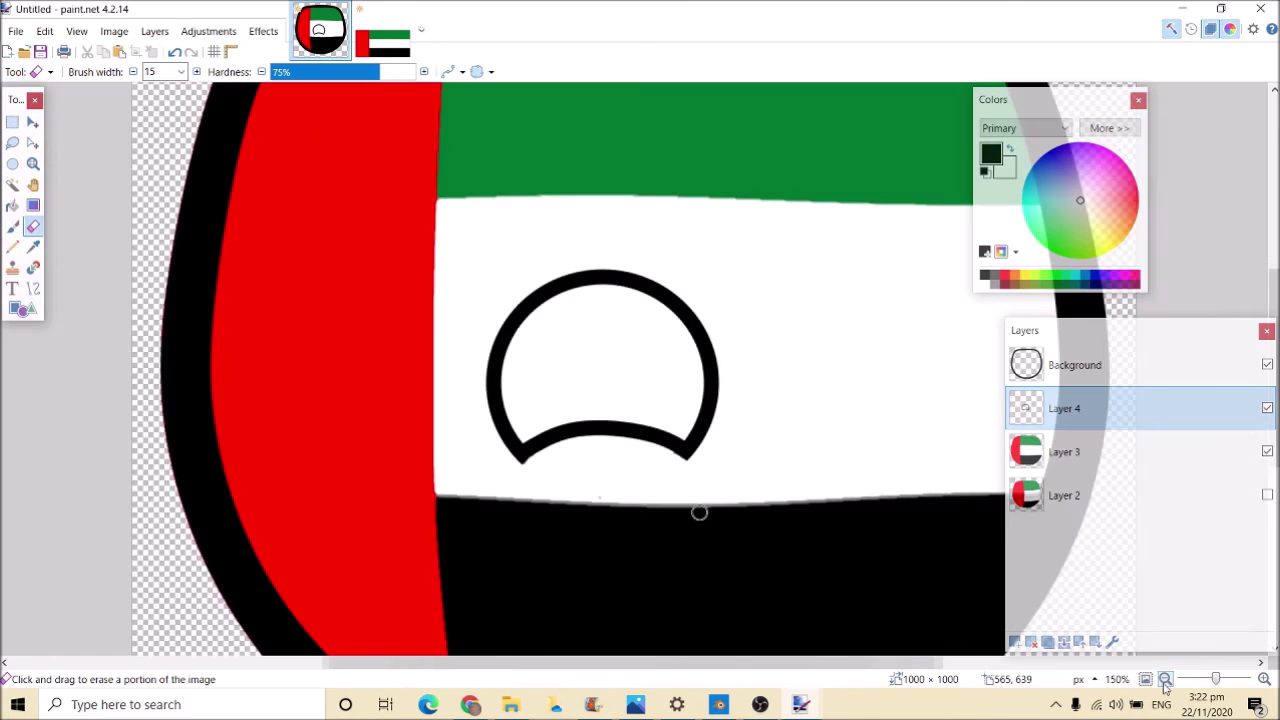
{"action": "left_click", "coordinate": [1165, 679]}
{"action": "left_click", "coordinate": [1165, 679]}
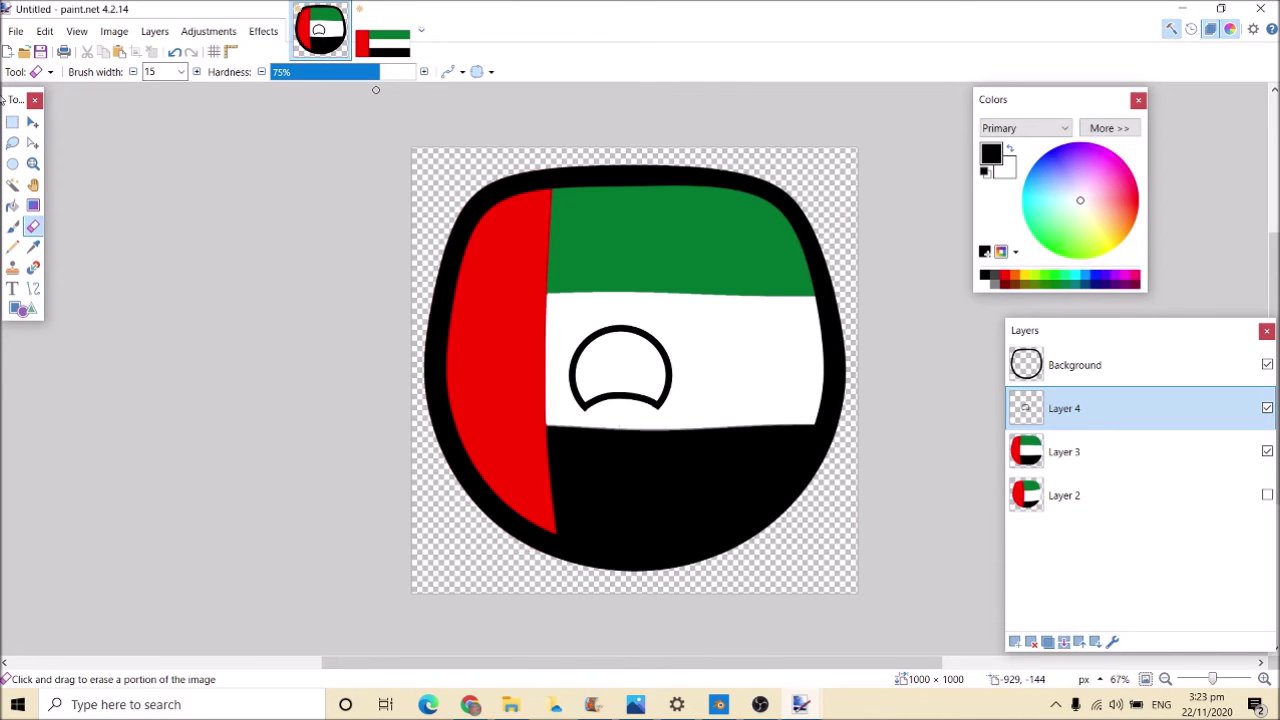
{"action": "left_click", "coordinate": [31, 126]}
{"action": "left_click", "coordinate": [12, 122]}
{"action": "mouse_move", "coordinate": [405, 190]}
{"action": "left_mouse_down"}
{"action": "mouse_move", "coordinate": [663, 437]}
{"action": "mouse_move", "coordinate": [695, 448]}
{"action": "left_mouse_up"}
{"action": "left_click_drag", "start_coordinate": [565, 274], "coordinate": [707, 452]}
{"action": "left_click", "coordinate": [32, 122]}
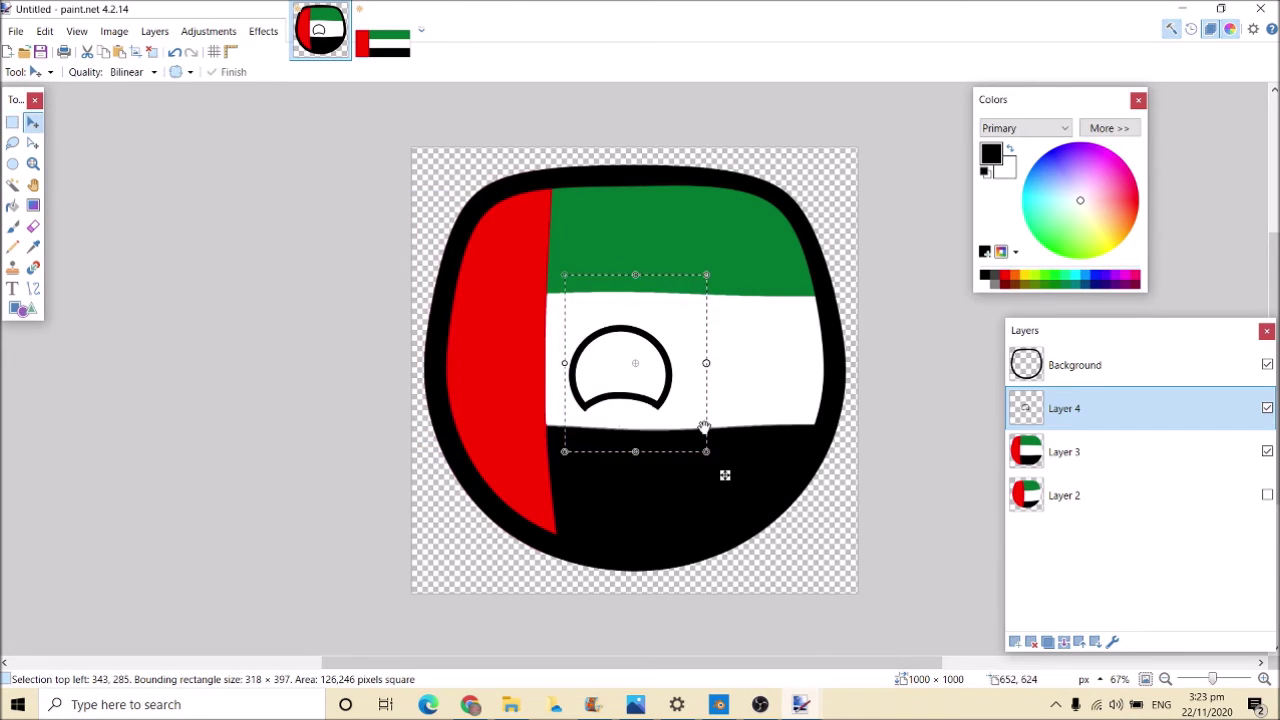
{"action": "left_click_drag", "start_coordinate": [725, 476], "coordinate": [757, 534]}
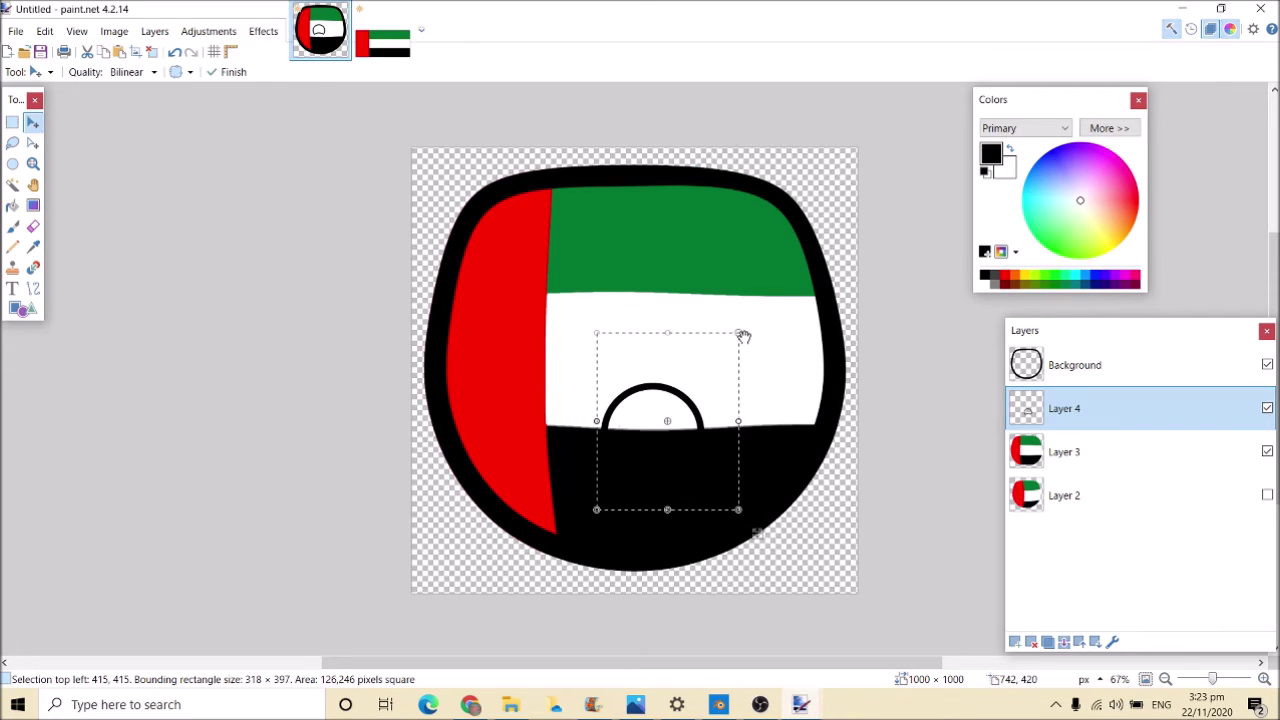
{"action": "left_click_drag", "start_coordinate": [760, 536], "coordinate": [724, 482]}
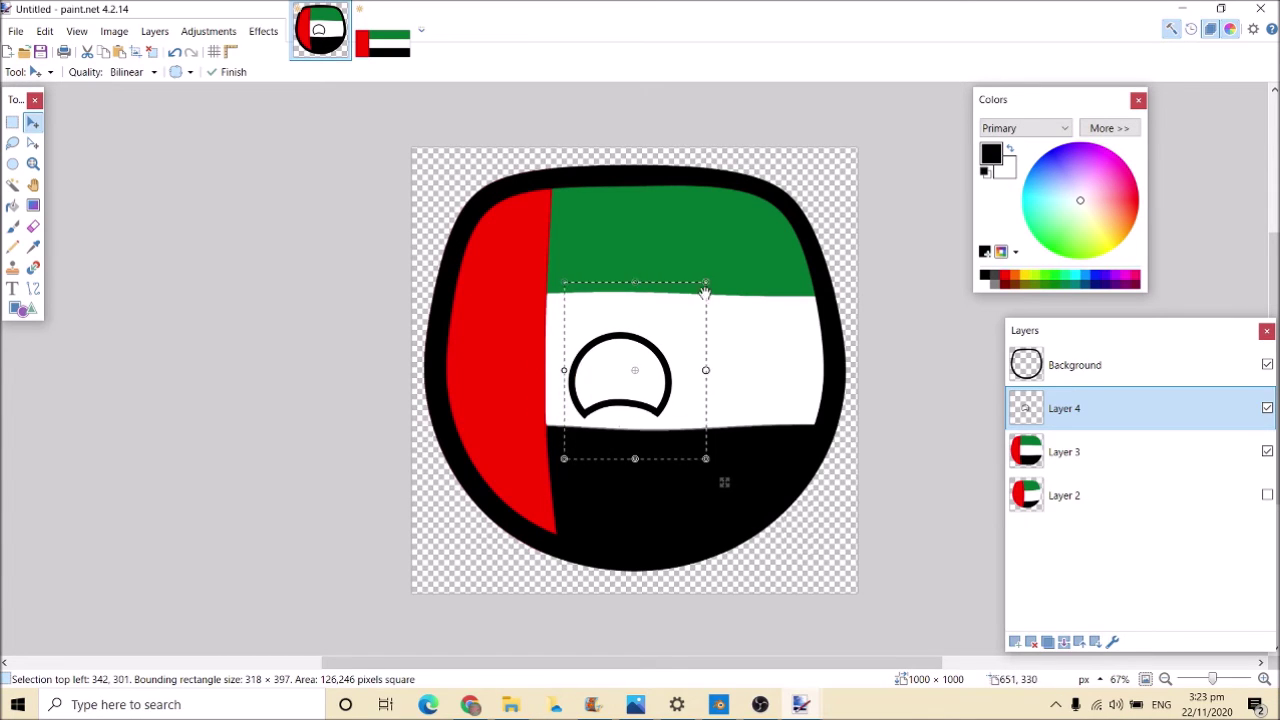
{"action": "mouse_move", "coordinate": [706, 287]}
{"action": "left_mouse_down"}
{"action": "mouse_move", "coordinate": [703, 311]}
{"action": "mouse_move", "coordinate": [692, 307]}
{"action": "left_mouse_up"}
{"action": "key", "text": "ctrl+d"}
Fill the eye's interior with white and move the eye about 67 pixels right and 28 pixels down
{"action": "left_click", "coordinate": [13, 205]}
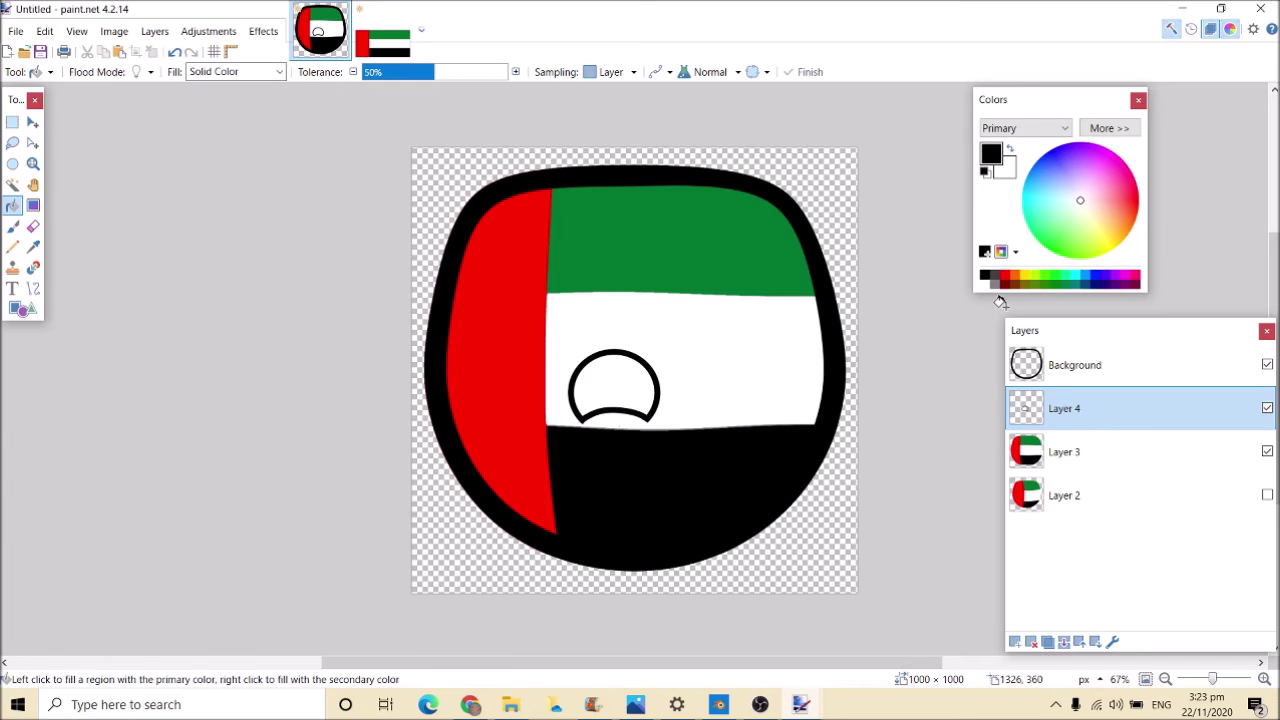
{"action": "left_click", "coordinate": [985, 286]}
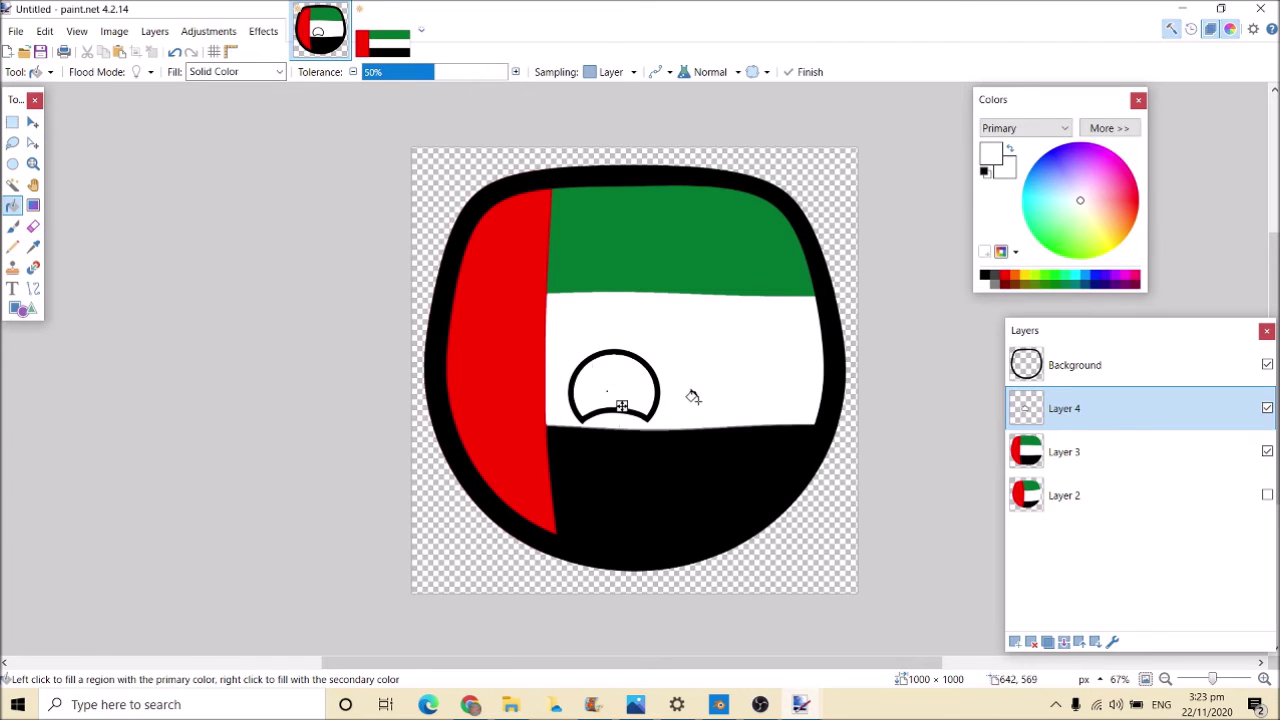
{"action": "left_click", "coordinate": [33, 122]}
{"action": "left_click_drag", "start_coordinate": [592, 373], "coordinate": [626, 386]}
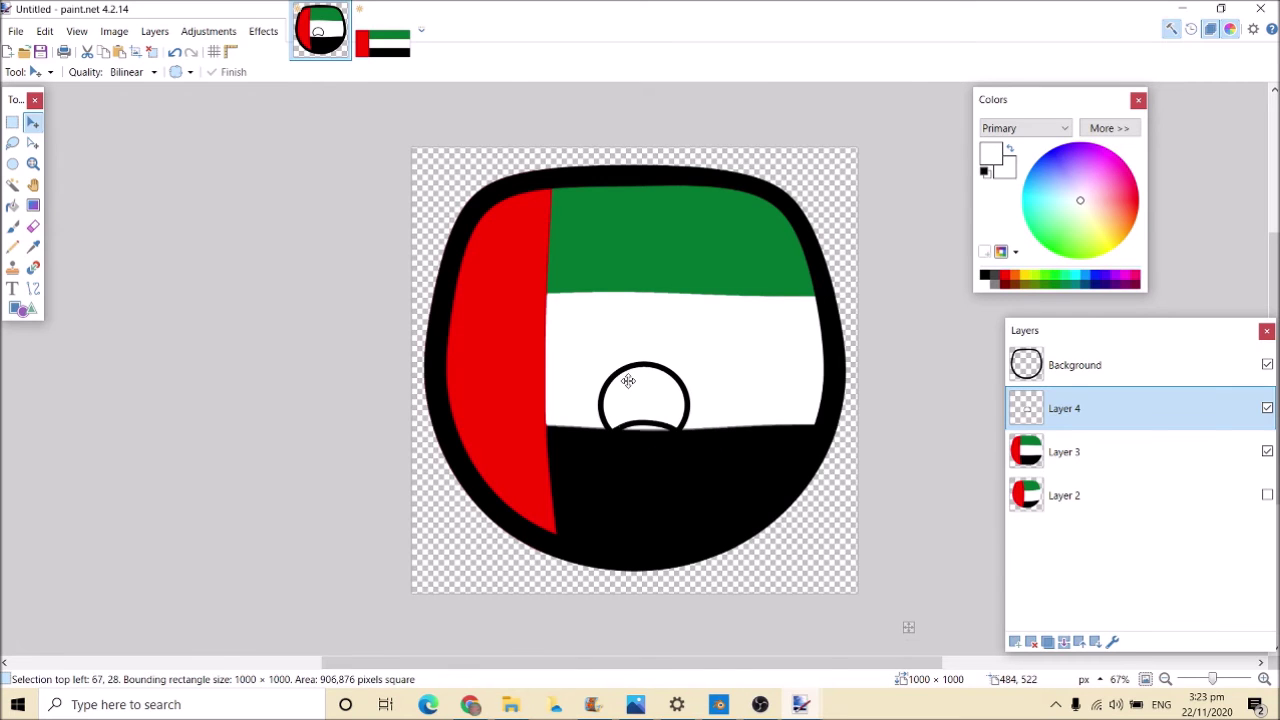
Duplicate Layer 4 and move the copied eye about 237 pixels to the right of the first one
{"action": "left_click", "coordinate": [1038, 641]}
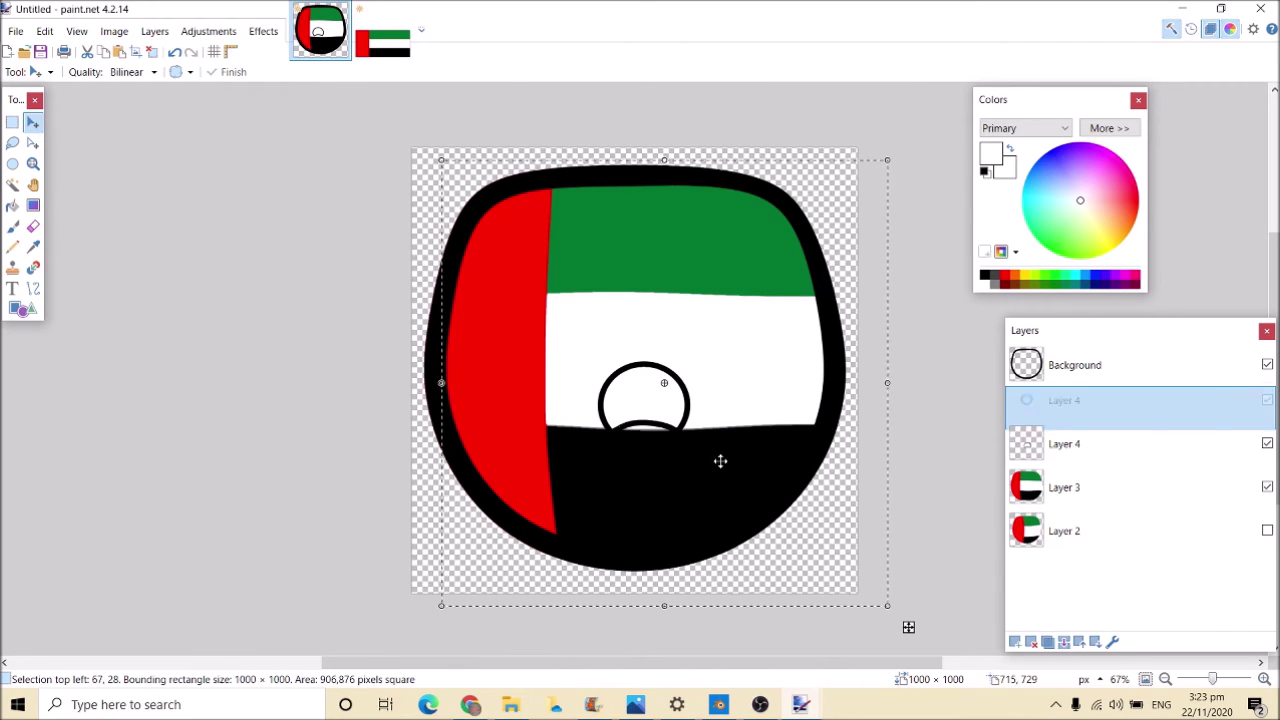
{"action": "left_click_drag", "start_coordinate": [660, 416], "coordinate": [751, 412]}
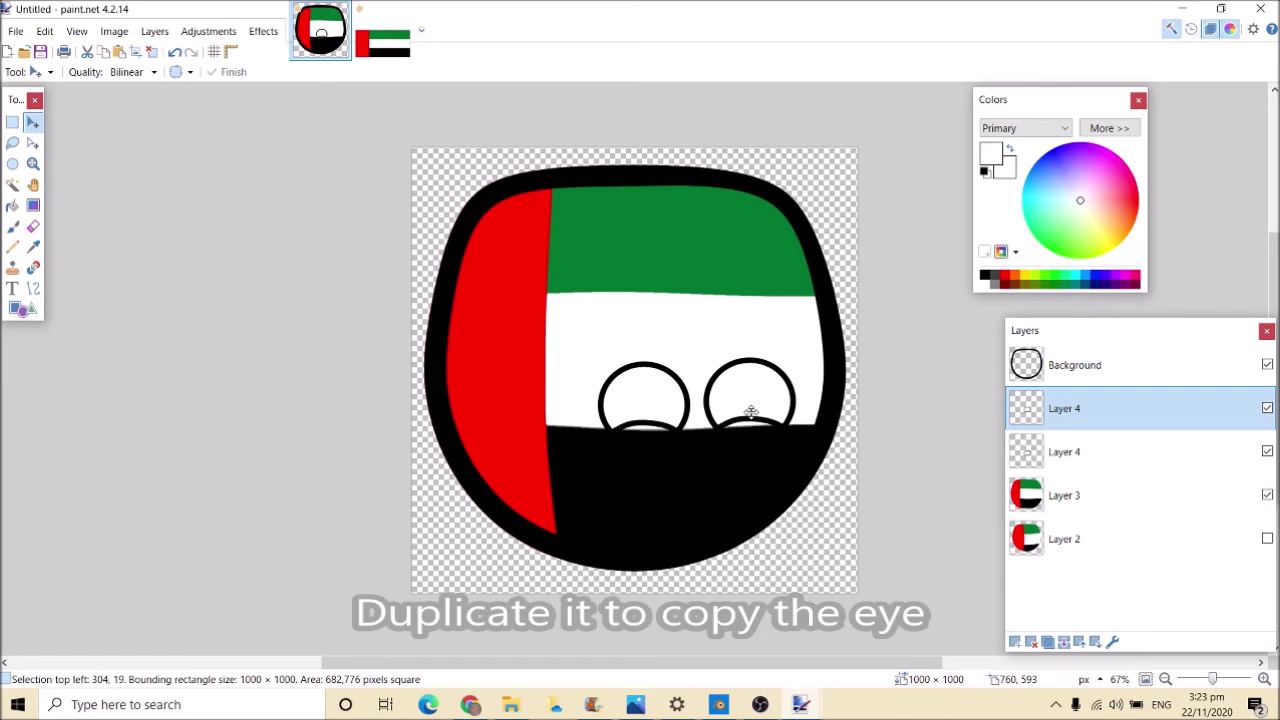
{"action": "key", "text": "ctrl+d"}
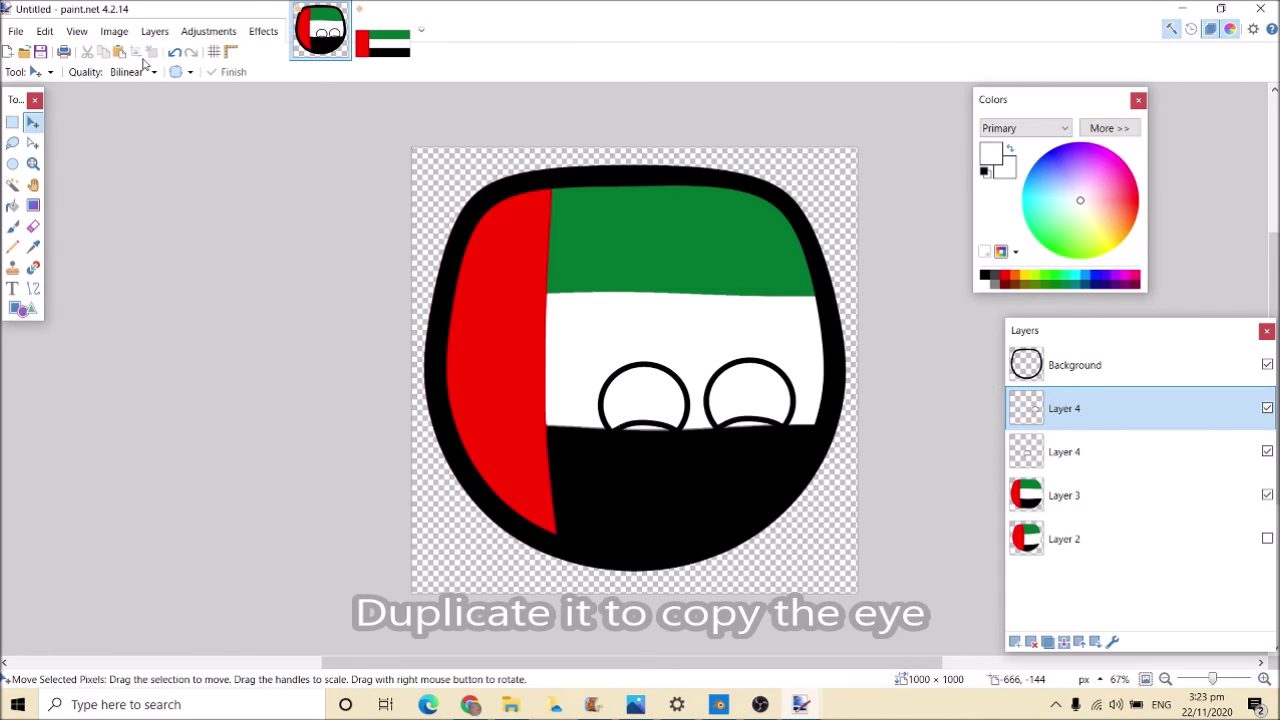
Hide Layer 3 and show Layer 2 so the strongly curved flag appears behind the eyes
{"action": "left_click", "coordinate": [1267, 495]}
{"action": "left_click", "coordinate": [1267, 539]}
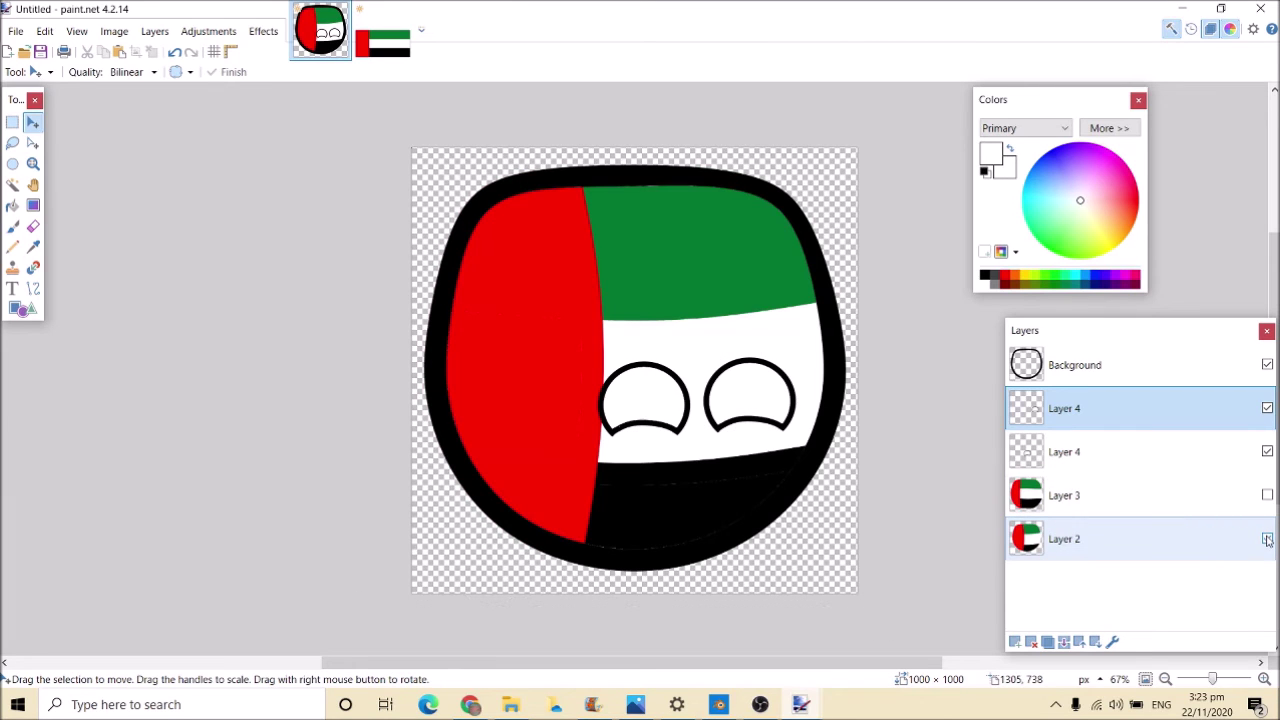
{"action": "left_click", "coordinate": [1265, 679]}
{"action": "left_click", "coordinate": [1265, 679]}
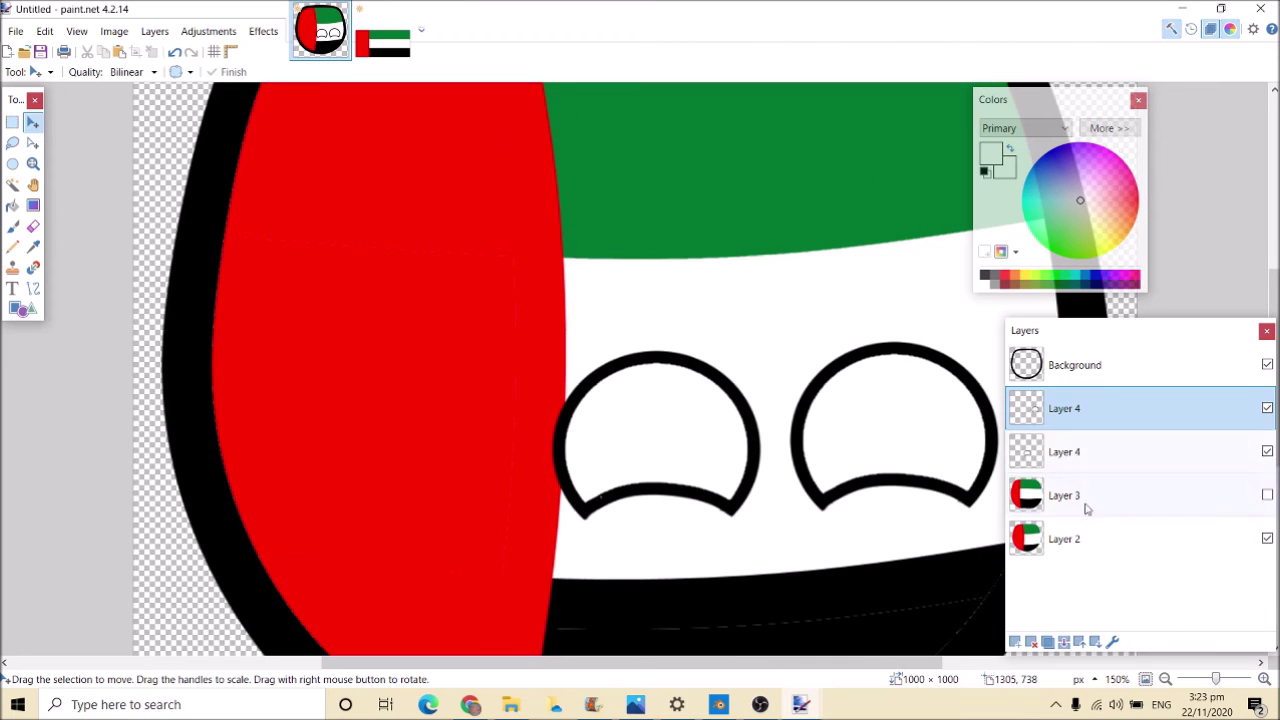
Merge the duplicated eye layer down into the original Layer 4, keeping it beneath the Background layer
{"action": "left_click", "coordinate": [1088, 649]}
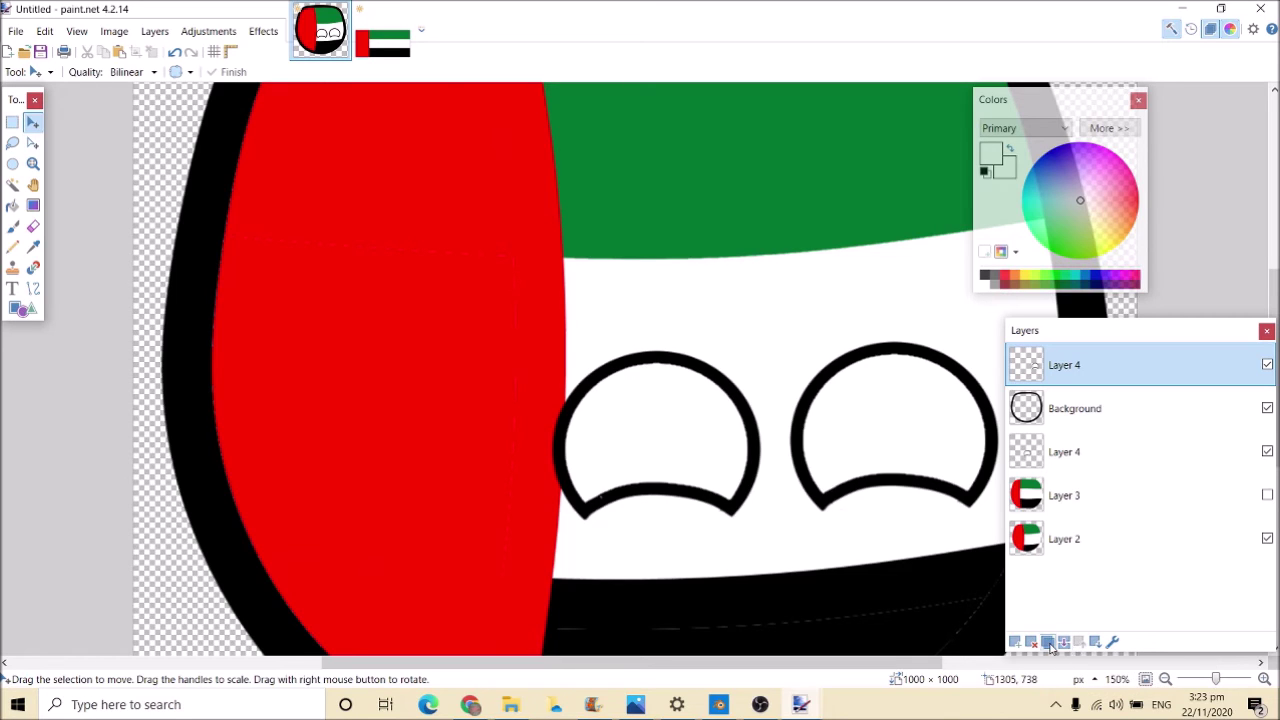
{"action": "left_click", "coordinate": [1097, 648]}
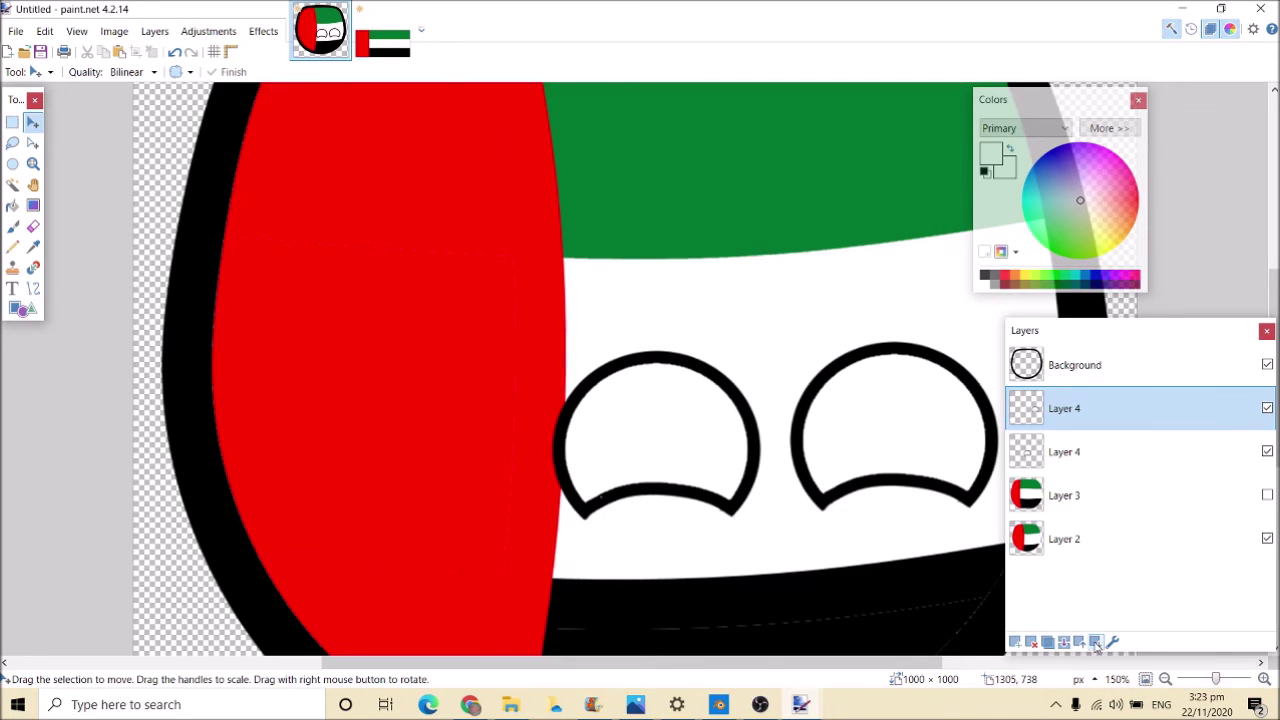
{"action": "left_click", "coordinate": [1064, 642]}
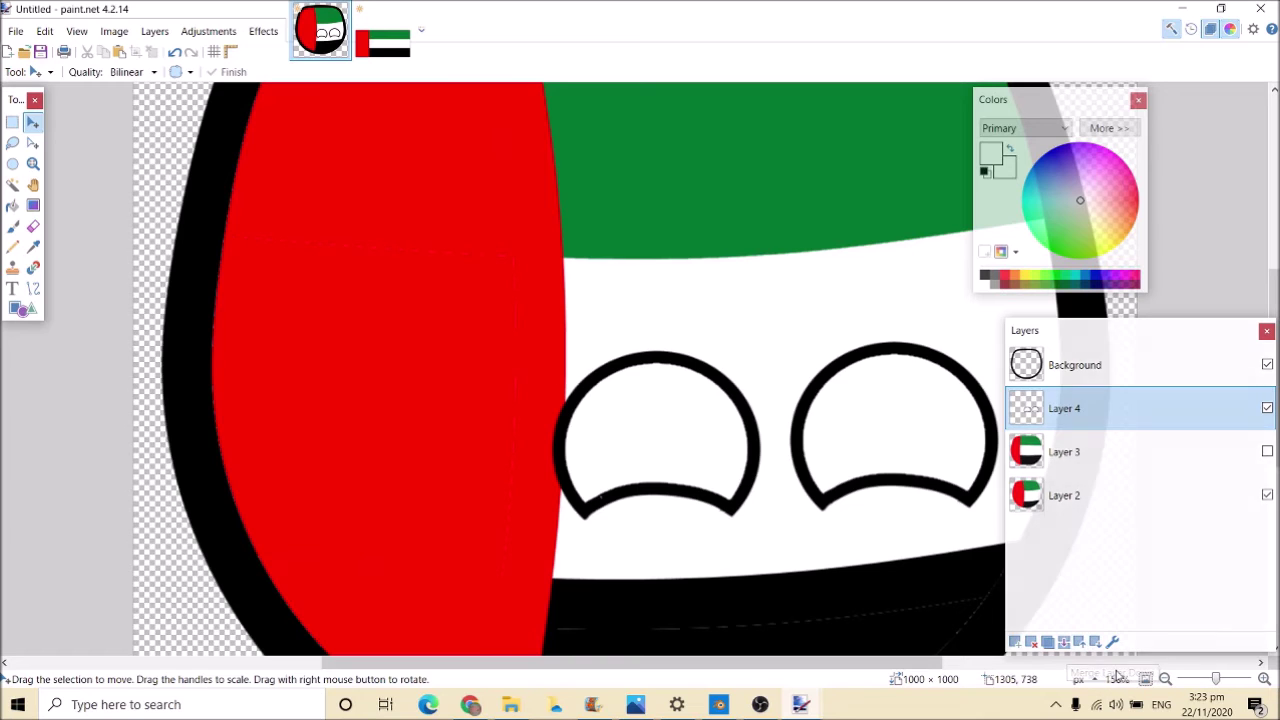
Fill the black stripe and the thin gaps around it on Layer 2 with black
{"action": "left_click", "coordinate": [1161, 679]}
{"action": "left_click", "coordinate": [1064, 495]}
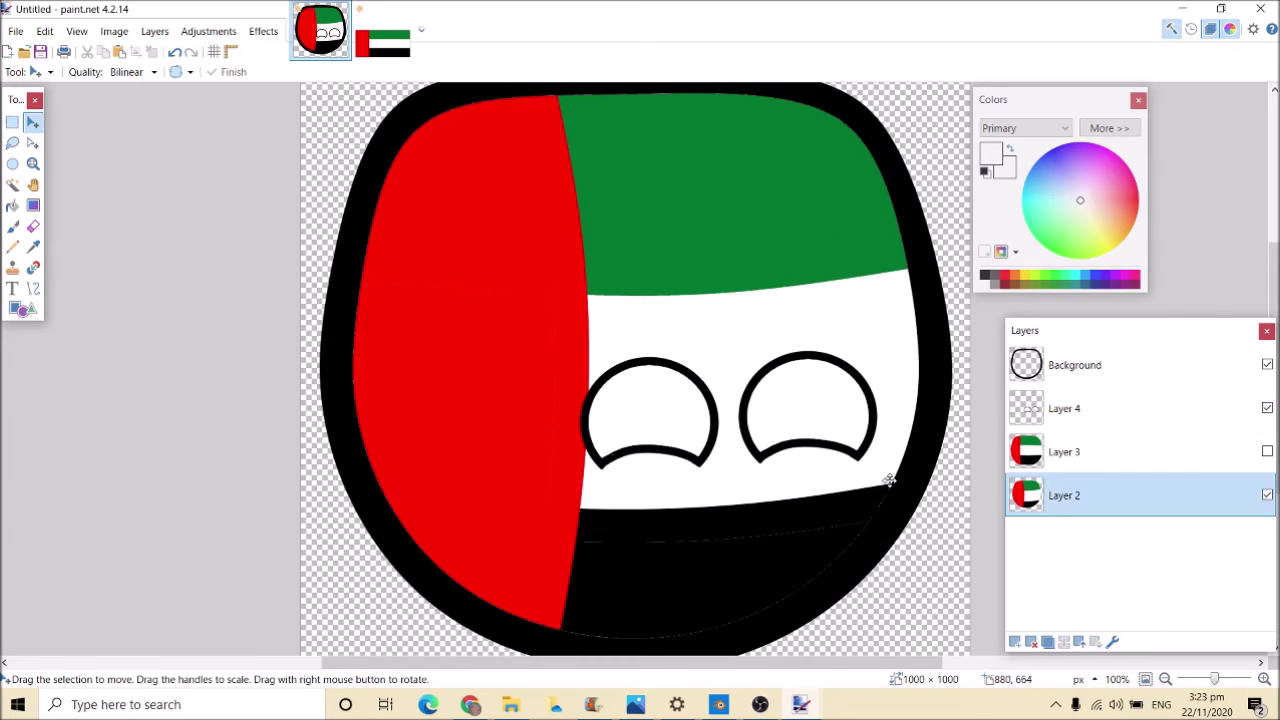
{"action": "left_click", "coordinate": [12, 205]}
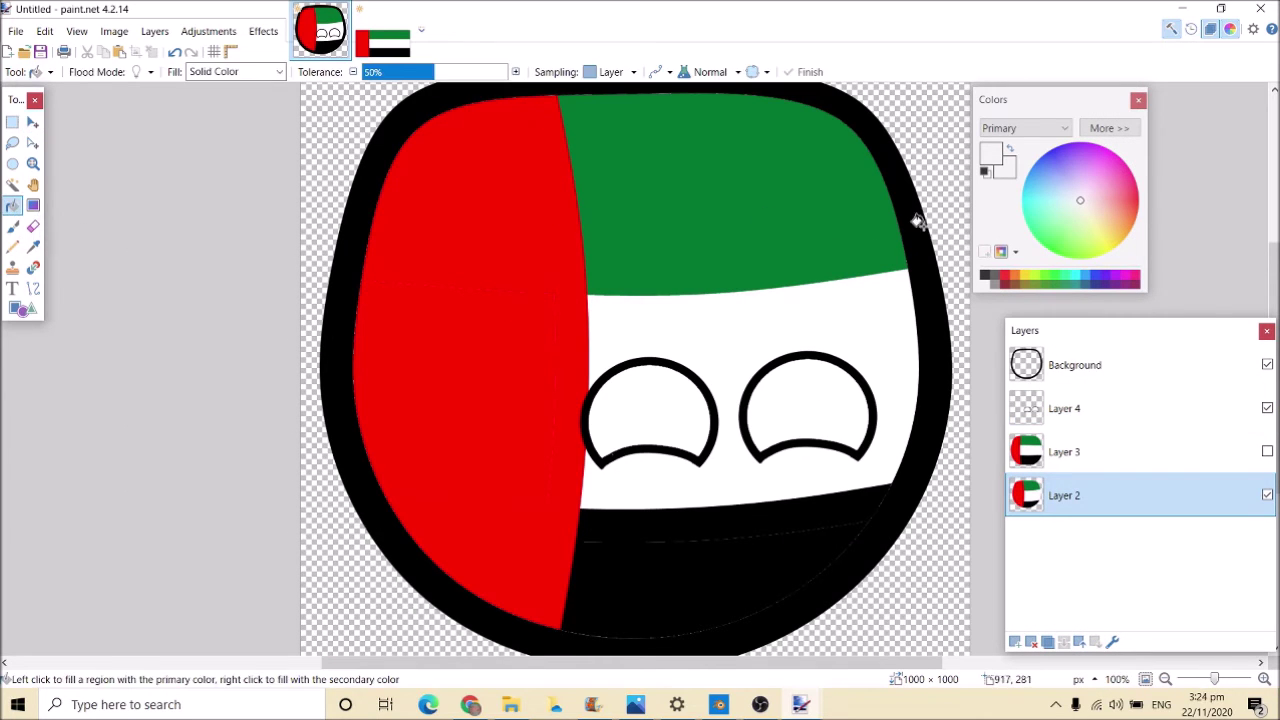
{"action": "left_click", "coordinate": [985, 275]}
{"action": "left_click", "coordinate": [770, 568]}
{"action": "left_click", "coordinate": [751, 597]}
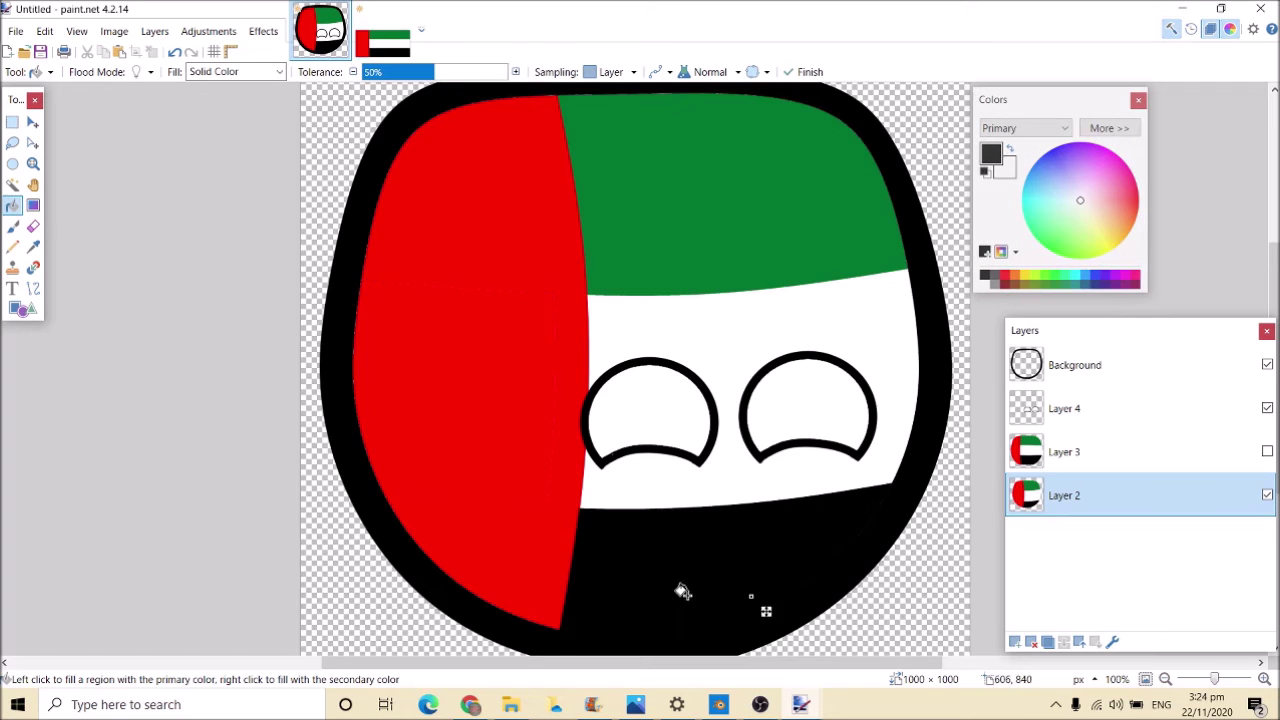
{"action": "left_click", "coordinate": [14, 164]}
{"action": "scroll", "coordinate": [689, 466], "scroll_direction": "down", "scroll_amount": 3}
{"action": "scroll", "coordinate": [689, 466], "scroll_direction": "up", "scroll_amount": 4}
{"action": "scroll", "coordinate": [690, 458], "scroll_direction": "down", "scroll_amount": 4}
{"action": "scroll", "coordinate": [690, 458], "scroll_direction": "up", "scroll_amount": 4}
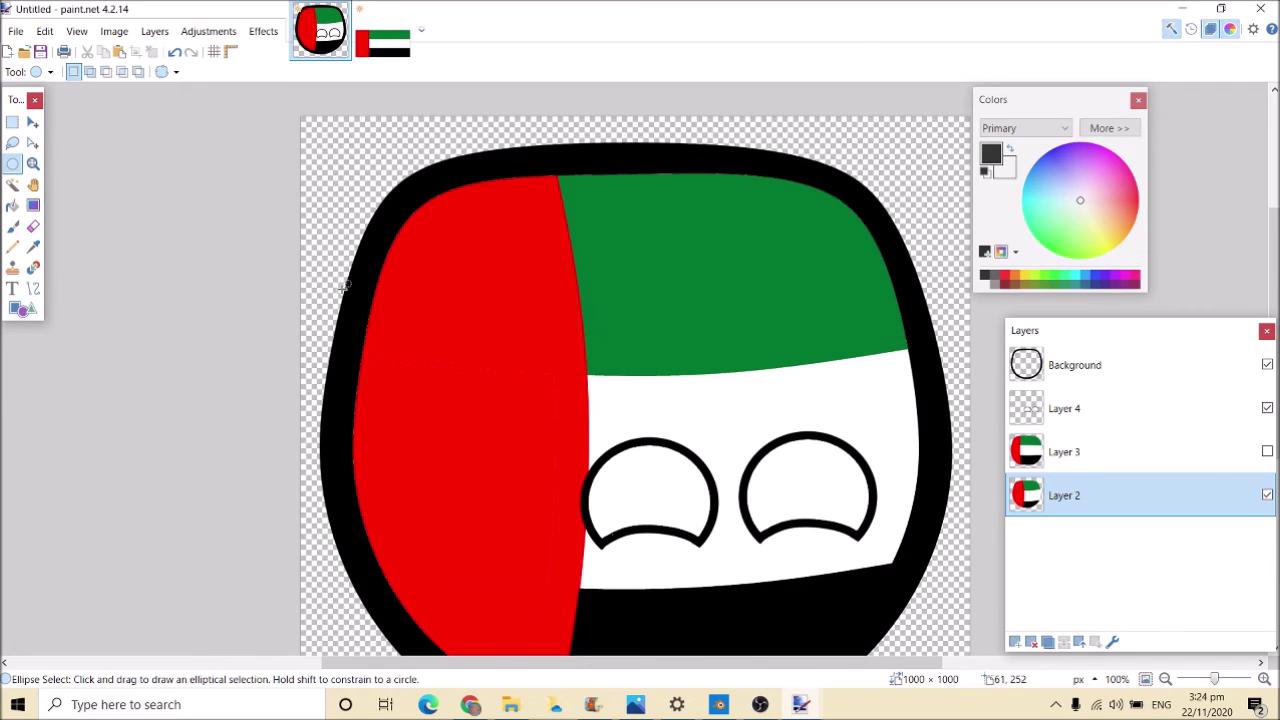
{"action": "scroll", "coordinate": [513, 301], "scroll_direction": "down", "scroll_amount": 3}
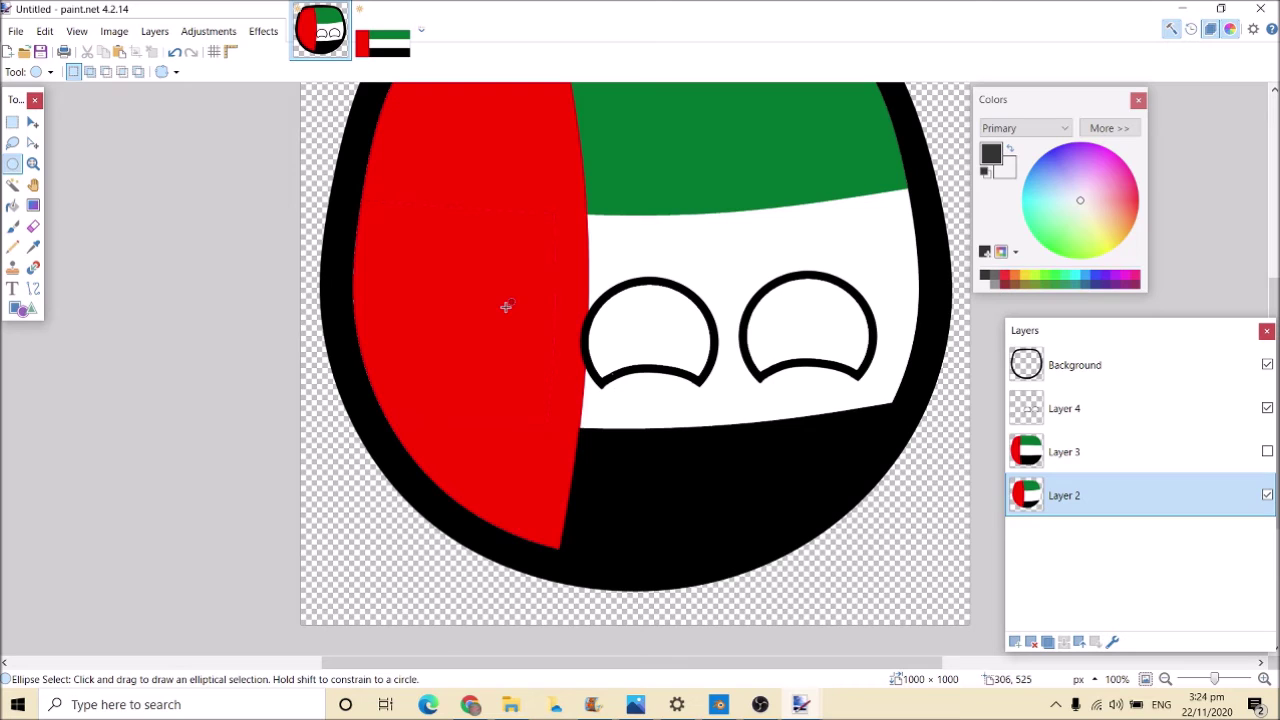
{"action": "scroll", "coordinate": [697, 258], "scroll_direction": "up", "scroll_amount": 3}
{"action": "scroll", "coordinate": [697, 258], "scroll_direction": "down", "scroll_amount": 2}
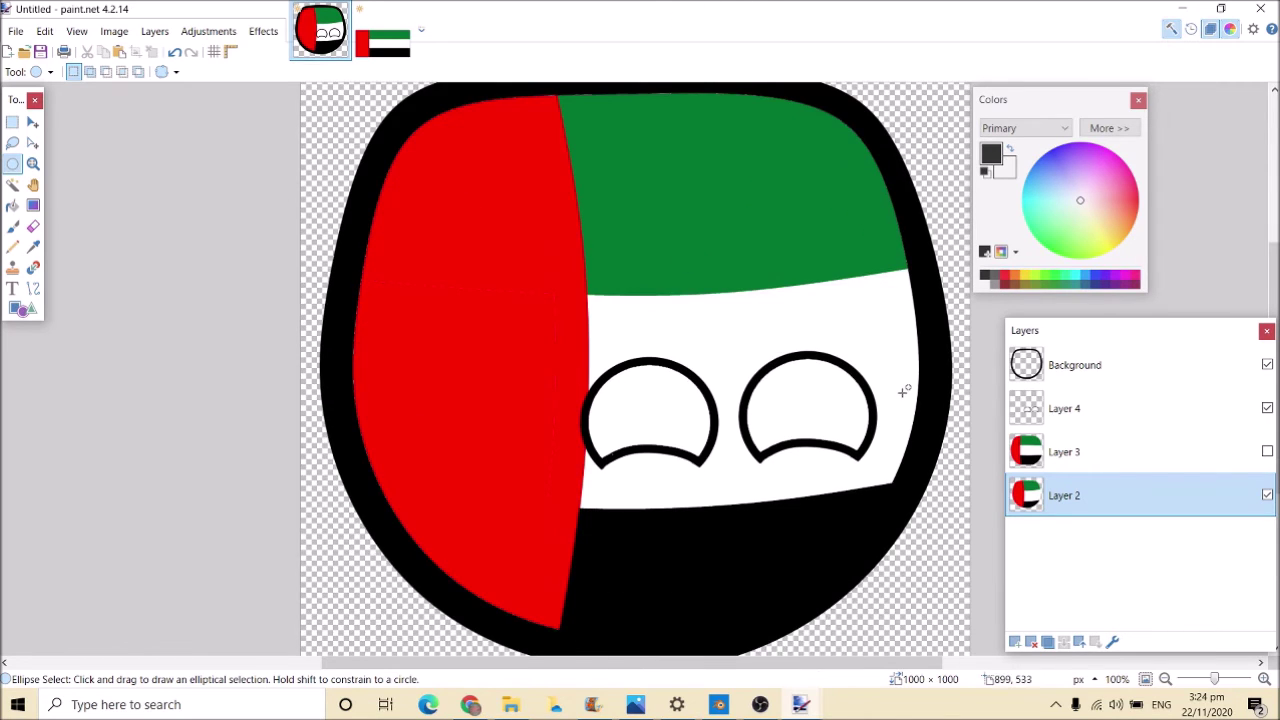
On a new layer above Layer 4, outline the lower edge of the left eye in black at brush width 15 and fill the shape black
{"action": "left_click", "coordinate": [1008, 414]}
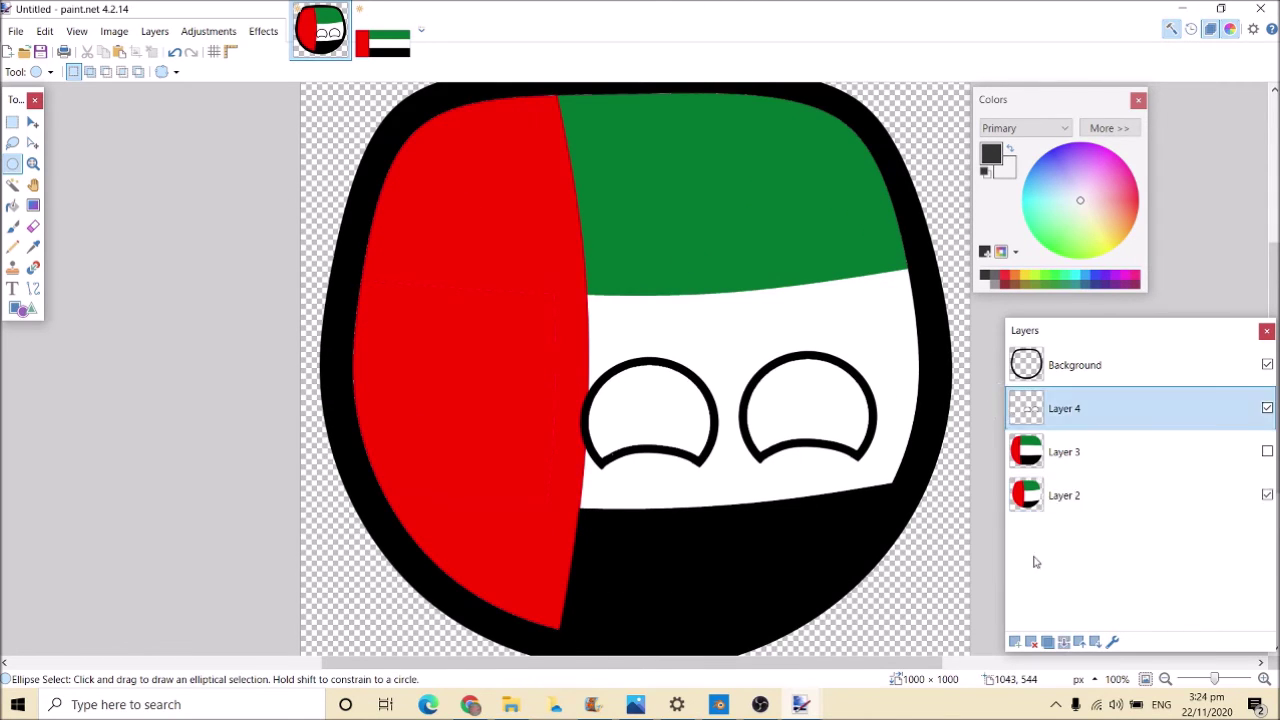
{"action": "left_click", "coordinate": [1018, 644]}
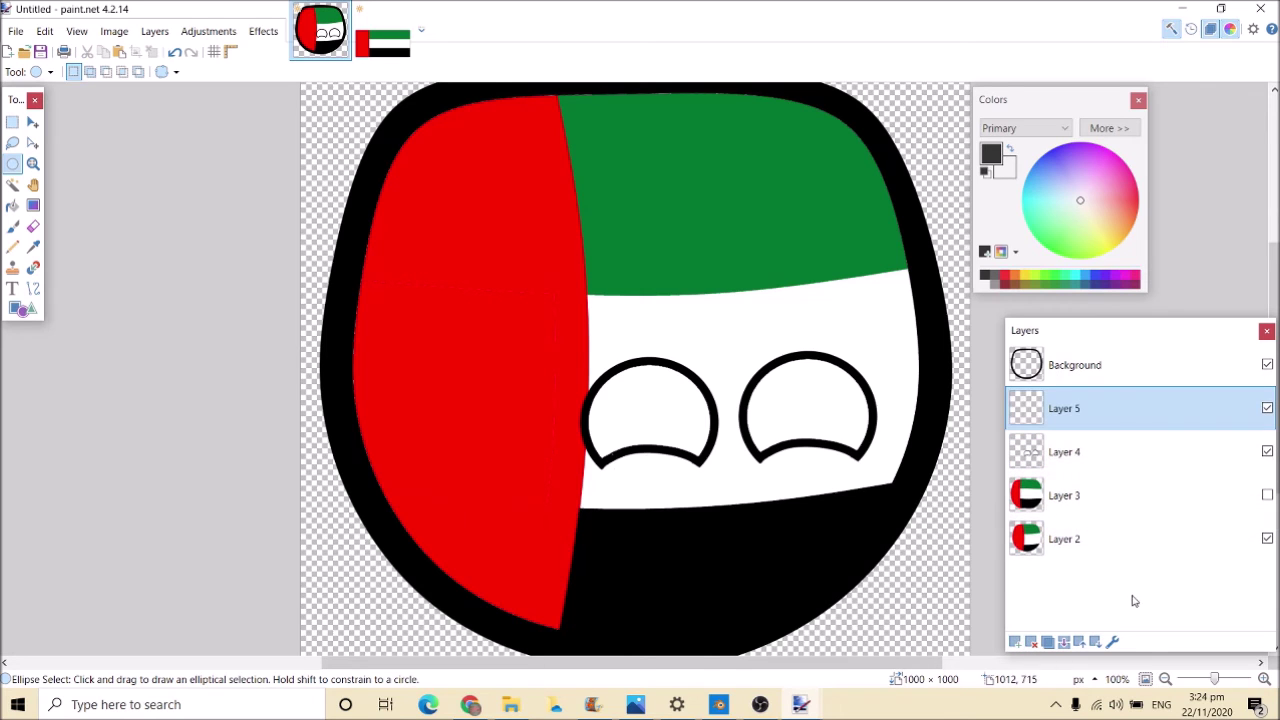
{"action": "left_click", "coordinate": [1265, 679]}
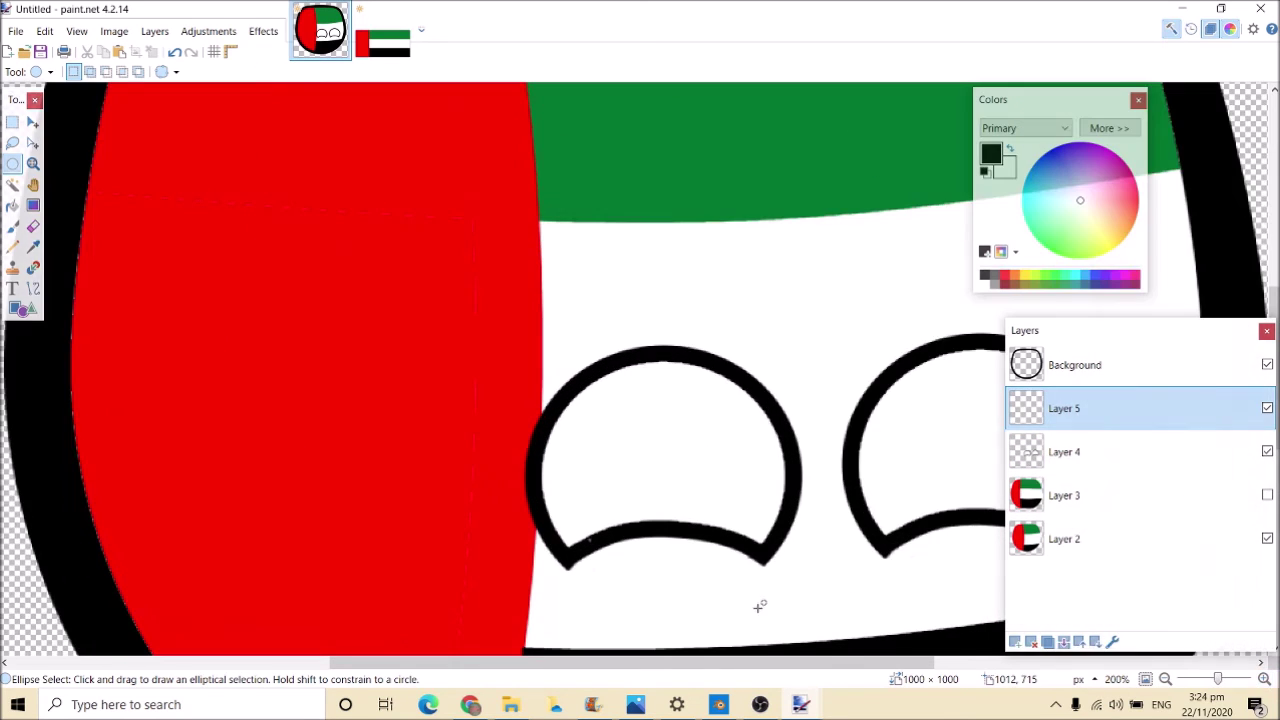
{"action": "scroll", "coordinate": [825, 675], "scroll_direction": "right", "scroll_amount": 3}
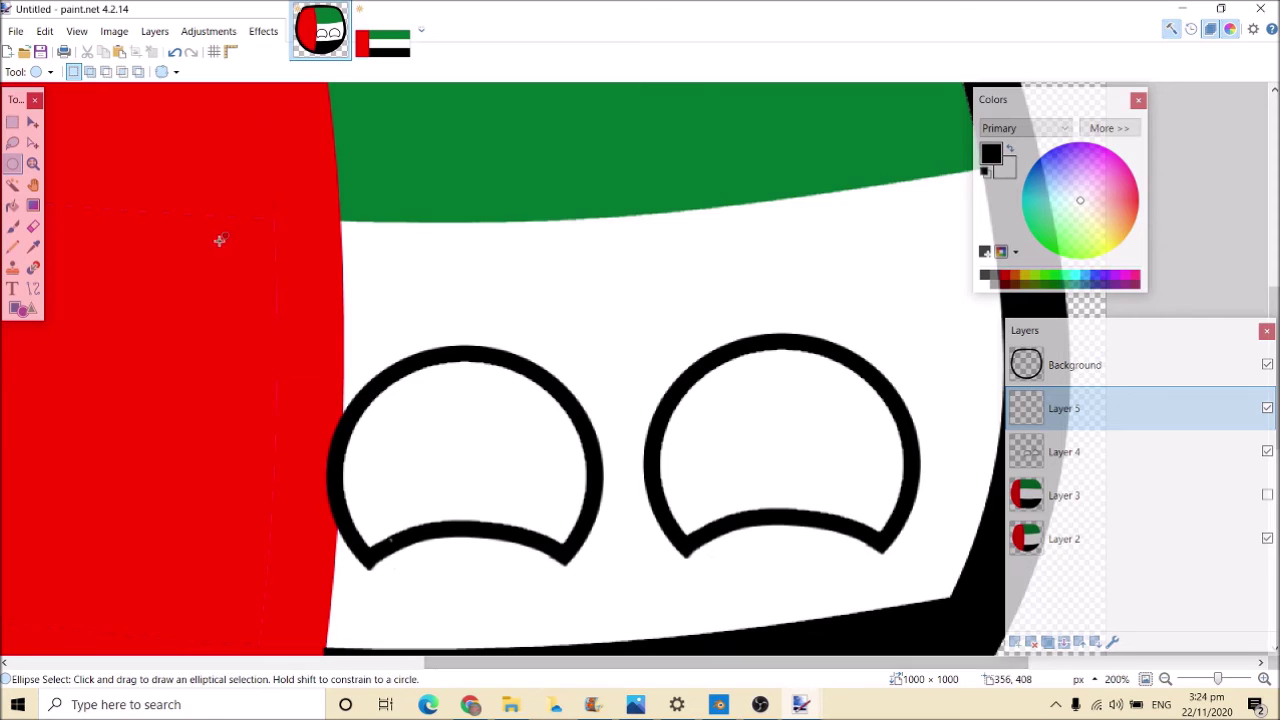
{"action": "left_click", "coordinate": [12, 226]}
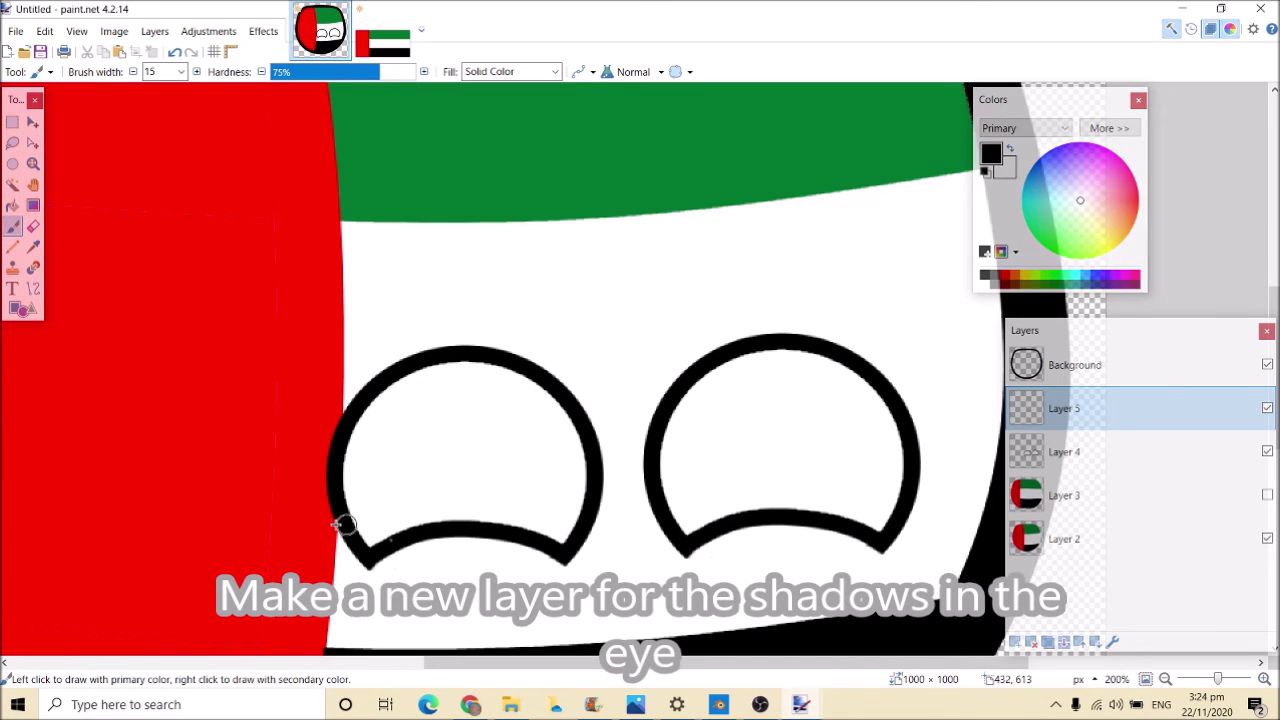
{"action": "left_click", "coordinate": [614, 532]}
{"action": "mouse_move", "coordinate": [614, 532]}
{"action": "left_mouse_down"}
{"action": "mouse_move", "coordinate": [416, 508]}
{"action": "mouse_move", "coordinate": [353, 524]}
{"action": "mouse_move", "coordinate": [328, 572]}
{"action": "mouse_move", "coordinate": [337, 594]}
{"action": "mouse_move", "coordinate": [422, 608]}
{"action": "mouse_move", "coordinate": [630, 560]}
{"action": "left_mouse_up"}
{"action": "left_click", "coordinate": [12, 205]}
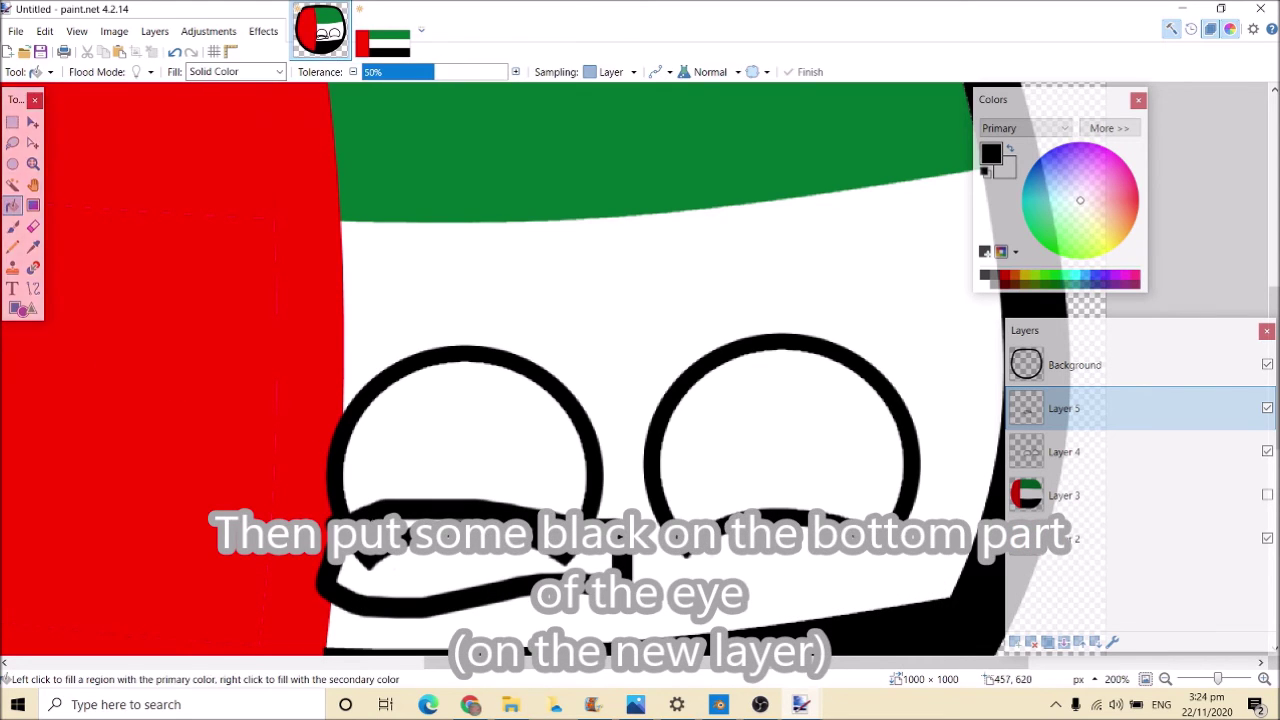
{"action": "left_click", "coordinate": [386, 560]}
Try a strong Gaussian blur on the black shape at the left eye's lower edge, and undo it
{"action": "left_click", "coordinate": [258, 34]}
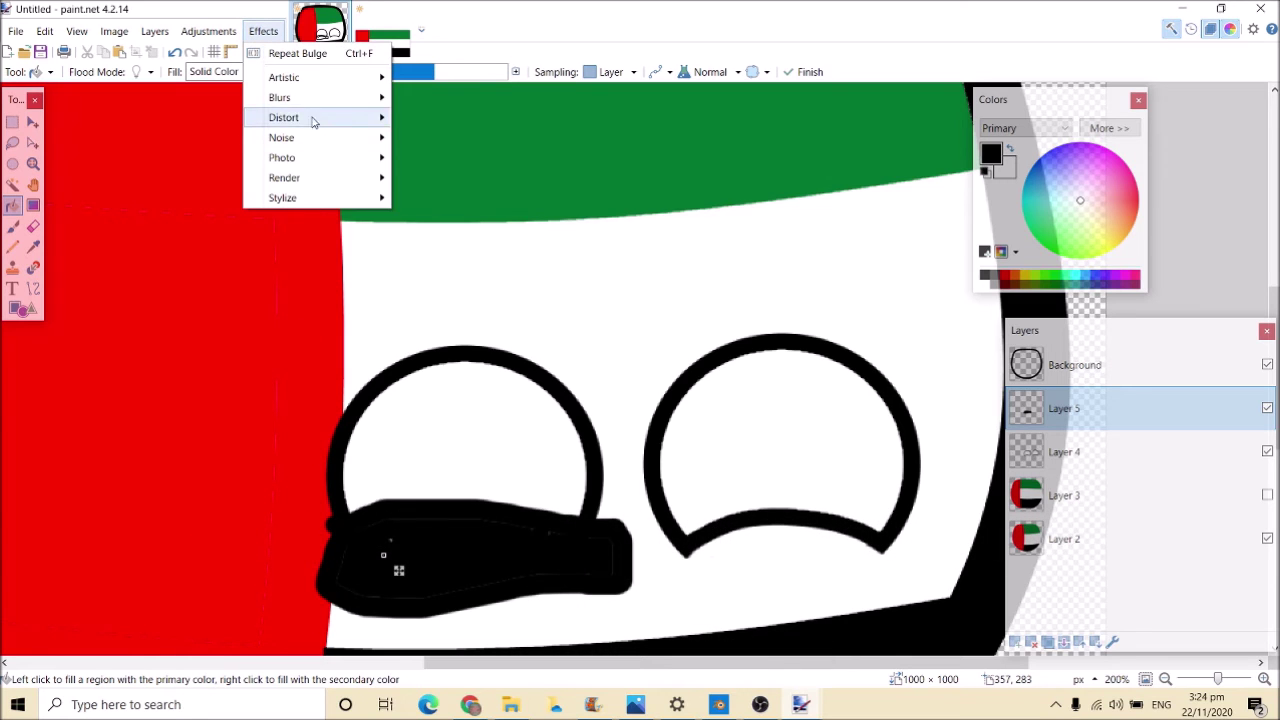
{"action": "mouse_move", "coordinate": [314, 97]}
{"action": "left_click", "coordinate": [422, 118]}
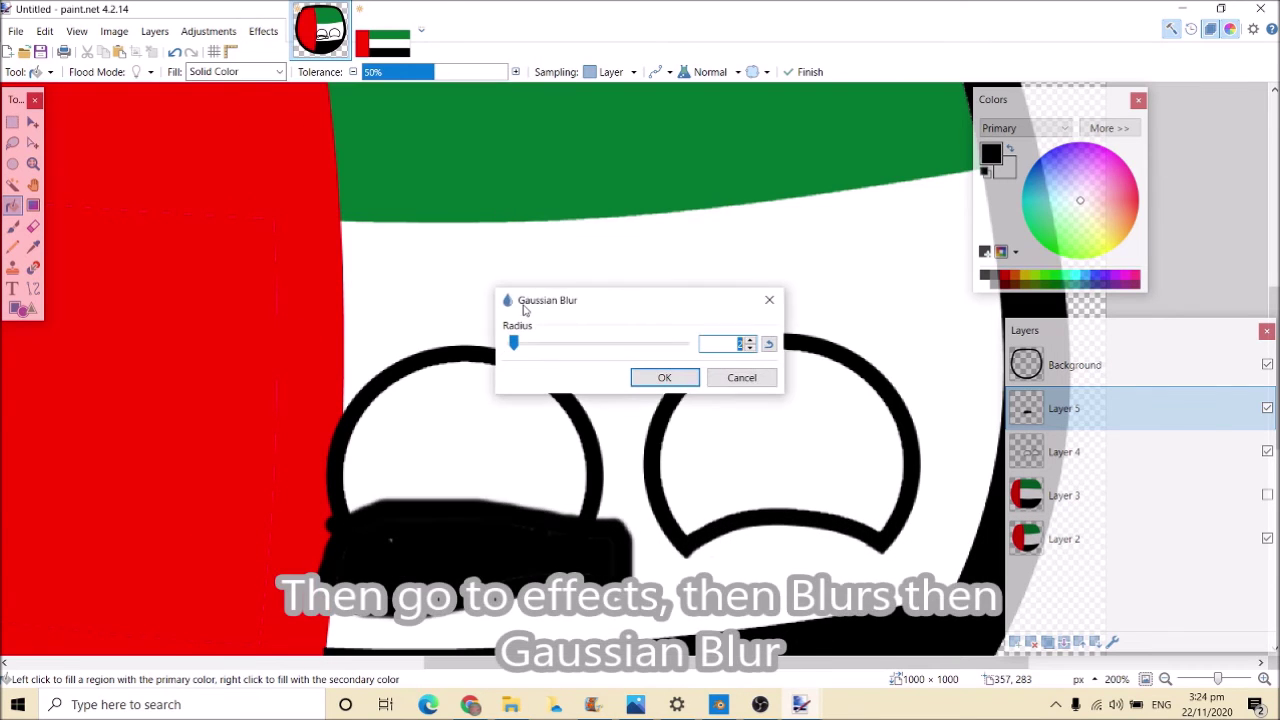
{"action": "left_click_drag", "start_coordinate": [533, 347], "coordinate": [560, 347]}
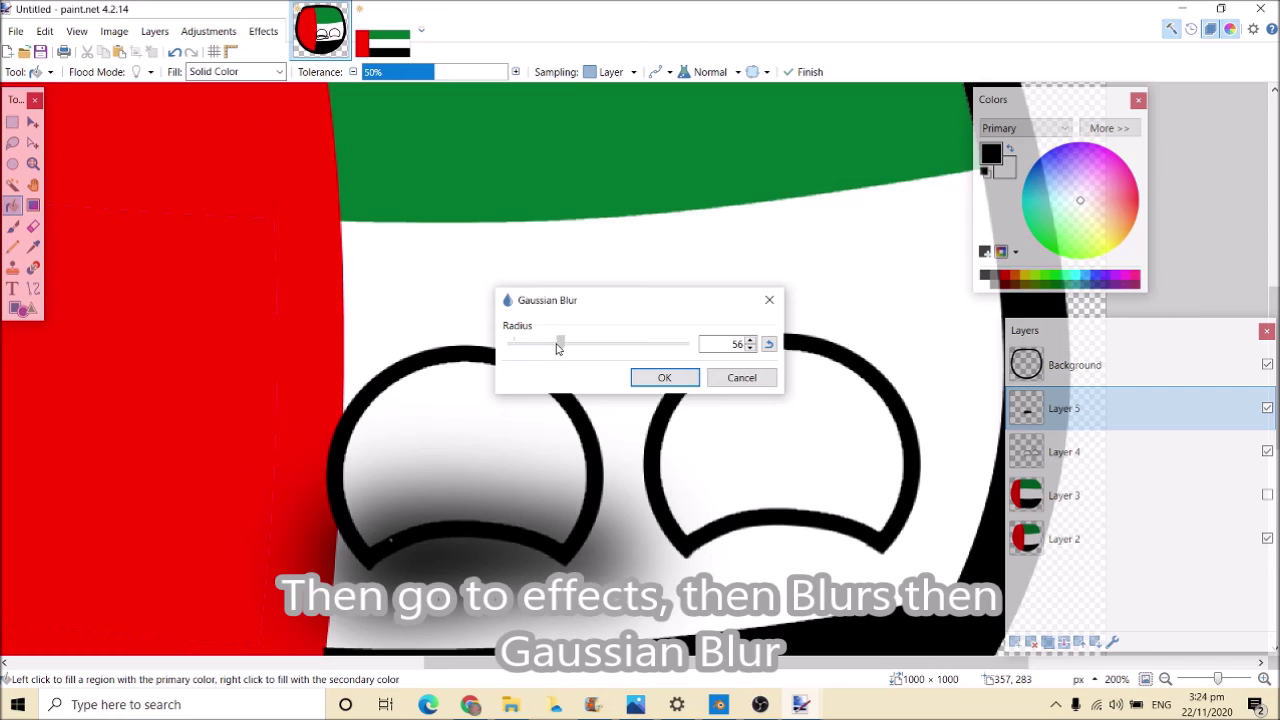
{"action": "left_click", "coordinate": [648, 384]}
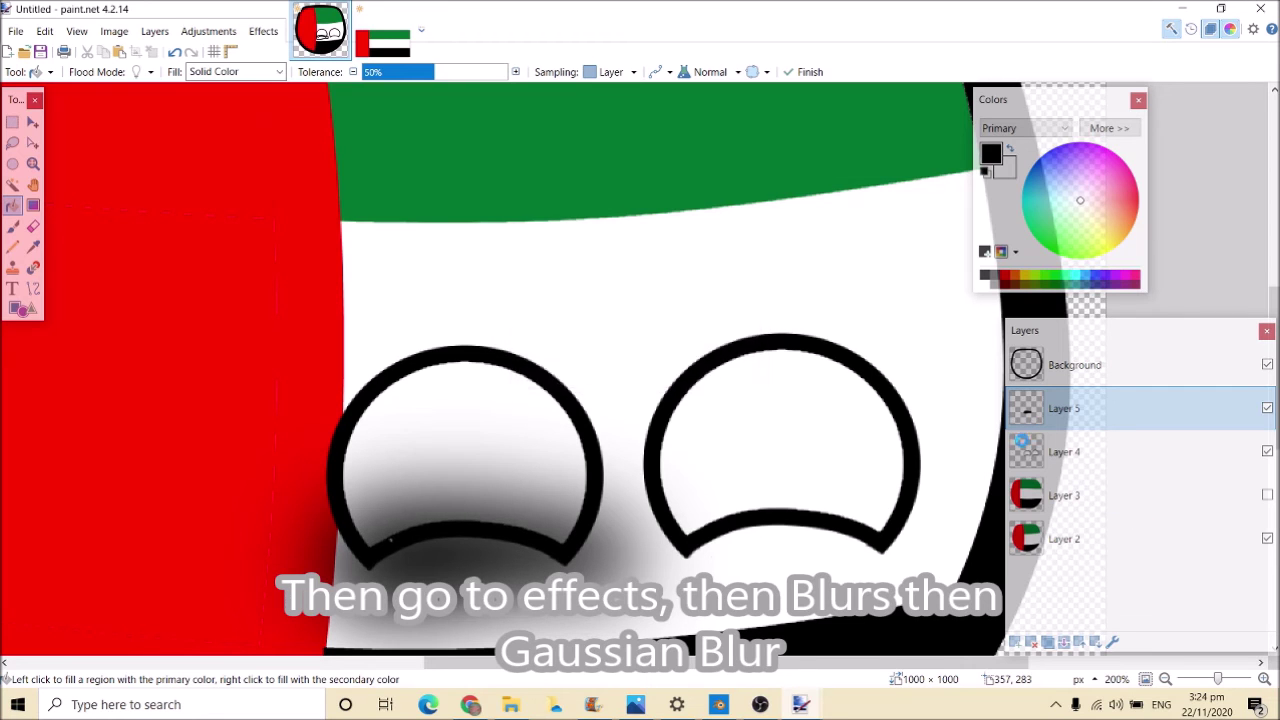
{"action": "key", "text": "ctrl+z"}
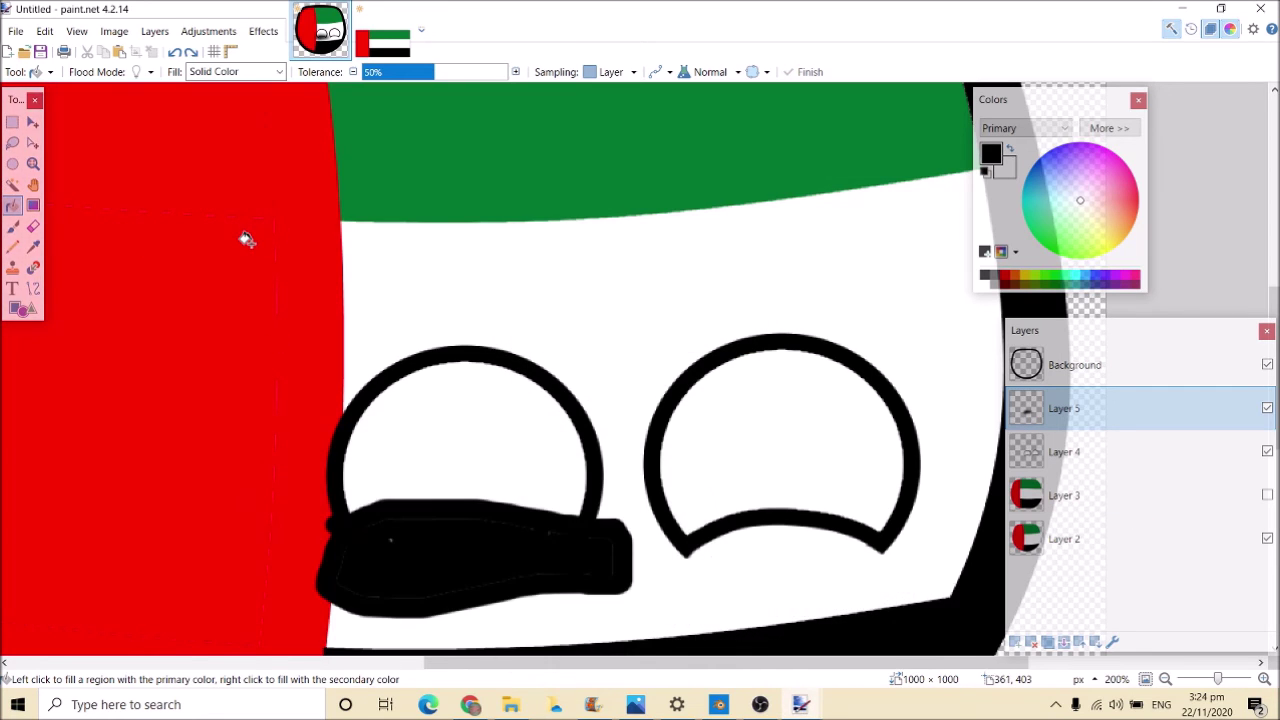
Outline the lower edge of the right eye in black at brush width 15 and fill the shape black
{"action": "left_click", "coordinate": [12, 226]}
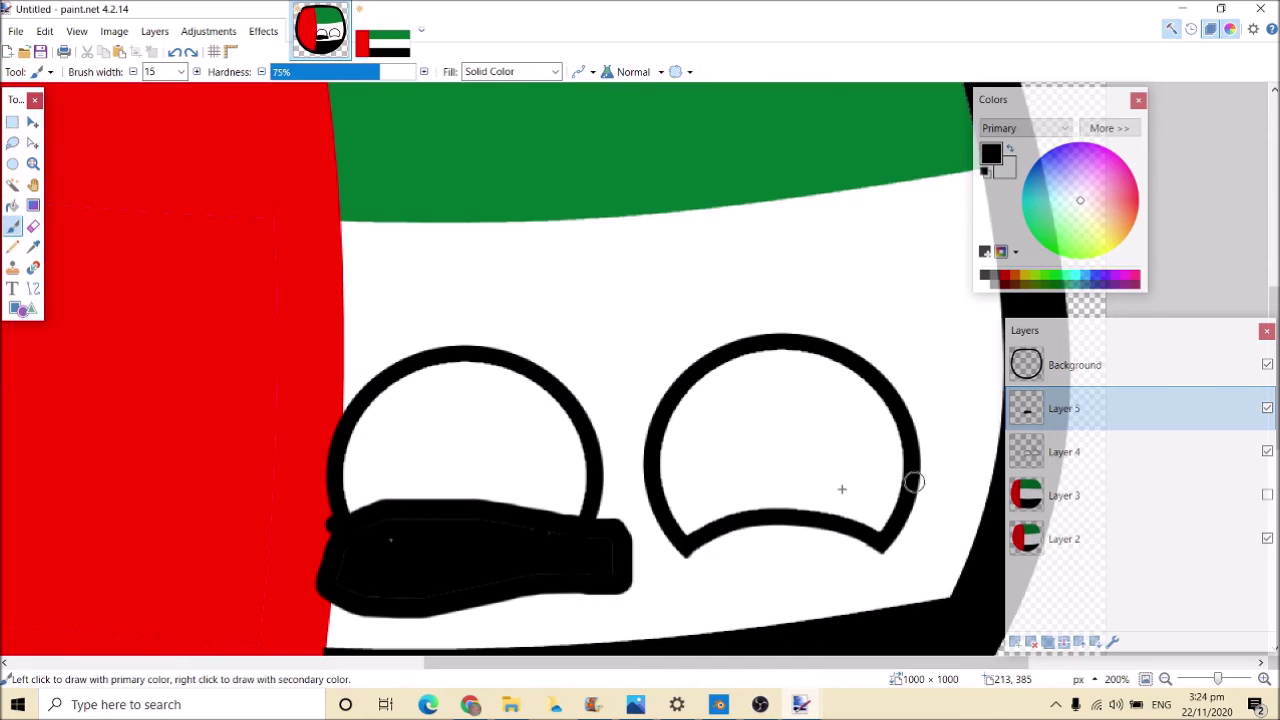
{"action": "mouse_move", "coordinate": [905, 518]}
{"action": "left_mouse_down"}
{"action": "mouse_move", "coordinate": [825, 491]}
{"action": "mouse_move", "coordinate": [685, 509]}
{"action": "mouse_move", "coordinate": [664, 558]}
{"action": "mouse_move", "coordinate": [763, 601]}
{"action": "mouse_move", "coordinate": [871, 591]}
{"action": "mouse_move", "coordinate": [892, 559]}
{"action": "mouse_move", "coordinate": [888, 508]}
{"action": "left_mouse_up"}
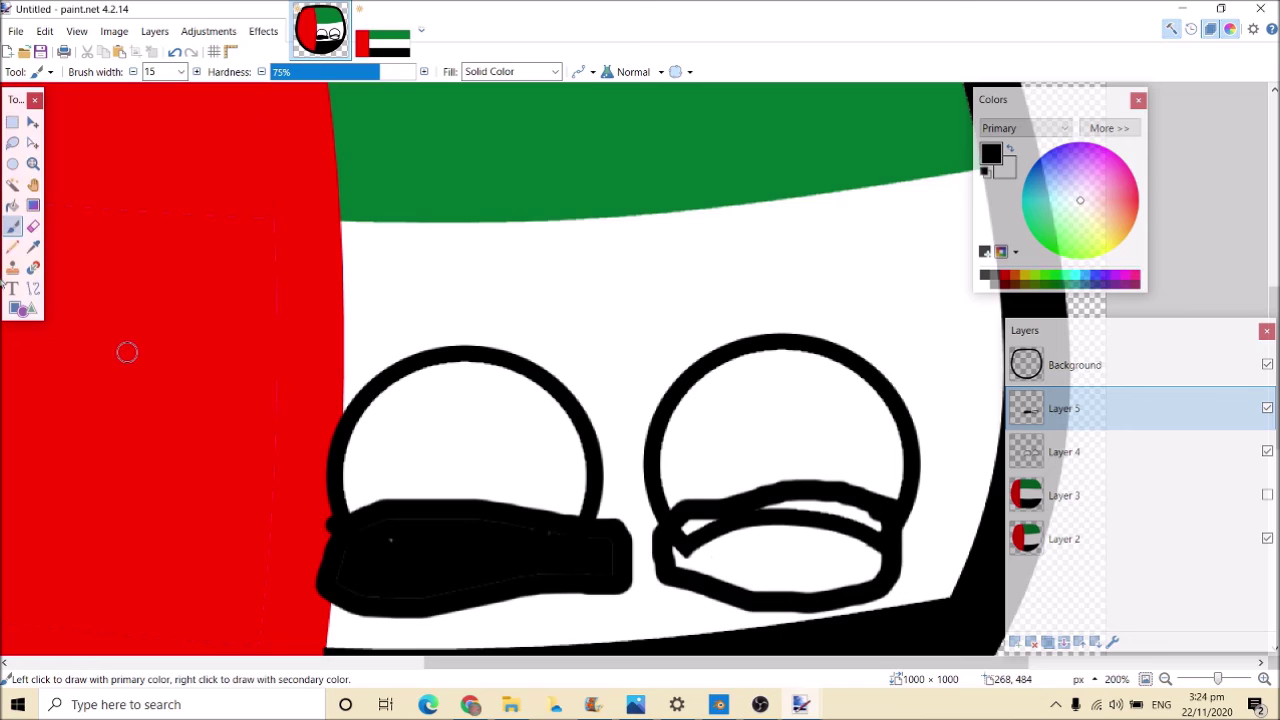
{"action": "left_click", "coordinate": [12, 205]}
{"action": "left_click", "coordinate": [711, 541]}
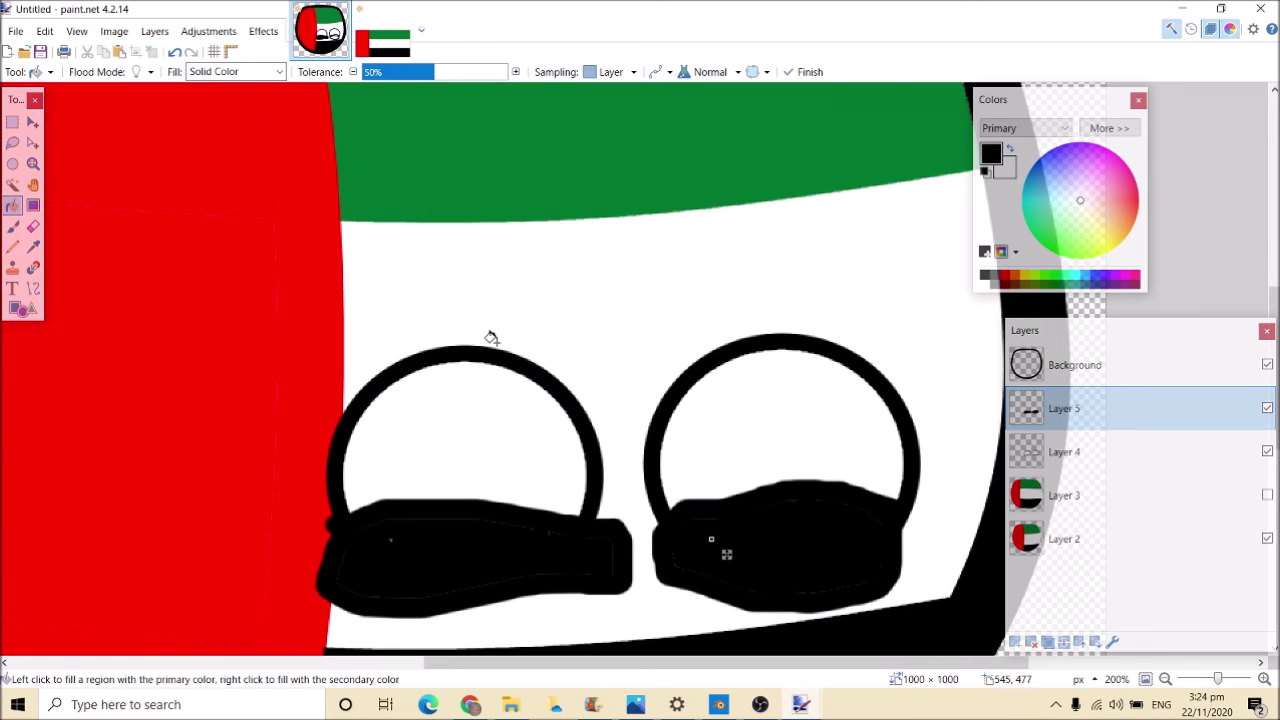
{"action": "left_click", "coordinate": [740, 550]}
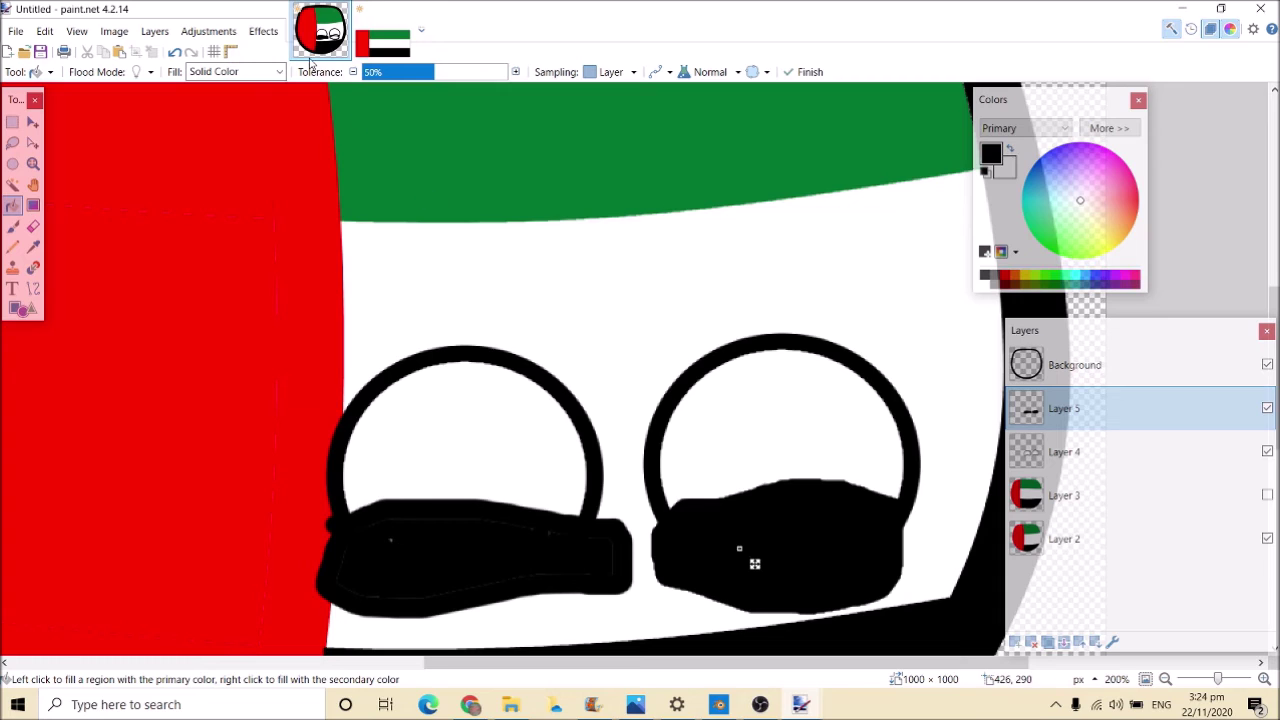
Apply a Gaussian blur with radius 59 to the black shapes under both eyes on Layer 5
{"action": "left_click", "coordinate": [263, 31]}
{"action": "mouse_move", "coordinate": [281, 101]}
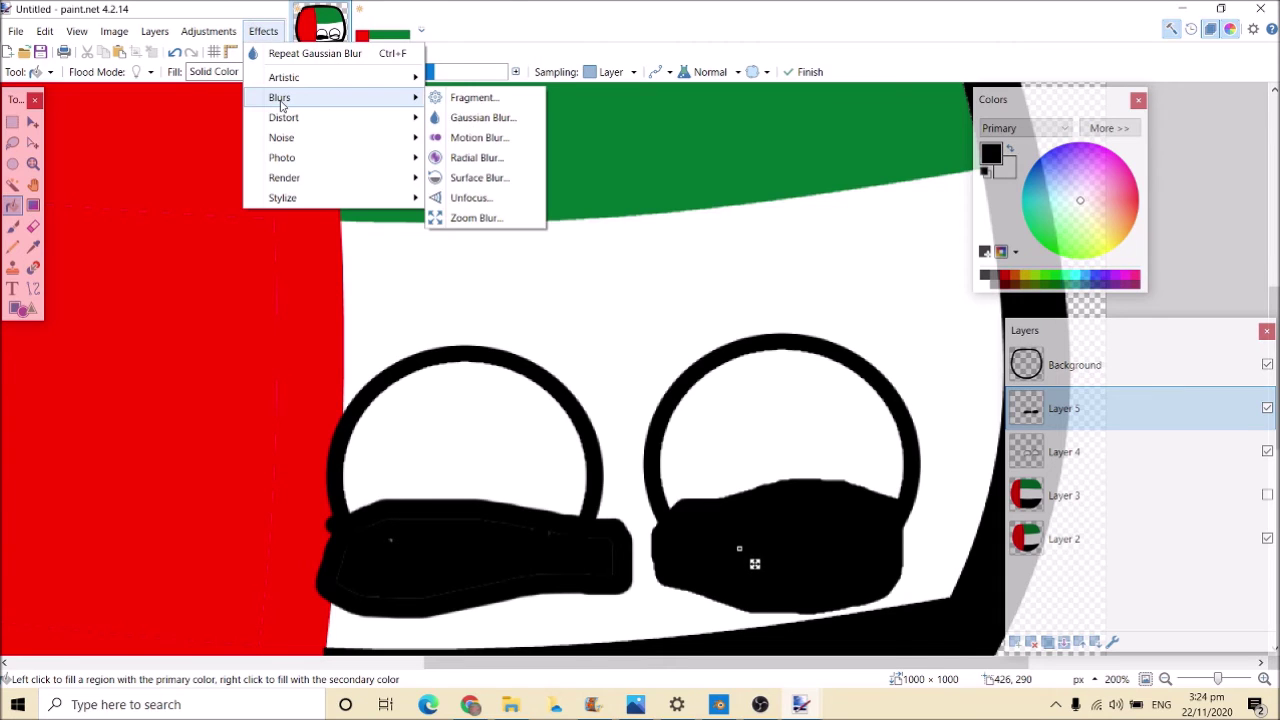
{"action": "left_click", "coordinate": [480, 117]}
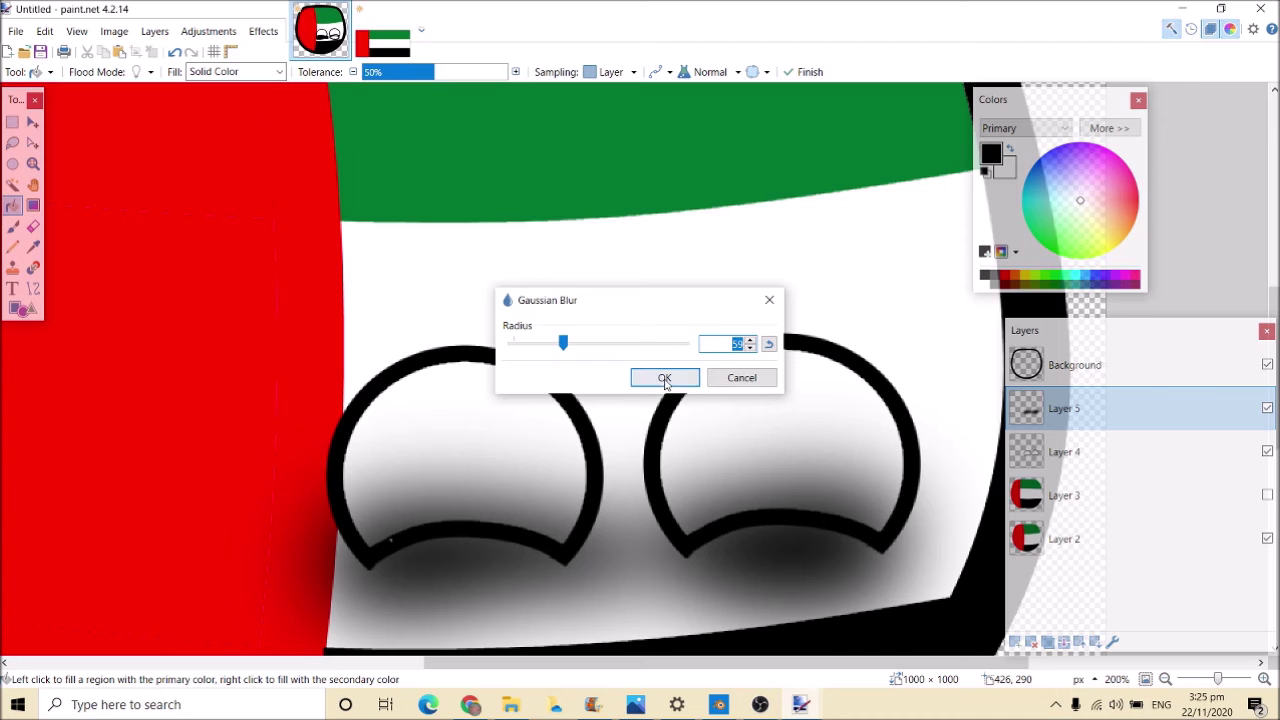
{"action": "left_click", "coordinate": [665, 378]}
Select the area outside the eyes using Layer 4 and delete the blurred shadow there from Layer 5
{"action": "left_click", "coordinate": [1038, 452]}
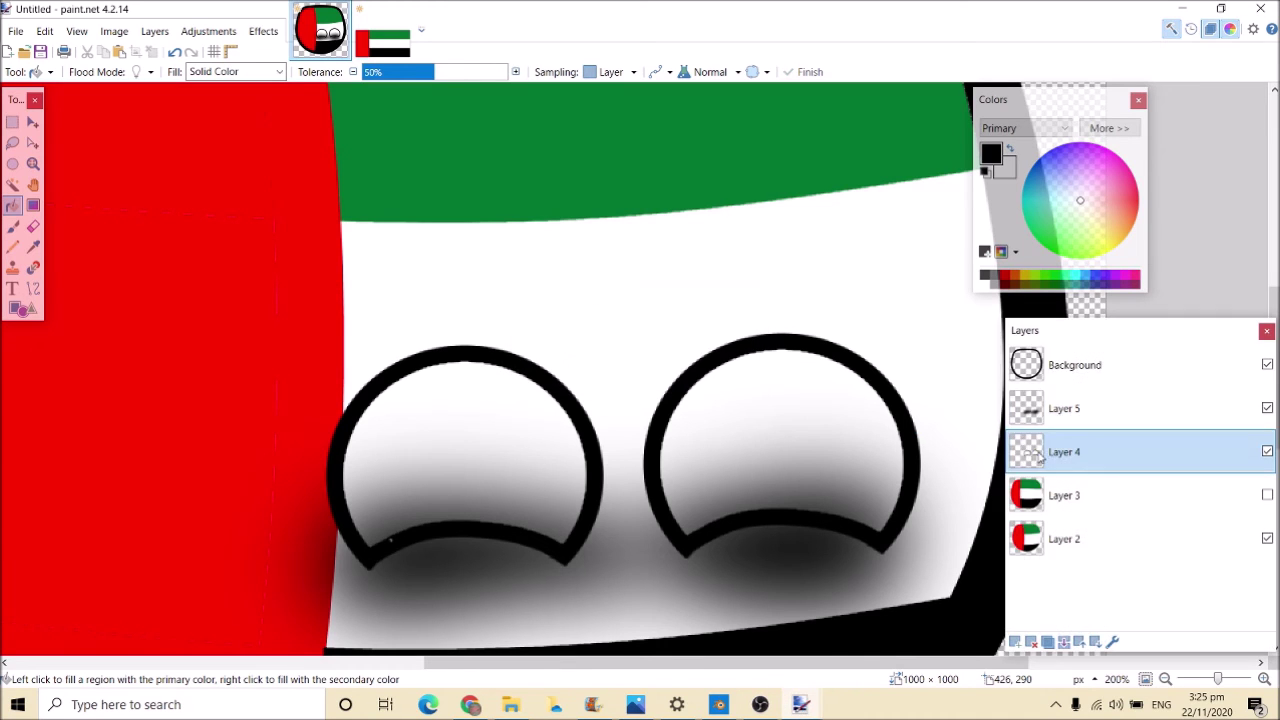
{"action": "left_click", "coordinate": [12, 184]}
{"action": "left_click", "coordinate": [455, 255]}
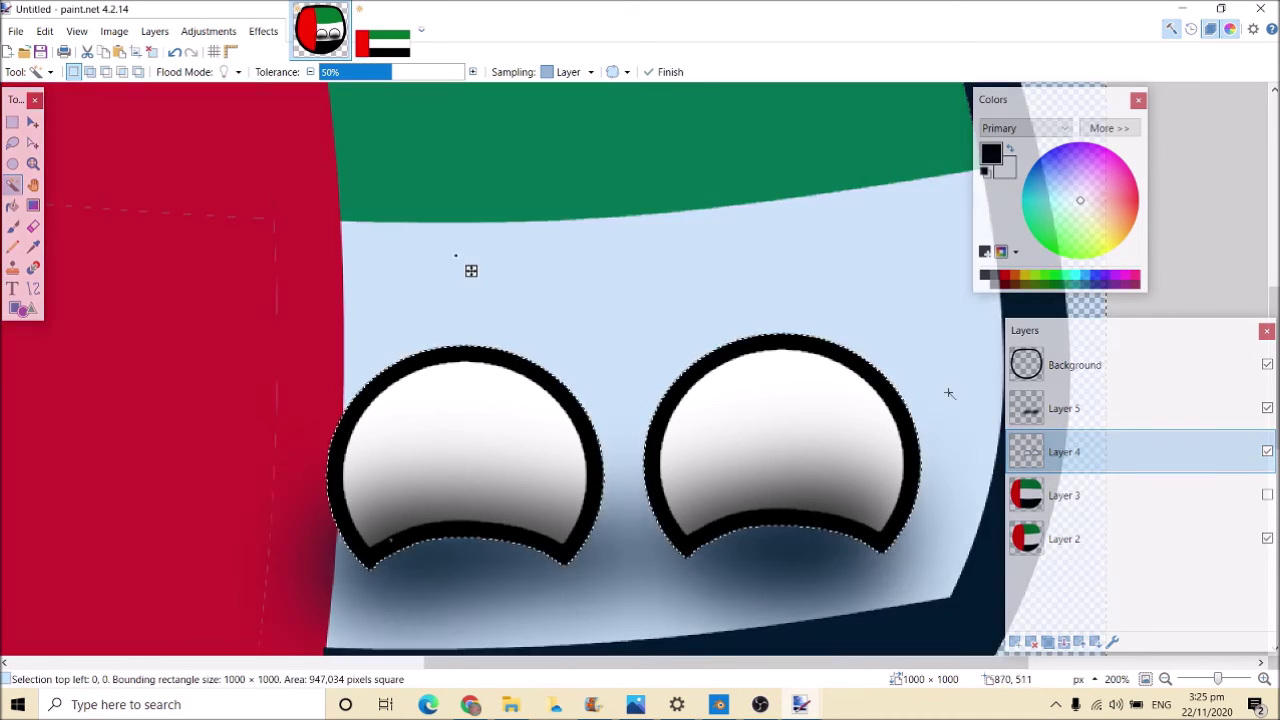
{"action": "left_click", "coordinate": [1100, 408]}
{"action": "key", "text": "Delete"}
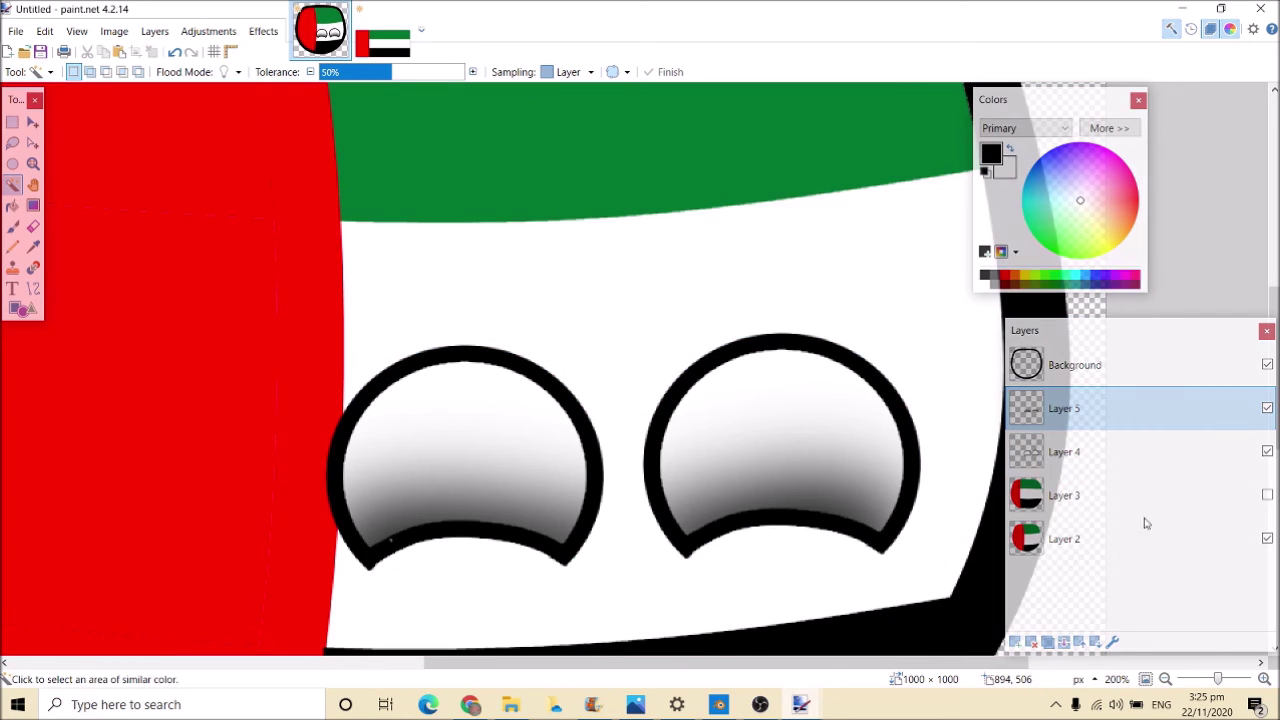
Examine the whole ball and the eye shadows trimmed to the eye outlines
{"action": "left_click", "coordinate": [1166, 680]}
{"action": "left_click", "coordinate": [1166, 680]}
{"action": "left_click", "coordinate": [1166, 680]}
{"action": "left_click", "coordinate": [1166, 680]}
{"action": "left_click", "coordinate": [1166, 680]}
{"action": "left_click", "coordinate": [1166, 680]}
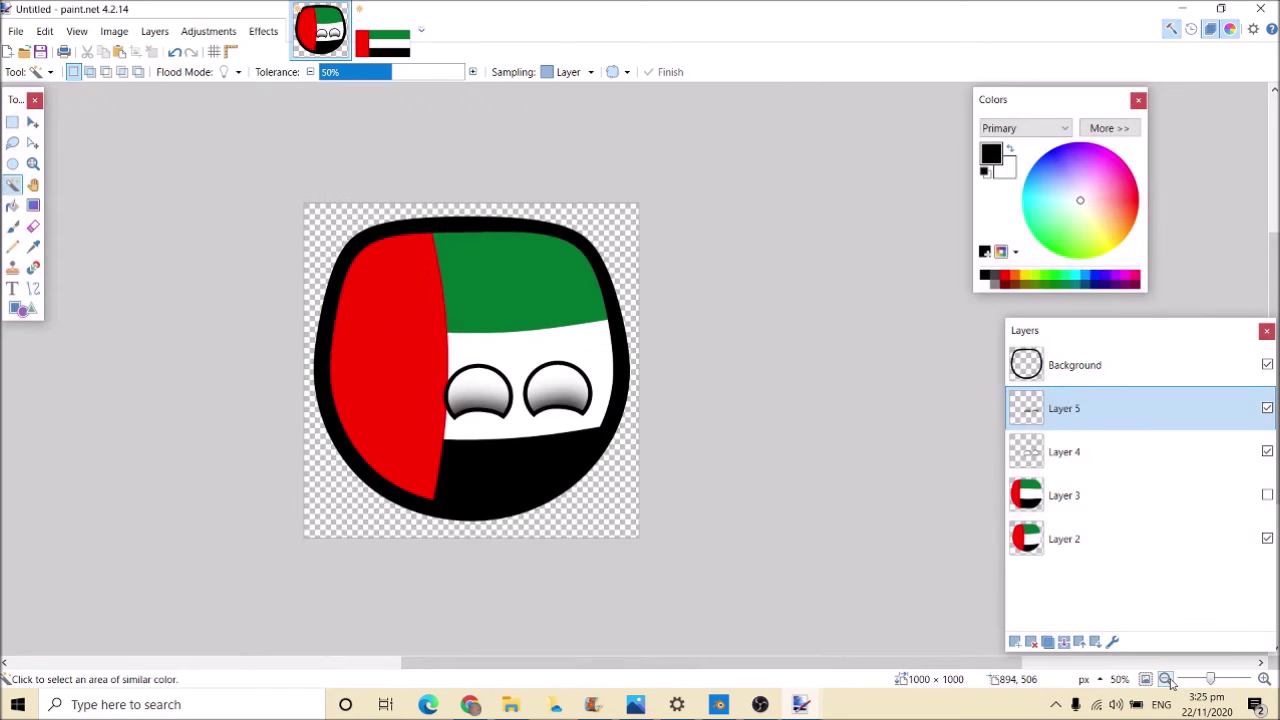
{"action": "left_click", "coordinate": [1263, 679]}
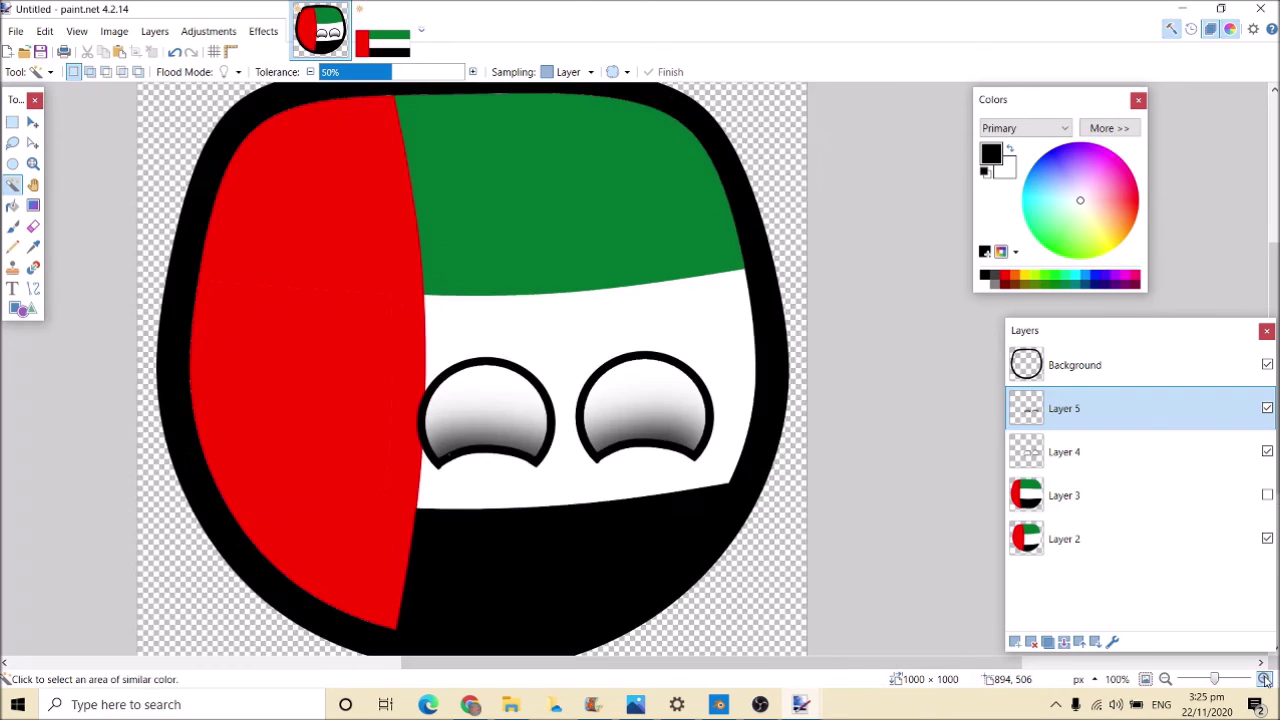
{"action": "left_click", "coordinate": [1263, 679]}
On Layer 2, sample the flag's red and refill the red band with it, undoing any spill into the white stripe
{"action": "left_click", "coordinate": [1044, 538]}
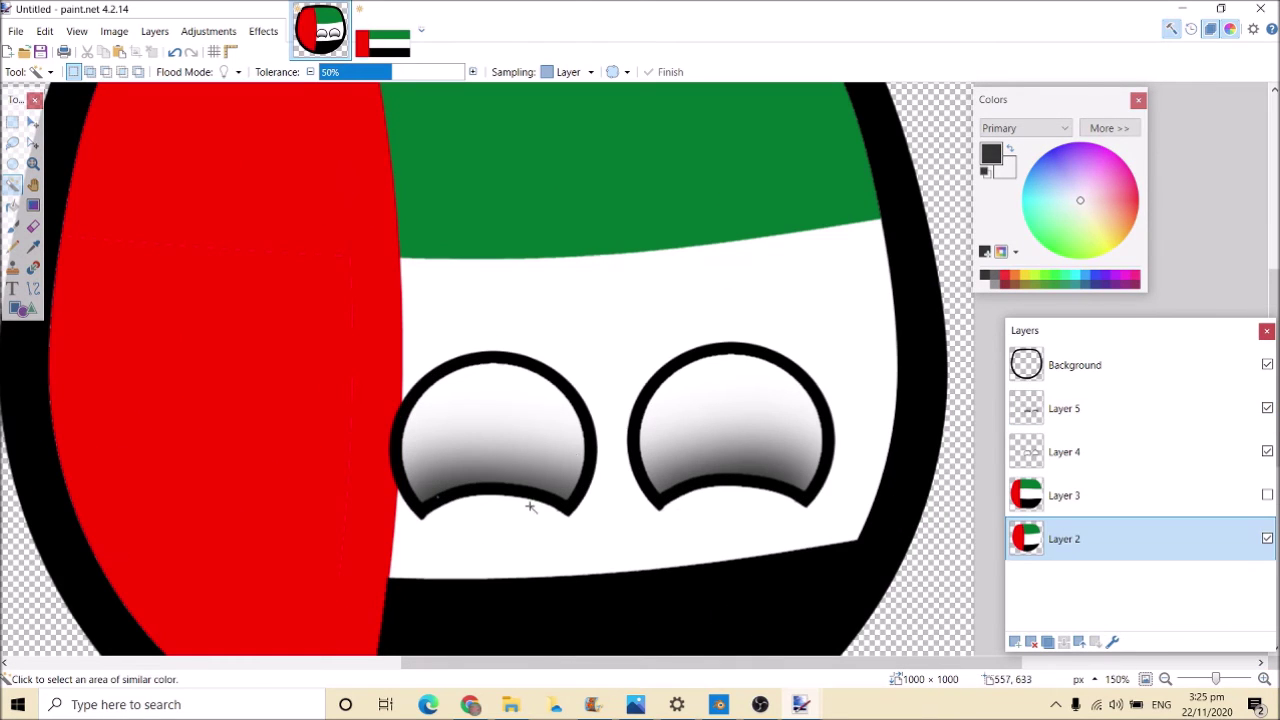
{"action": "left_click", "coordinate": [12, 205]}
{"action": "left_click", "coordinate": [33, 246]}
{"action": "left_click", "coordinate": [314, 280]}
{"action": "left_click", "coordinate": [12, 204]}
{"action": "left_click", "coordinate": [432, 323]}
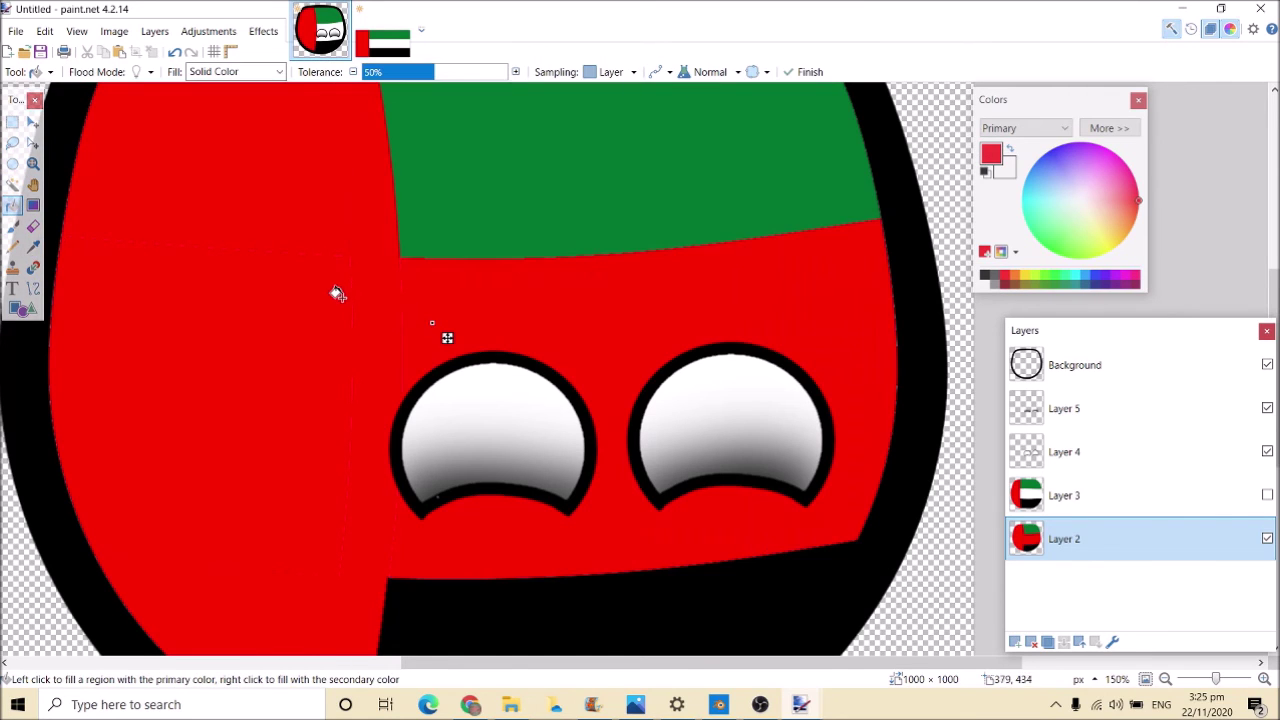
{"action": "key", "text": "ctrl+z"}
{"action": "left_click", "coordinate": [336, 298]}
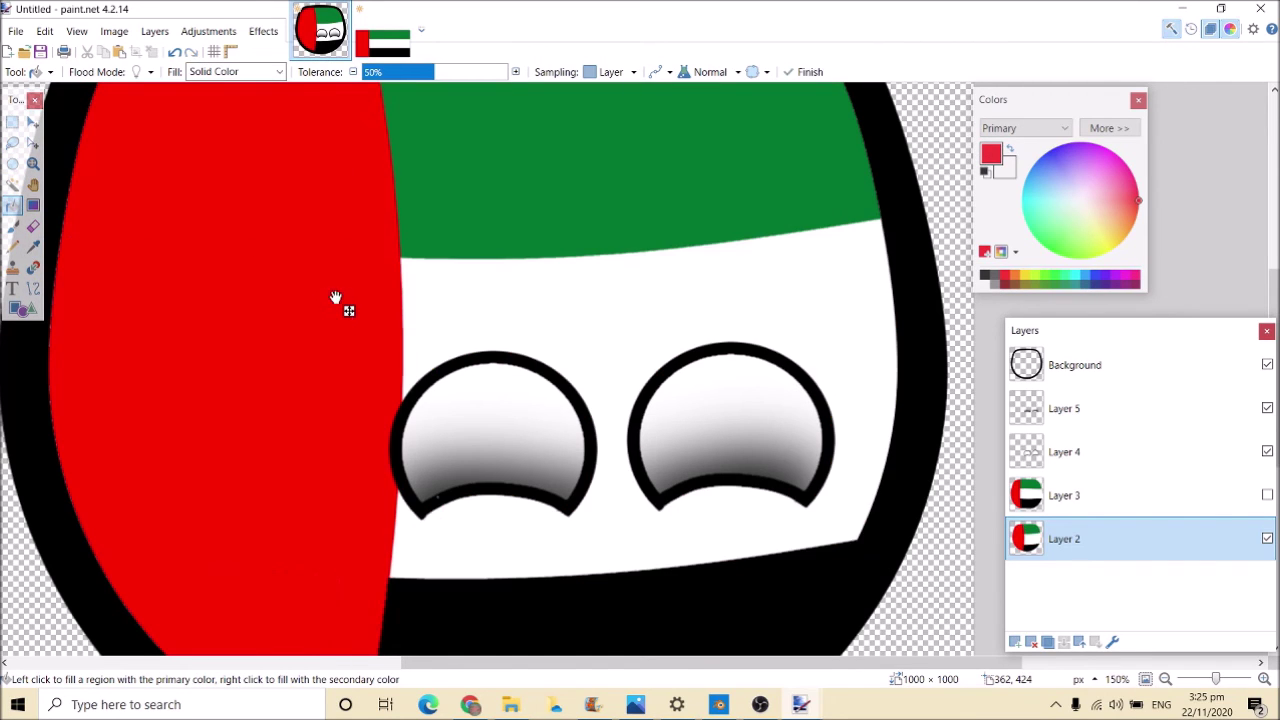
Merge the eye shadows on Layer 5 down into Layer 4 and add a new empty layer above it
{"action": "scroll", "coordinate": [451, 263], "scroll_direction": "down", "scroll_amount": 2}
{"action": "scroll", "coordinate": [451, 263], "scroll_direction": "up", "scroll_amount": 4}
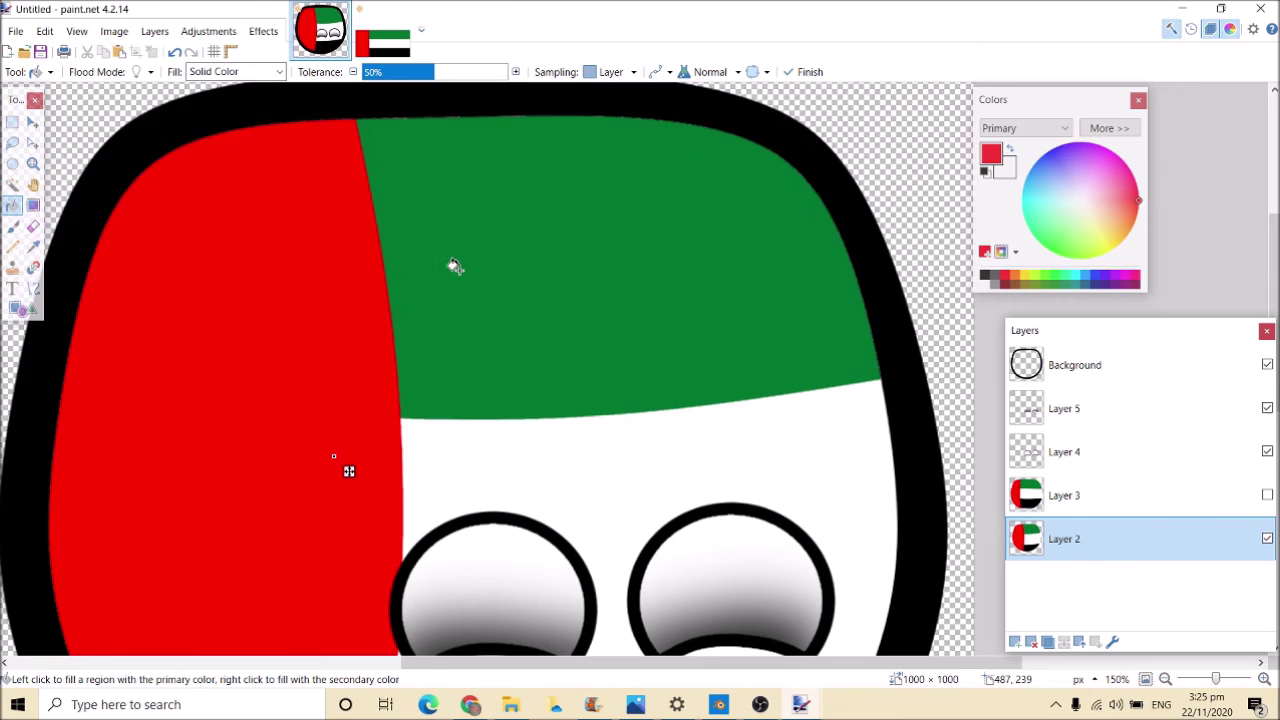
{"action": "left_click", "coordinate": [12, 225]}
{"action": "scroll", "coordinate": [177, 333], "scroll_direction": "down", "scroll_amount": 2}
{"action": "scroll", "coordinate": [177, 333], "scroll_direction": "down", "scroll_amount": 2}
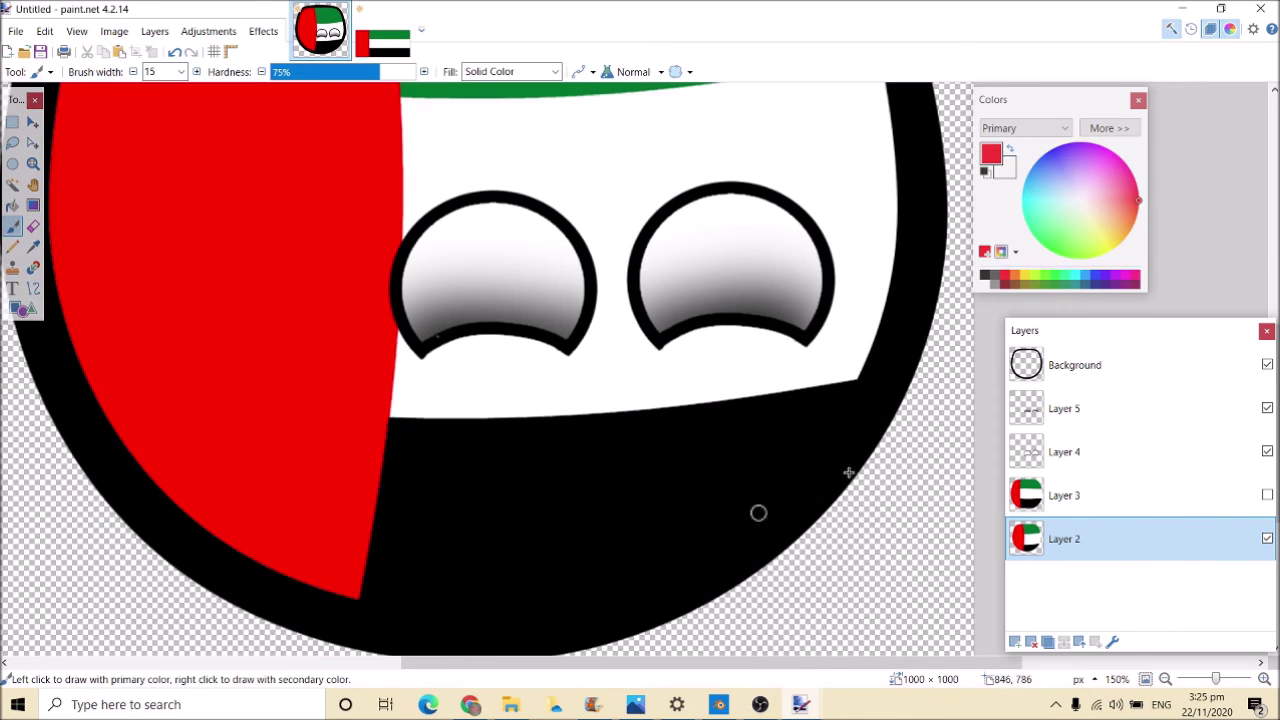
{"action": "left_click", "coordinate": [1064, 408]}
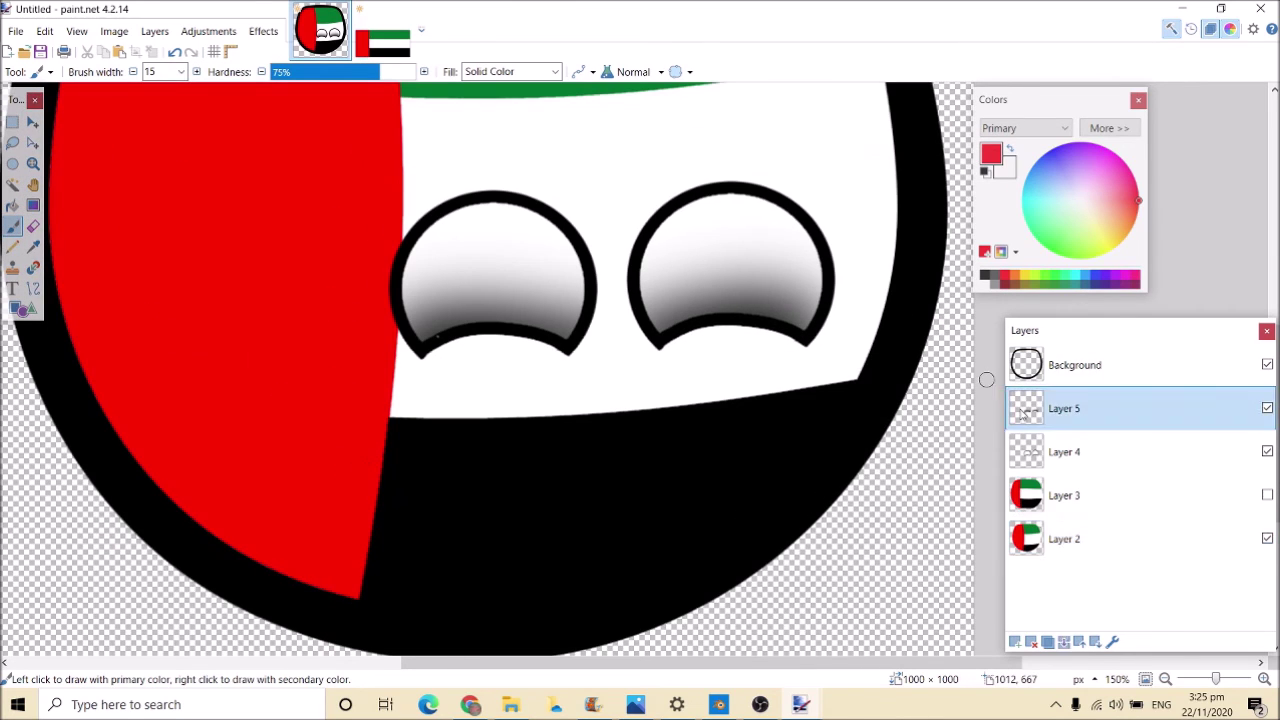
{"action": "left_click", "coordinate": [1031, 641]}
{"action": "left_click", "coordinate": [1014, 641]}
{"action": "scroll", "coordinate": [268, 360], "scroll_direction": "up", "scroll_amount": 2}
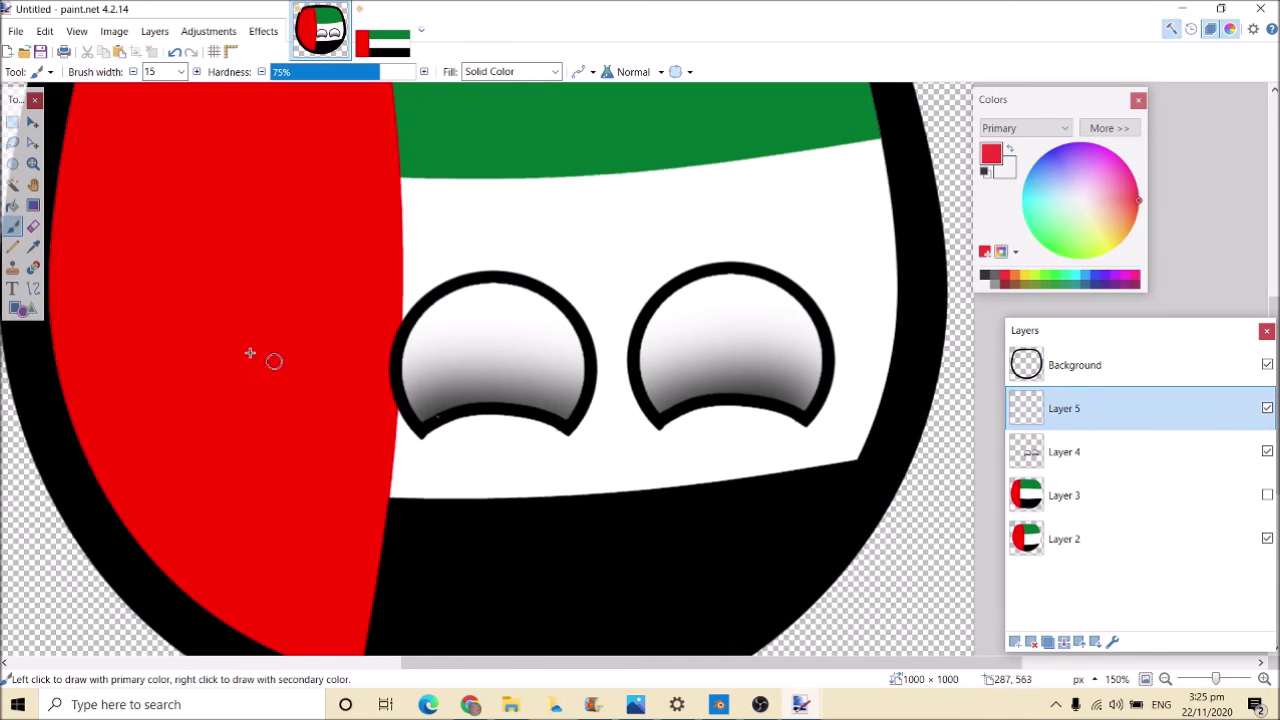
Draw a straight black line about 840 px long at width 15 across the ball just below the eyes
{"action": "left_click", "coordinate": [1165, 679]}
{"action": "left_click", "coordinate": [1165, 679]}
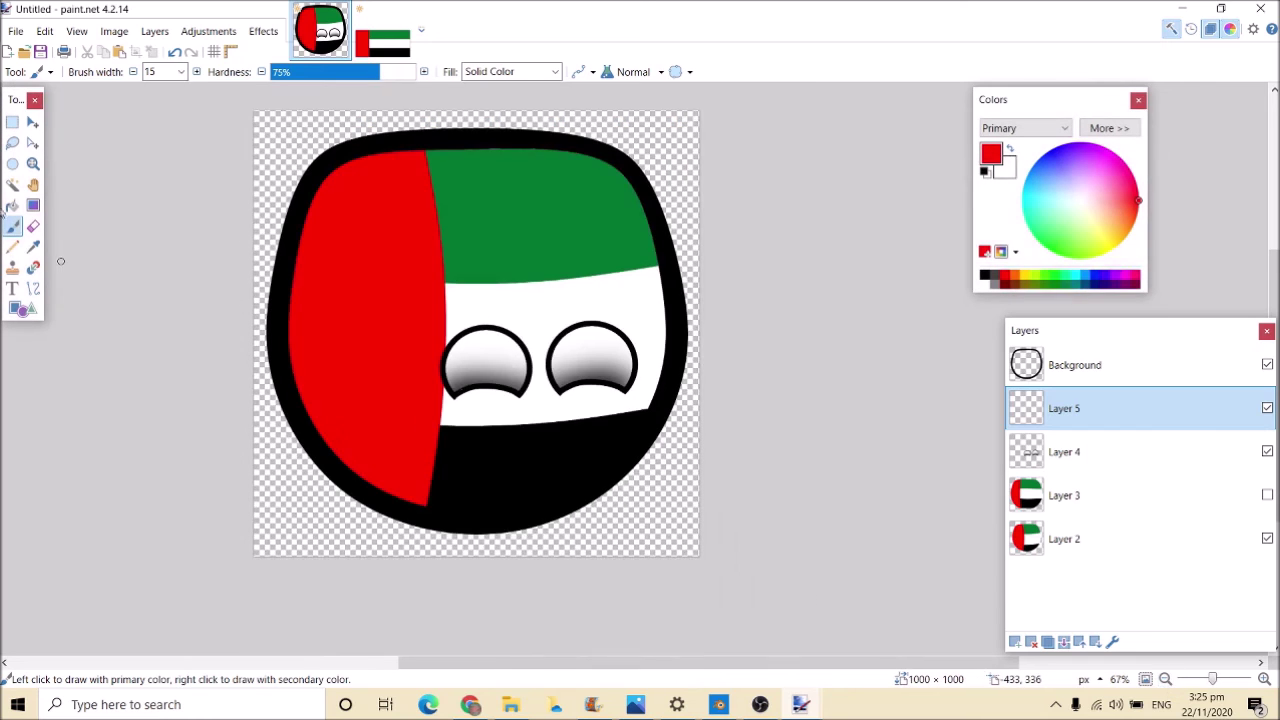
{"action": "left_click", "coordinate": [985, 277]}
{"action": "left_click", "coordinate": [33, 289]}
{"action": "left_click_drag", "start_coordinate": [305, 408], "coordinate": [658, 408]}
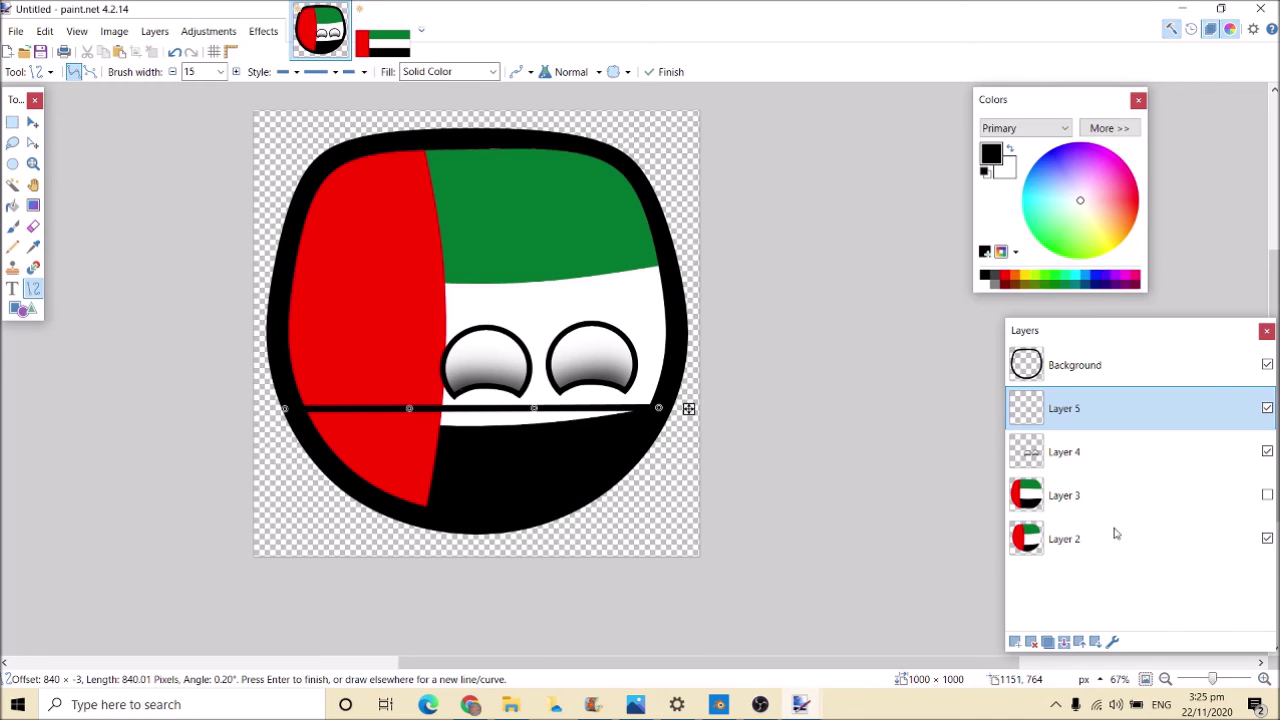
Try hiding Layer 2, and step back through the history to the editable line across the ball
{"action": "left_click", "coordinate": [1267, 538]}
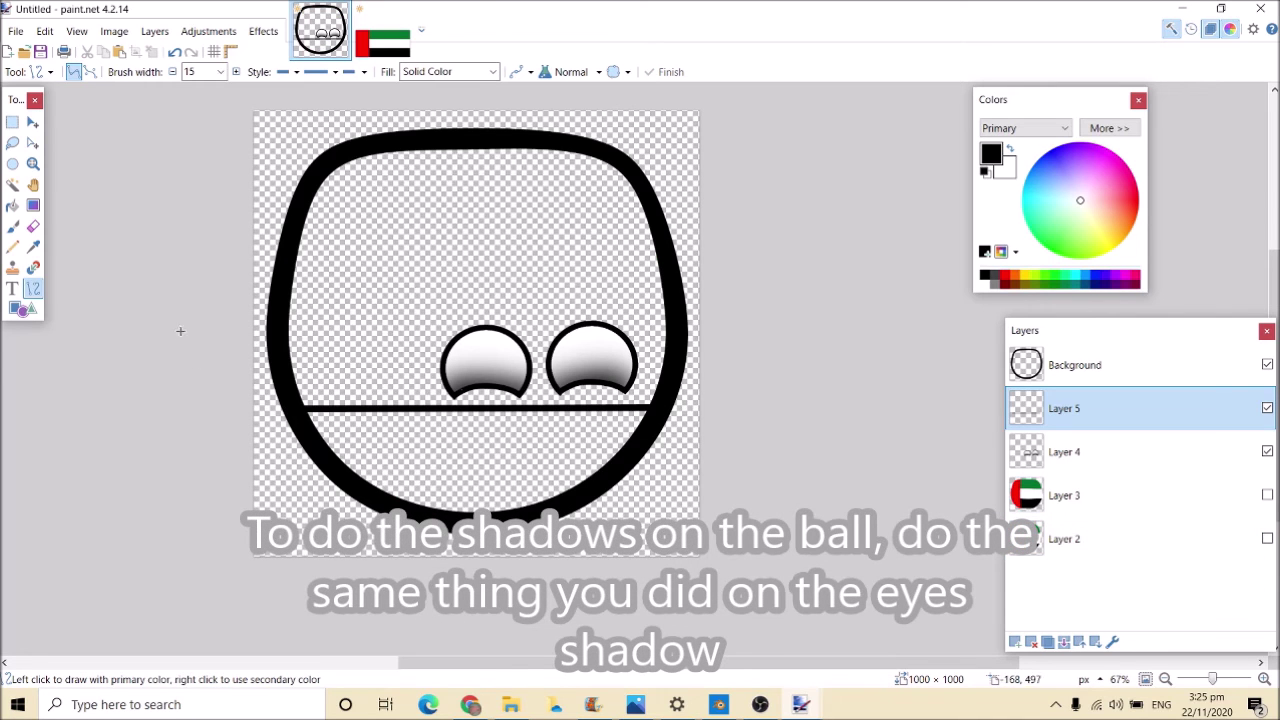
{"action": "key", "text": "ctrl+z"}
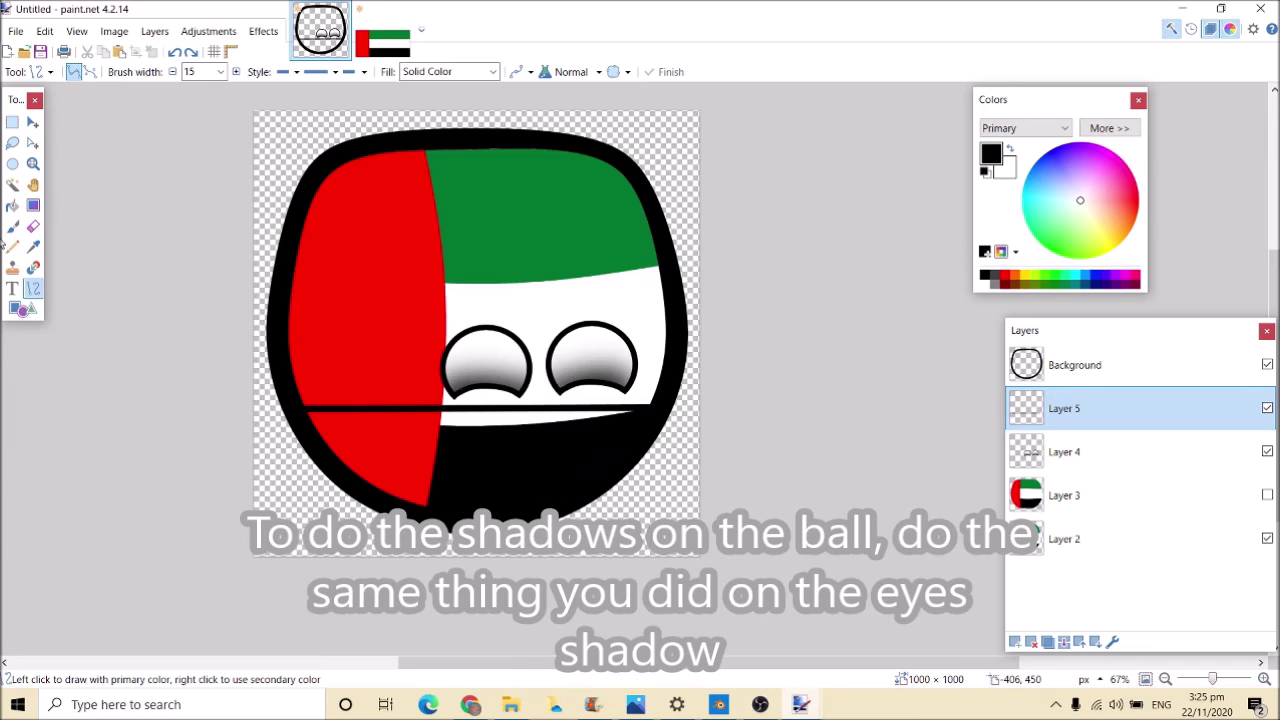
{"action": "key", "text": "ctrl+z"}
{"action": "key", "text": "ctrl+z"}
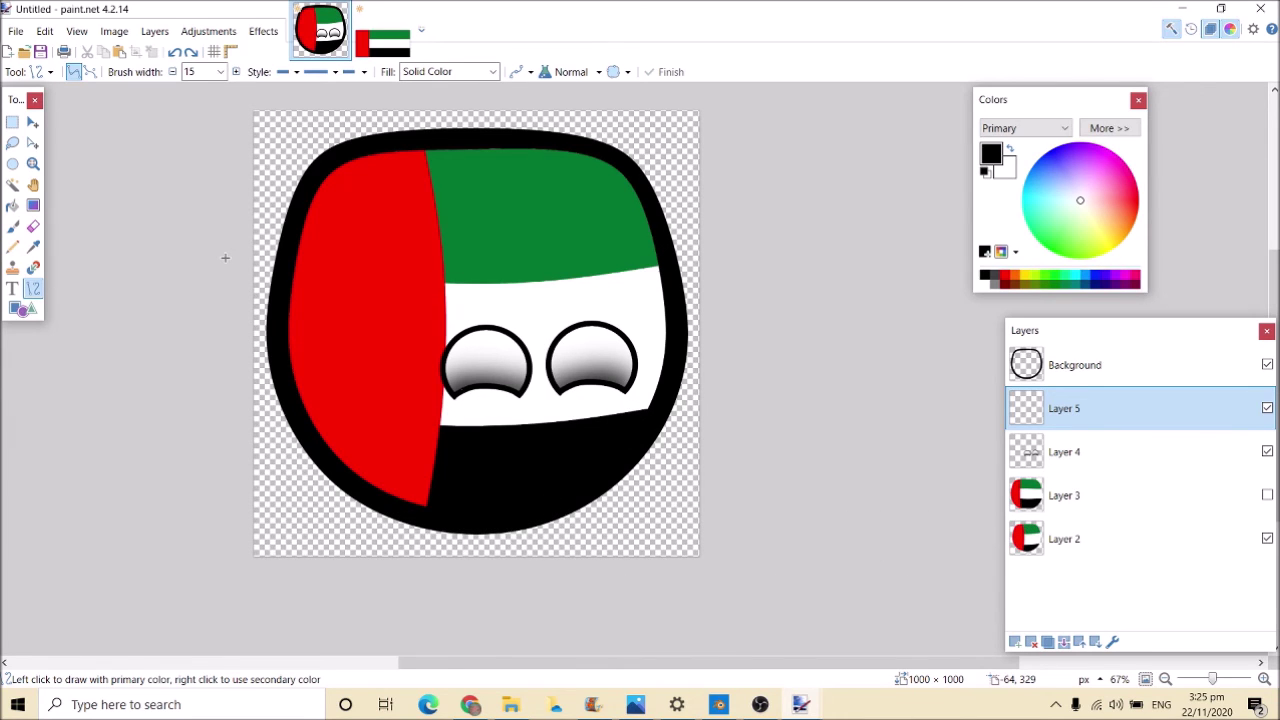
{"action": "key", "text": "ctrl+y"}
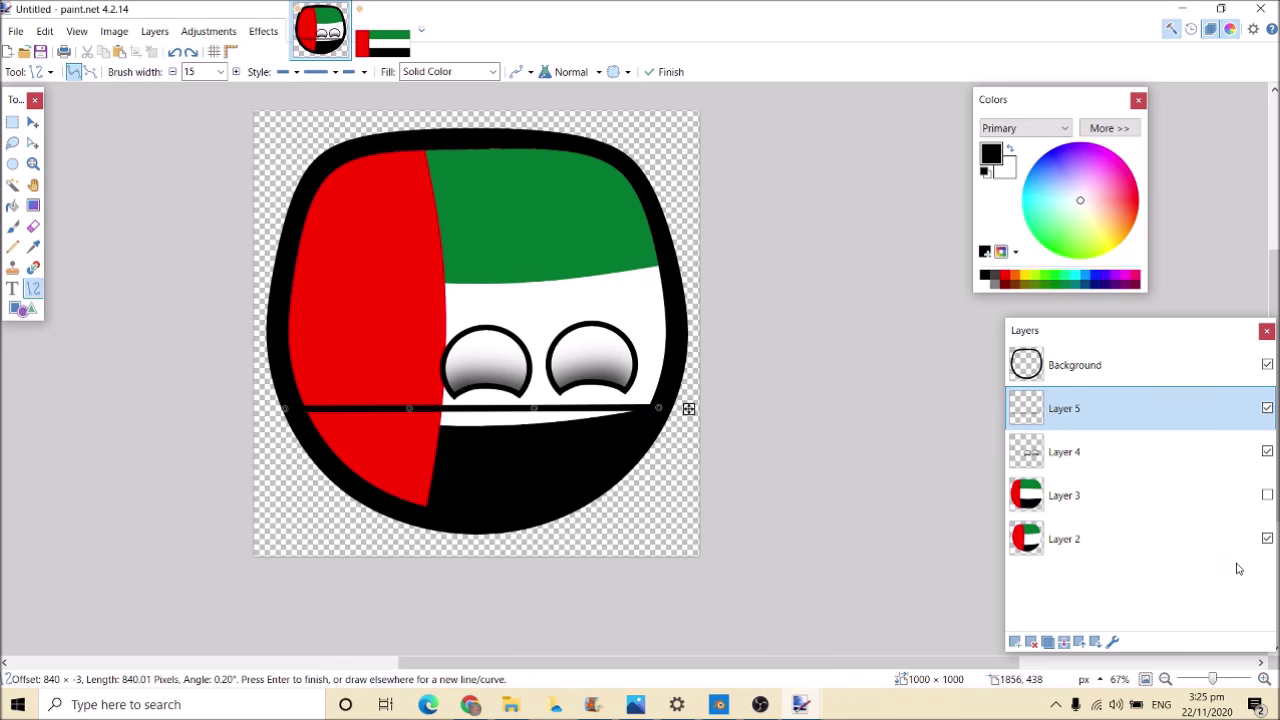
Bend the line downward at both of its middle points and finish the curve
{"action": "left_click_drag", "start_coordinate": [405, 408], "coordinate": [415, 441]}
{"action": "left_click_drag", "start_coordinate": [532, 407], "coordinate": [556, 457]}
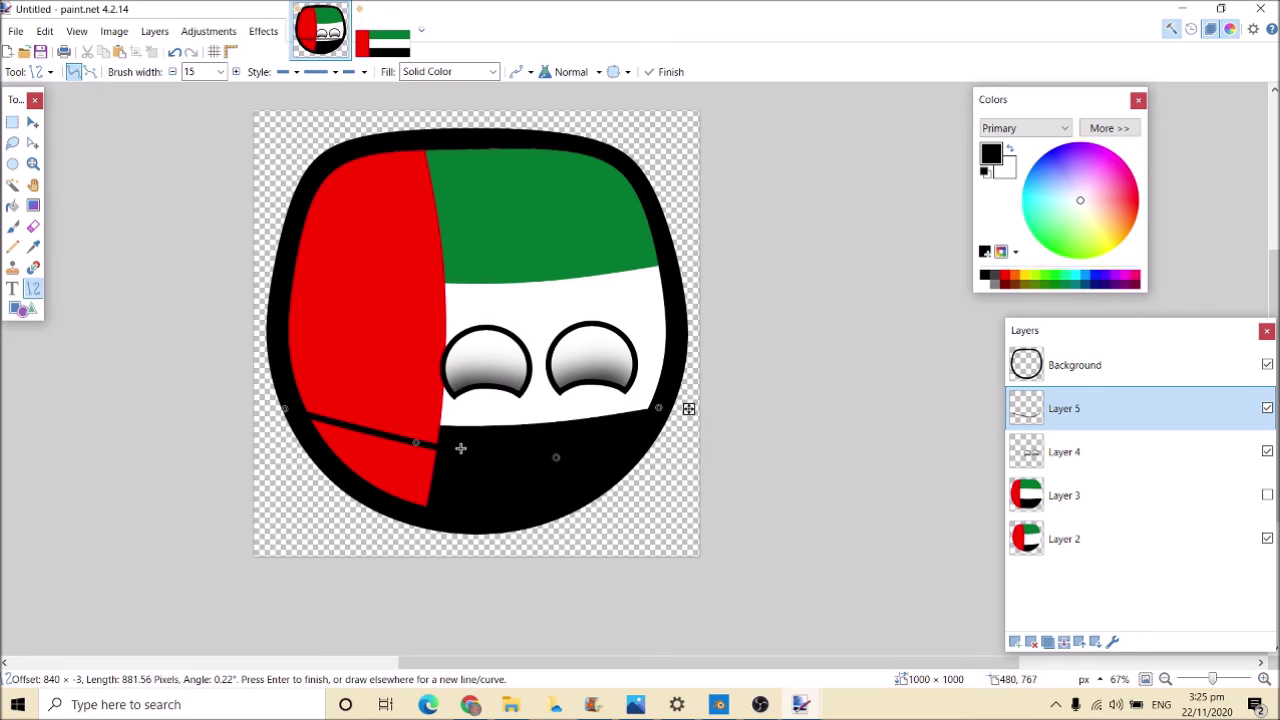
{"action": "key", "text": "Return"}
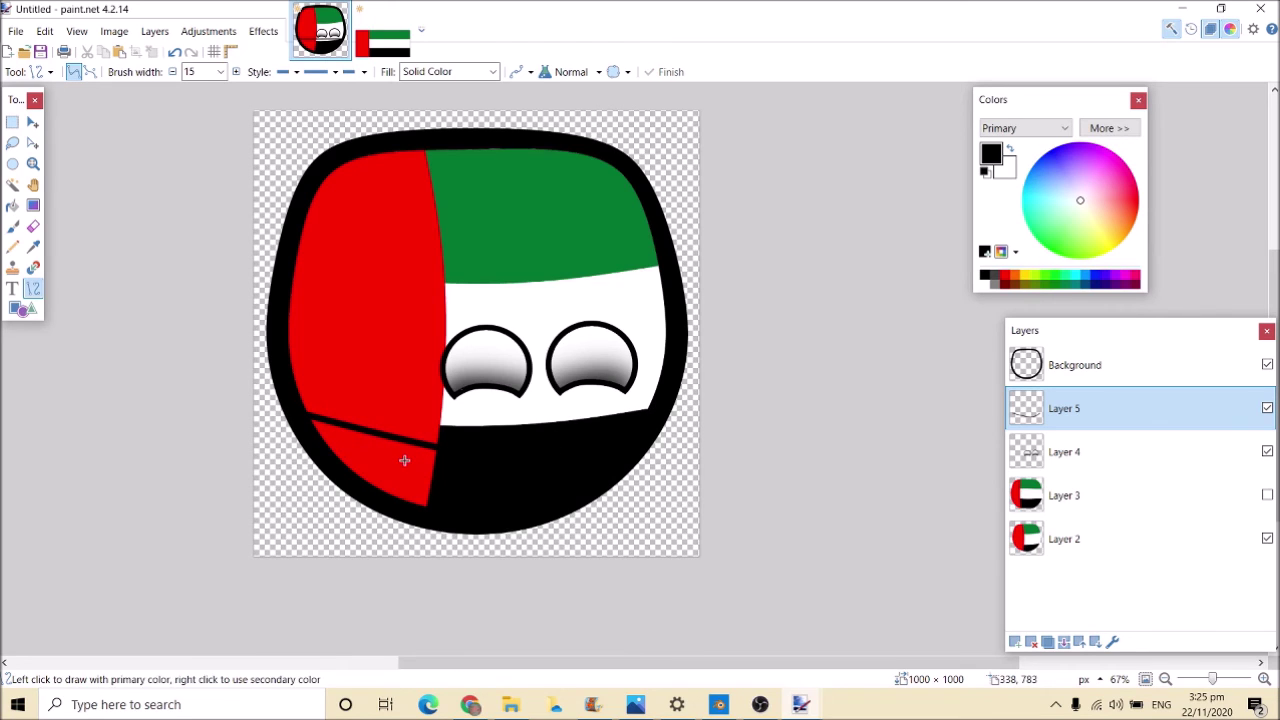
Undo the curve's bend at its right middle point, keep the left bend, and finish the curve again
{"action": "key", "text": "ctrl+z"}
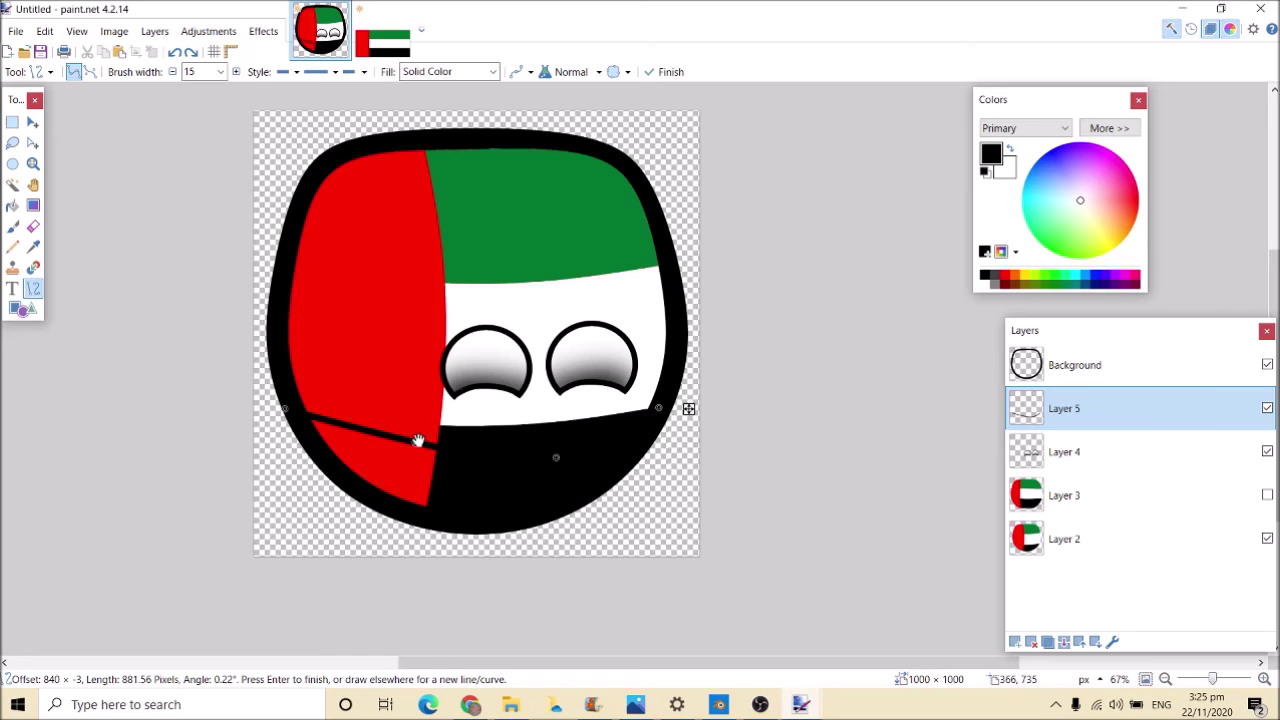
{"action": "key", "text": "Return"}
{"action": "key", "text": "ctrl+z"}
{"action": "key", "text": "ctrl+z"}
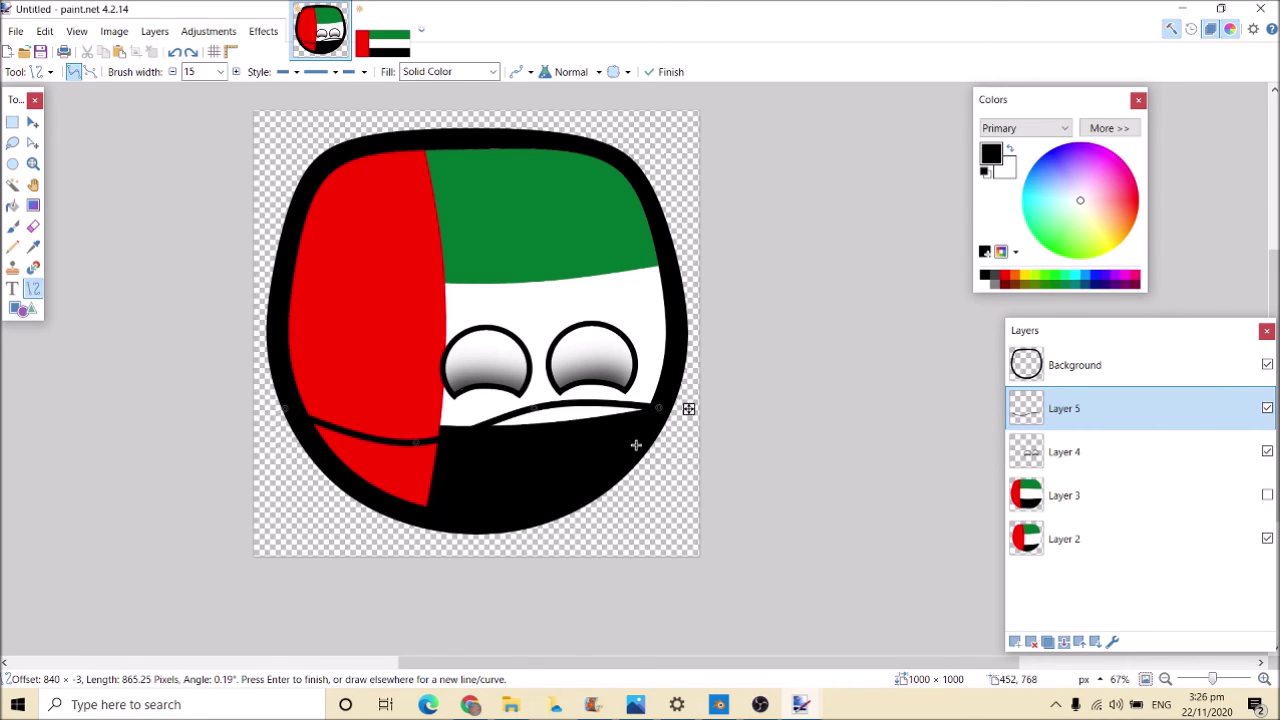
{"action": "key", "text": "Return"}
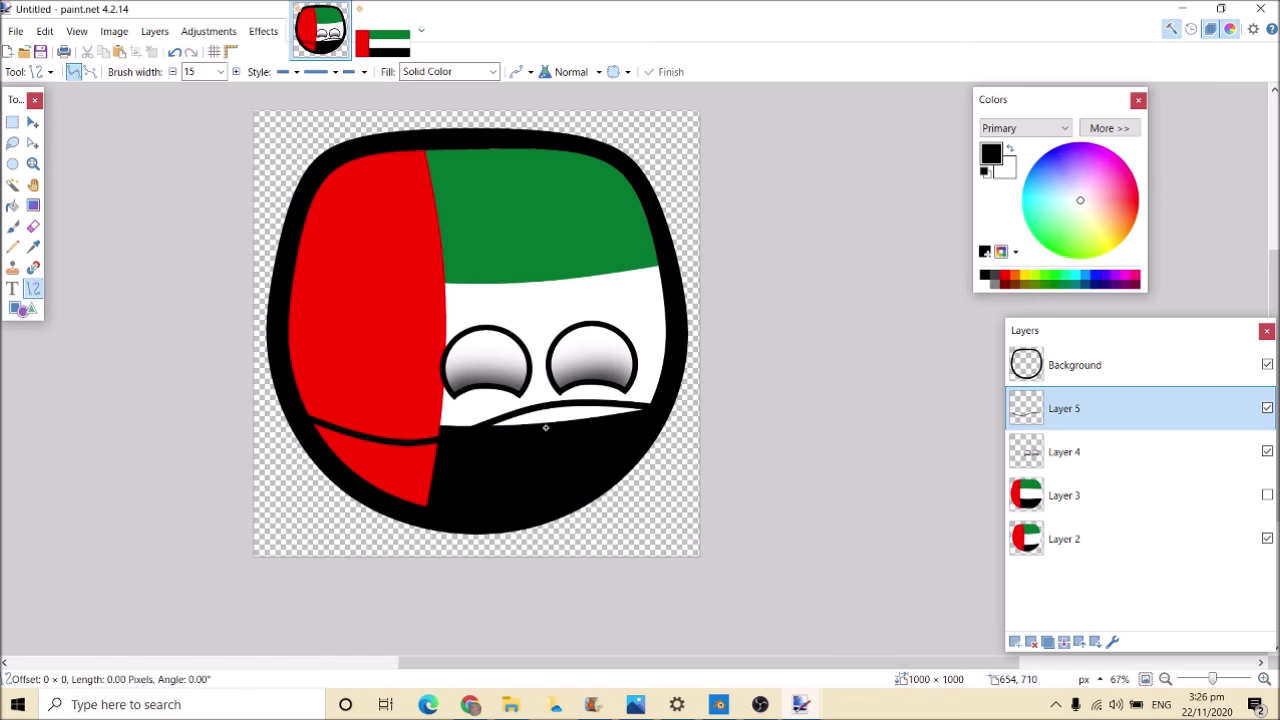
{"action": "key", "text": "z"}
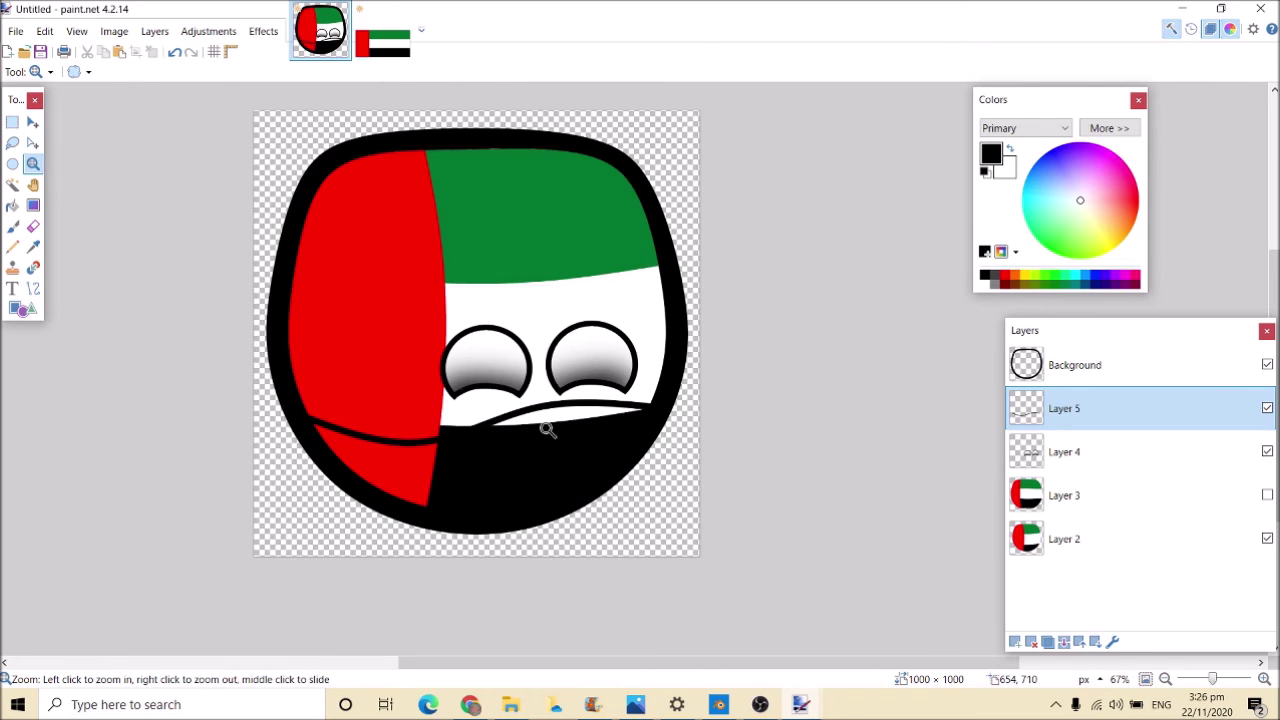
Bend the line downward at its right middle point into a smooth curve across the ball, and hide Layer 2
{"action": "key", "text": "ctrl+z"}
{"action": "left_click_drag", "start_coordinate": [536, 408], "coordinate": [549, 438]}
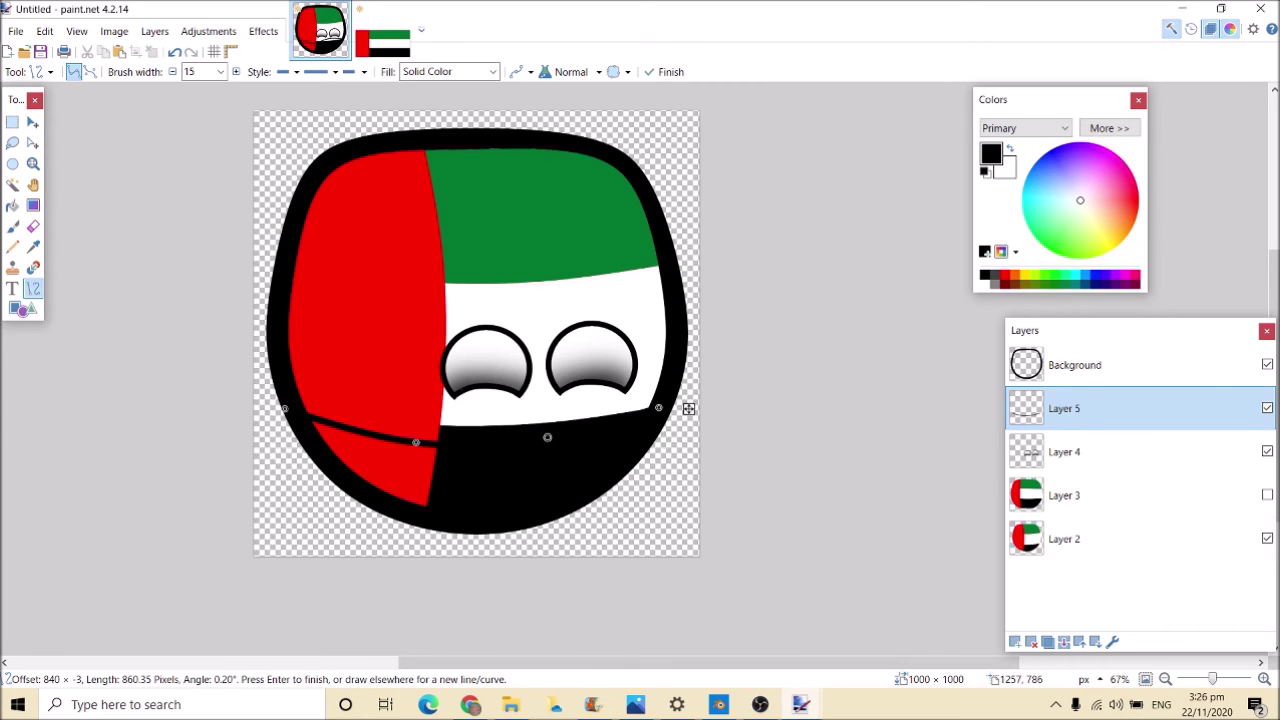
{"action": "double_click", "coordinate": [1265, 540]}
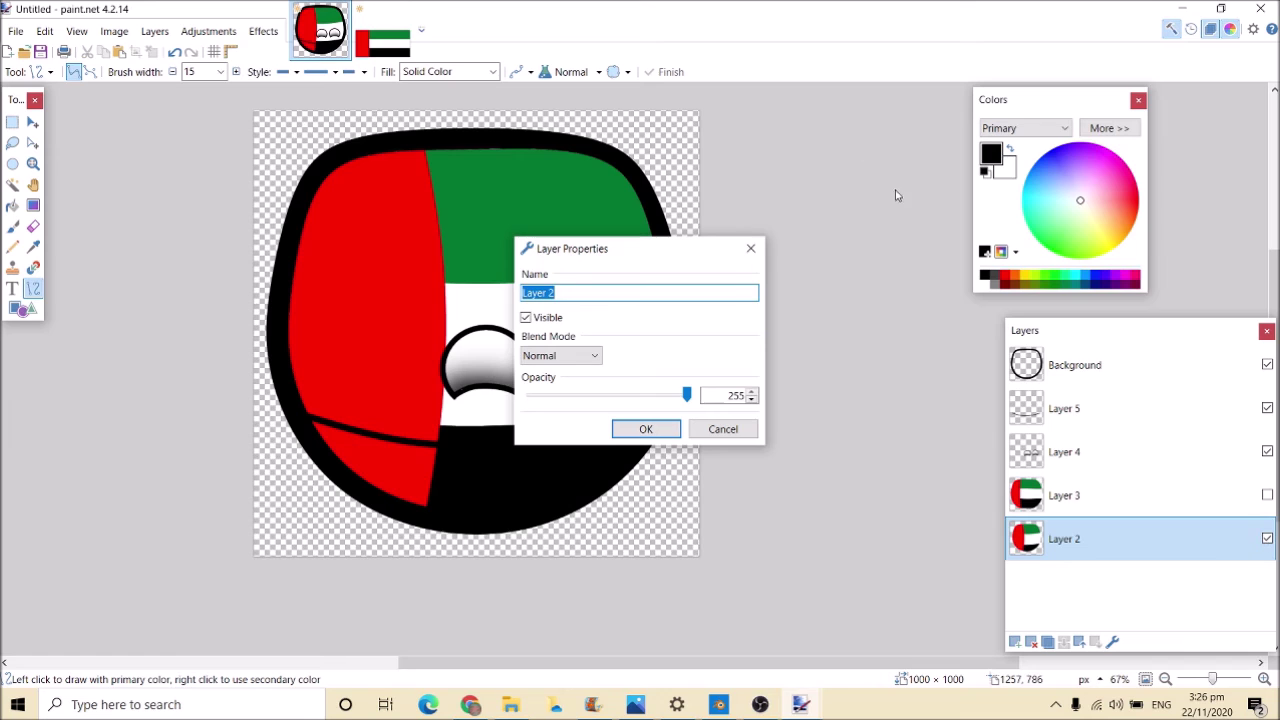
{"action": "left_click", "coordinate": [751, 248]}
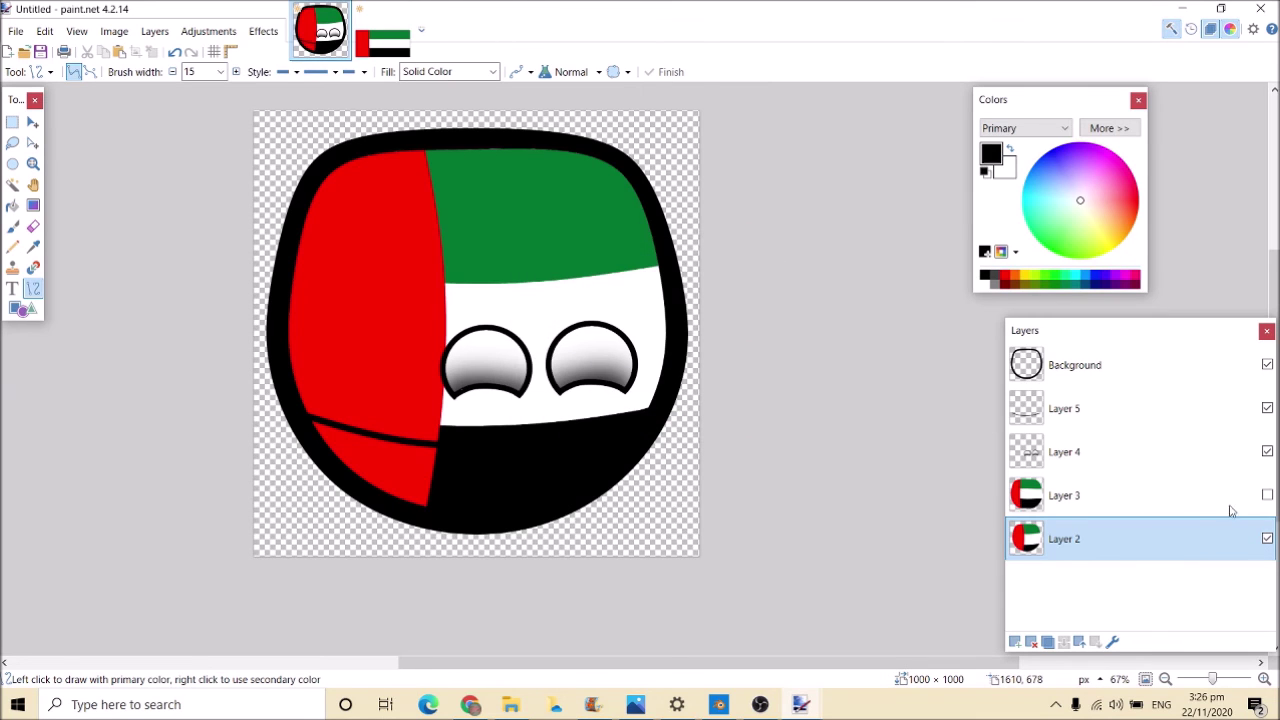
{"action": "left_click", "coordinate": [1267, 540]}
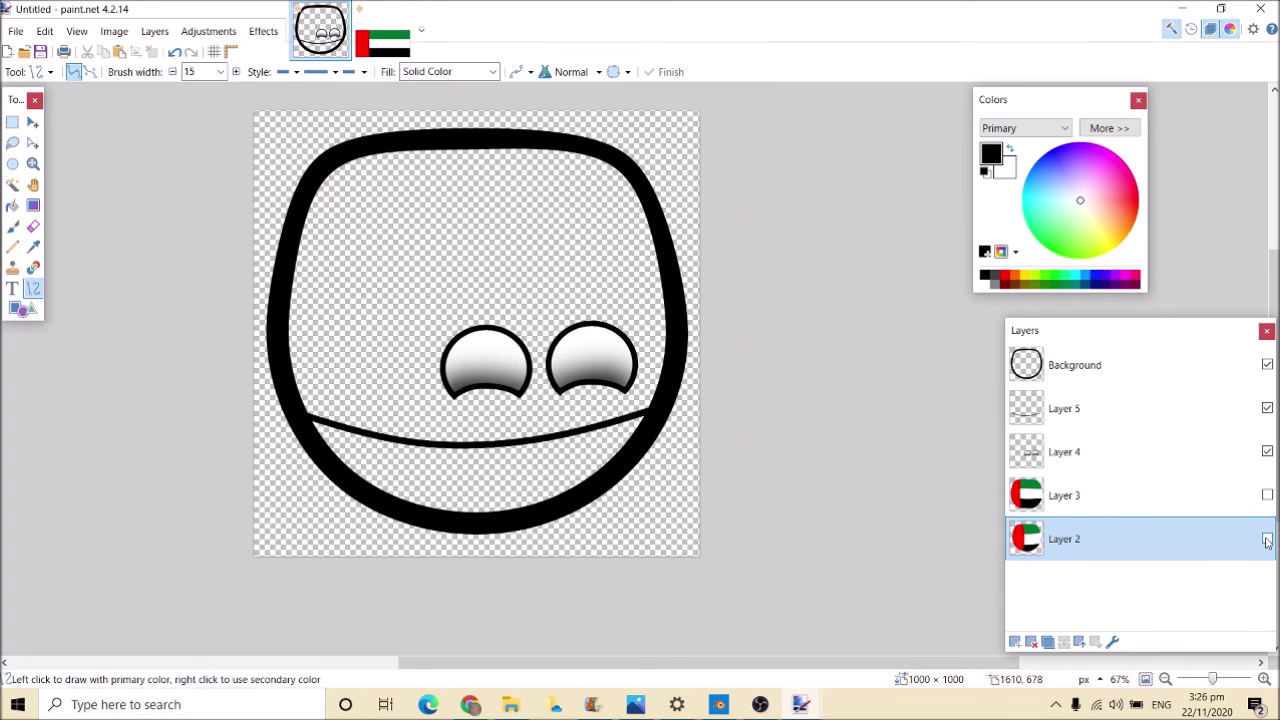
{"action": "double_click", "coordinate": [1026, 420]}
{"action": "left_click", "coordinate": [751, 248]}
Select the ball's interior on the Background layer, and fill the area below the curve with black on Layer 5
{"action": "left_click", "coordinate": [1040, 365]}
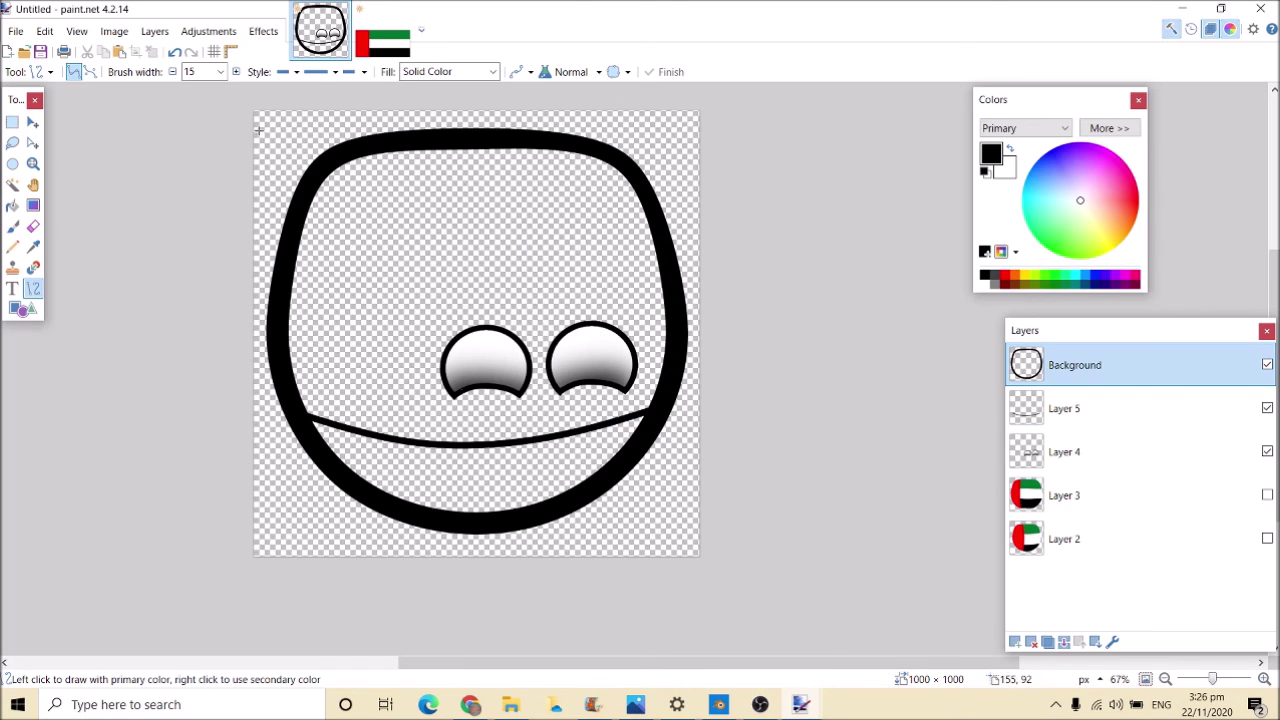
{"action": "left_click", "coordinate": [12, 186]}
{"action": "left_click", "coordinate": [450, 262]}
{"action": "left_click", "coordinate": [1085, 412]}
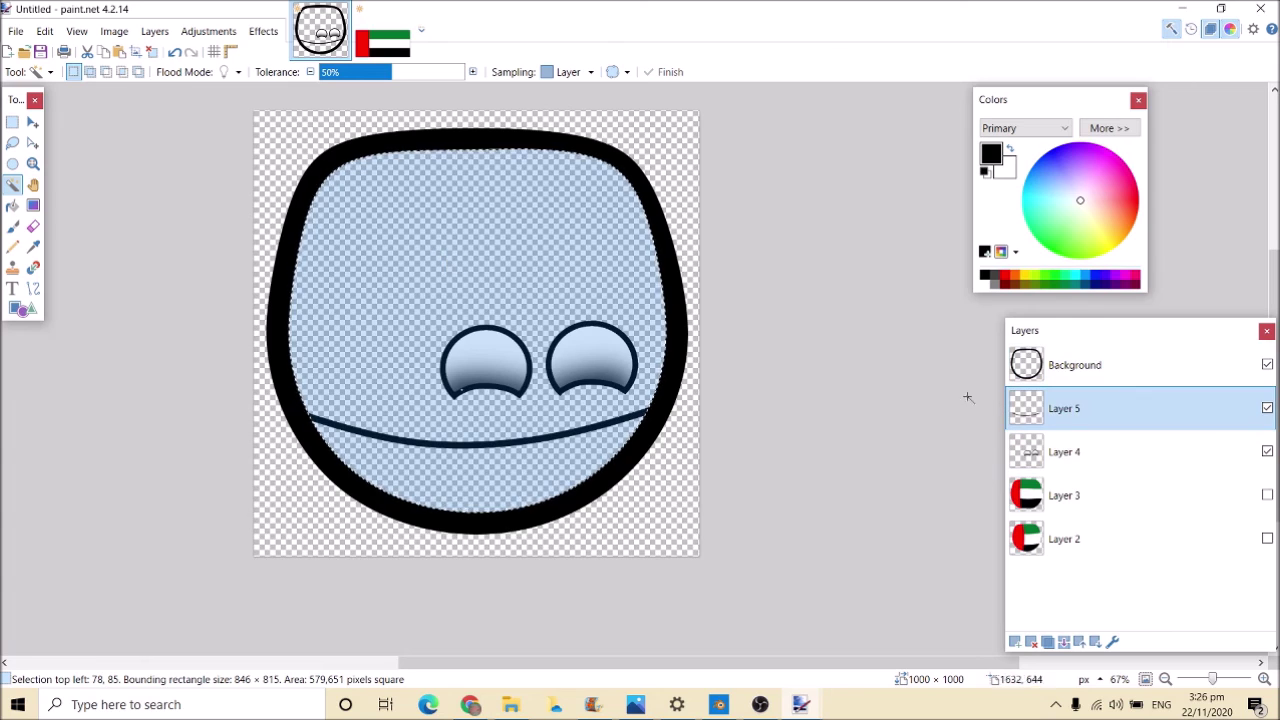
{"action": "left_click", "coordinate": [12, 205]}
{"action": "left_click", "coordinate": [410, 462]}
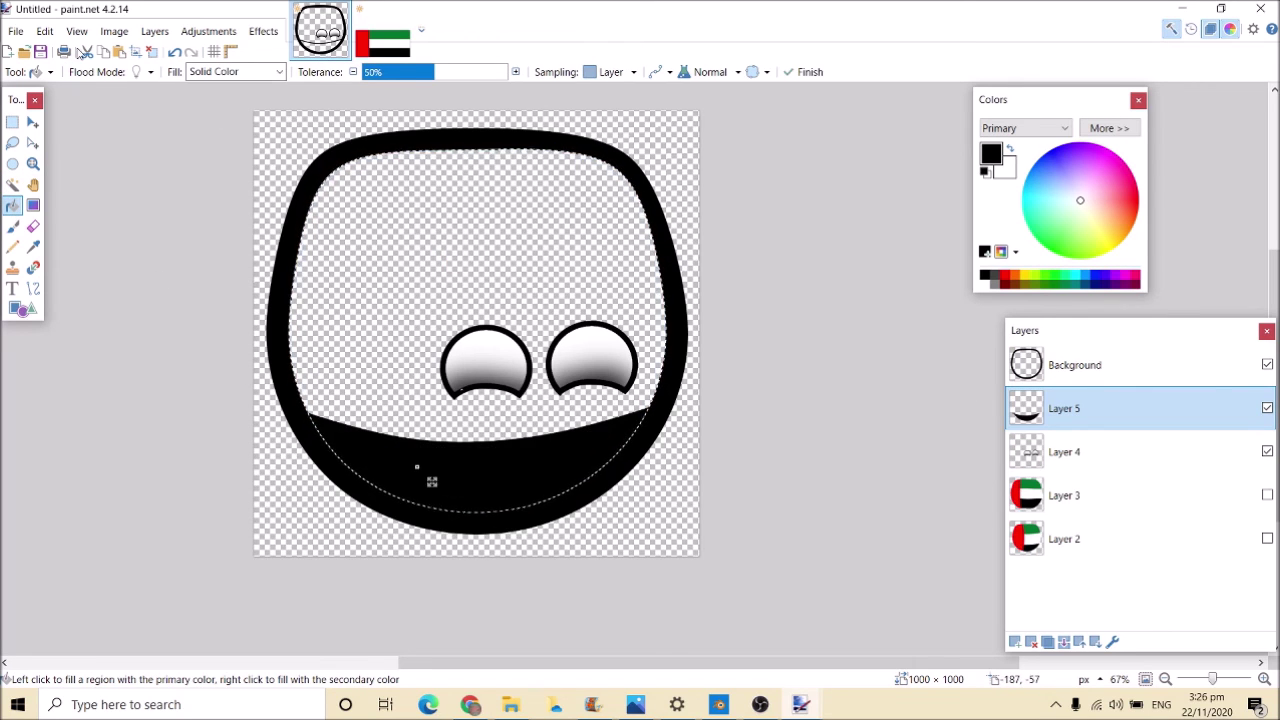
Apply a Gaussian Blur with radius 87 to the black fill on Layer 5, and show Layer 2 again
{"action": "left_click", "coordinate": [252, 30]}
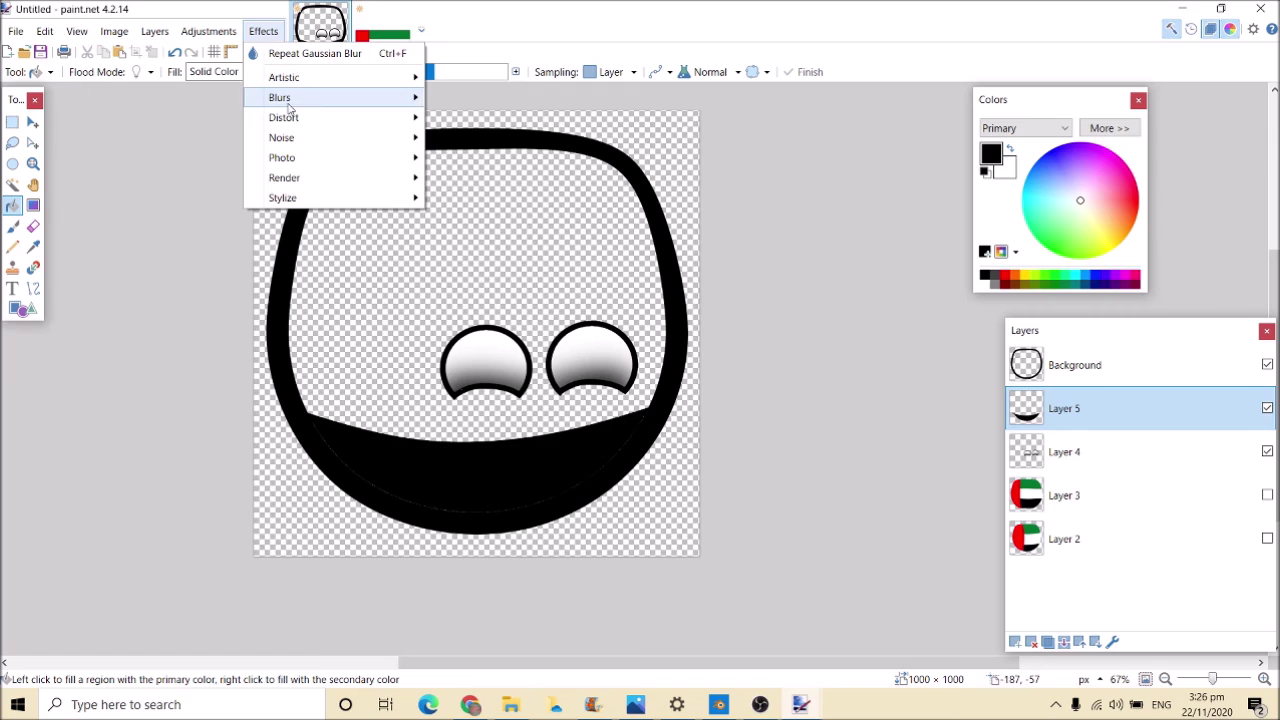
{"action": "mouse_move", "coordinate": [290, 100]}
{"action": "left_click", "coordinate": [445, 119]}
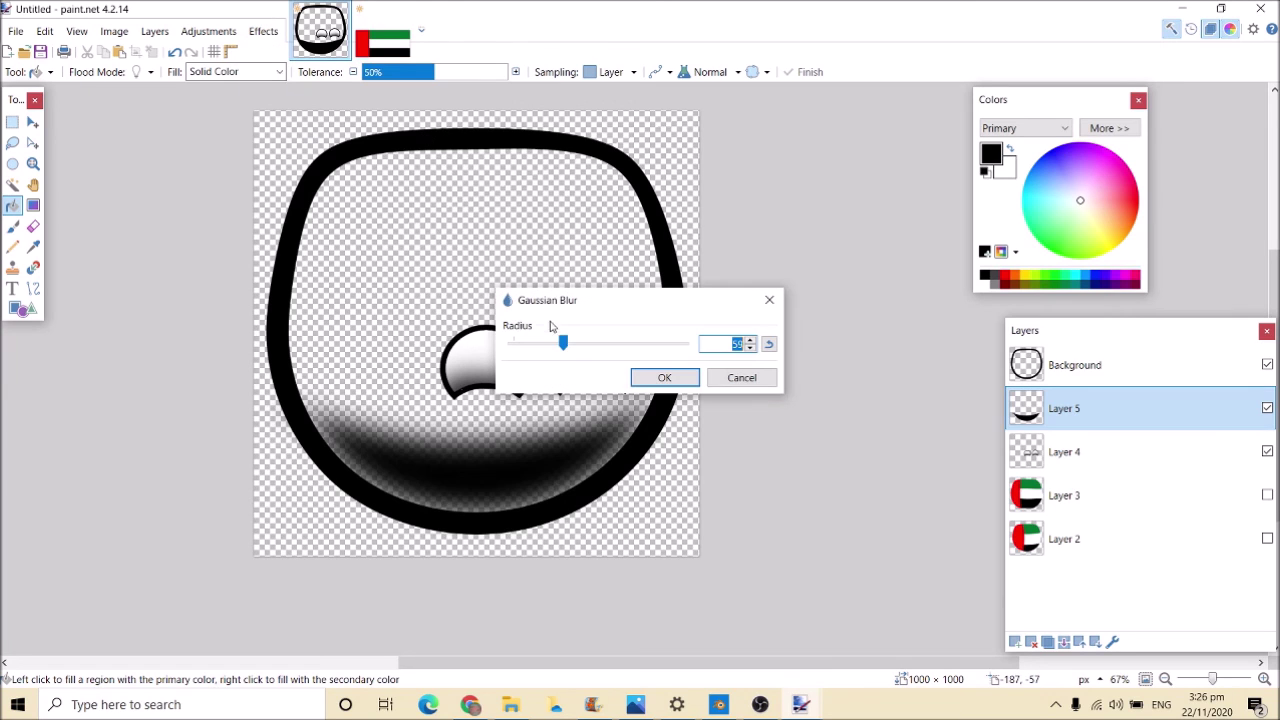
{"action": "mouse_move", "coordinate": [566, 343]}
{"action": "left_mouse_down"}
{"action": "mouse_move", "coordinate": [514, 343]}
{"action": "mouse_move", "coordinate": [587, 342]}
{"action": "left_mouse_up"}
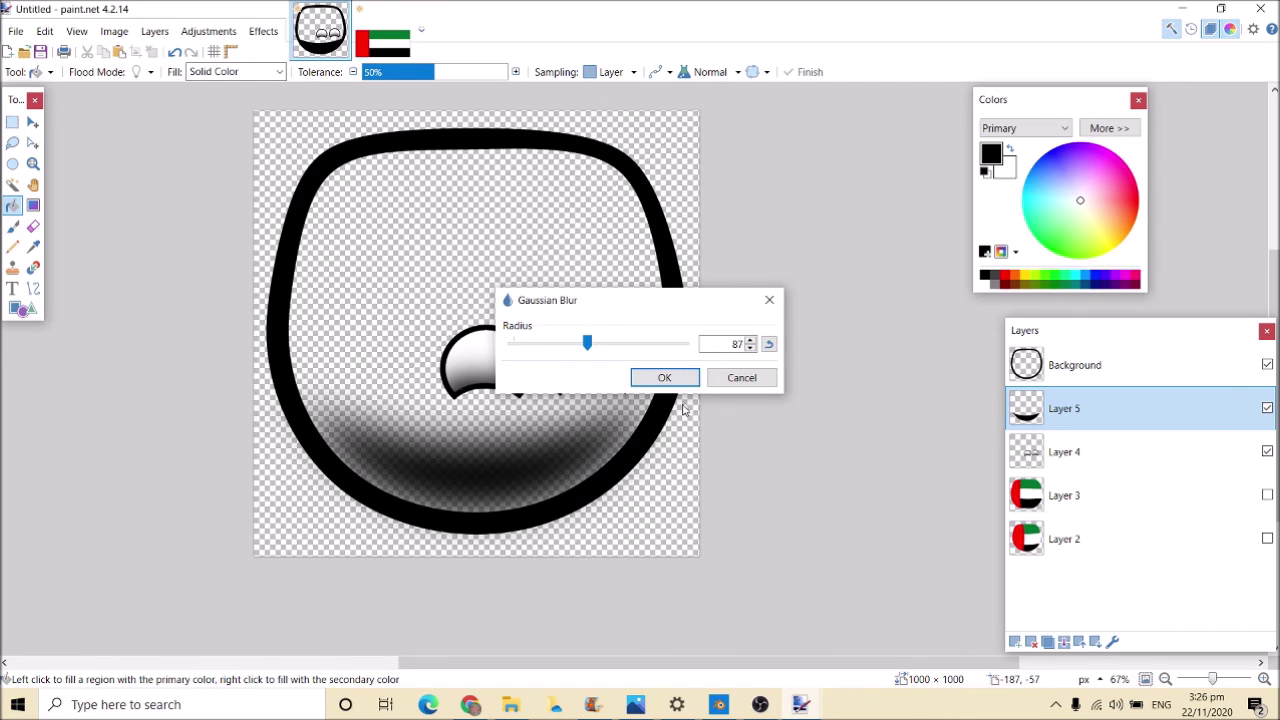
{"action": "left_click", "coordinate": [664, 377]}
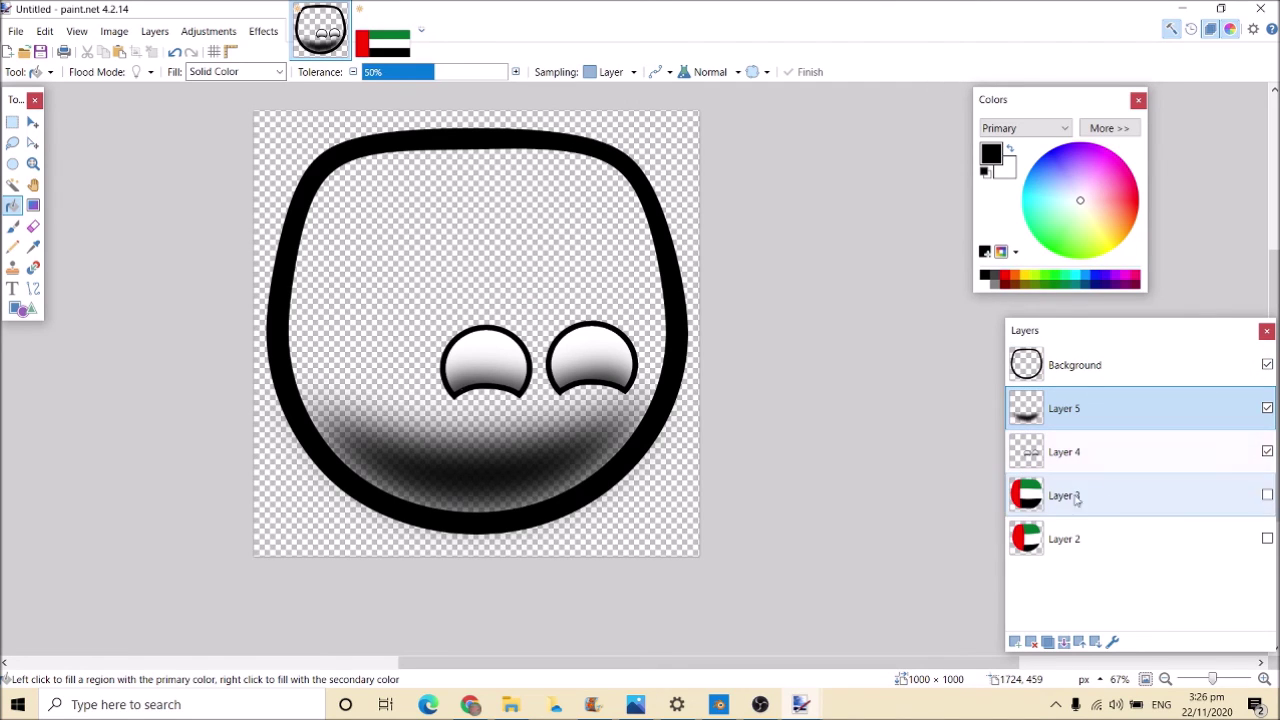
{"action": "left_click", "coordinate": [1267, 538]}
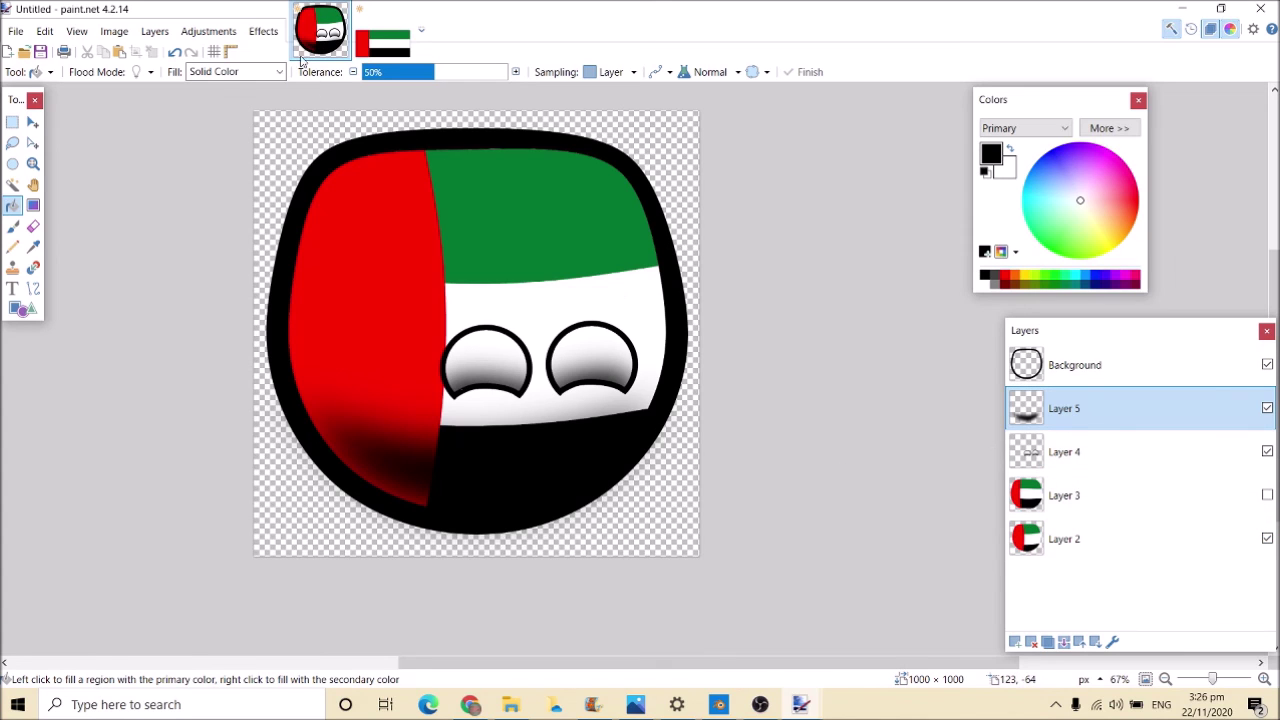
Soften the shadow on Layer 5 further with a second Gaussian Blur at radius 150
{"action": "left_click", "coordinate": [263, 31]}
{"action": "mouse_move", "coordinate": [355, 97]}
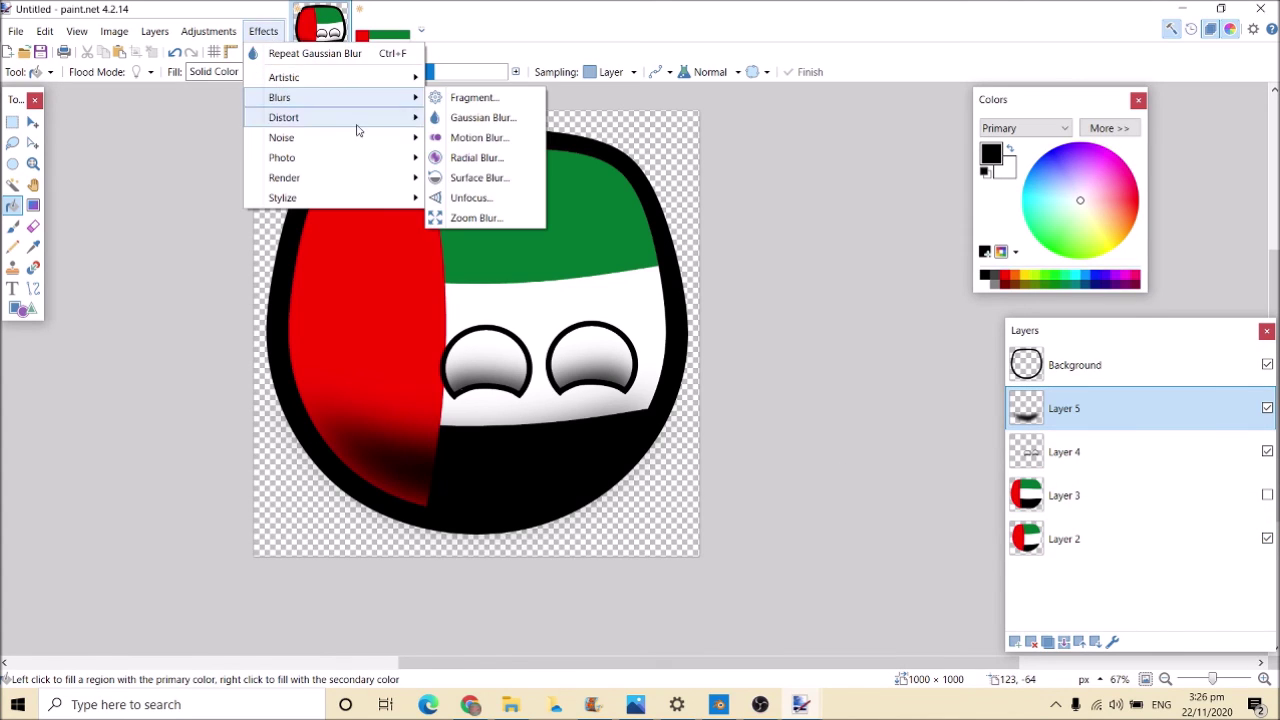
{"action": "left_click", "coordinate": [438, 121]}
{"action": "left_click_drag", "start_coordinate": [587, 344], "coordinate": [640, 344]}
{"action": "left_click", "coordinate": [633, 386]}
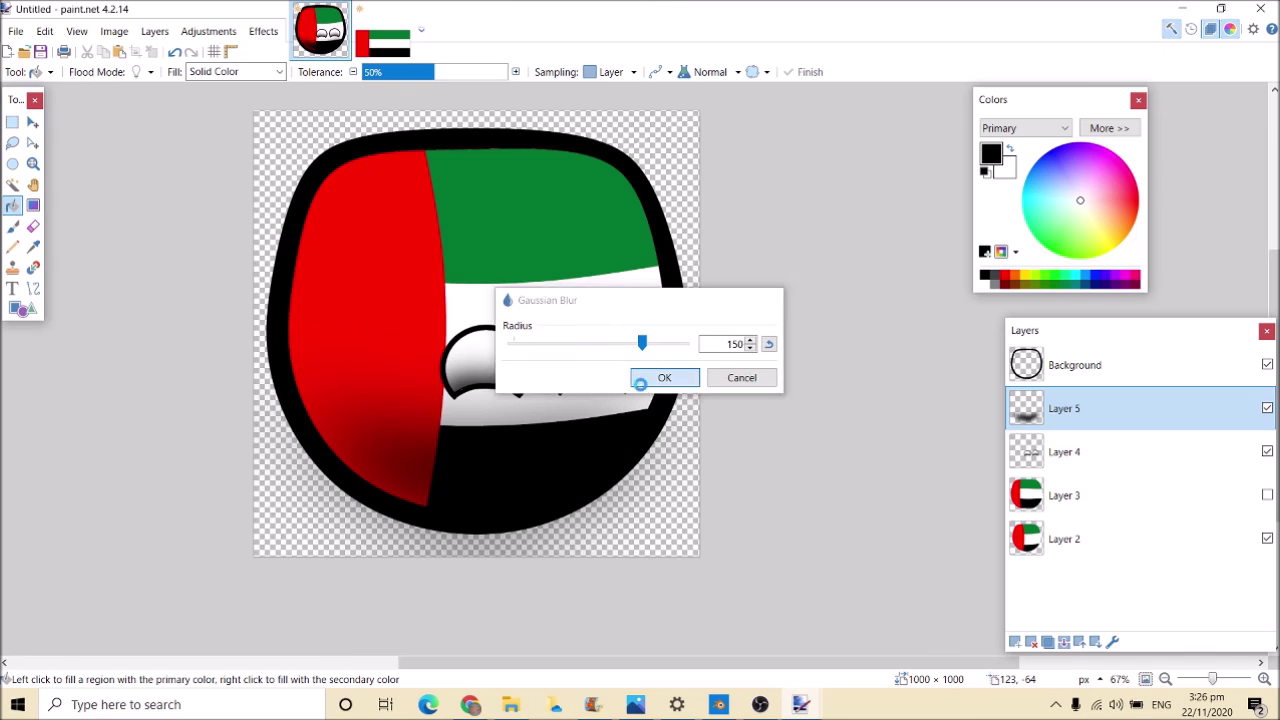
Select the area outside the ball on the Background layer, and delete Layer 5's shadow there
{"action": "left_click", "coordinate": [1026, 367]}
{"action": "left_click", "coordinate": [12, 185]}
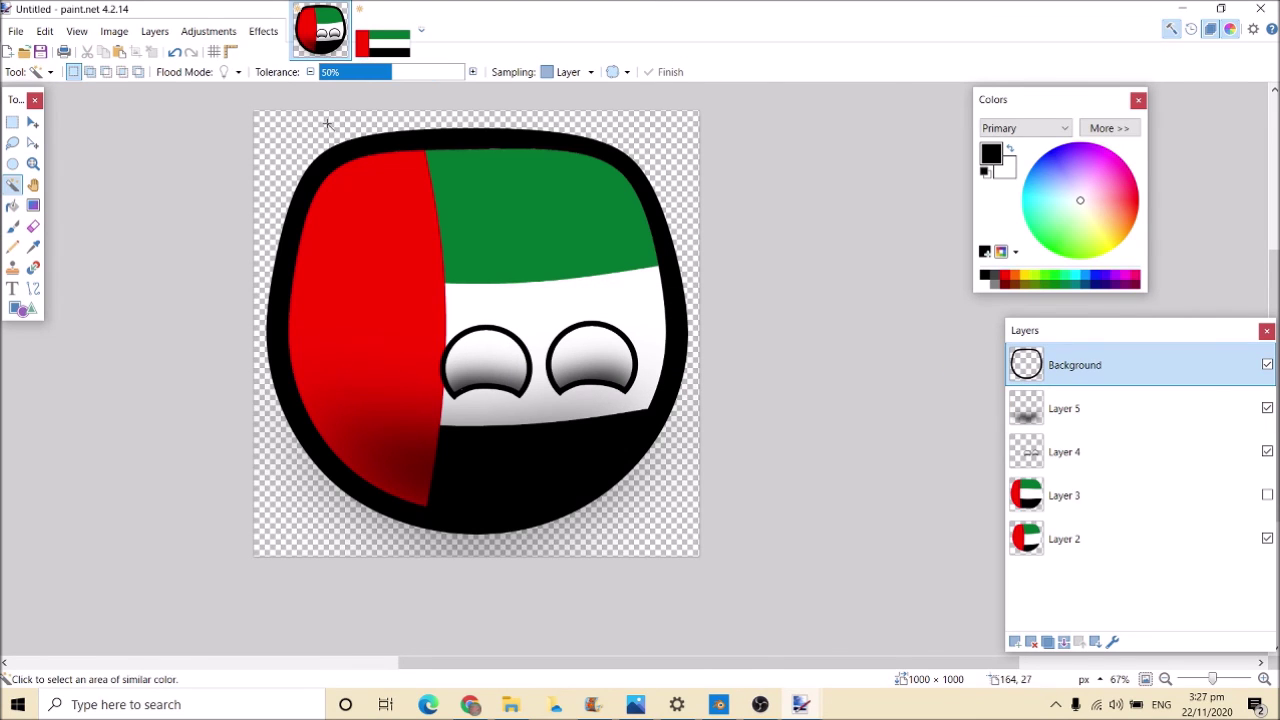
{"action": "left_click", "coordinate": [323, 126]}
{"action": "left_click", "coordinate": [1060, 418]}
{"action": "key", "text": "ctrl+d"}
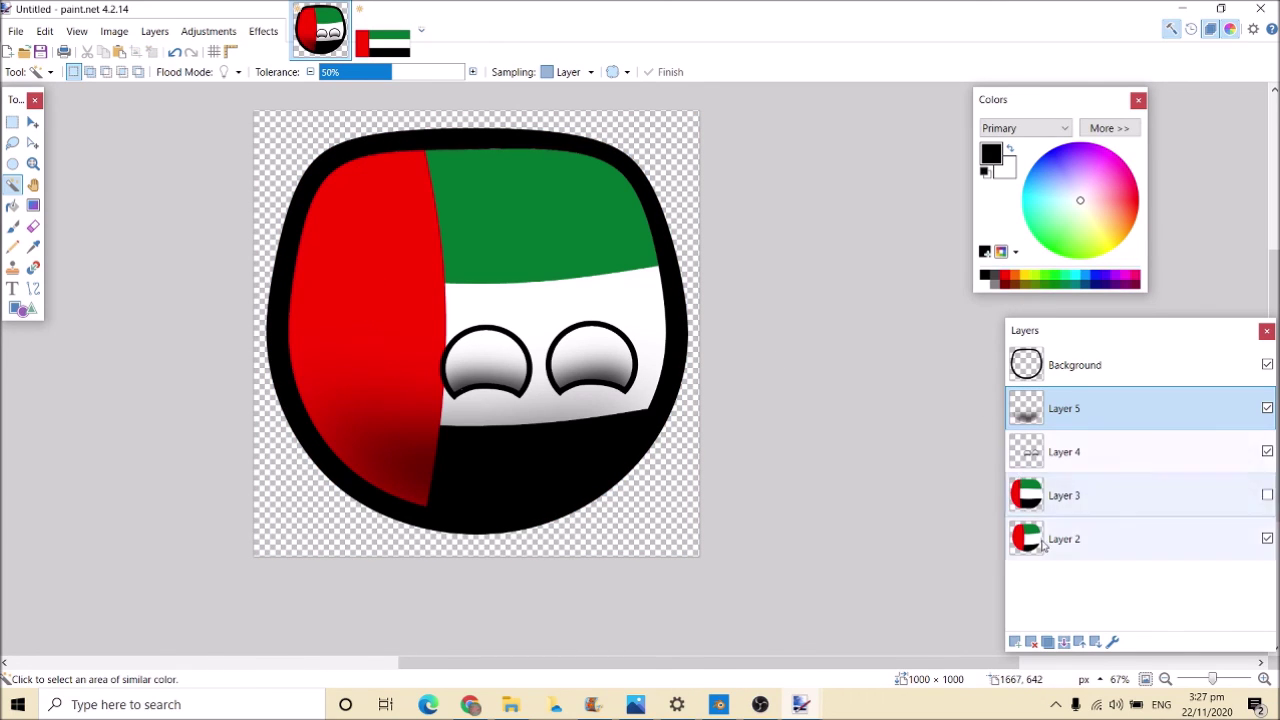
Compare the two flag styles on the ball by repeatedly showing and hiding Layer 3
{"action": "left_click", "coordinate": [1267, 495]}
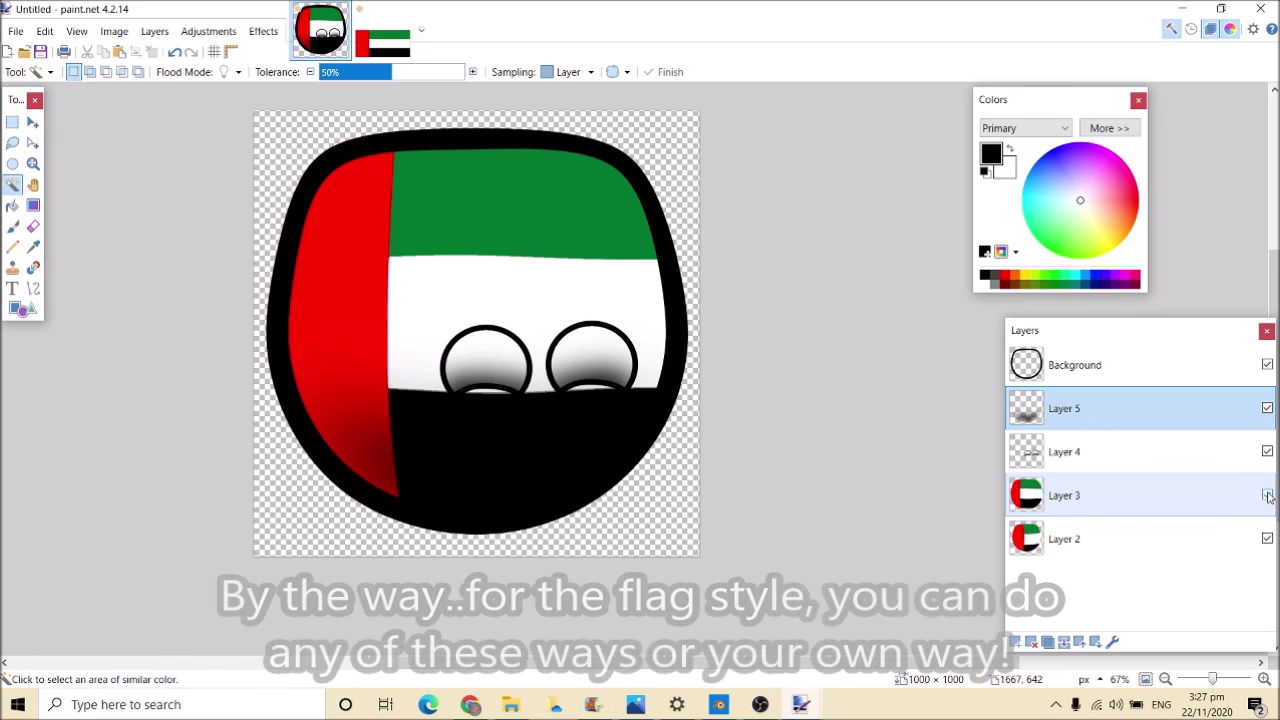
{"action": "left_click", "coordinate": [1267, 495]}
{"action": "left_click", "coordinate": [1267, 495]}
{"action": "left_click", "coordinate": [1267, 495]}
{"action": "left_click", "coordinate": [1267, 495]}
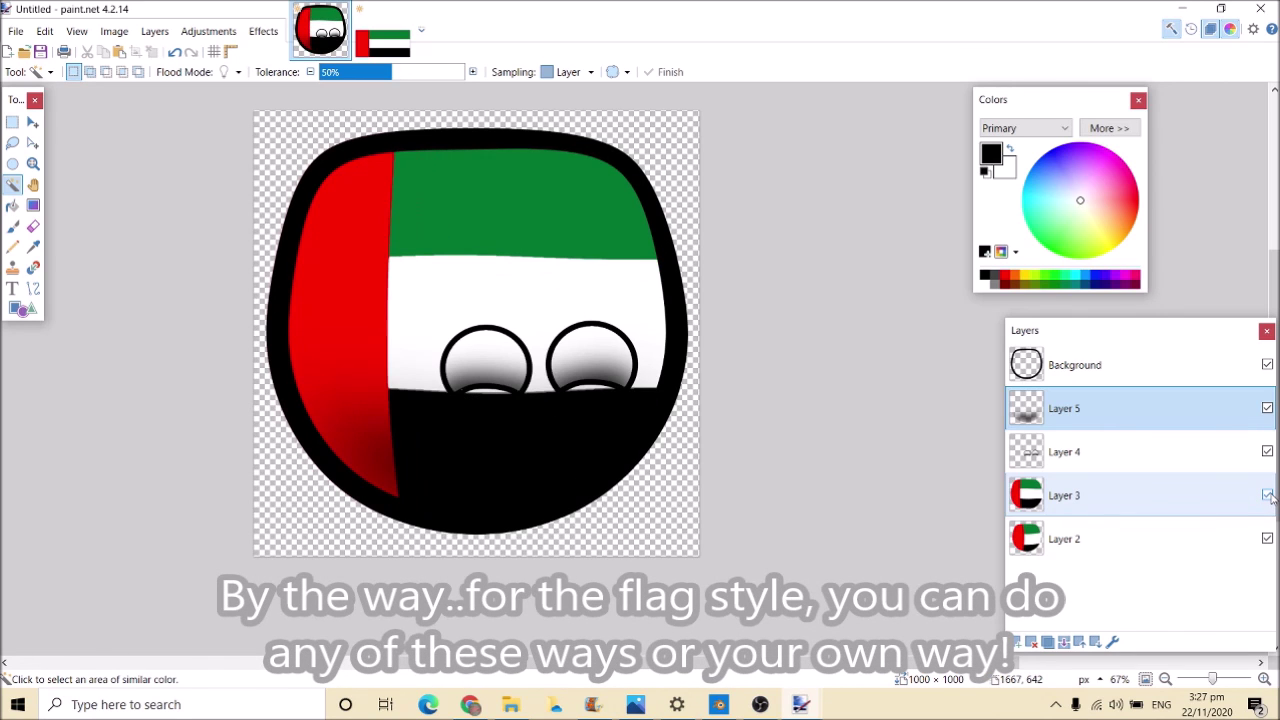
{"action": "left_click", "coordinate": [1267, 495]}
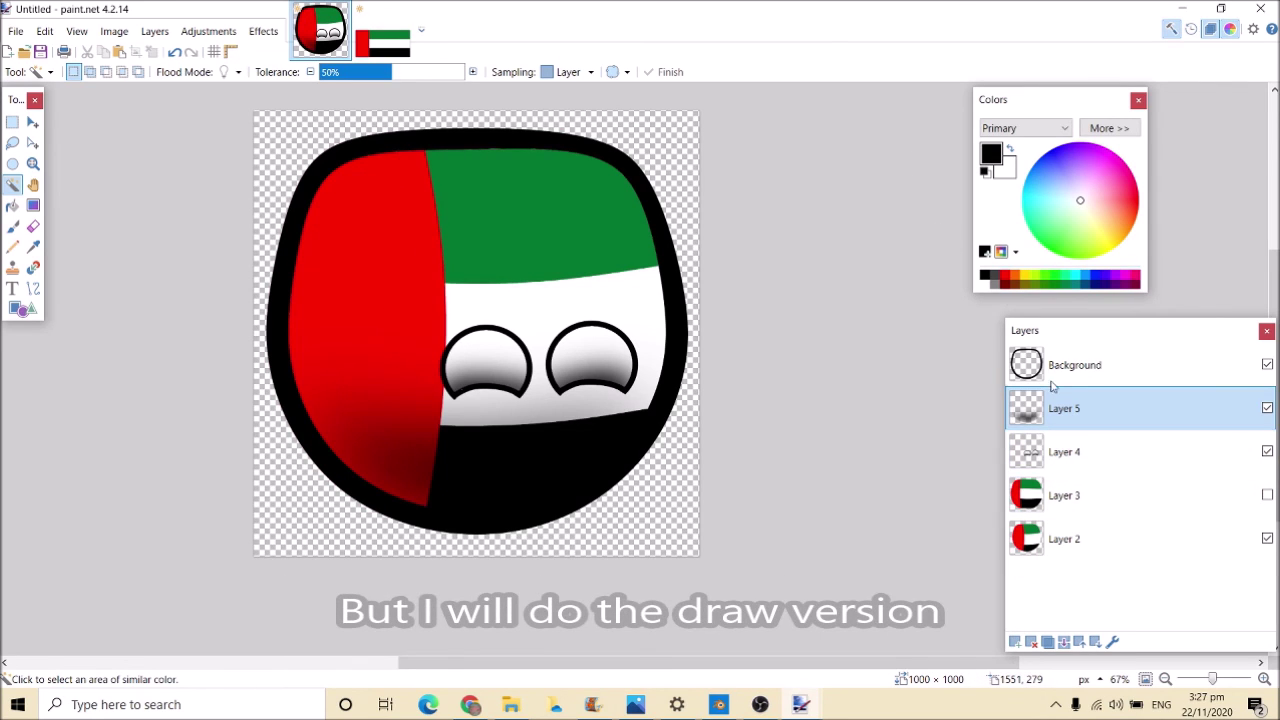
Start saving the image under a new name, and create and open a new folder inside Pictures
{"action": "left_click", "coordinate": [16, 31]}
{"action": "left_click", "coordinate": [38, 167]}
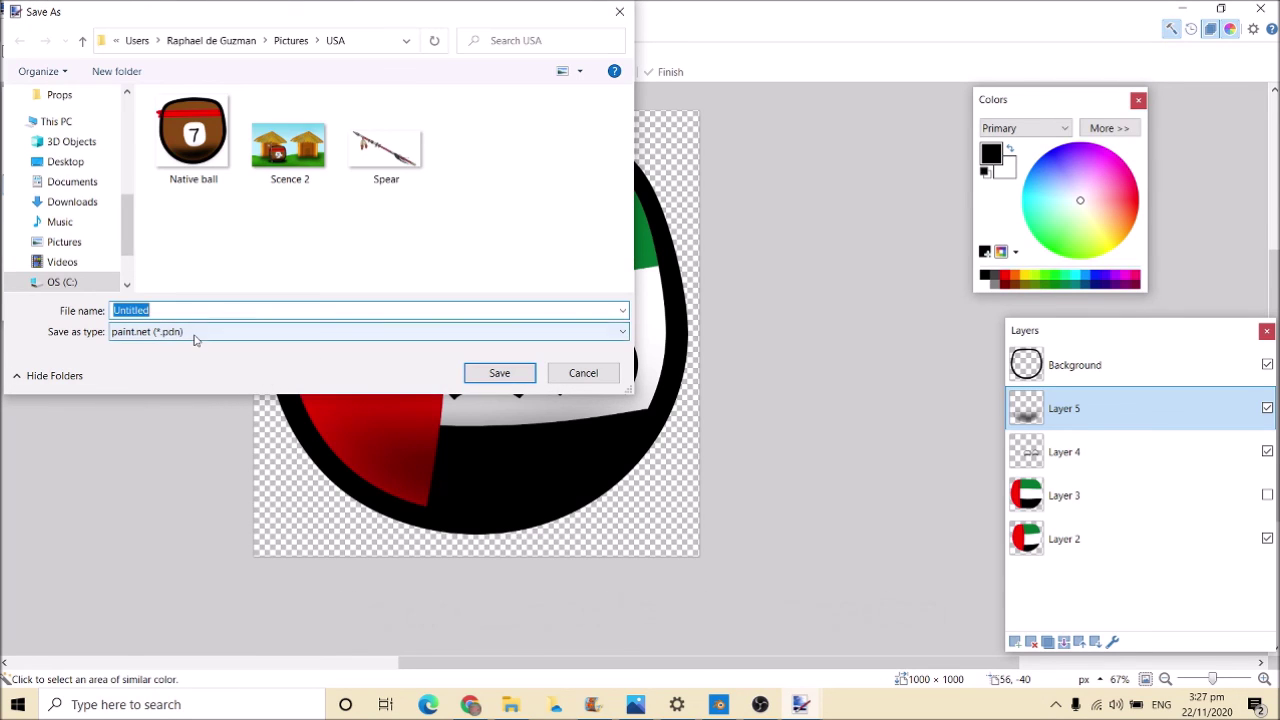
{"action": "scroll", "coordinate": [30, 190], "scroll_direction": "up", "scroll_amount": 5}
{"action": "scroll", "coordinate": [30, 190], "scroll_direction": "up", "scroll_amount": 1}
{"action": "scroll", "coordinate": [35, 188], "scroll_direction": "down", "scroll_amount": 1}
{"action": "scroll", "coordinate": [45, 186], "scroll_direction": "up", "scroll_amount": 1}
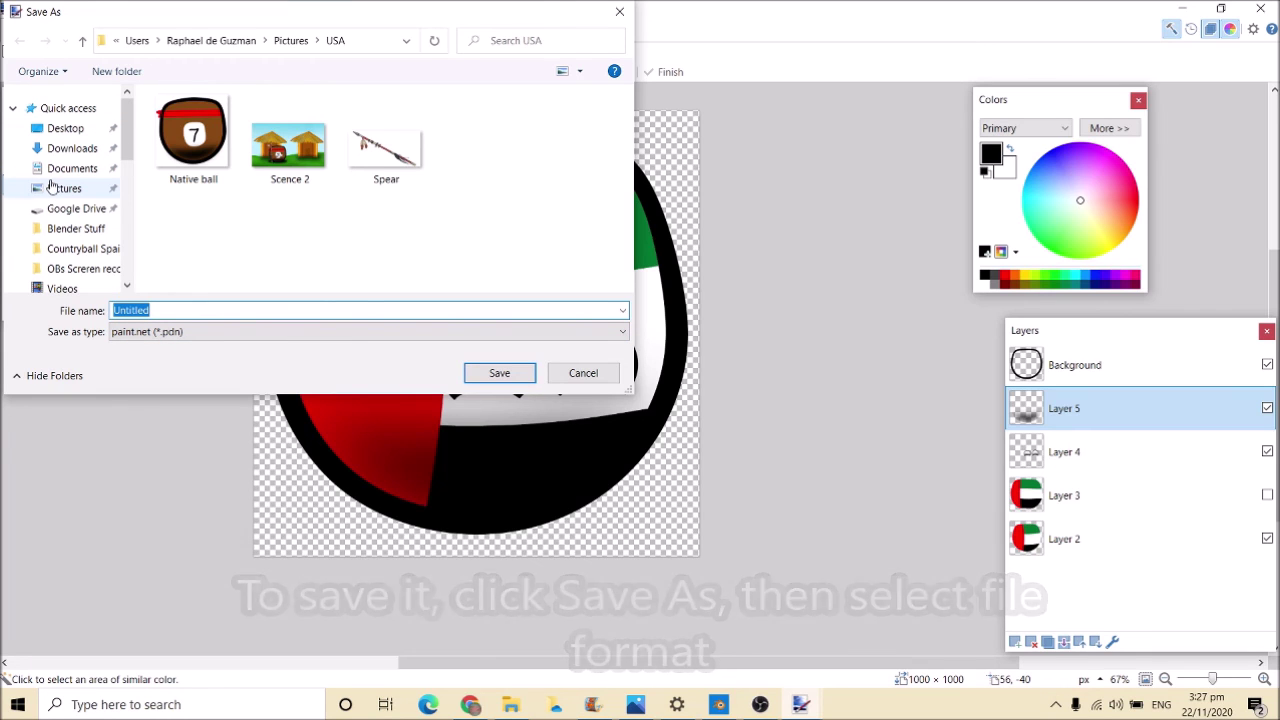
{"action": "left_click", "coordinate": [52, 187]}
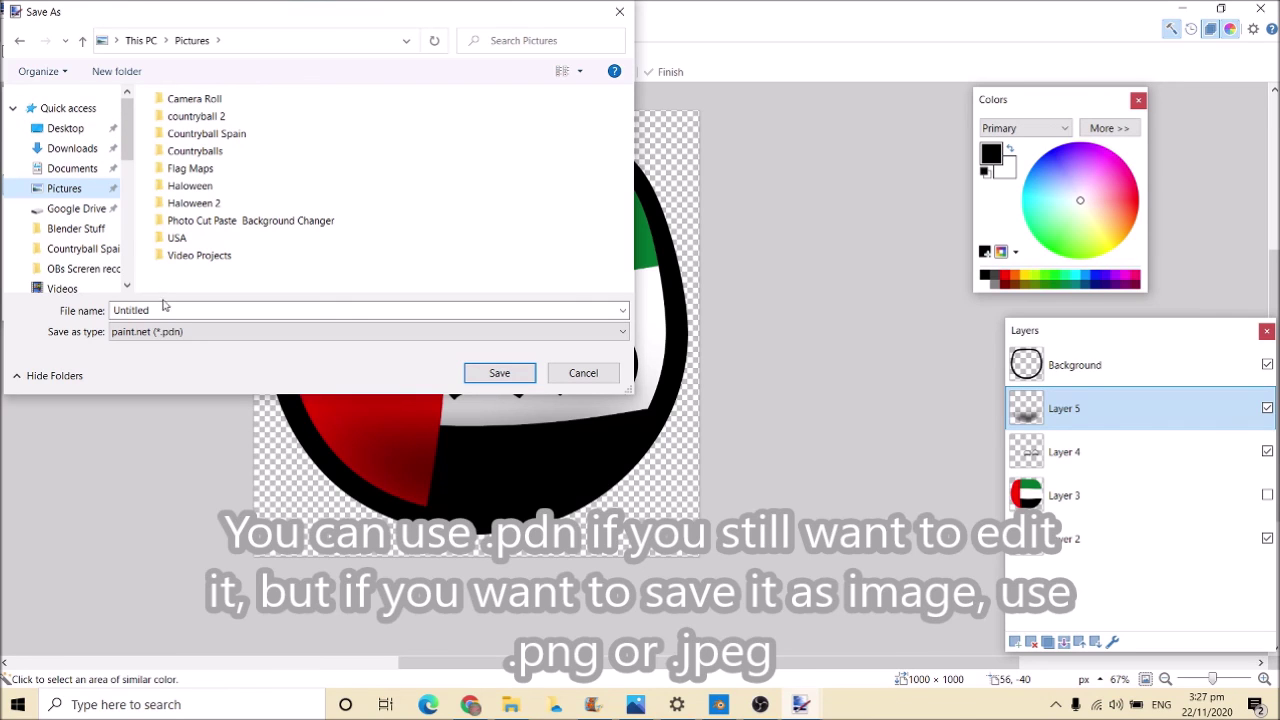
{"action": "left_click", "coordinate": [116, 71]}
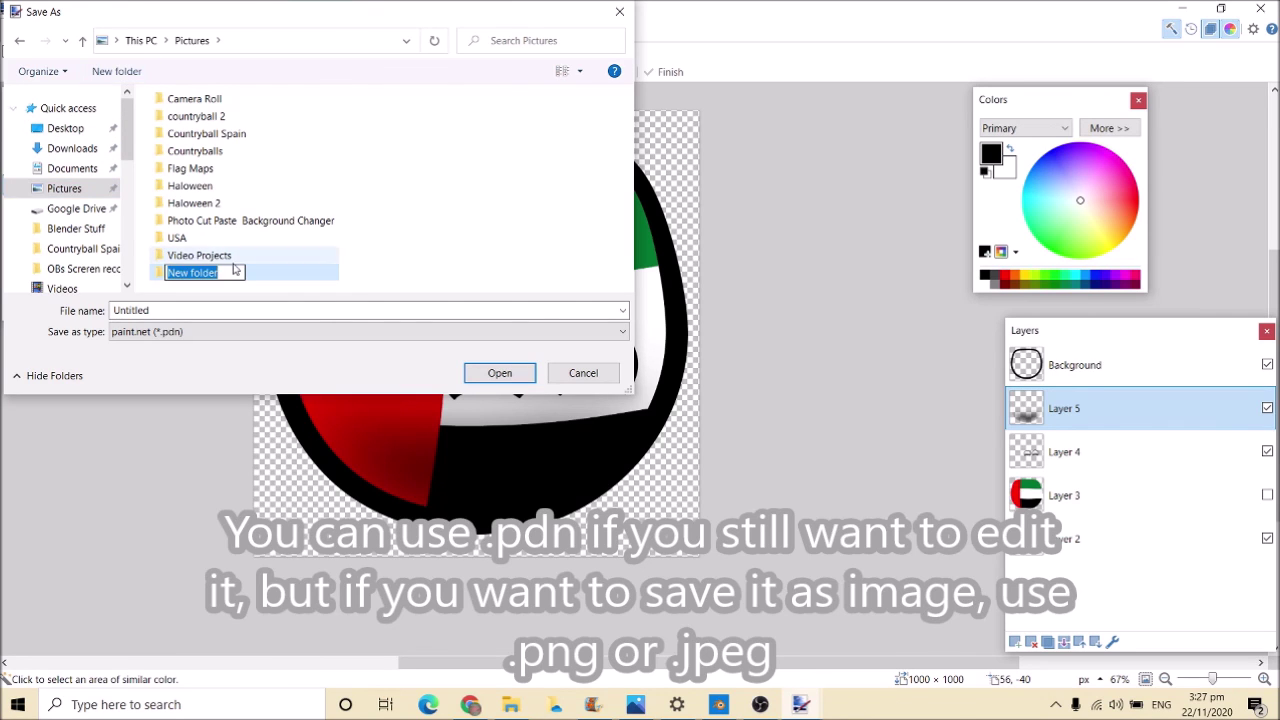
{"action": "key", "text": "Return"}
{"action": "double_click", "coordinate": [250, 277]}
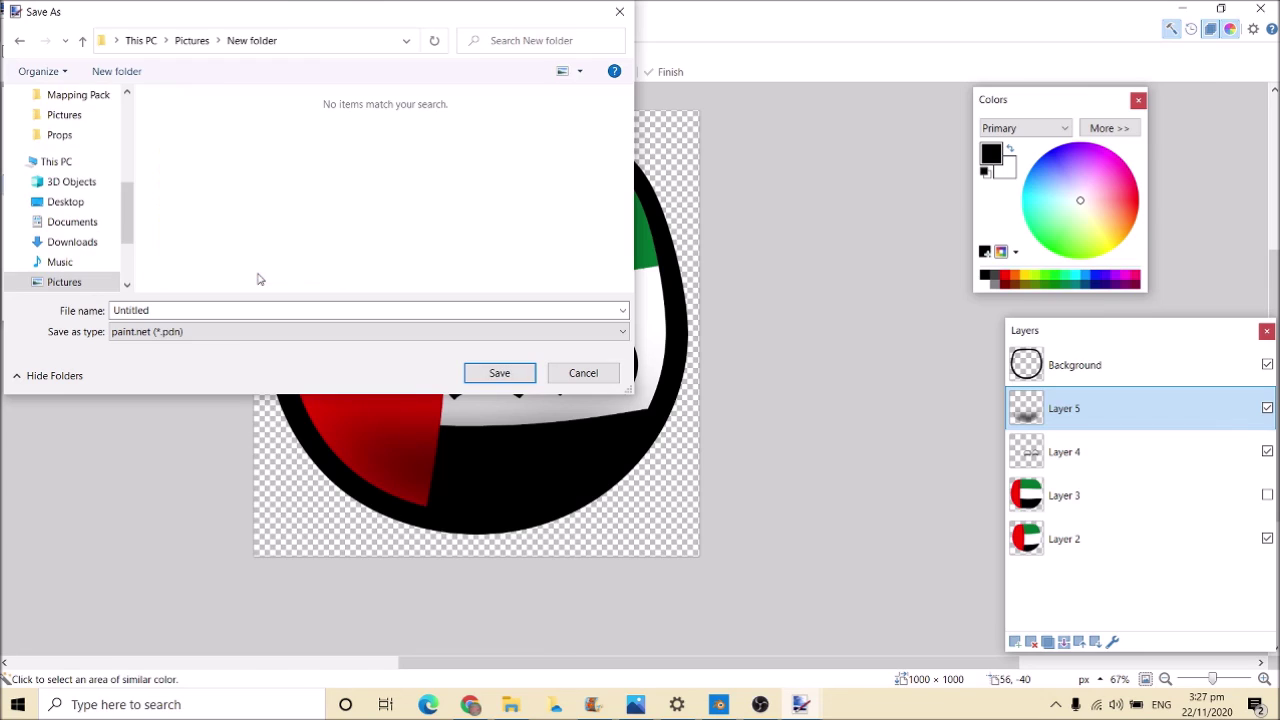
Name the file UAE and save it as a PNG in the new folder
{"action": "left_click", "coordinate": [200, 313]}
{"action": "double_click", "coordinate": [166, 306]}
{"action": "key", "text": "BackSpace"}
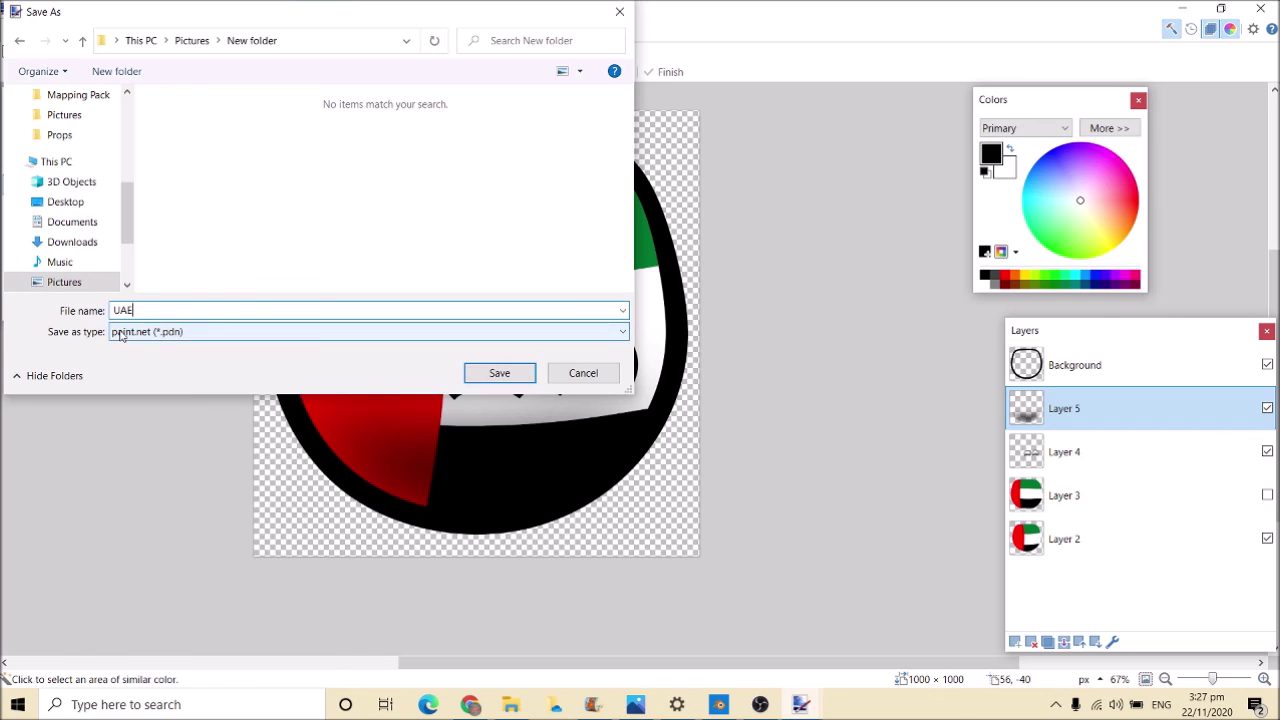
{"action": "left_click", "coordinate": [152, 331]}
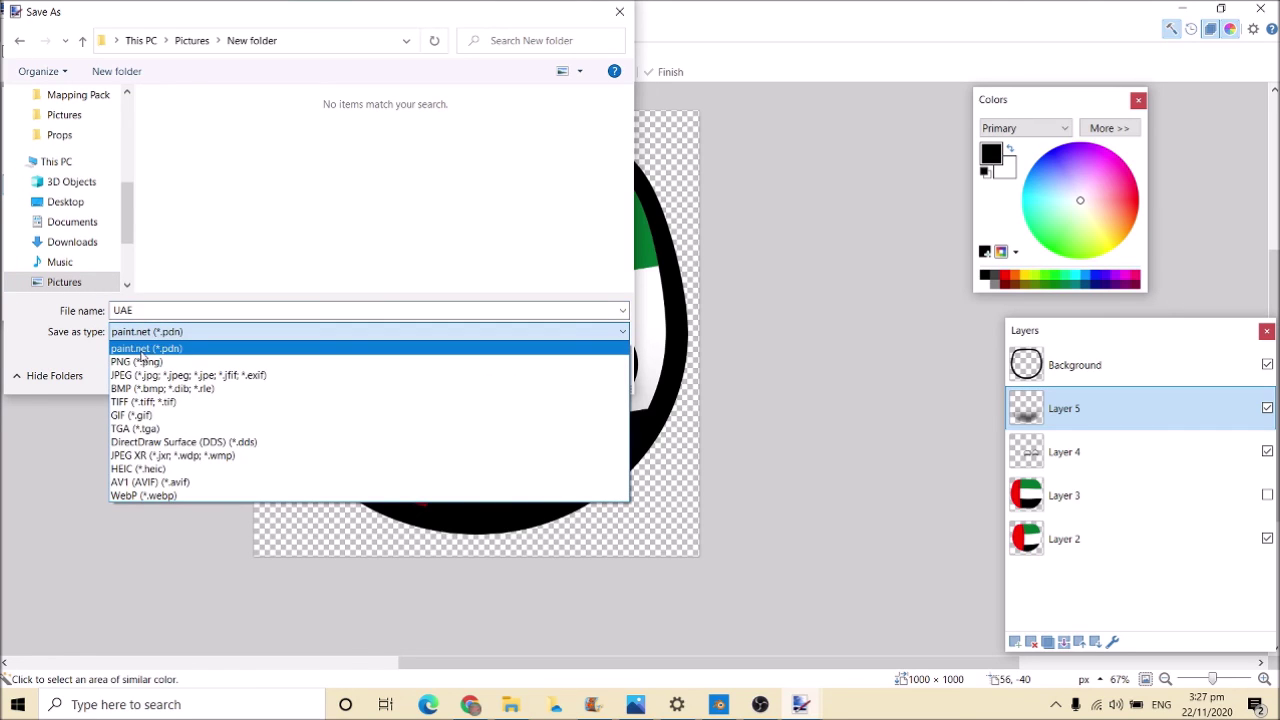
{"action": "left_click", "coordinate": [136, 362]}
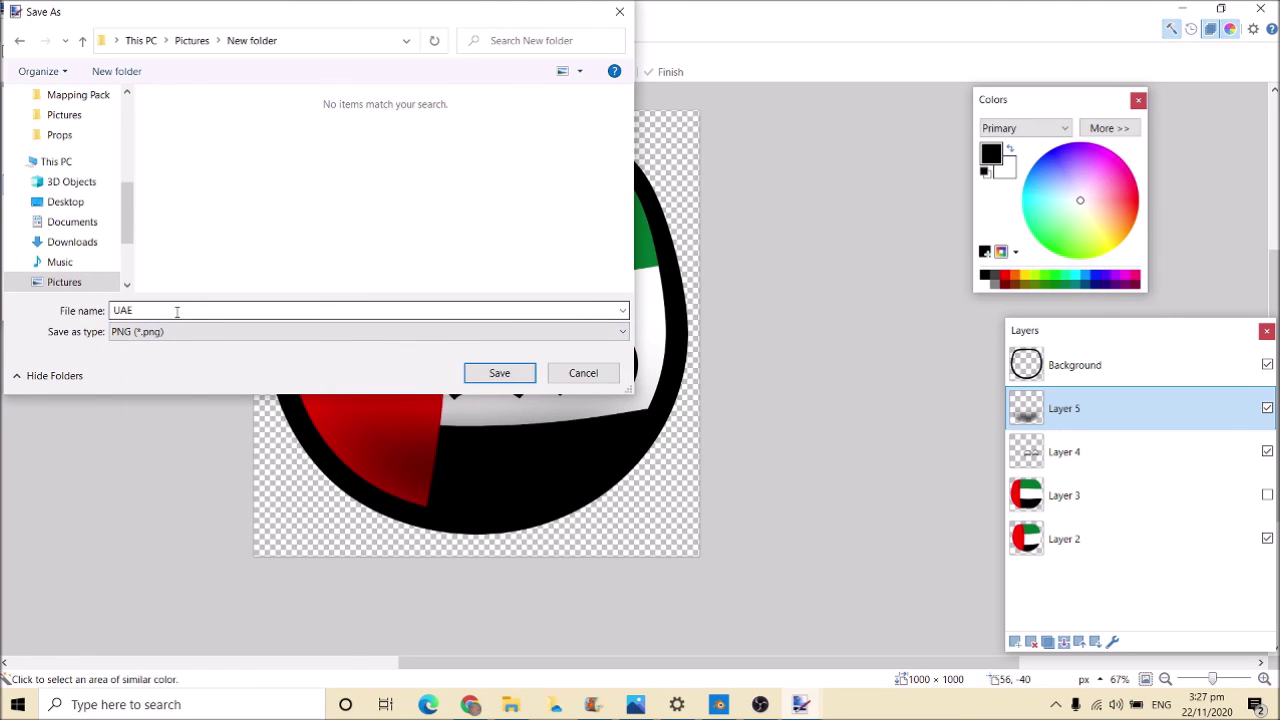
{"action": "left_click", "coordinate": [499, 372]}
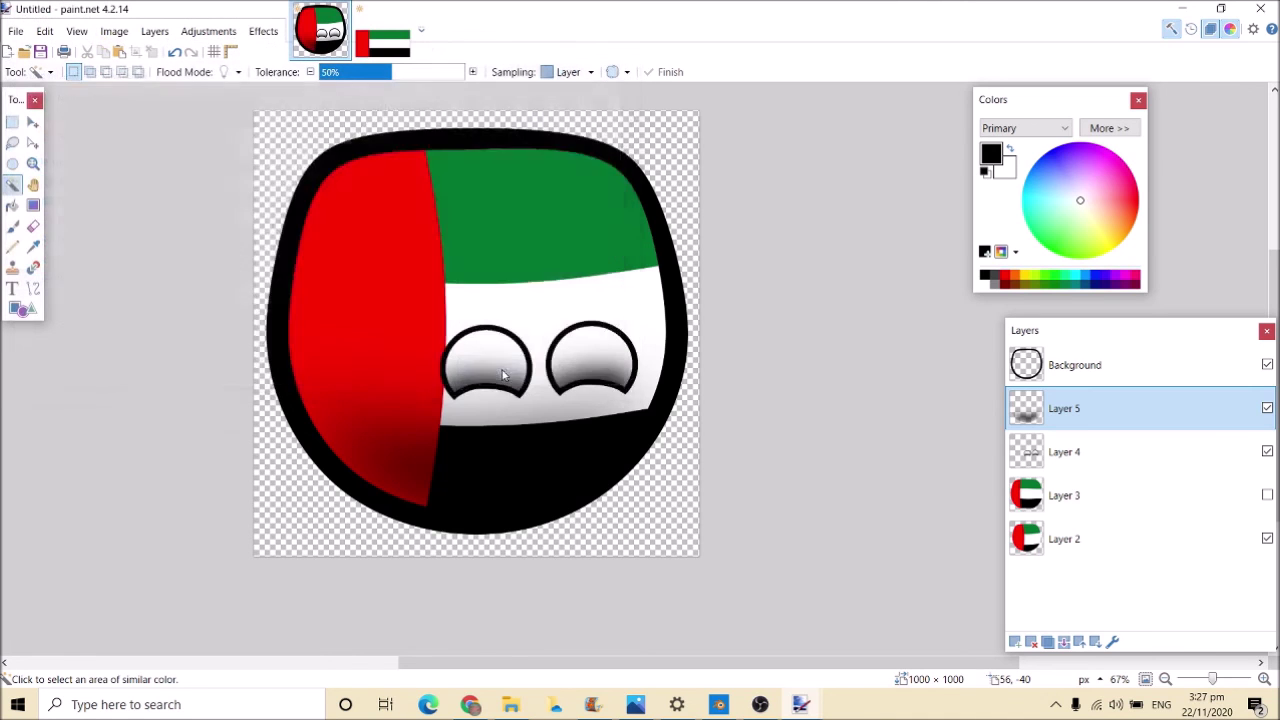
Flatten the layers to complete the PNG save, and undo the flattening to get the separate layers back
{"action": "left_click", "coordinate": [543, 466]}
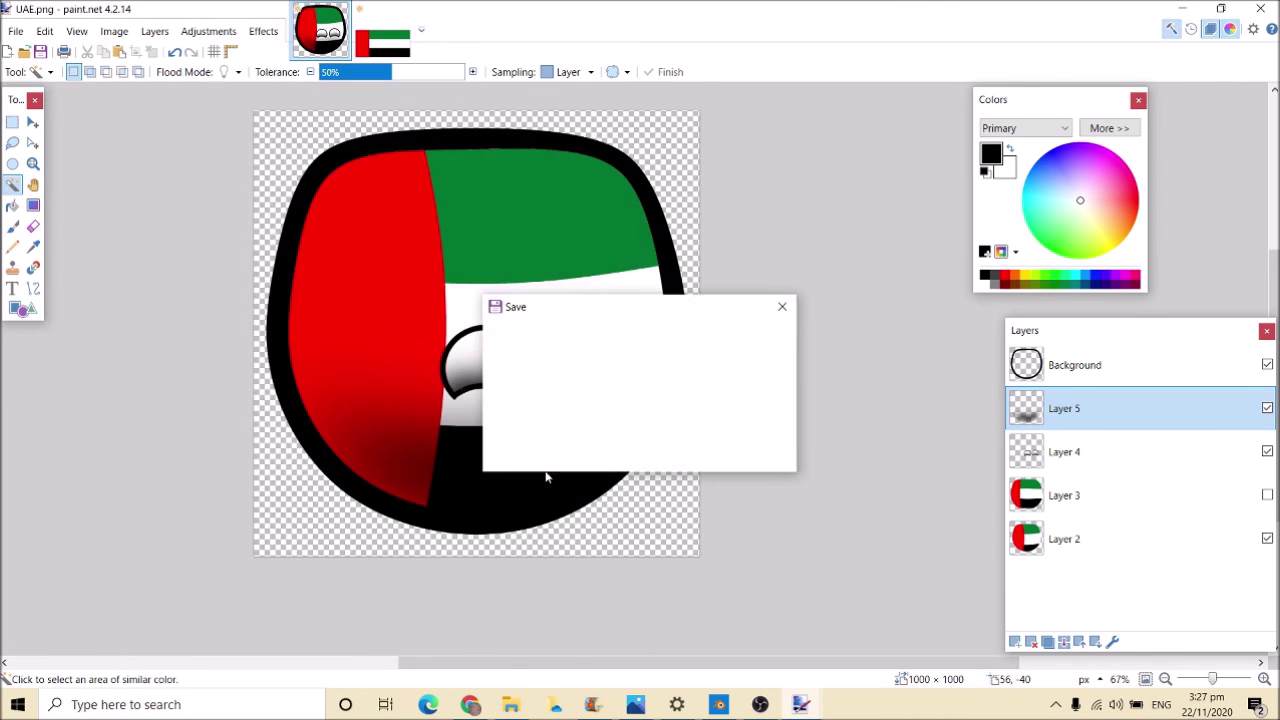
{"action": "left_click", "coordinate": [578, 376]}
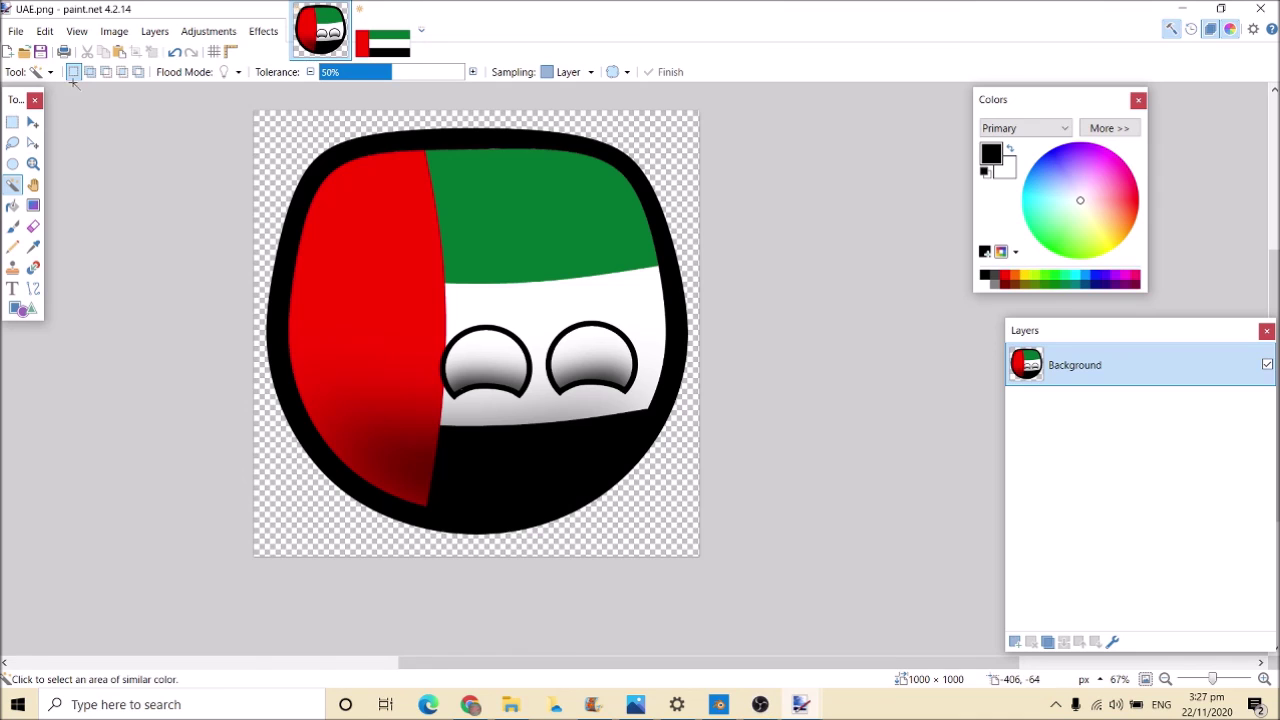
{"action": "left_click", "coordinate": [176, 52]}
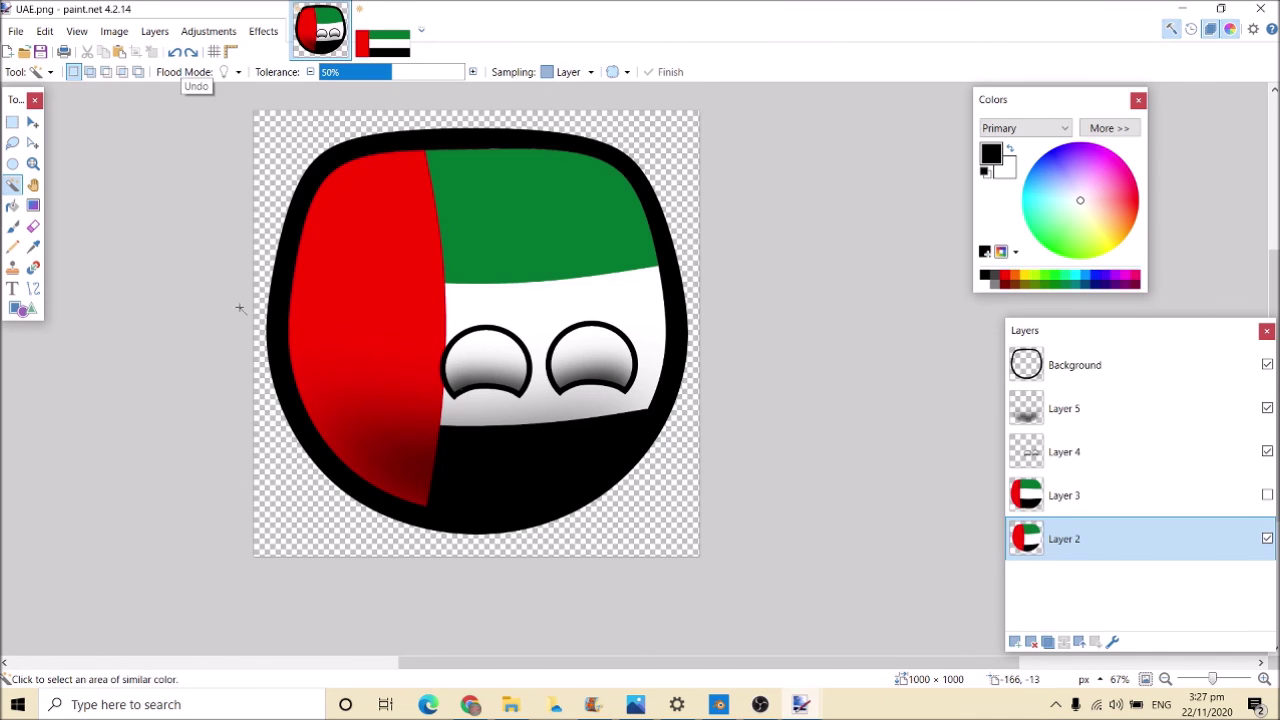